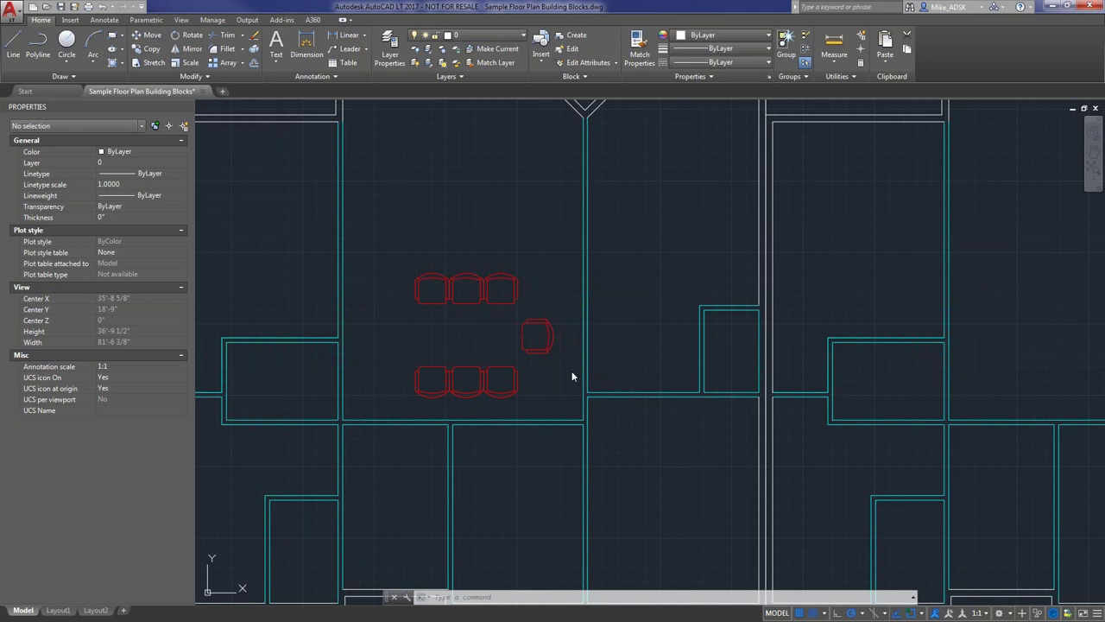
Insert the Table-dining block centred between the two rows of chairs, in line with the end chair.
{"action": "left_click", "coordinate": [72, 20]}
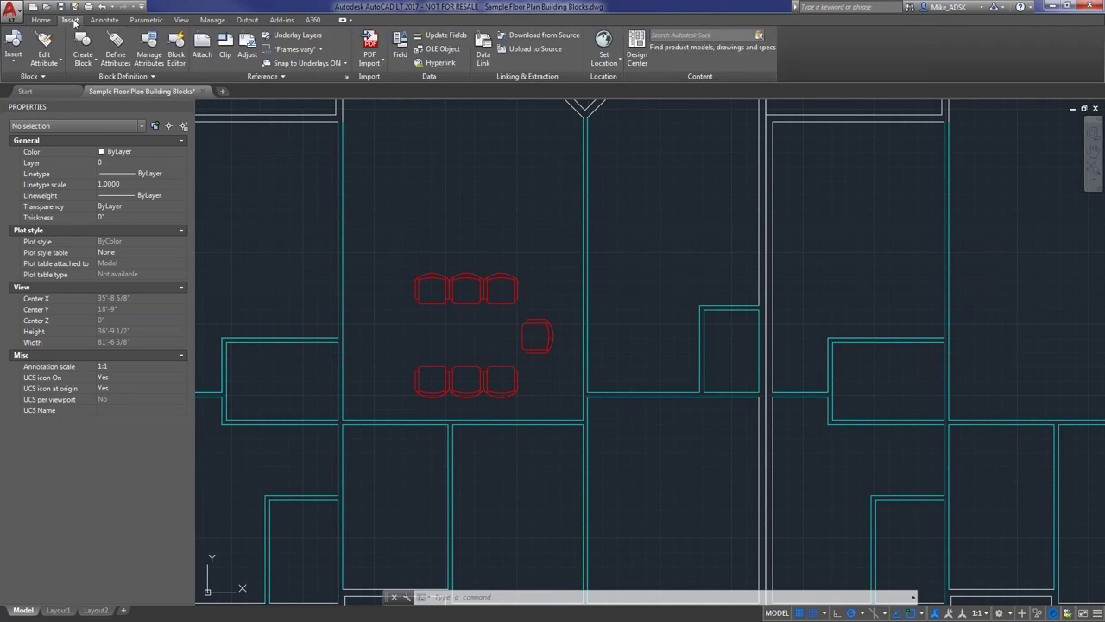
{"action": "left_click", "coordinate": [14, 56]}
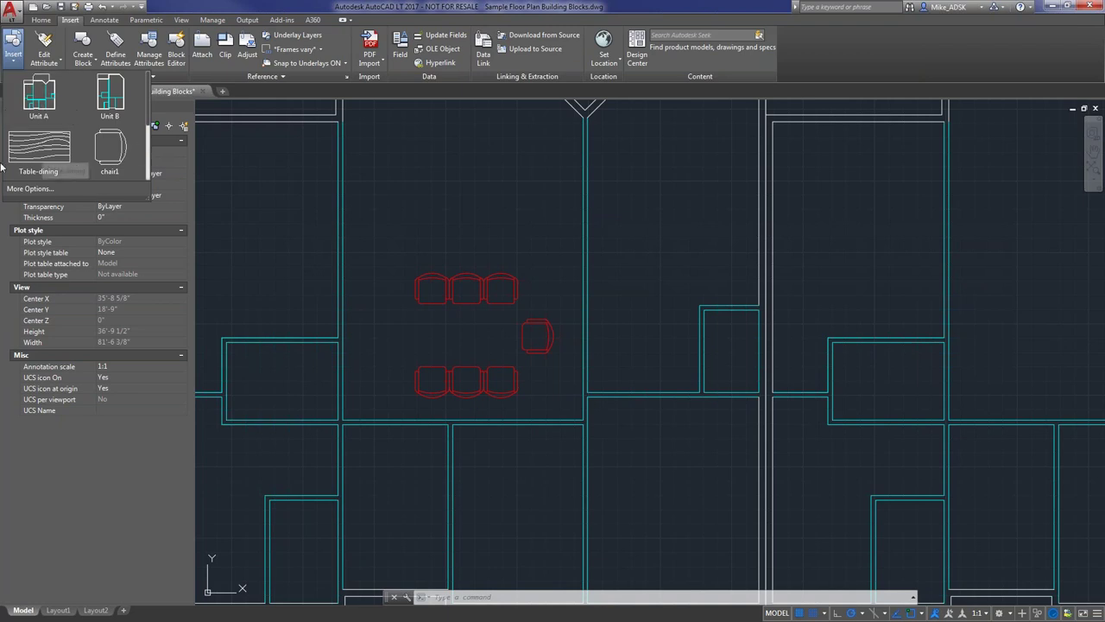
{"action": "left_click", "coordinate": [43, 144]}
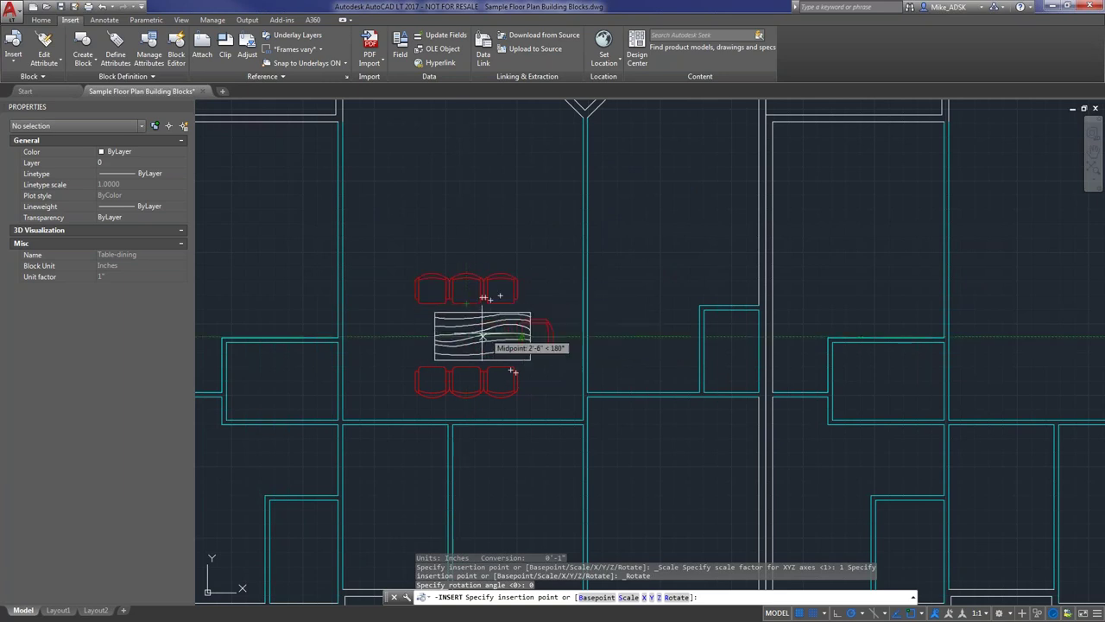
{"action": "left_click", "coordinate": [466, 336]}
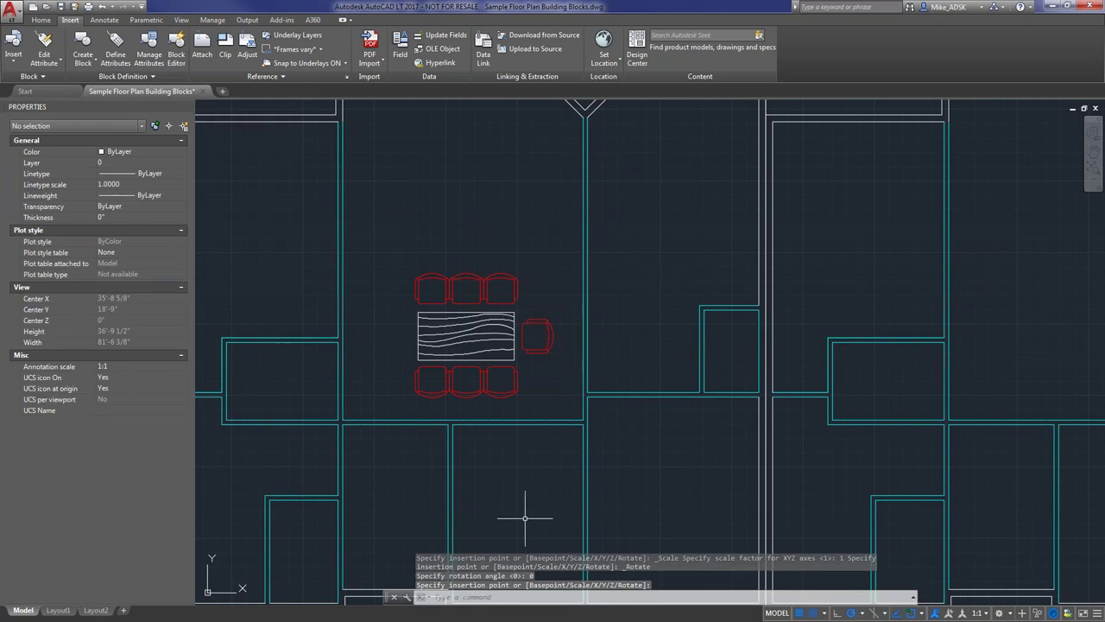
Check the properties of the lower row of chairs and of the dining table, comparing their layers.
{"action": "left_click", "coordinate": [494, 400]}
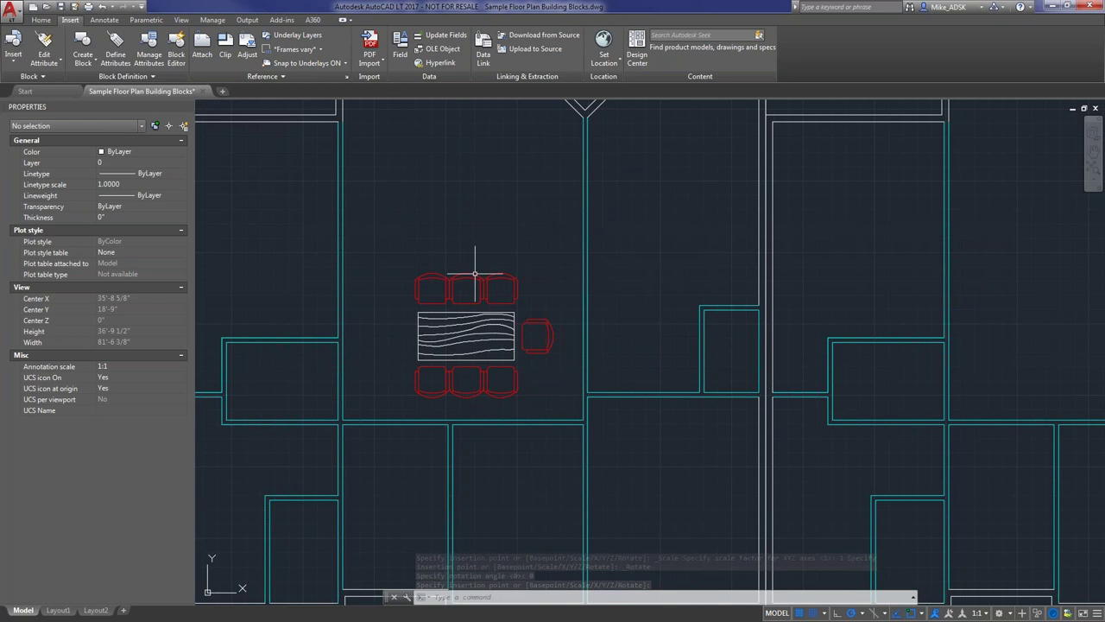
{"action": "left_click", "coordinate": [501, 391]}
{"action": "left_click", "coordinate": [467, 386]}
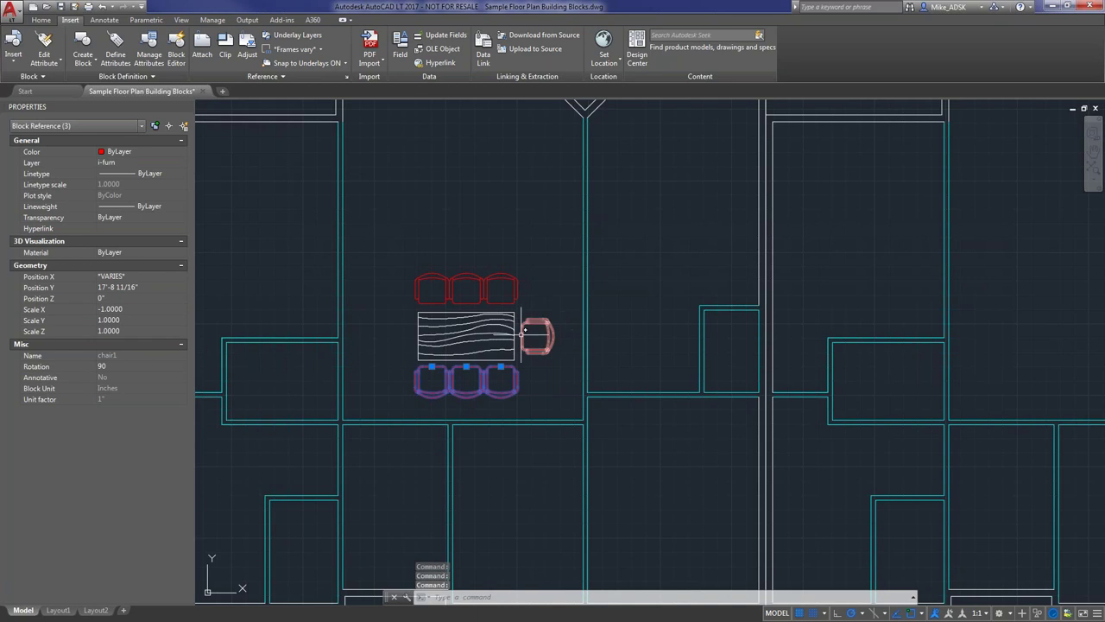
{"action": "key", "text": "Escape"}
{"action": "left_click", "coordinate": [469, 338]}
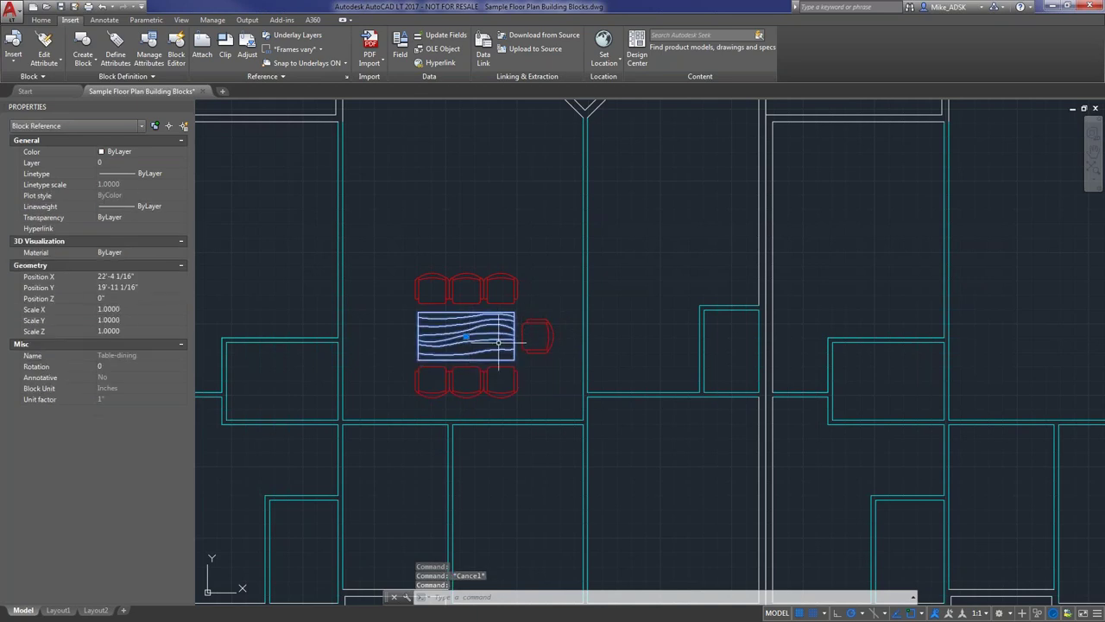
{"action": "key", "text": "Escape"}
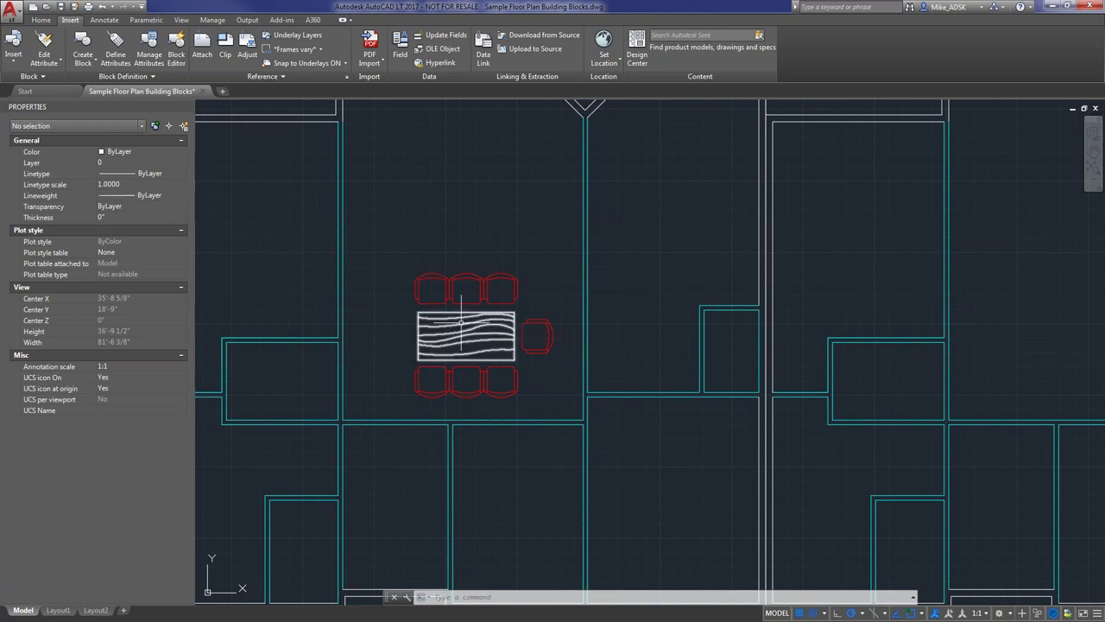
Change the dining table block's layer to i-furn and clear the selection.
{"action": "left_click", "coordinate": [480, 326]}
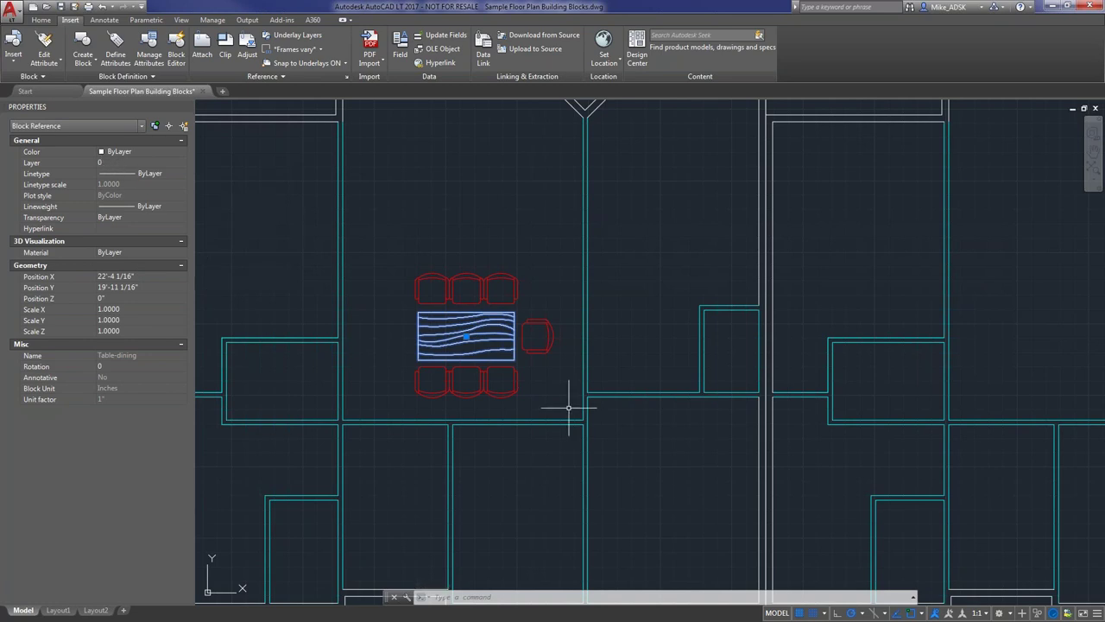
{"action": "left_click", "coordinate": [149, 164]}
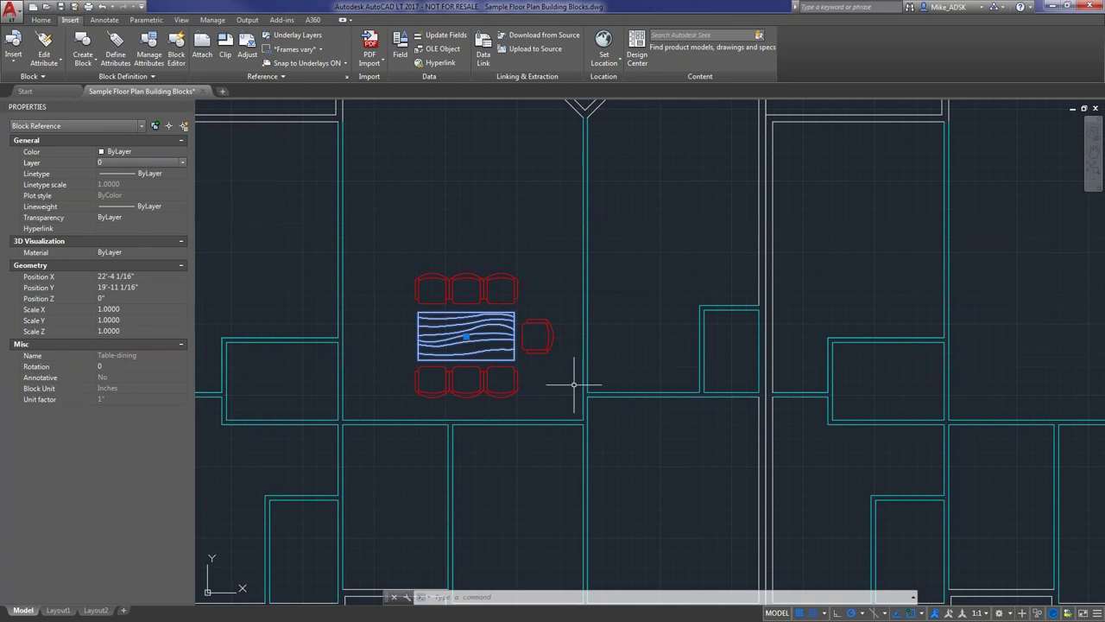
{"action": "left_click", "coordinate": [183, 162]}
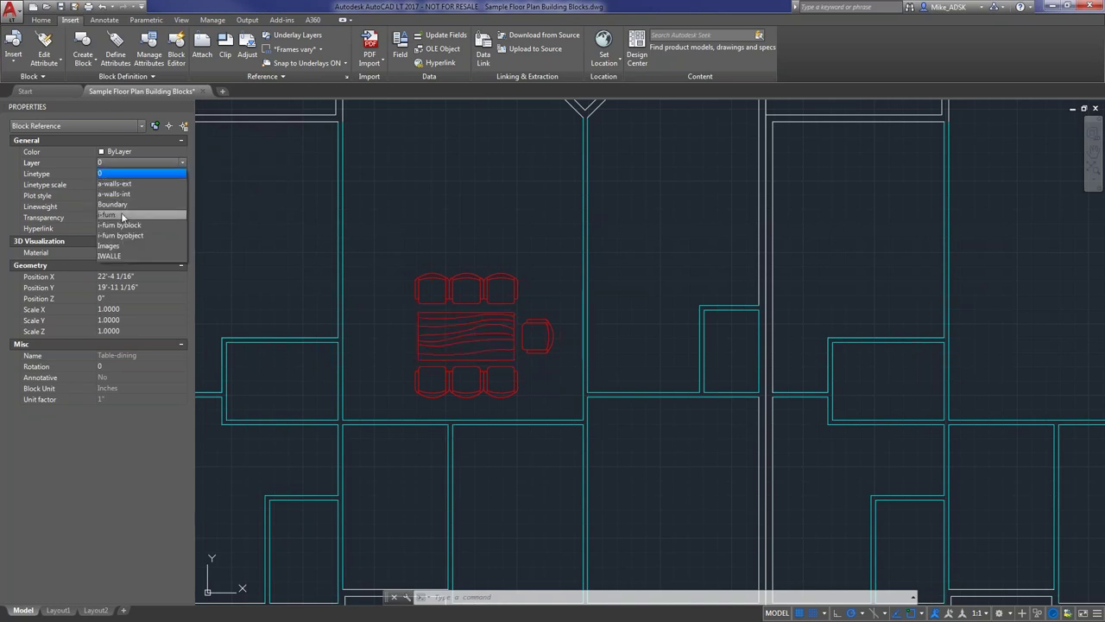
{"action": "left_click", "coordinate": [122, 215]}
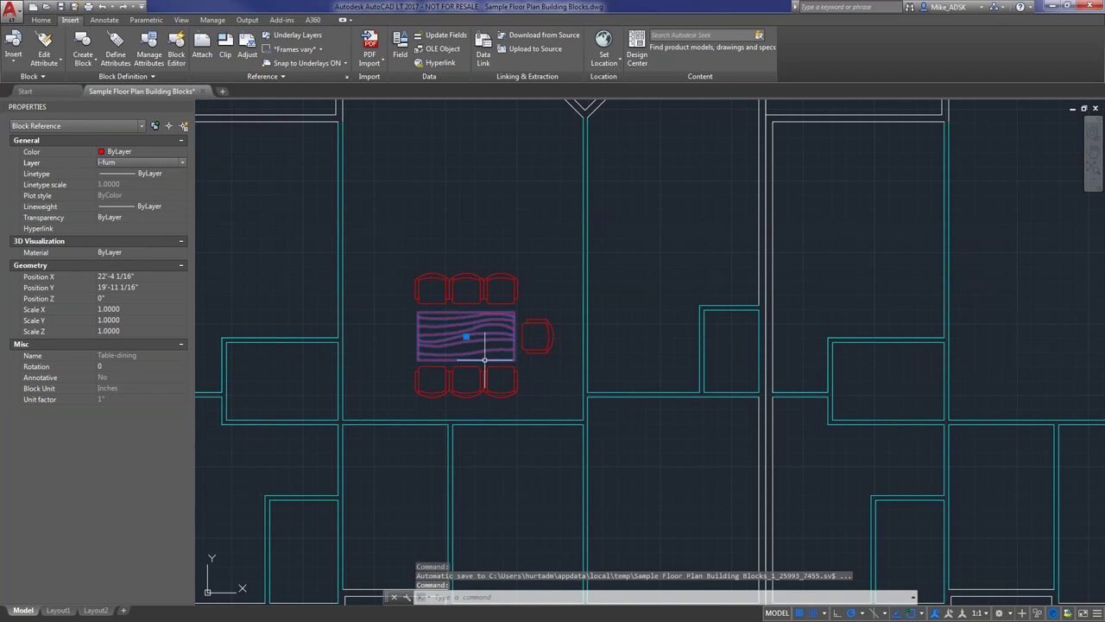
{"action": "key", "text": "Escape"}
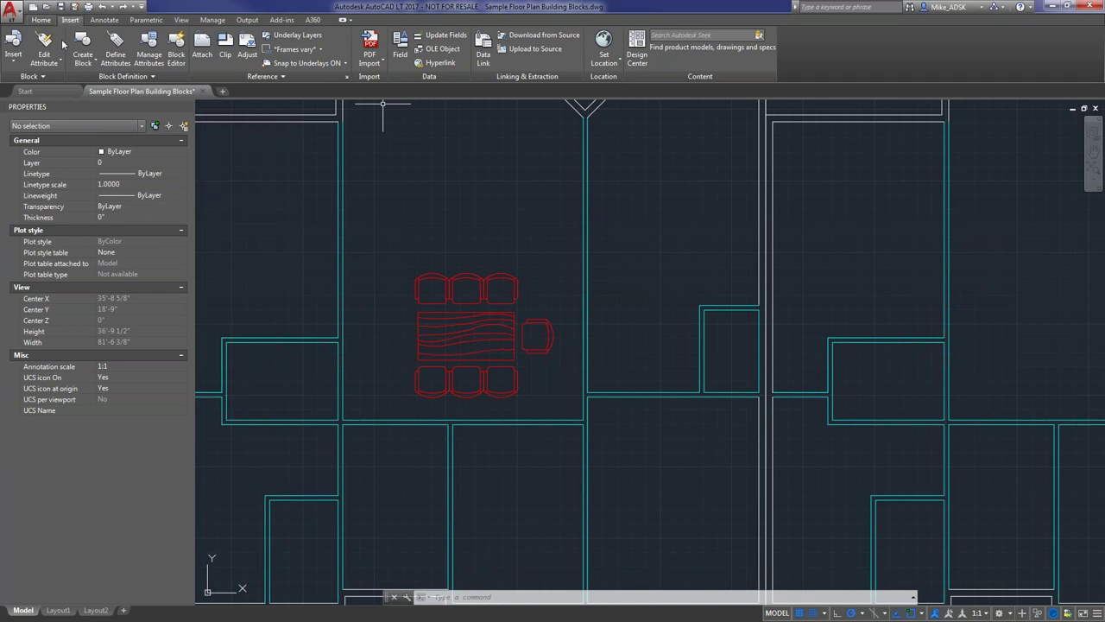
Delete the dining table block from between the chairs.
{"action": "left_click", "coordinate": [491, 318]}
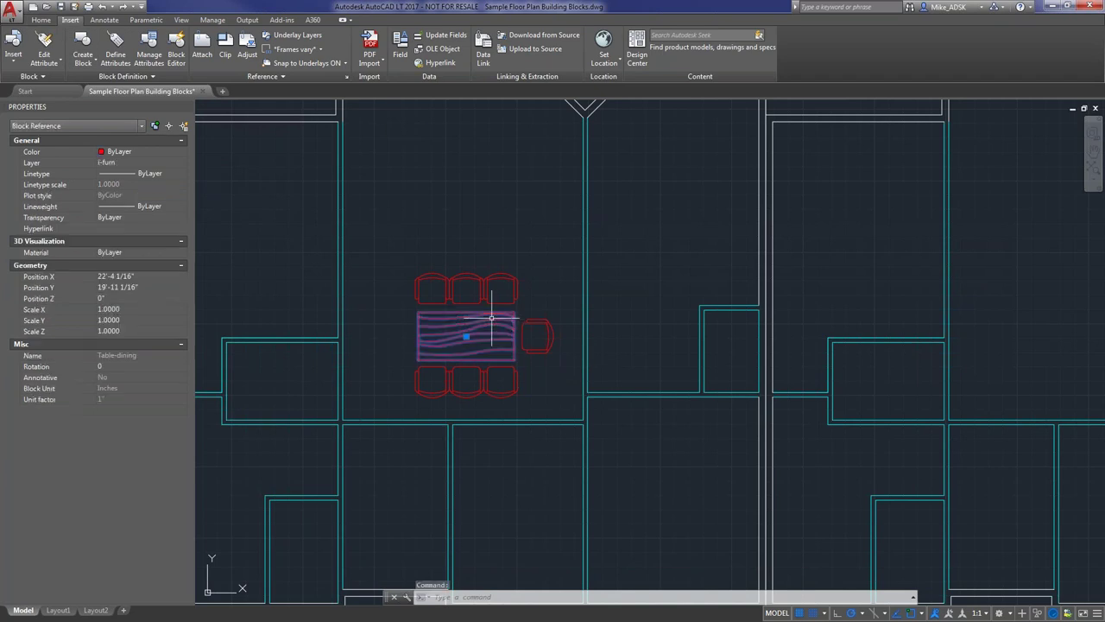
{"action": "key", "text": "Delete"}
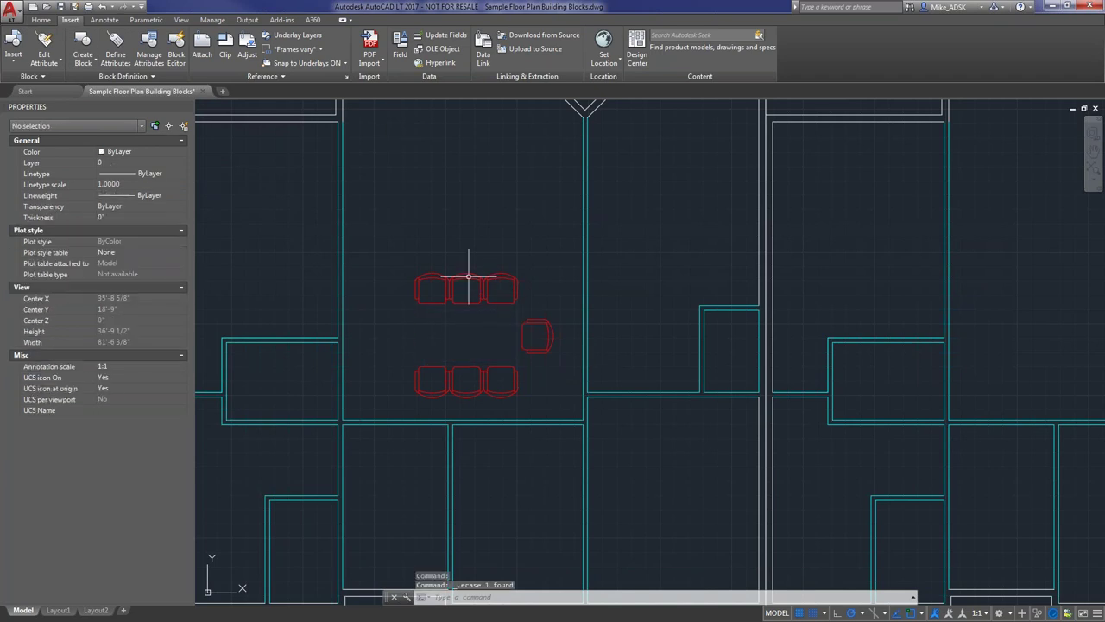
Begin inserting the Table-dining block with its base point moved to the table's upper-left corner.
{"action": "left_click", "coordinate": [15, 59]}
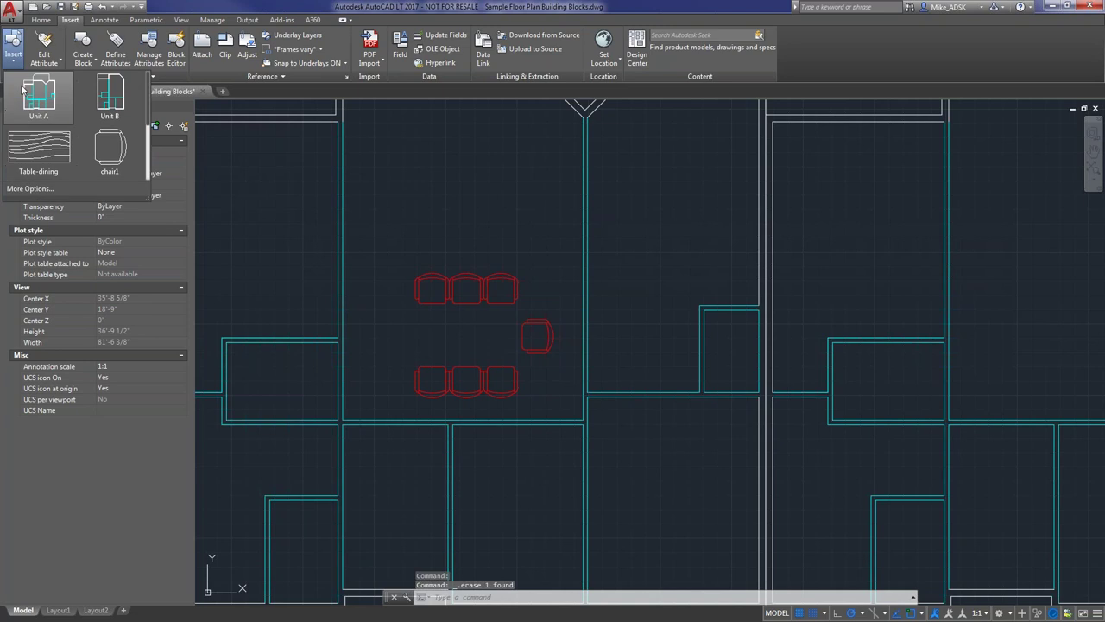
{"action": "left_click", "coordinate": [54, 135]}
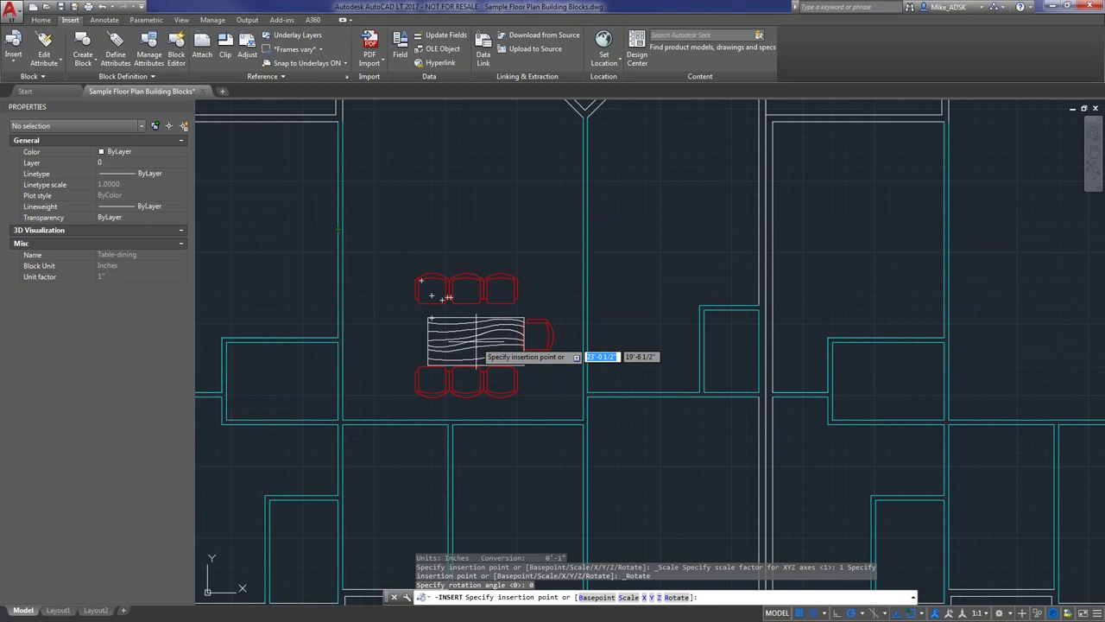
{"action": "type", "text": "b"}
{"action": "key", "text": "Return"}
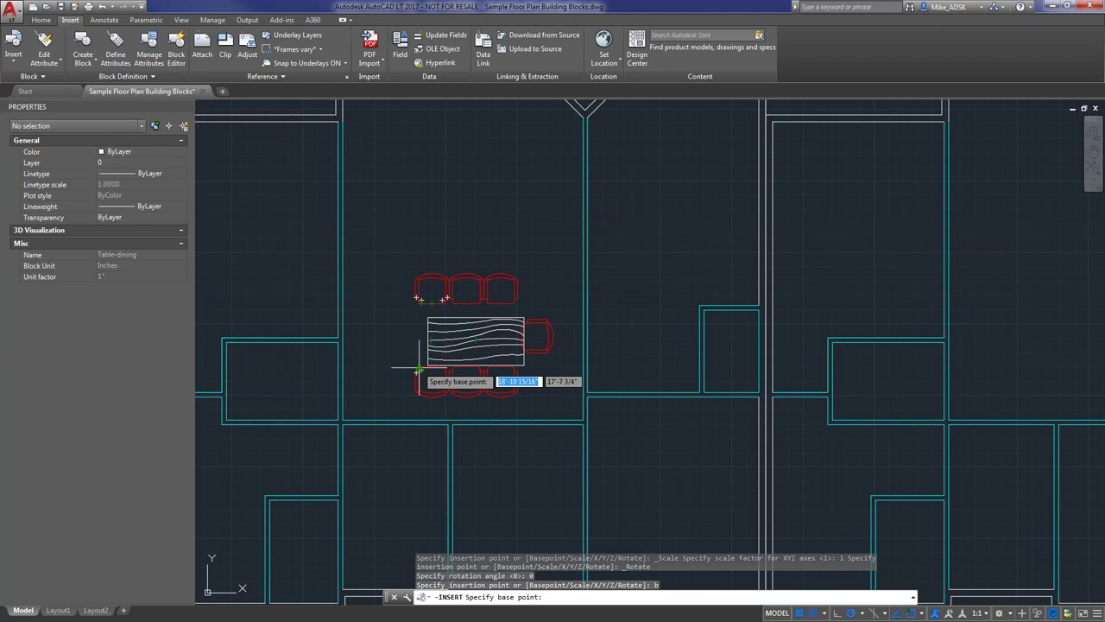
{"action": "left_click", "coordinate": [427, 318]}
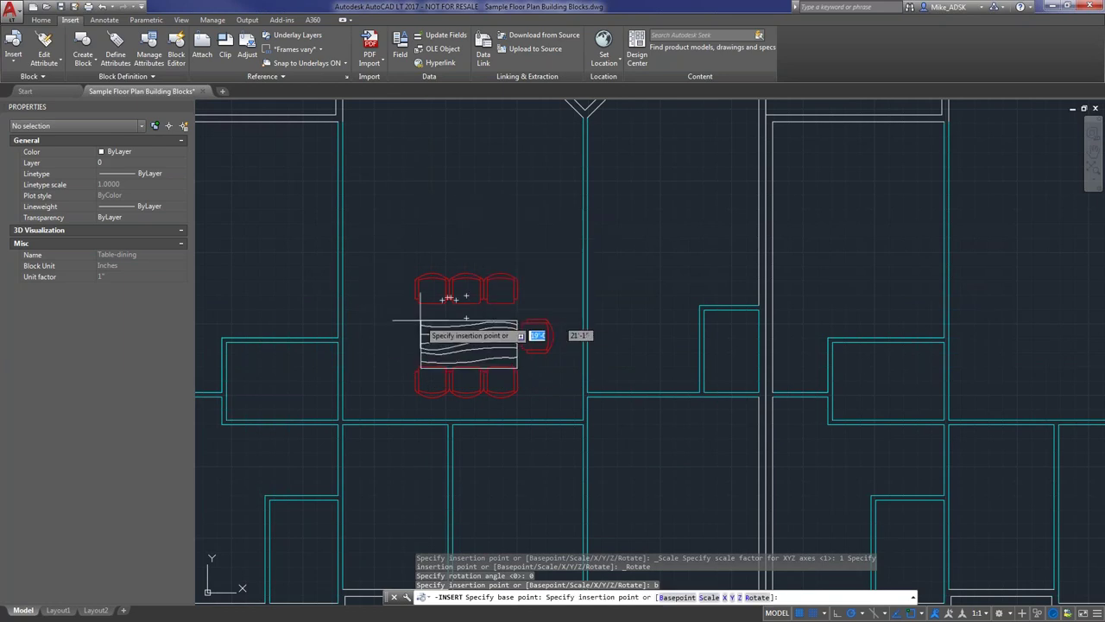
Shift the table's insertion base point to its upper-right corner and then to the midpoint of its right edge.
{"action": "type", "text": "b"}
{"action": "key", "text": "Return"}
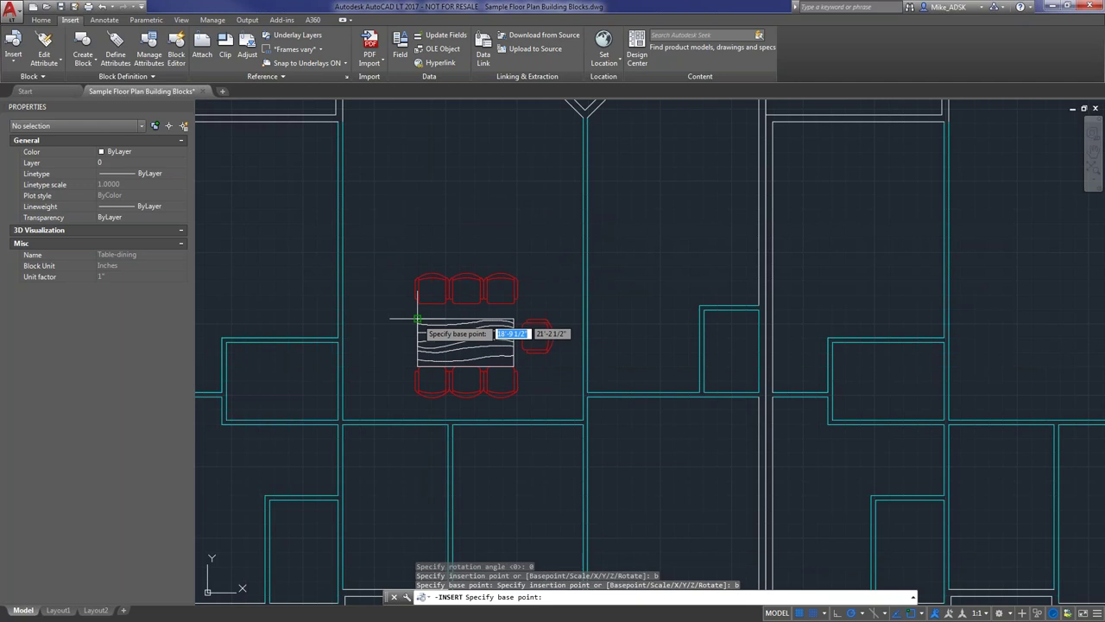
{"action": "left_click", "coordinate": [515, 321]}
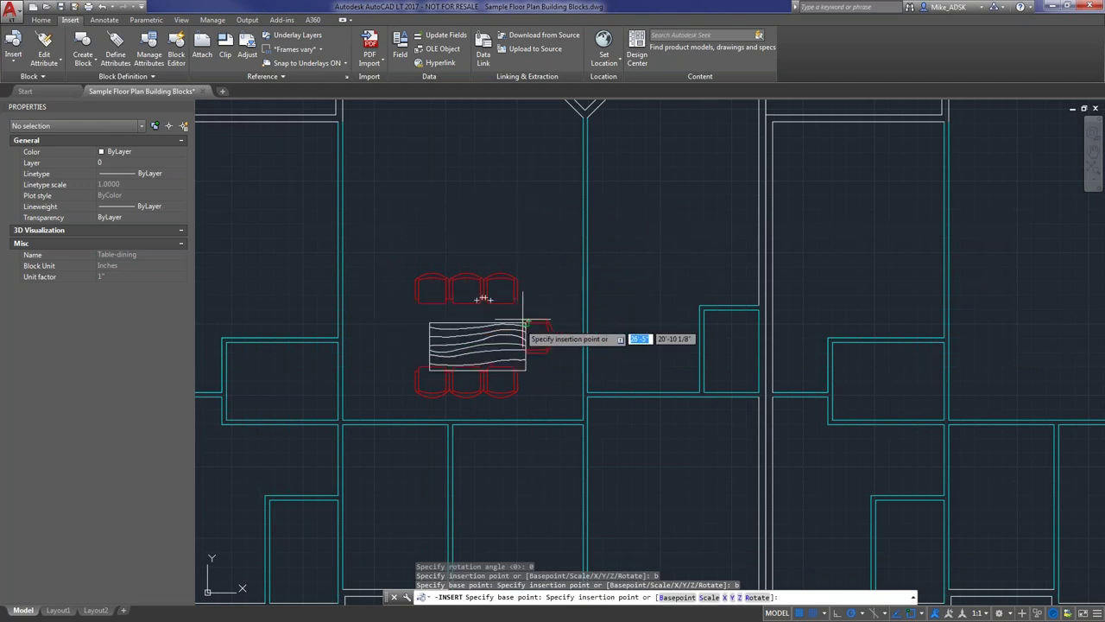
{"action": "type", "text": "b"}
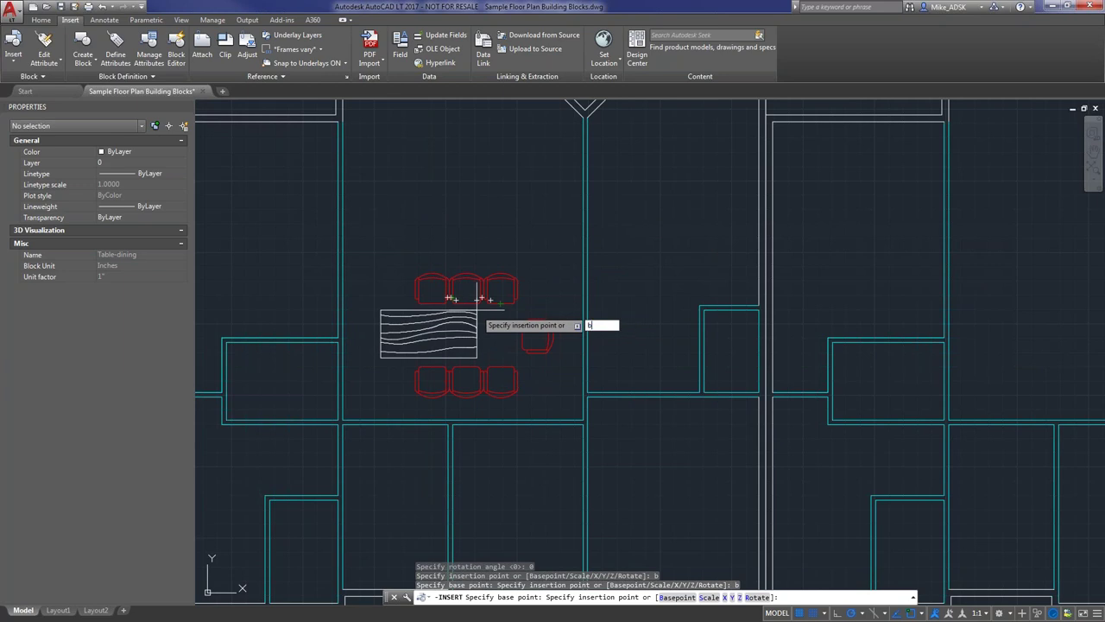
{"action": "key", "text": "Return"}
{"action": "left_click", "coordinate": [522, 336]}
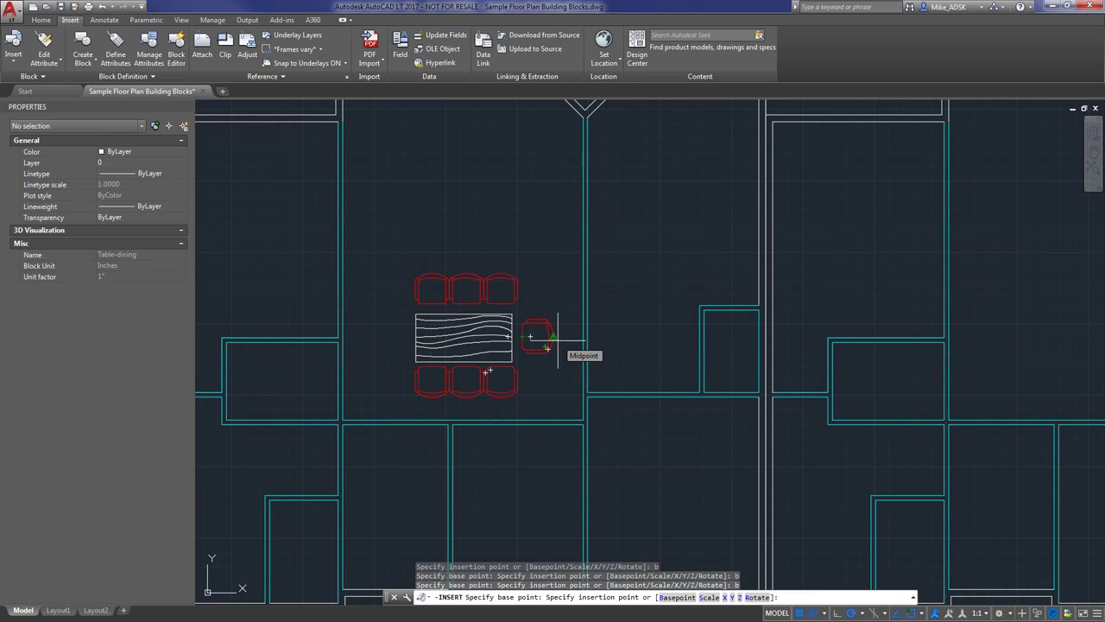
Set the pending table's scale factor to 2, then cancel the insertion.
{"action": "type", "text": "s"}
{"action": "key", "text": "Return"}
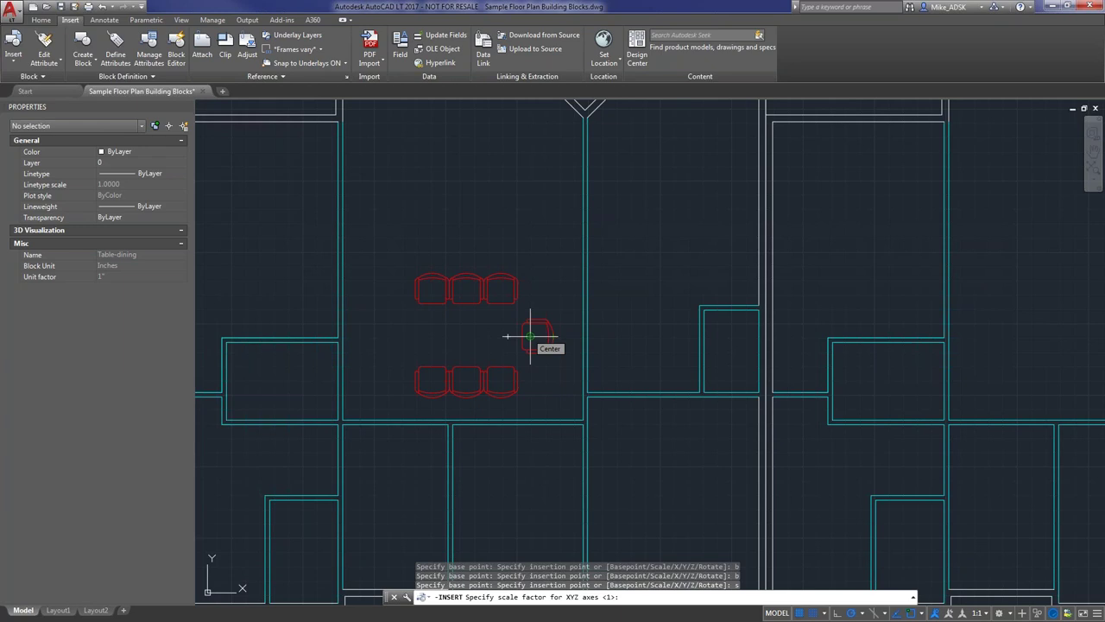
{"action": "type", "text": "x"}
{"action": "key", "text": "Return"}
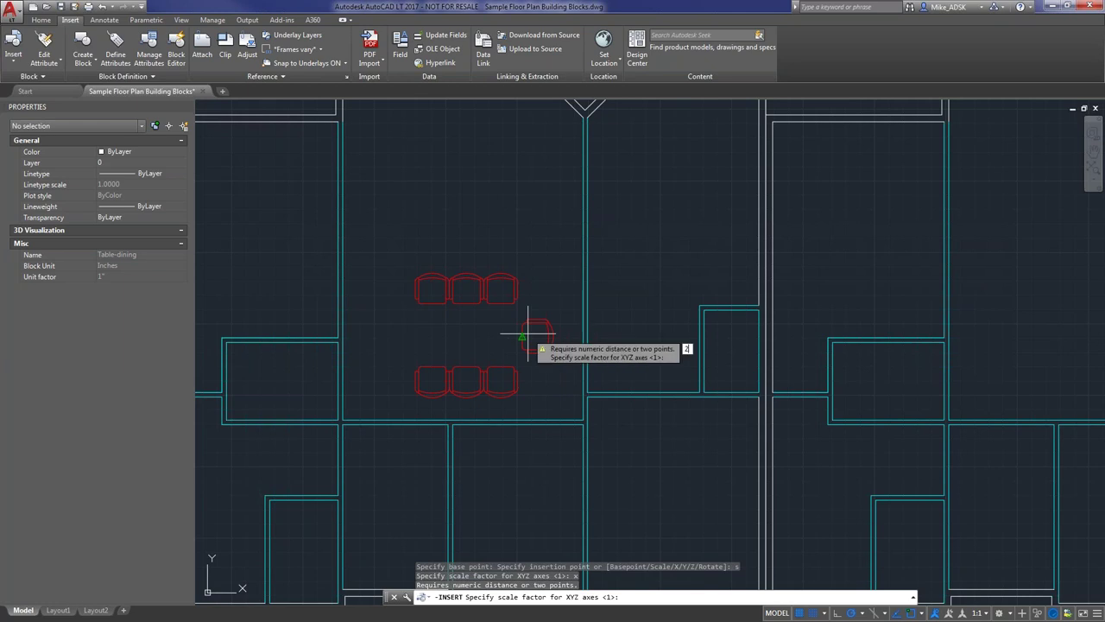
{"action": "type", "text": "2"}
{"action": "key", "text": "Return"}
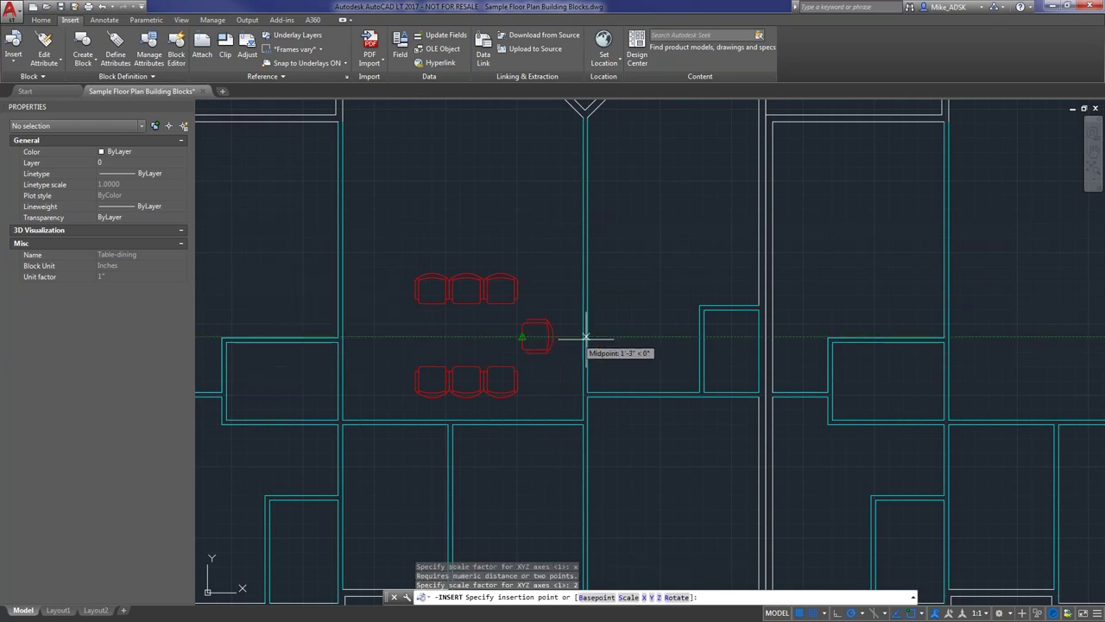
{"action": "key", "text": "Escape"}
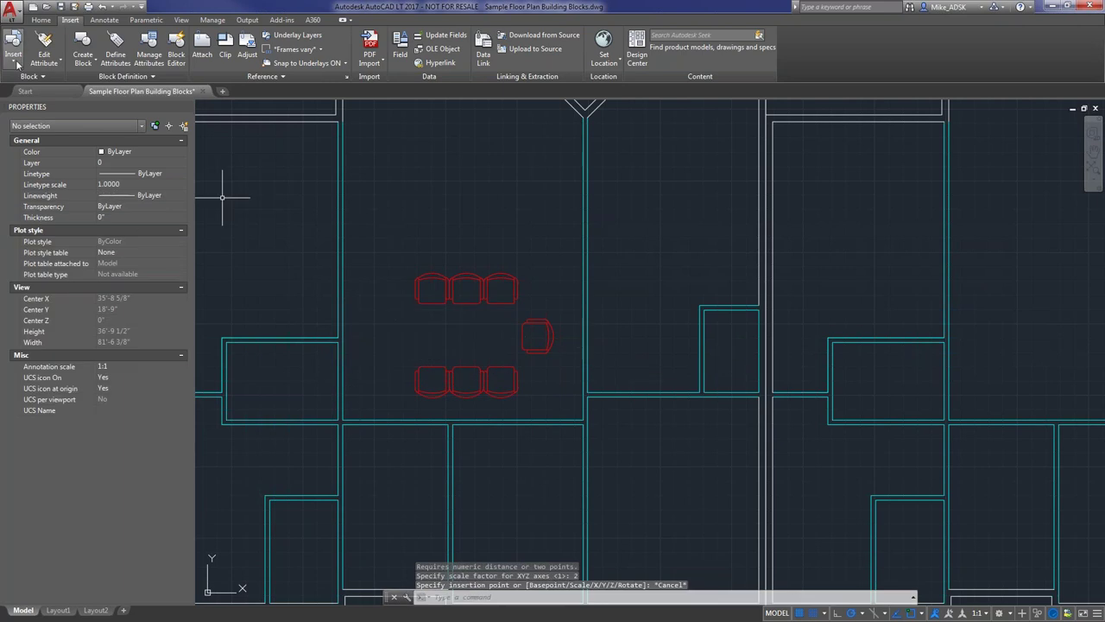
Preview the Table-dining block at a scale factor of 2 over the chairs, then cancel the insertion.
{"action": "left_click", "coordinate": [13, 48]}
{"action": "left_click", "coordinate": [35, 166]}
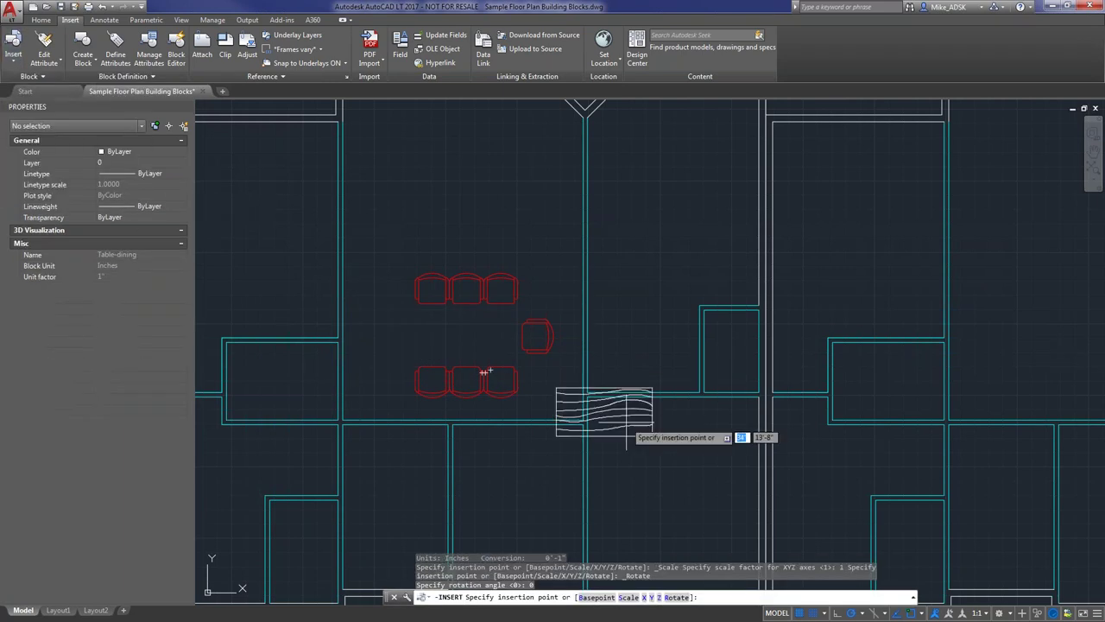
{"action": "type", "text": "s"}
{"action": "key", "text": "Return"}
{"action": "type", "text": "x"}
{"action": "key", "text": "Return"}
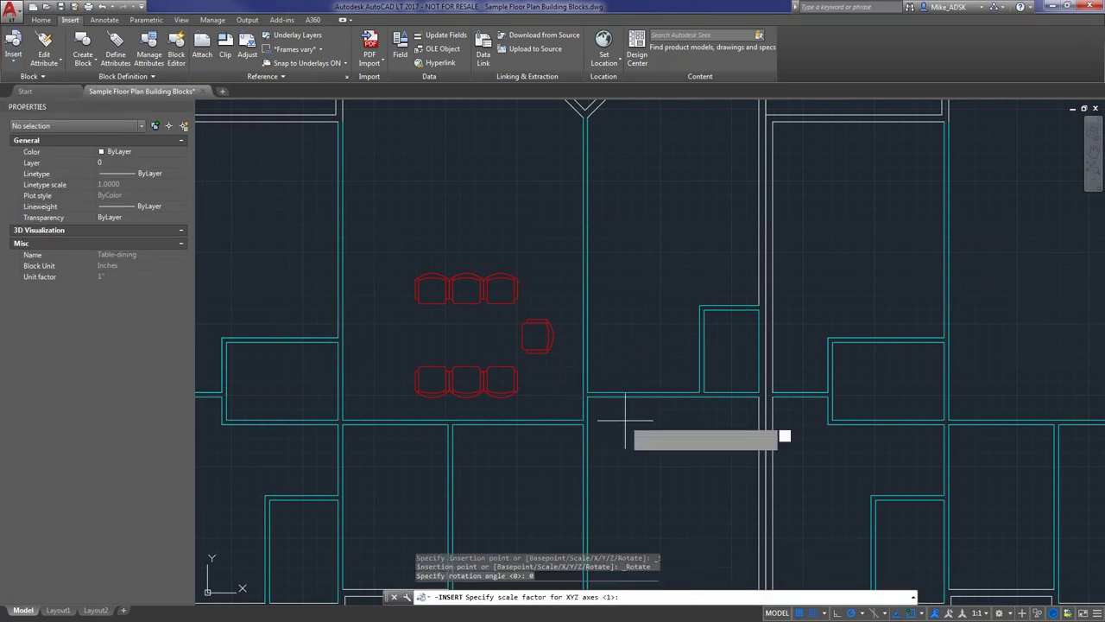
{"action": "type", "text": "2"}
{"action": "key", "text": "Return"}
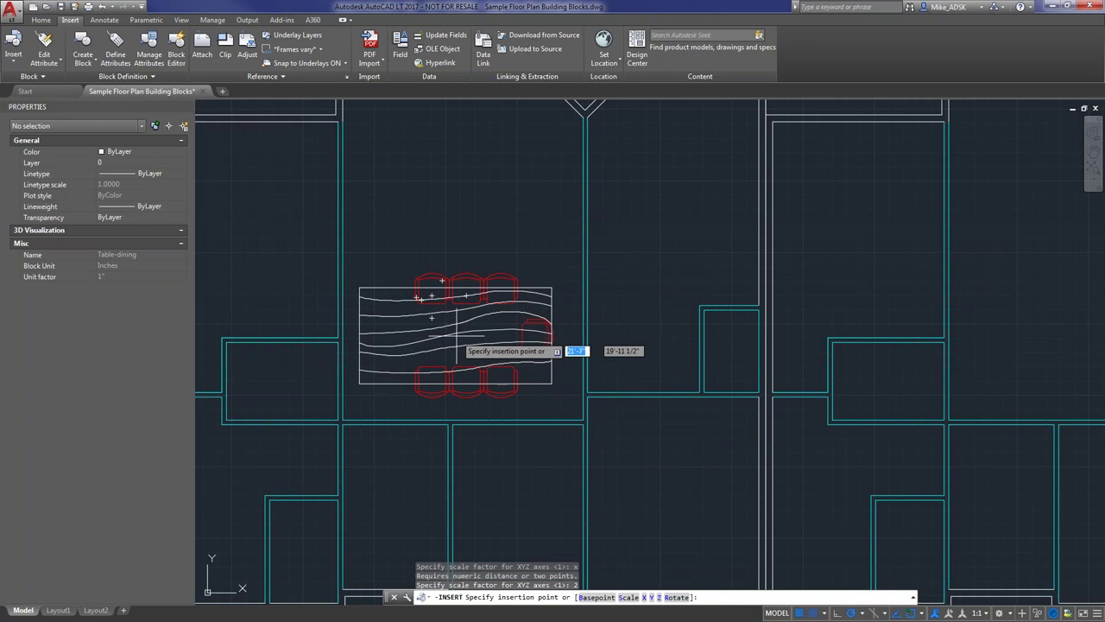
{"action": "key", "text": "Escape"}
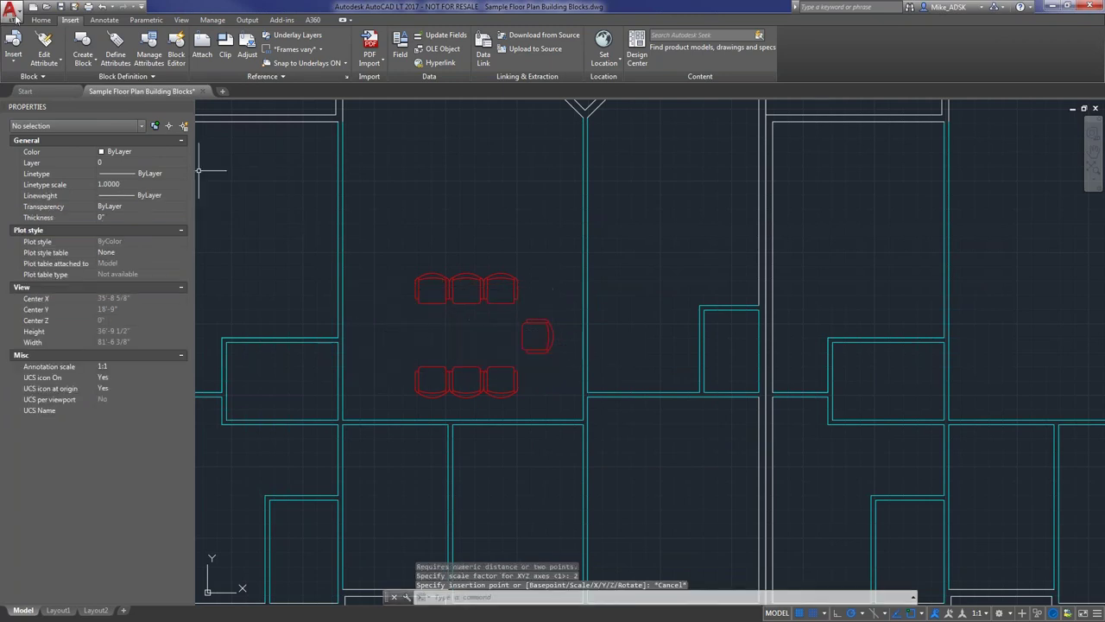
{"action": "left_click", "coordinate": [13, 48]}
{"action": "left_click", "coordinate": [35, 168]}
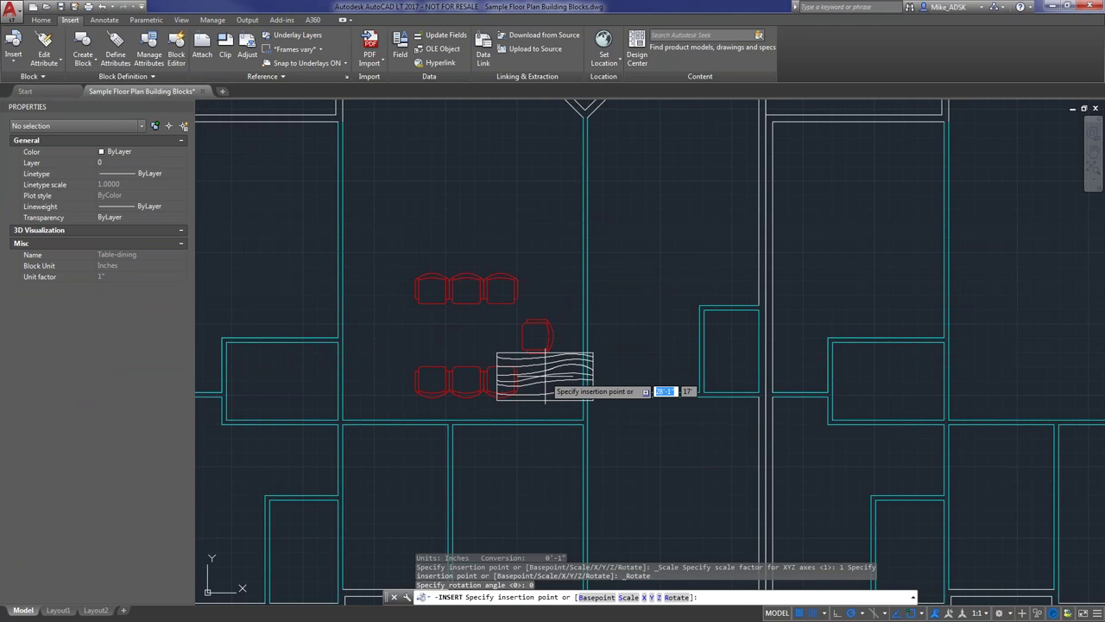
{"action": "type", "text": "s"}
{"action": "key", "text": "Return"}
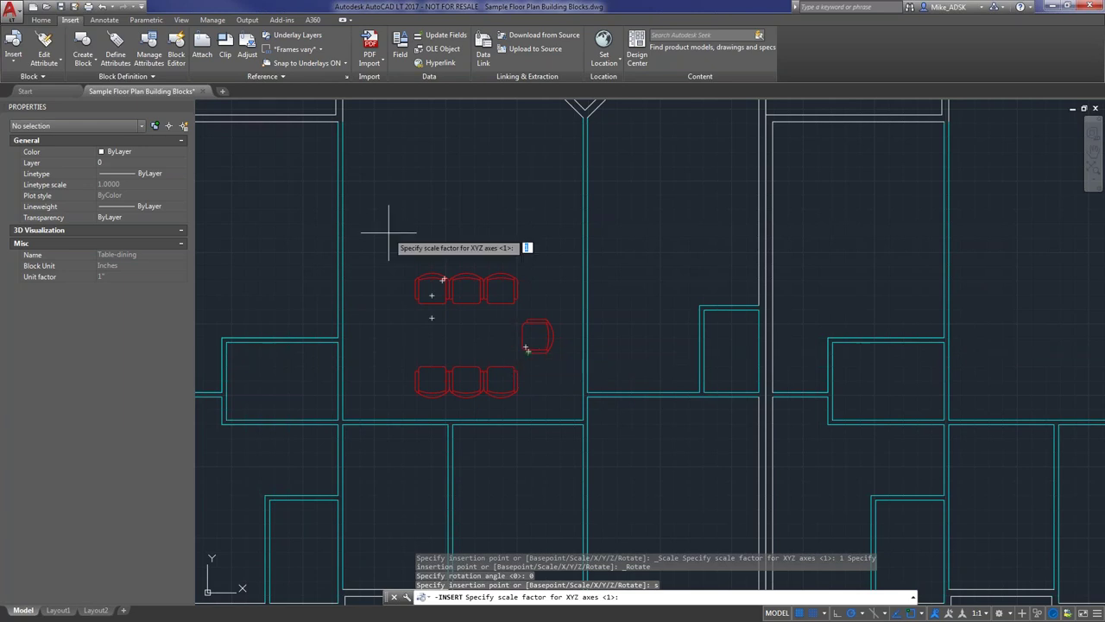
Begin inserting the Table-dining block again and set its rotation angle to 90.
{"action": "left_click", "coordinate": [12, 53]}
{"action": "left_click", "coordinate": [37, 150]}
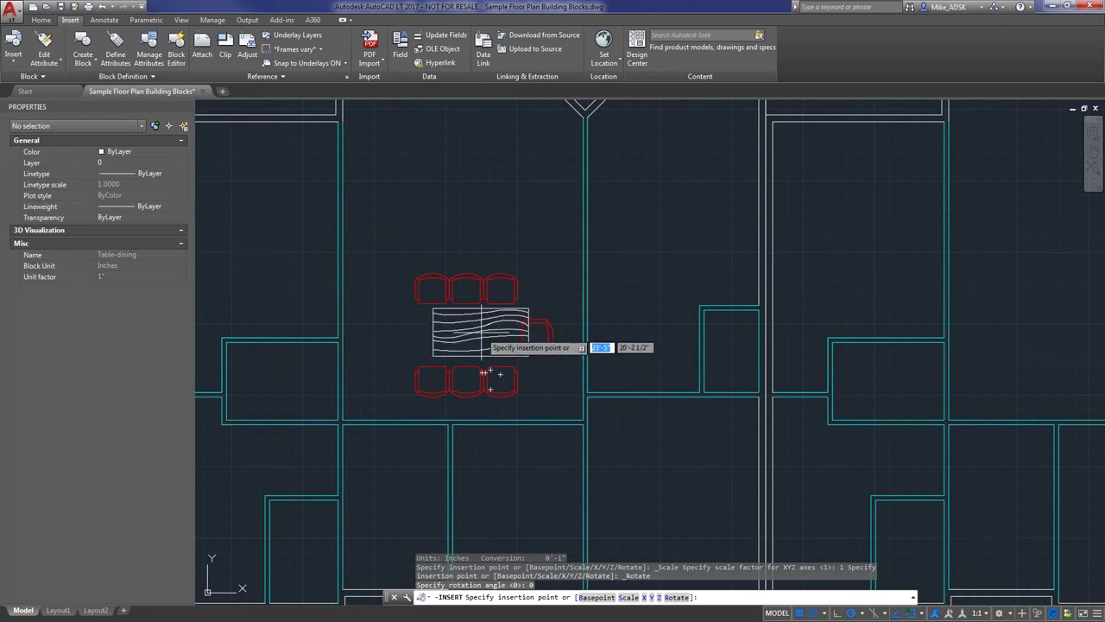
{"action": "type", "text": "e"}
{"action": "type", "text": "r"}
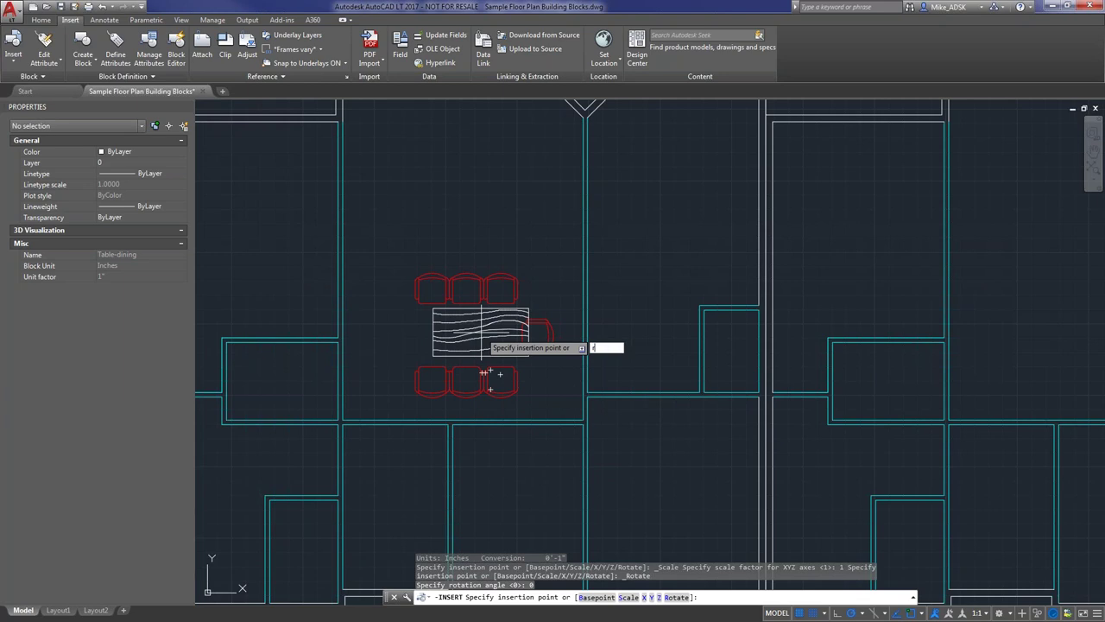
{"action": "key", "text": "Return"}
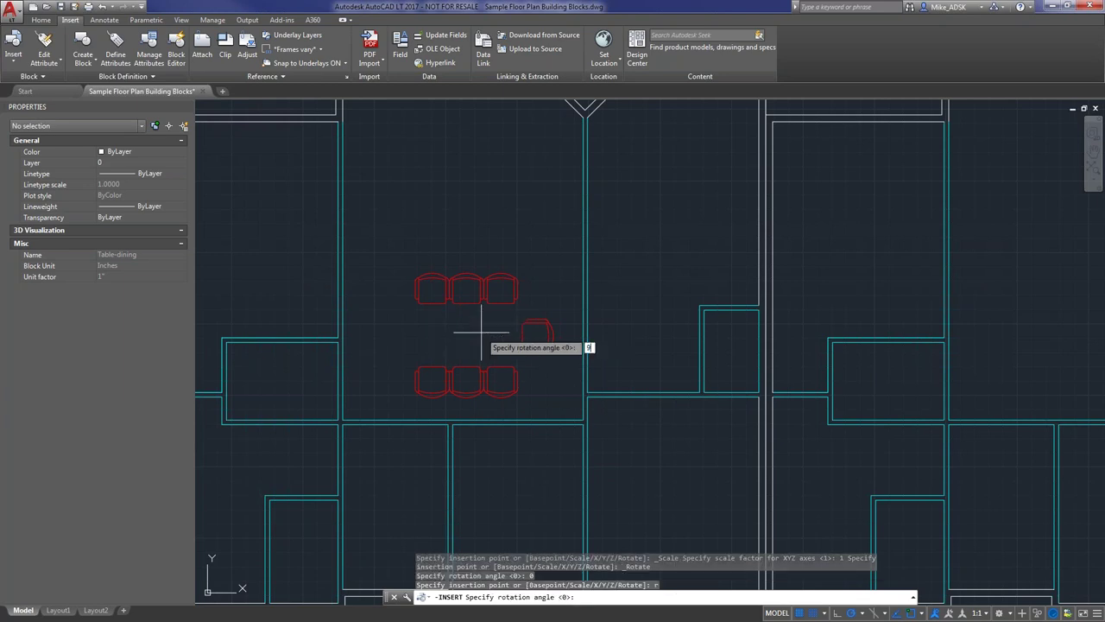
{"action": "type", "text": "90"}
{"action": "key", "text": "Return"}
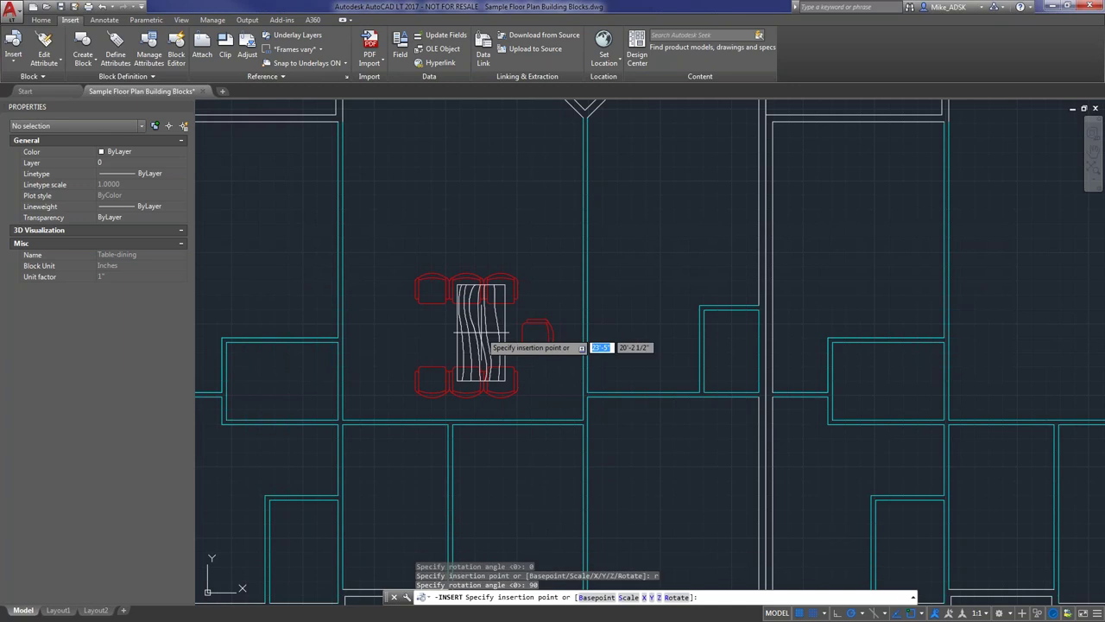
Return the pending table's rotation angle to the default 0, then cancel the insertion.
{"action": "type", "text": "r"}
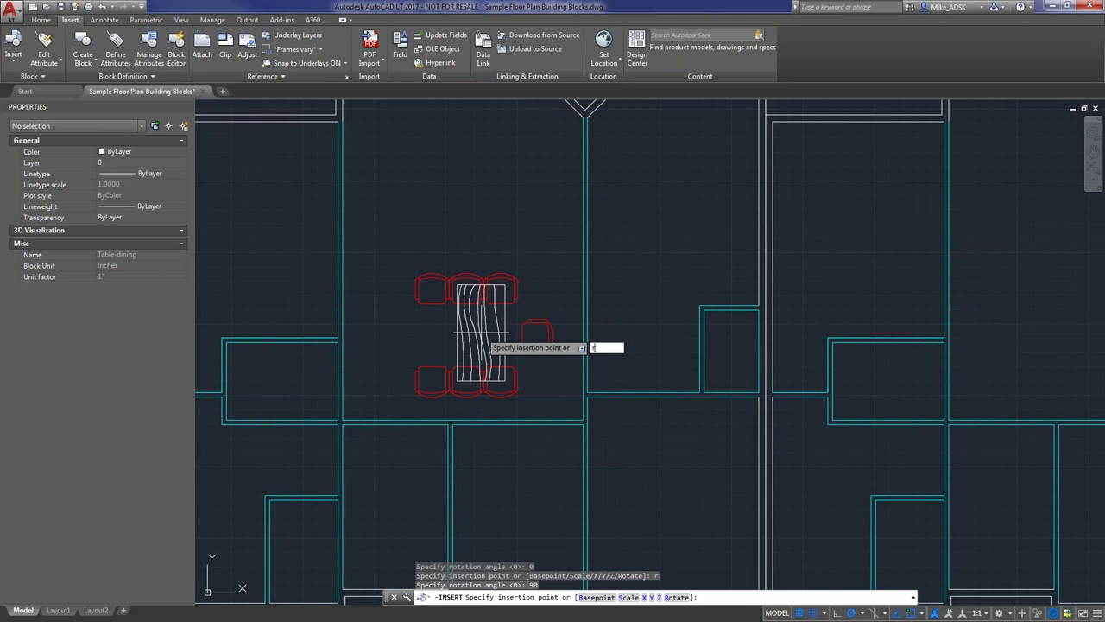
{"action": "key", "text": "Return"}
{"action": "key", "text": "Return"}
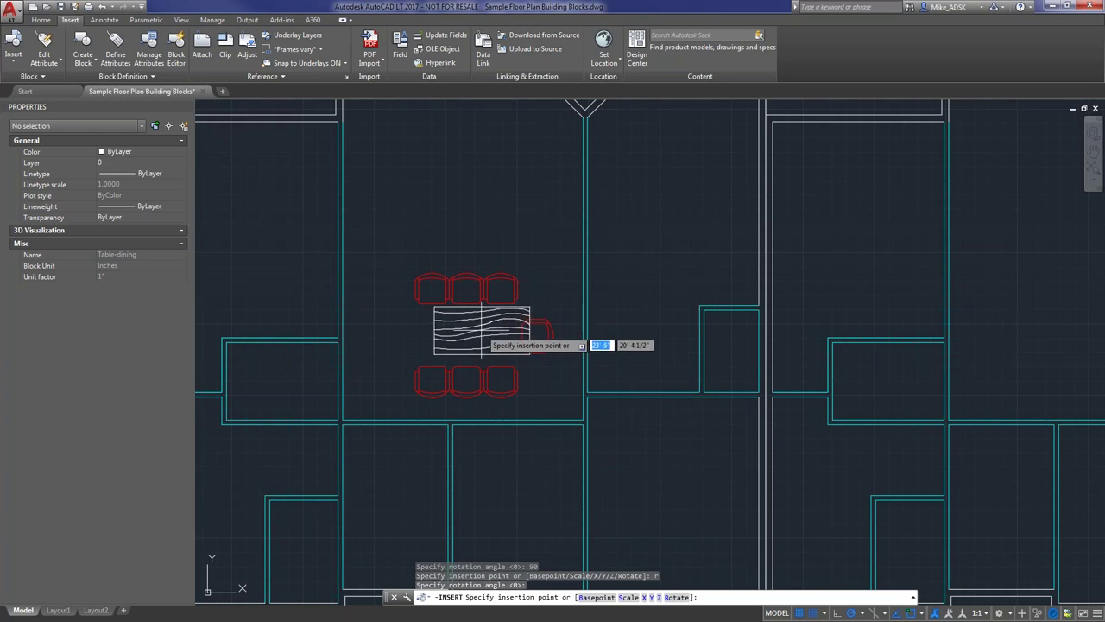
{"action": "key", "text": "Escape"}
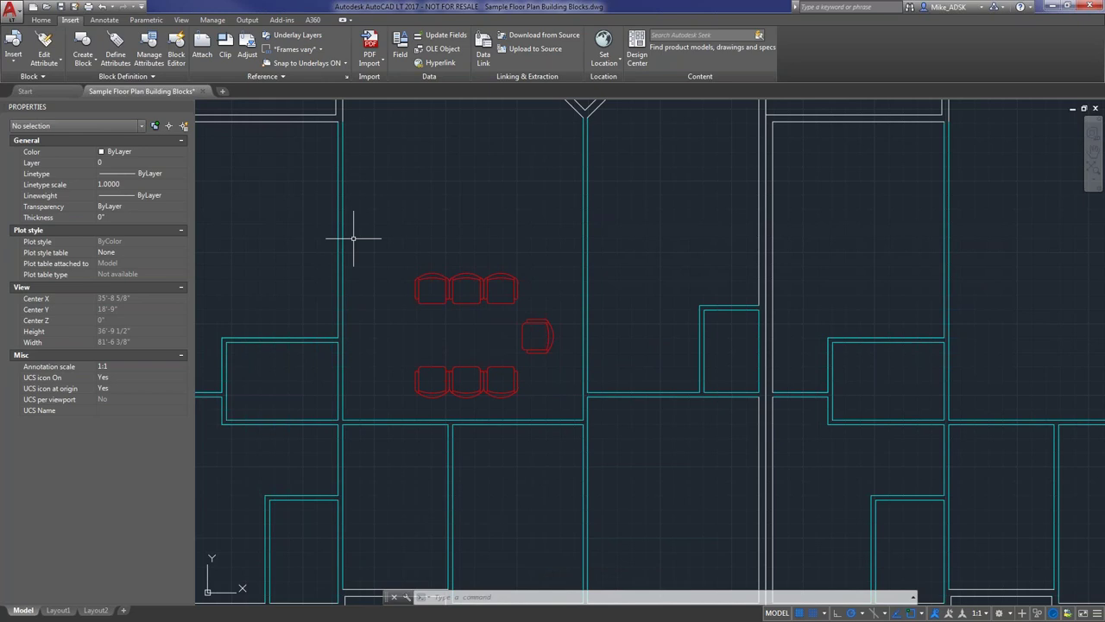
Run the INSERT command, review the Insert dialog's settings for the Table-dining block, and cancel.
{"action": "type", "text": "INSERT"}
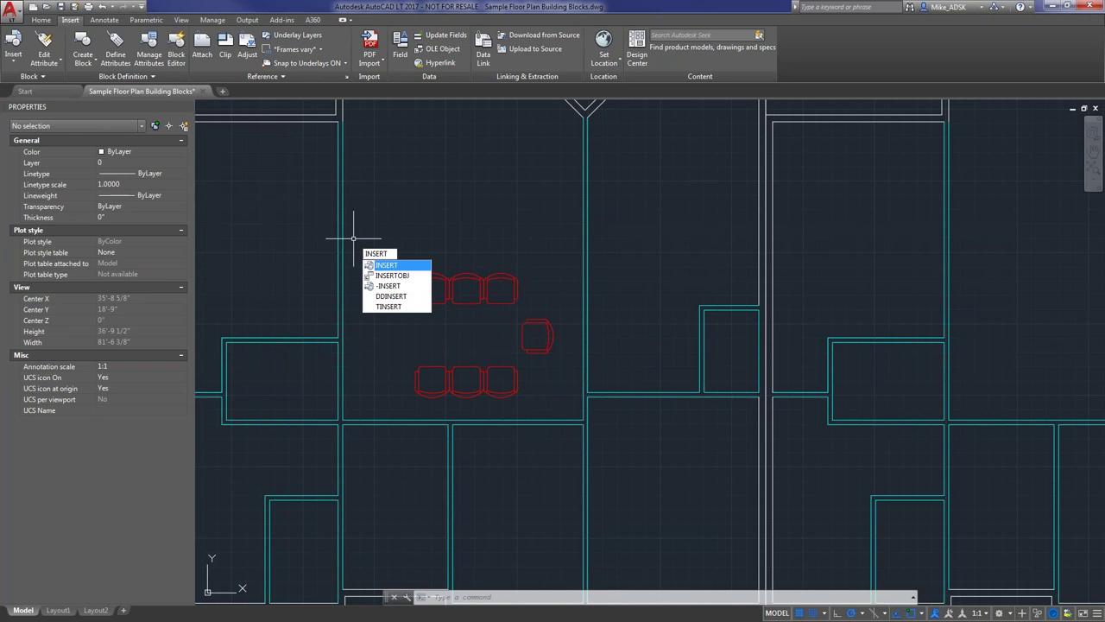
{"action": "key", "text": "Return"}
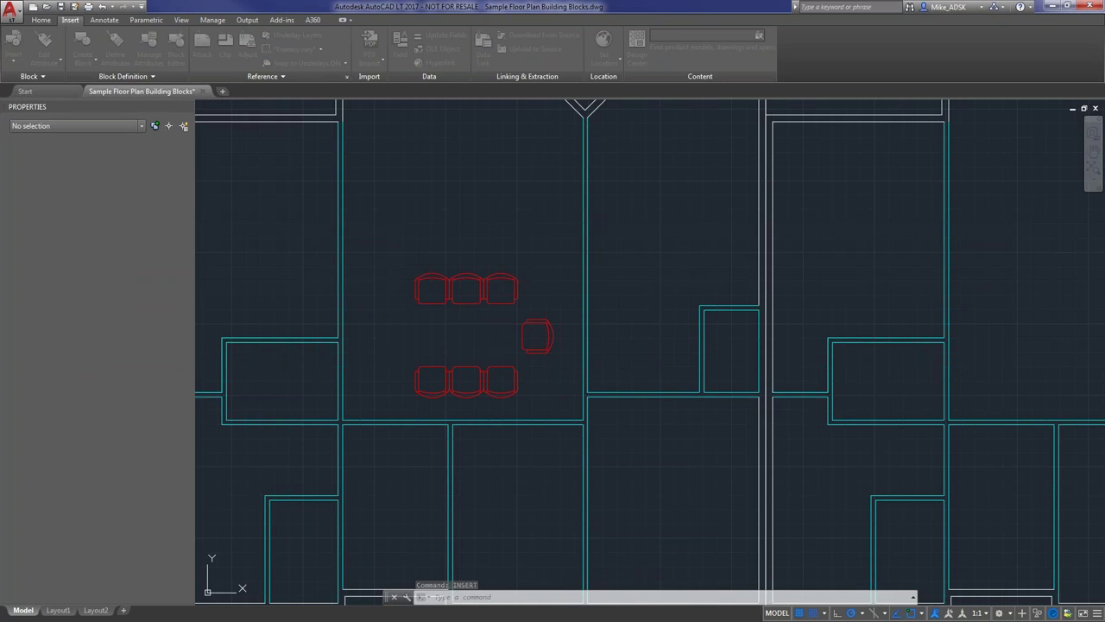
{"action": "mouse_move", "coordinate": [1036, 169]}
{"action": "left_mouse_down"}
{"action": "mouse_move", "coordinate": [832, 111]}
{"action": "mouse_move", "coordinate": [498, 131]}
{"action": "left_mouse_up"}
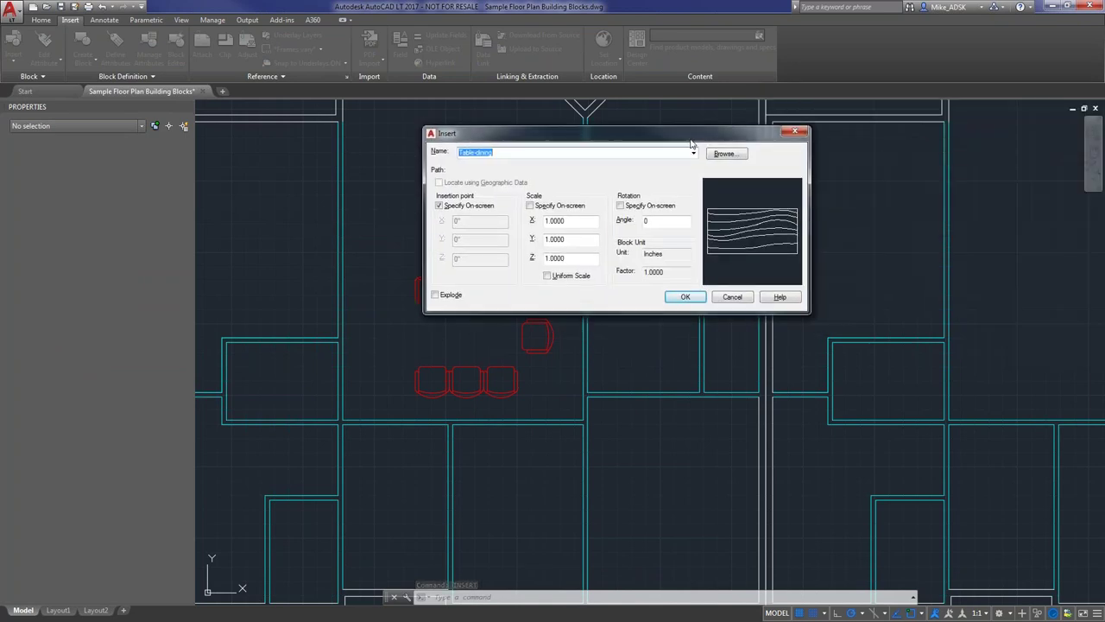
{"action": "left_click_drag", "start_coordinate": [691, 140], "coordinate": [608, 80]}
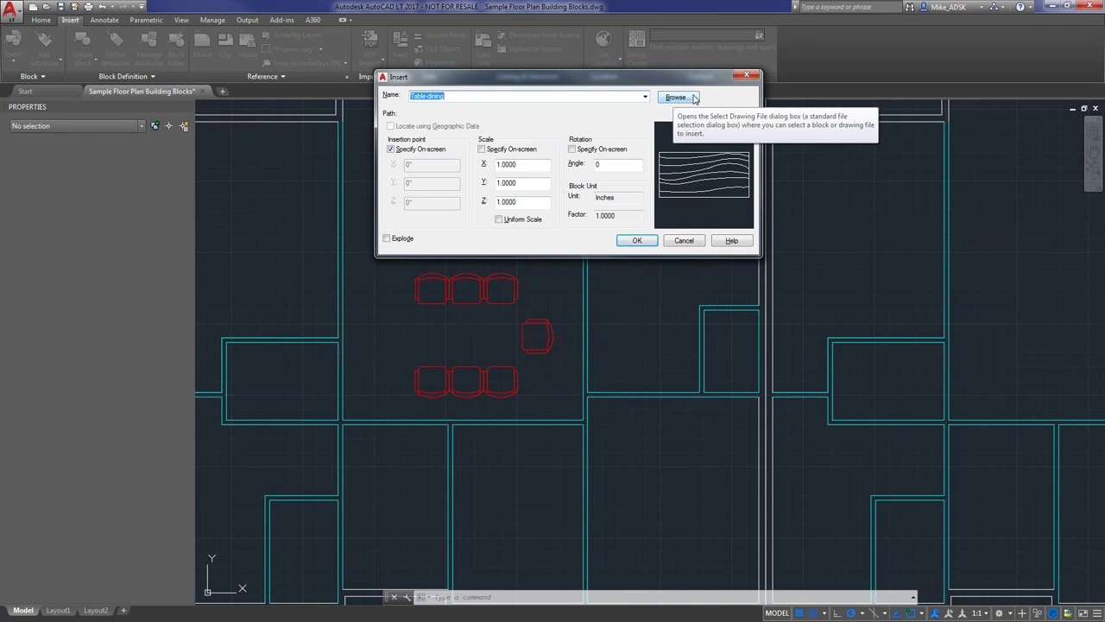
{"action": "left_click", "coordinate": [684, 240]}
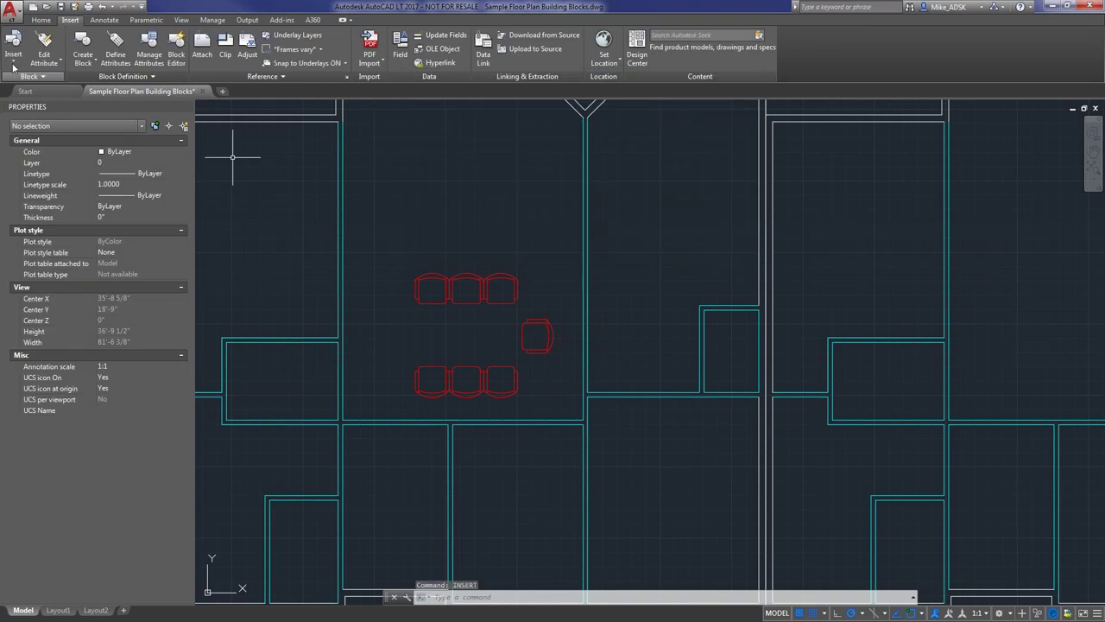
Reopen the Insert dialog from the block gallery's additional options, accept the Table-dining settings, then cancel the placement.
{"action": "left_click", "coordinate": [13, 63]}
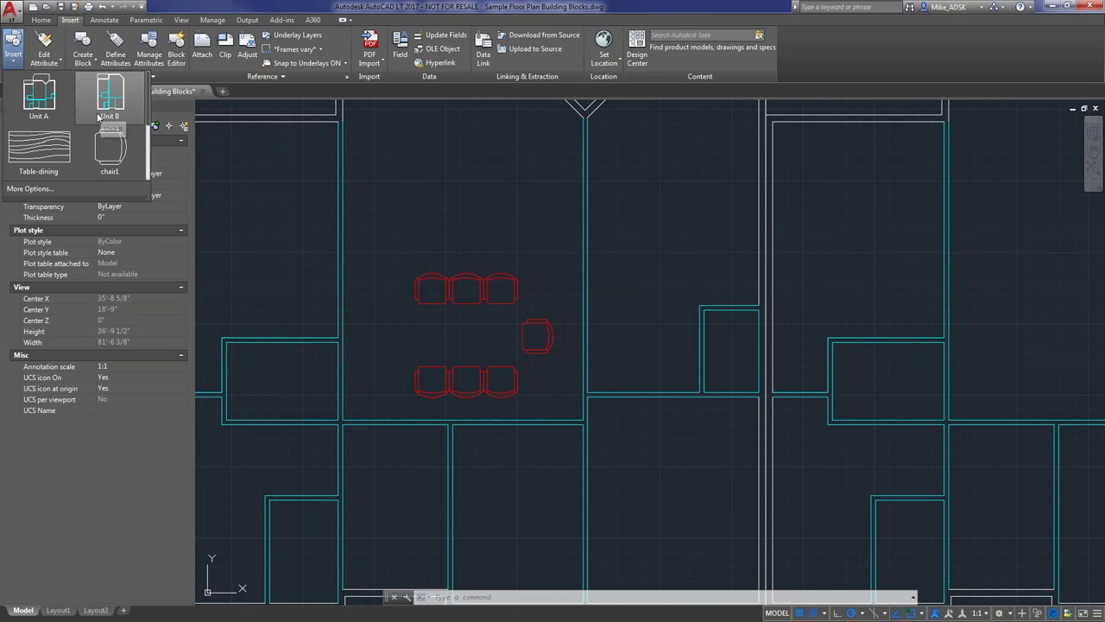
{"action": "left_click", "coordinate": [39, 189]}
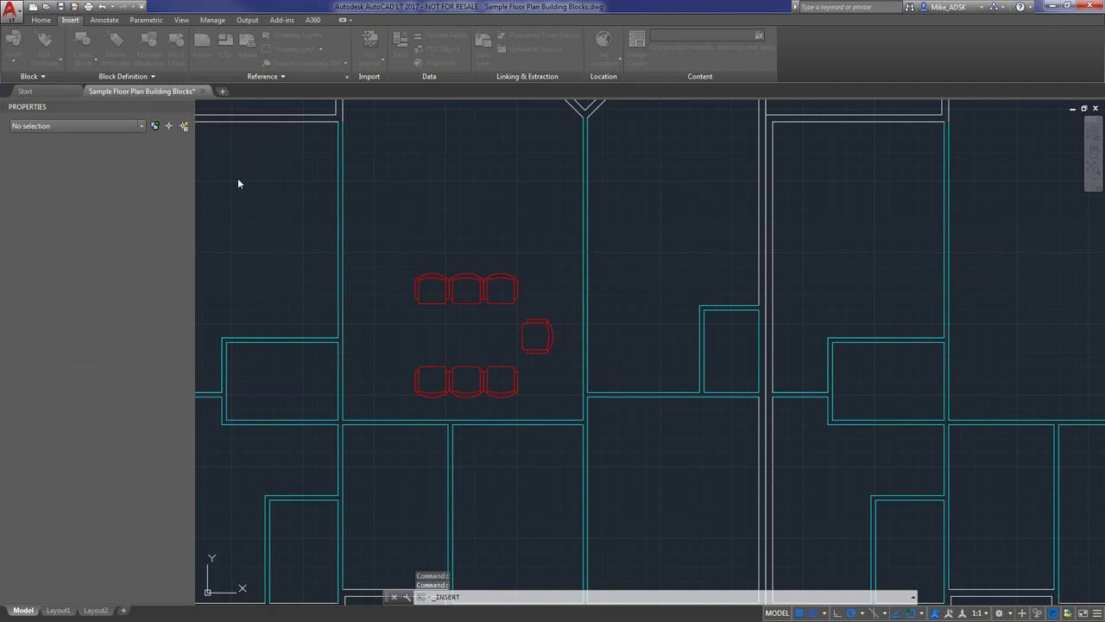
{"action": "left_click_drag", "start_coordinate": [842, 111], "coordinate": [545, 133]}
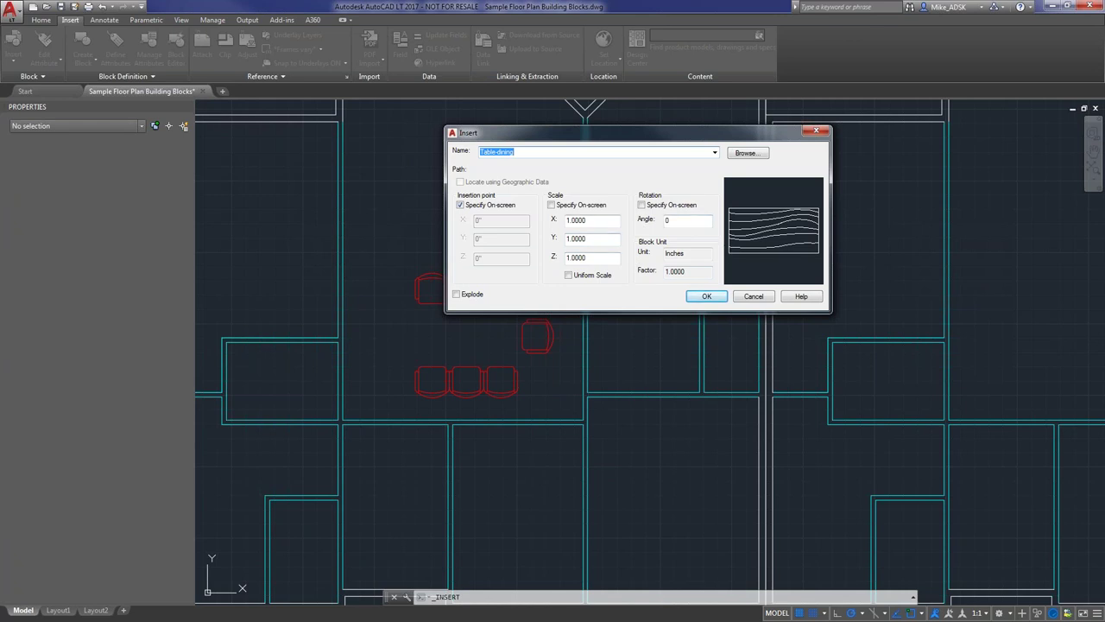
{"action": "left_click", "coordinate": [707, 297]}
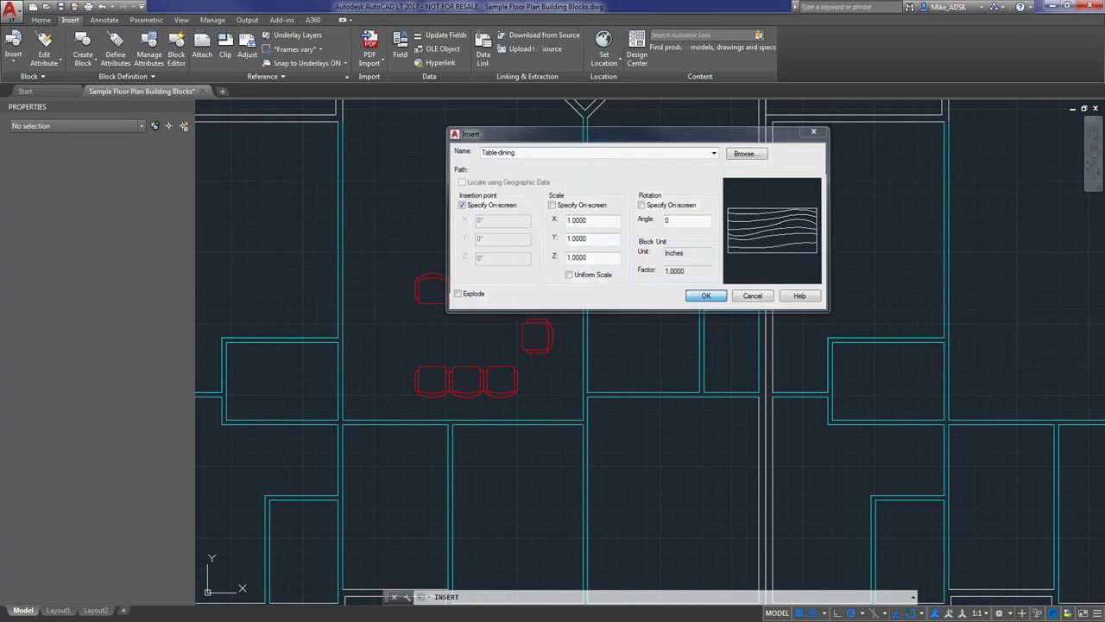
{"action": "key", "text": "Escape"}
{"action": "key", "text": "Escape"}
{"action": "key", "text": "Escape"}
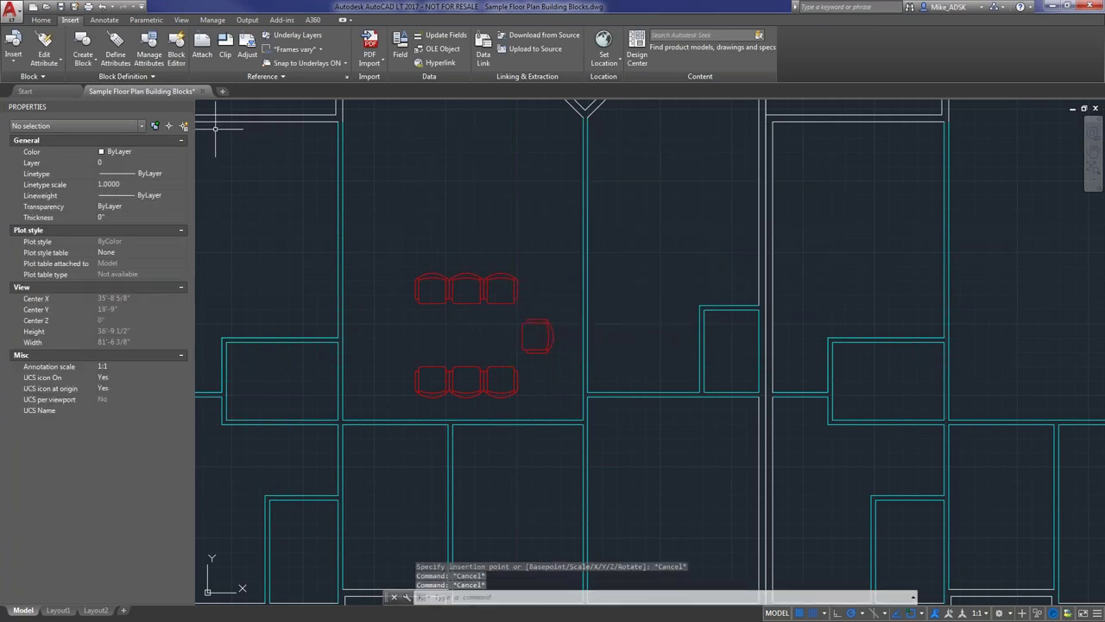
Make i-furn the current layer.
{"action": "left_click", "coordinate": [40, 19]}
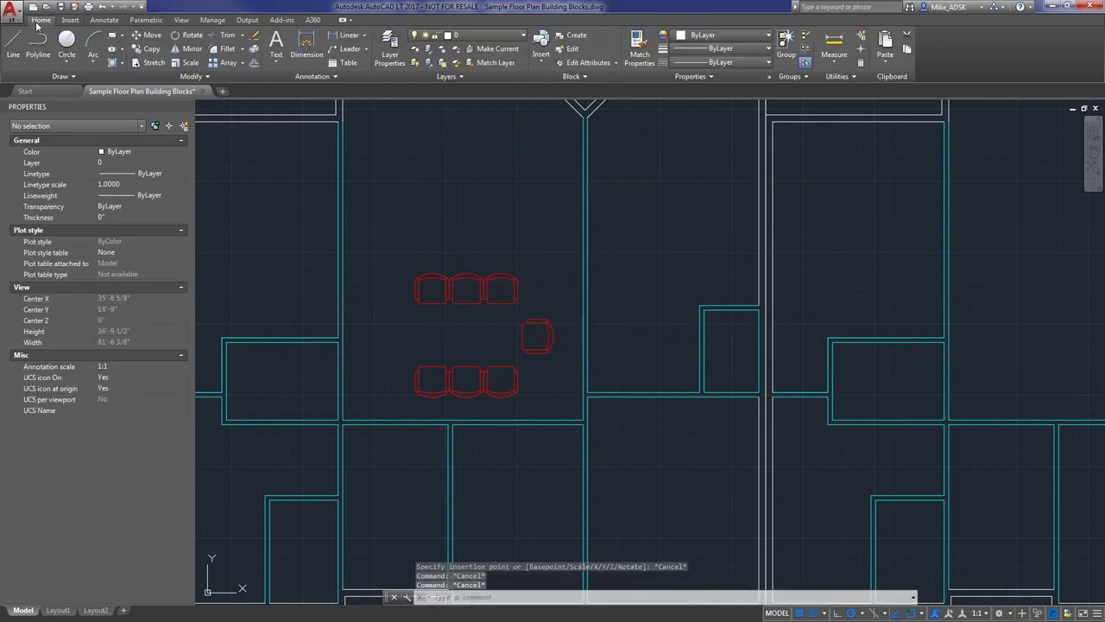
{"action": "left_click", "coordinate": [477, 36]}
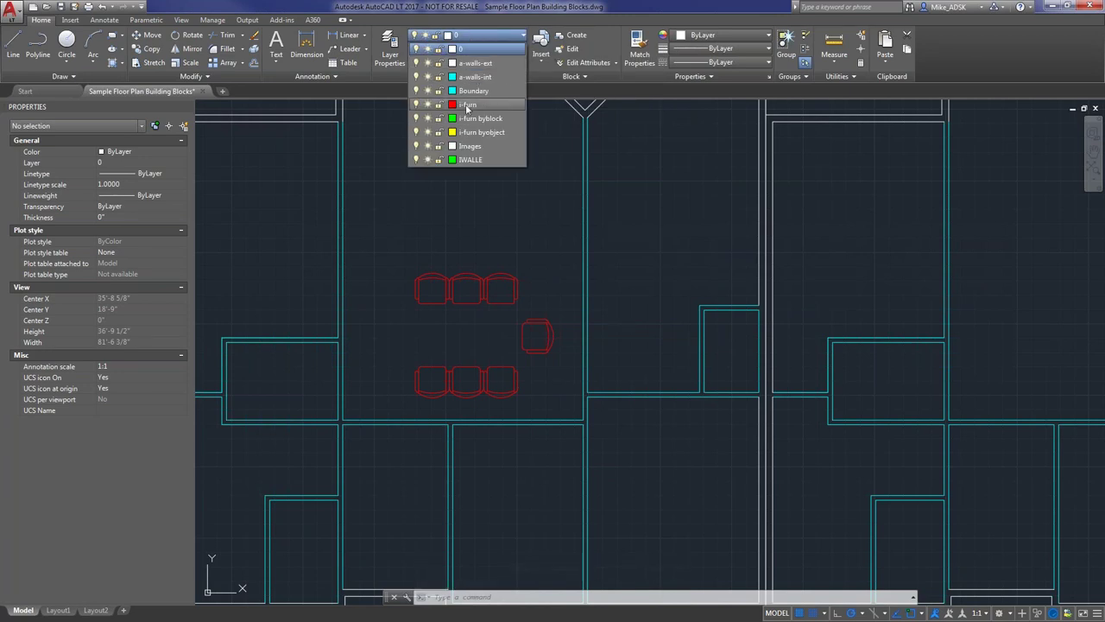
{"action": "left_click", "coordinate": [467, 105]}
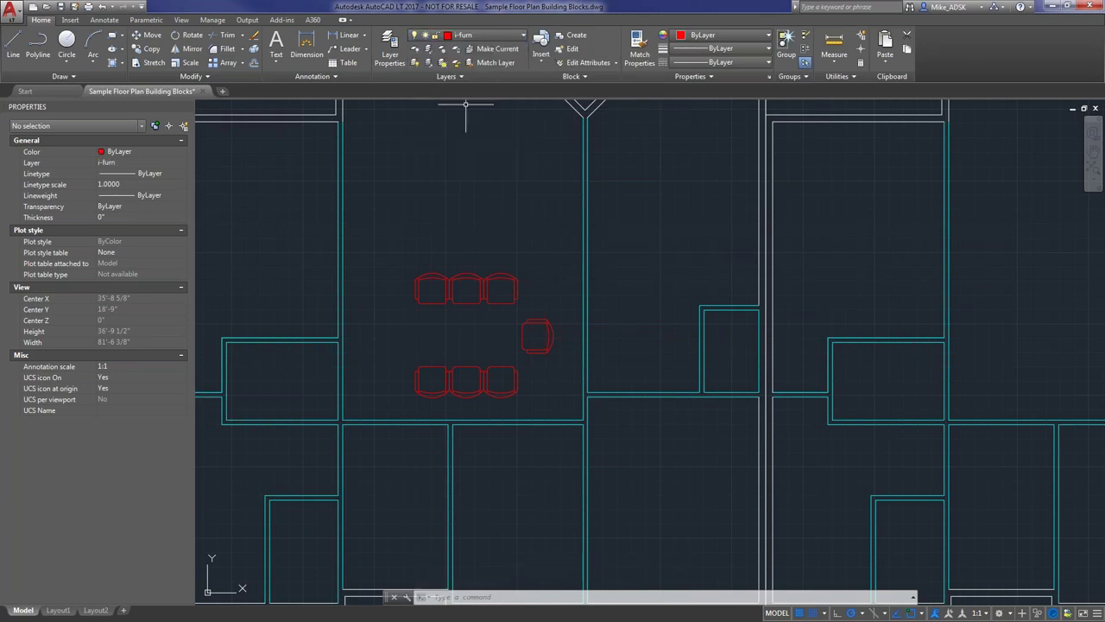
Insert the Table-dining block at scale 1 and rotation 0, aligned with the midpoints of the middle upper chair and the end chair.
{"action": "type", "text": "insert"}
{"action": "key", "text": "Return"}
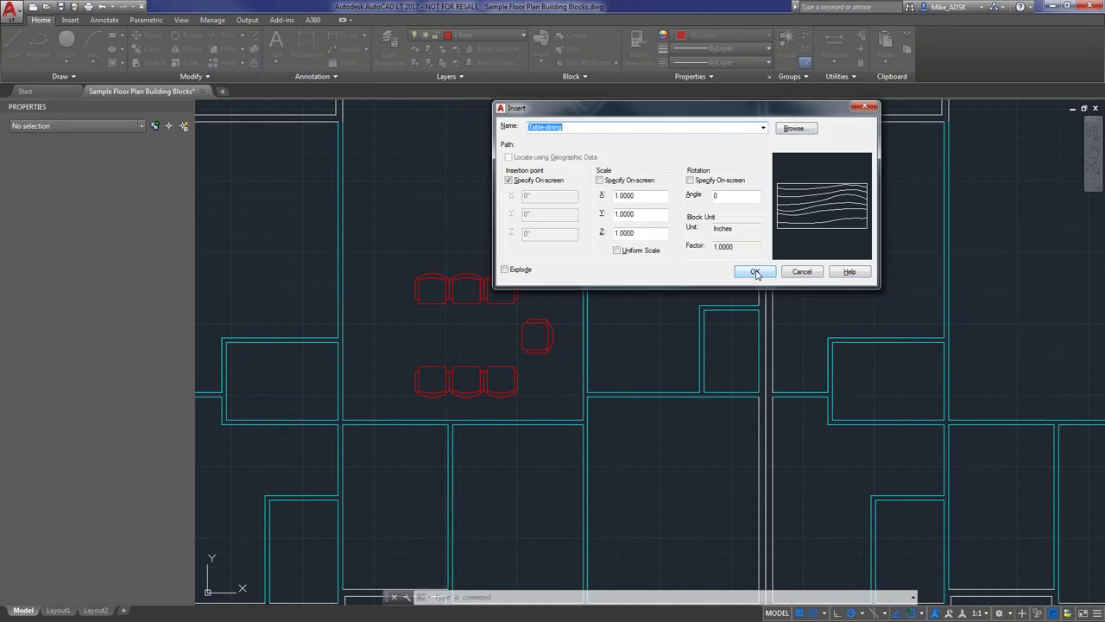
{"action": "left_click", "coordinate": [755, 272]}
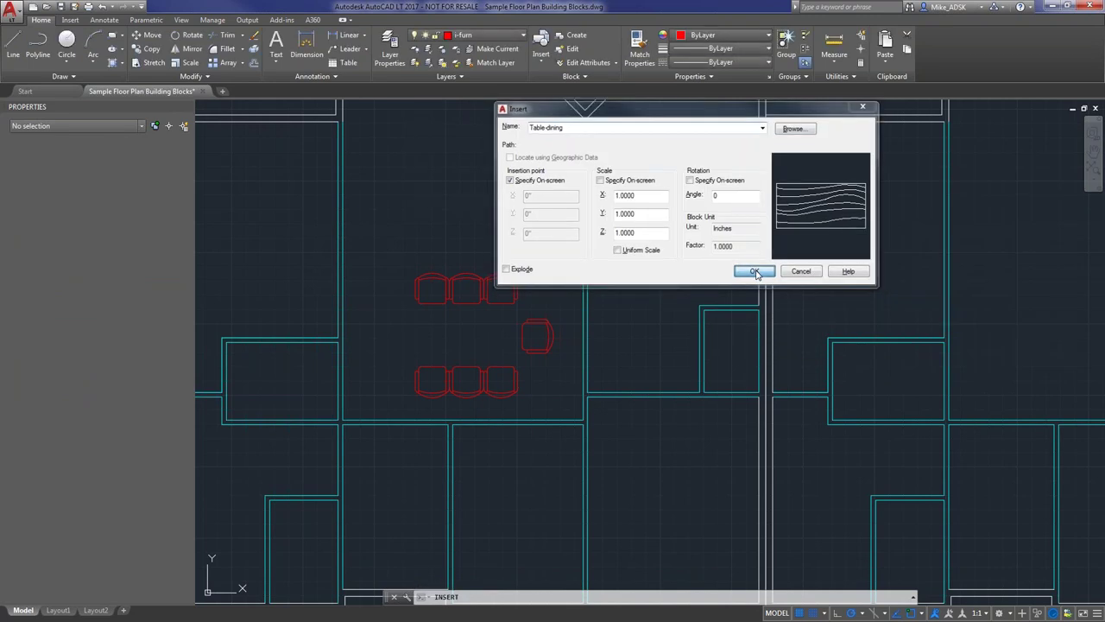
{"action": "left_click", "coordinate": [488, 337]}
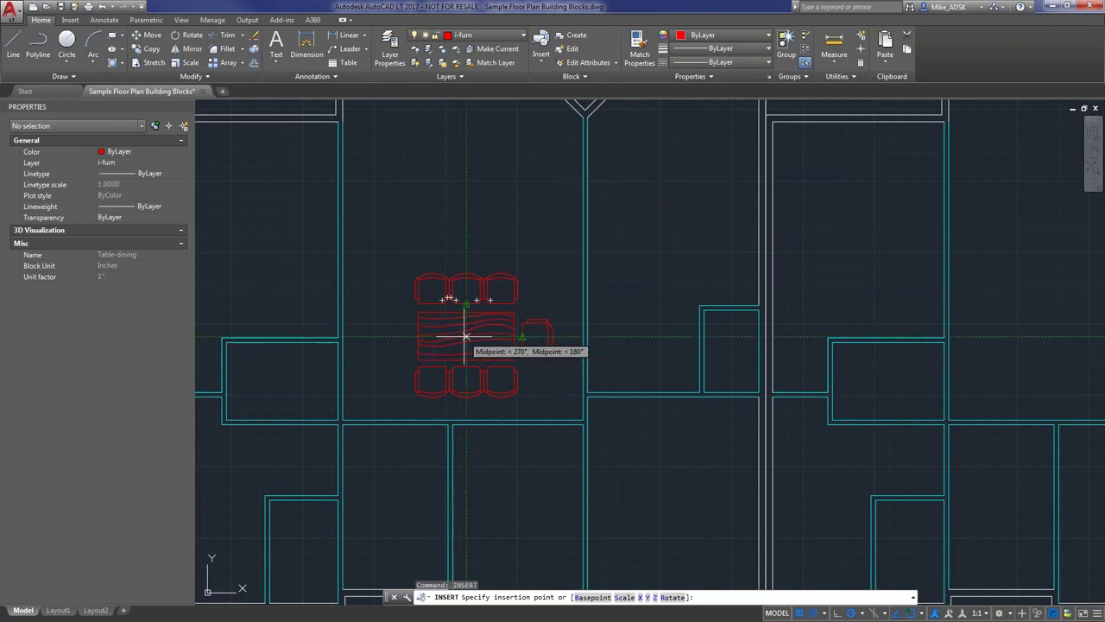
{"action": "key", "text": "Escape"}
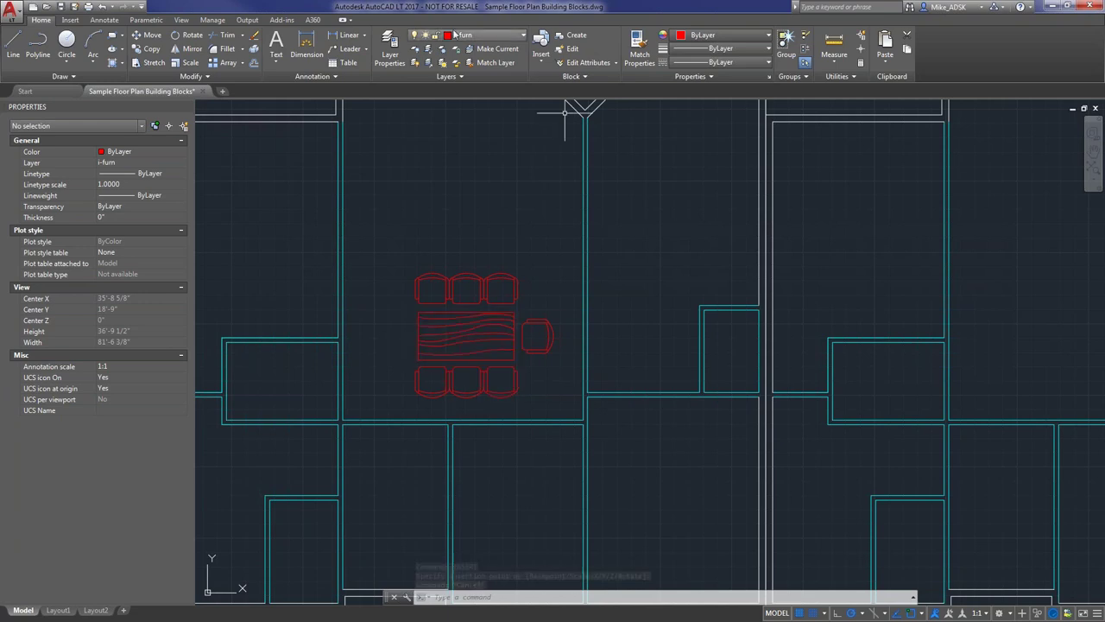
Inspect the placed dining table's block reference properties, then clear the selection.
{"action": "left_click", "coordinate": [499, 340]}
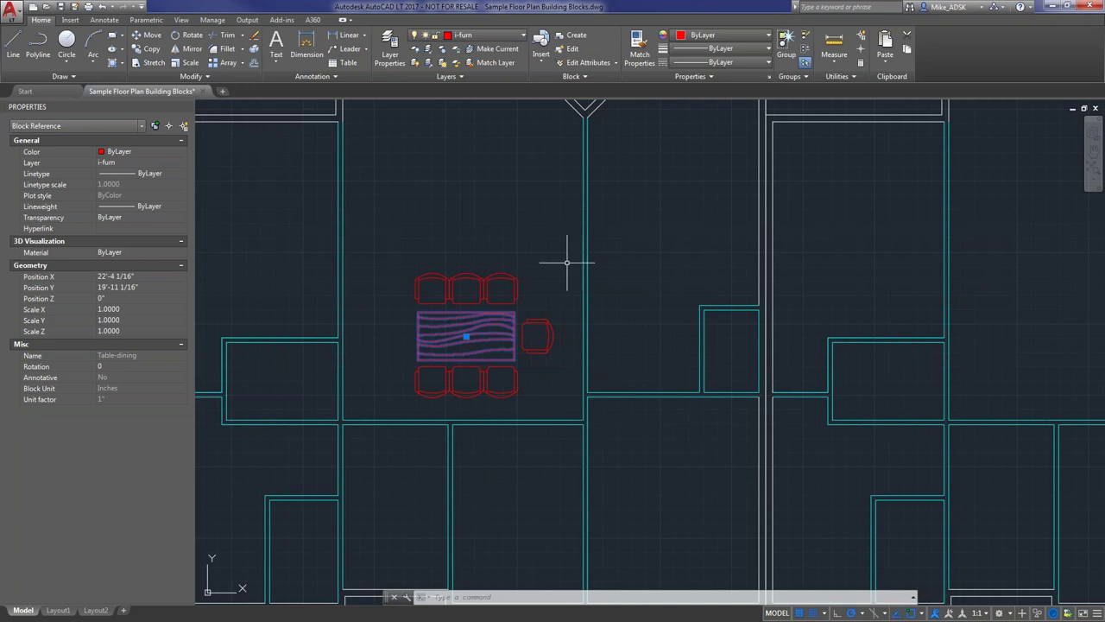
{"action": "scroll", "coordinate": [493, 363], "scroll_direction": "down", "scroll_amount": 5}
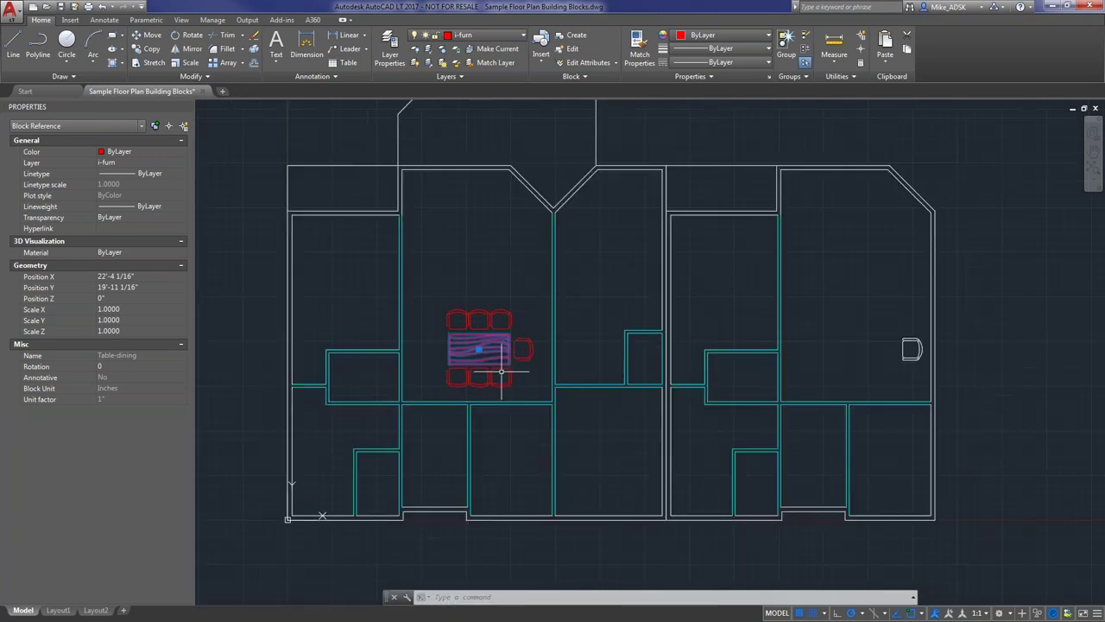
{"action": "scroll", "coordinate": [492, 363], "scroll_direction": "up", "scroll_amount": 3}
{"action": "key", "text": "Escape"}
{"action": "key", "text": "Escape"}
{"action": "key", "text": "Escape"}
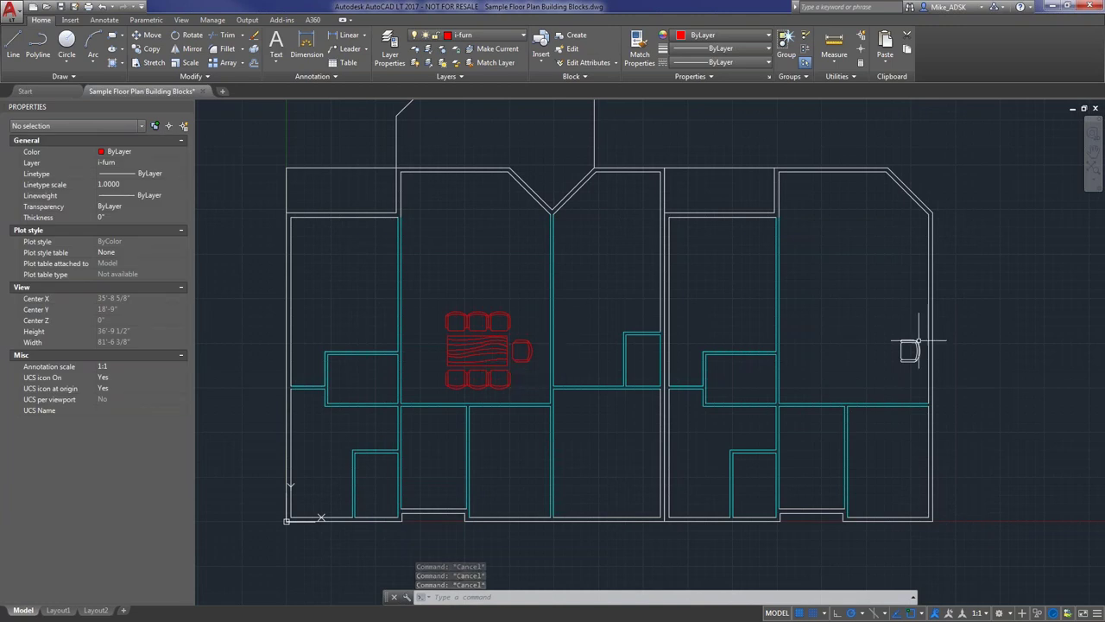
Examine the loose white chair near the right exterior wall by selecting its upper armrest lines one at a time, then deselect them.
{"action": "scroll", "coordinate": [909, 350], "scroll_direction": "up", "scroll_amount": 3}
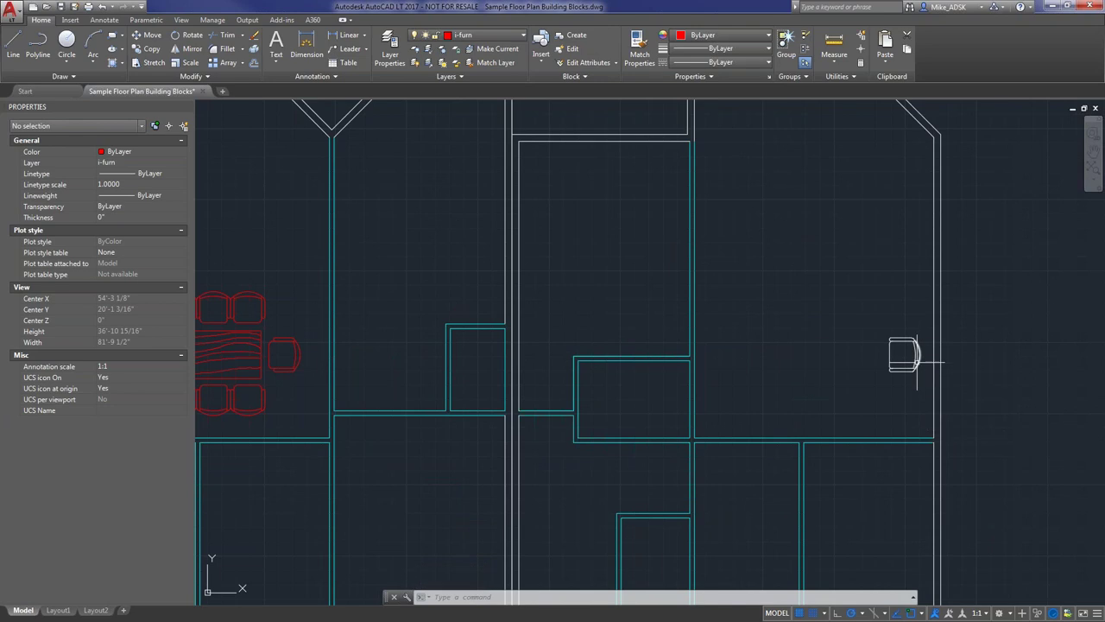
{"action": "scroll", "coordinate": [904, 369], "scroll_direction": "up", "scroll_amount": 5}
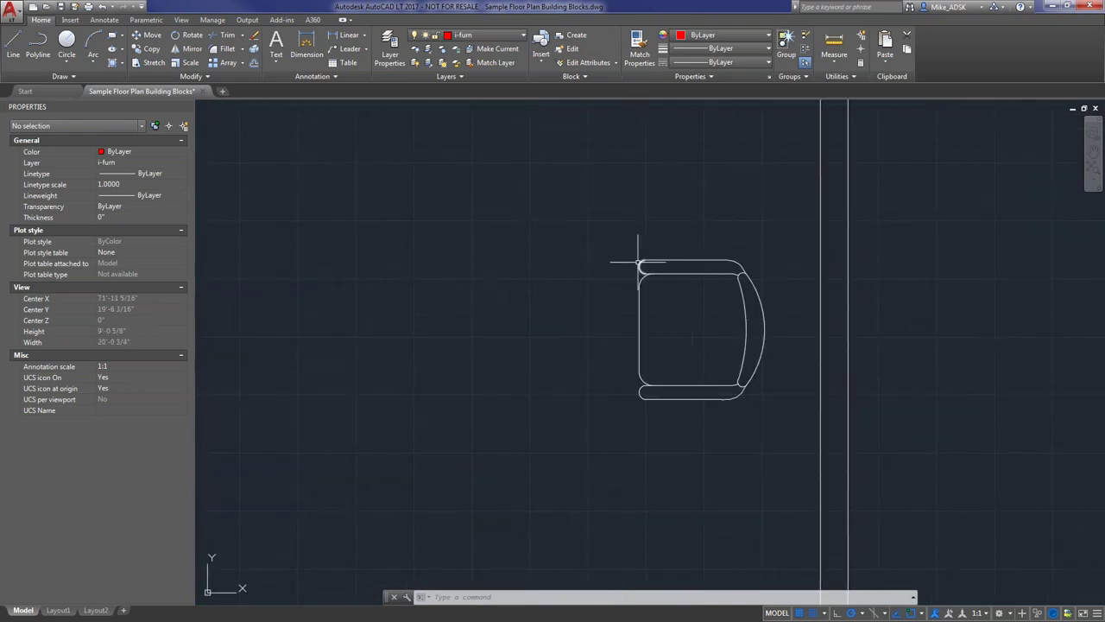
{"action": "scroll", "coordinate": [730, 298], "scroll_direction": "down", "scroll_amount": 8}
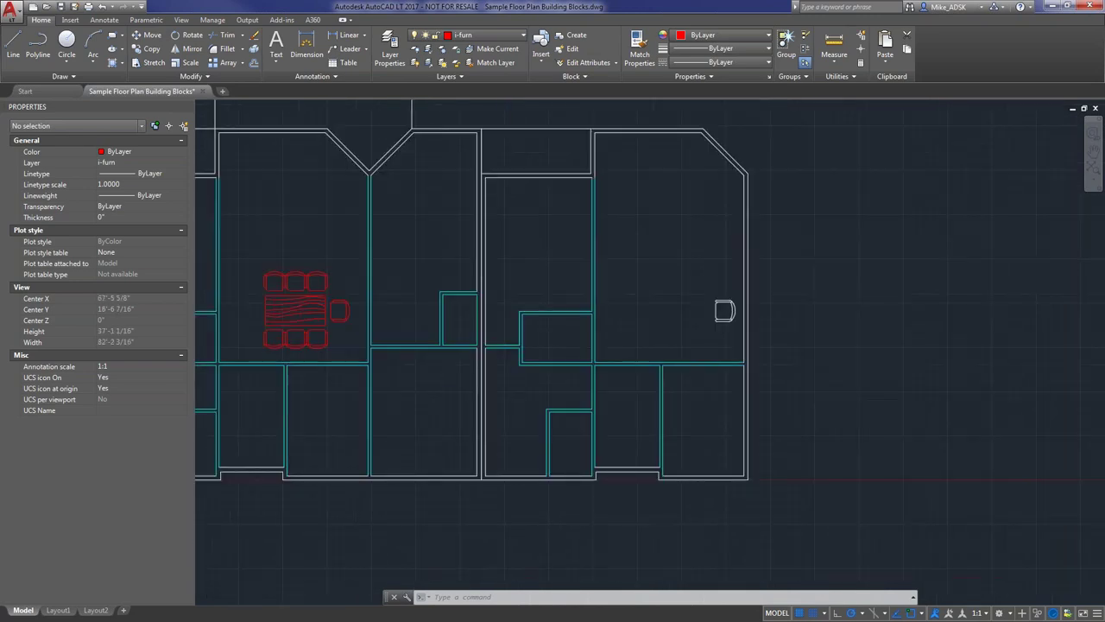
{"action": "scroll", "coordinate": [525, 303], "scroll_direction": "down", "scroll_amount": 2}
{"action": "scroll", "coordinate": [525, 303], "scroll_direction": "up", "scroll_amount": 6}
{"action": "scroll", "coordinate": [901, 377], "scroll_direction": "down", "scroll_amount": 4}
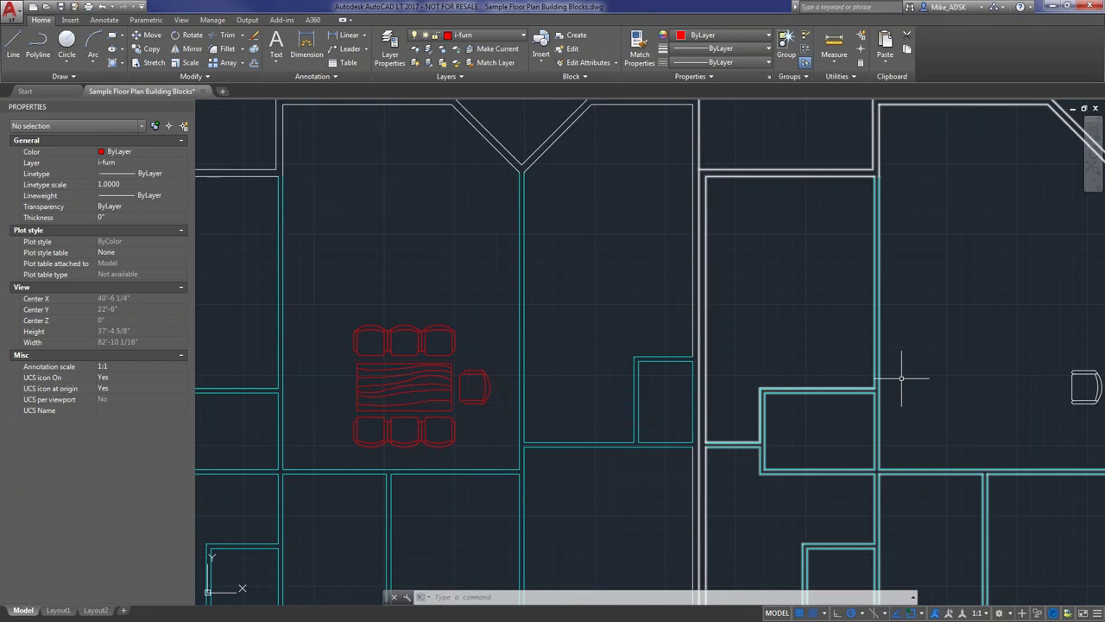
{"action": "scroll", "coordinate": [901, 377], "scroll_direction": "up", "scroll_amount": 6}
{"action": "left_click", "coordinate": [774, 297]}
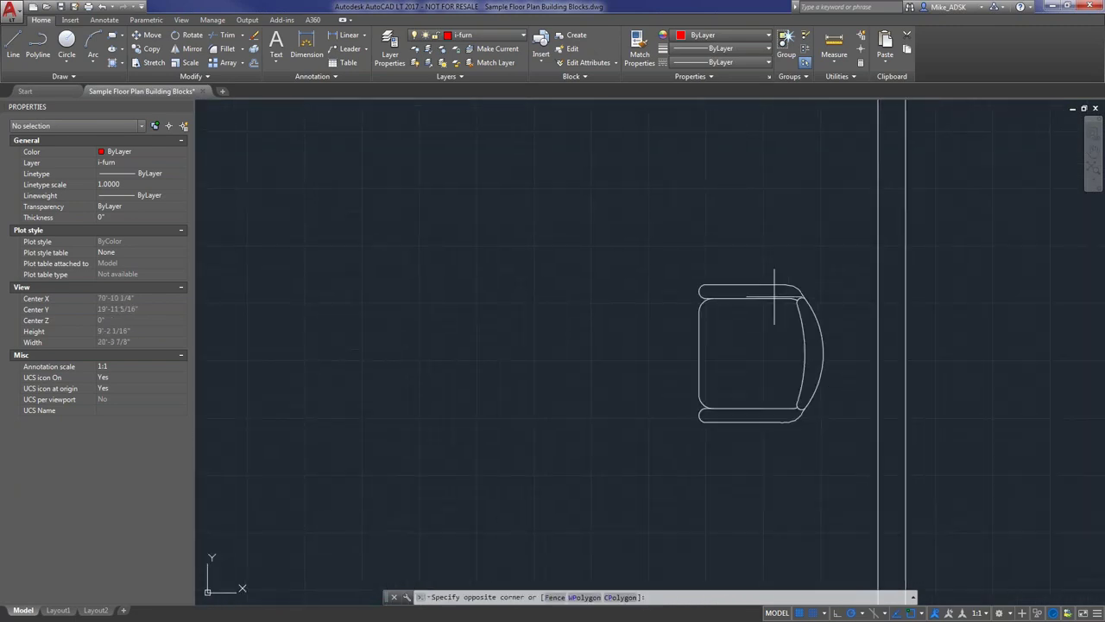
{"action": "left_click", "coordinate": [773, 292]}
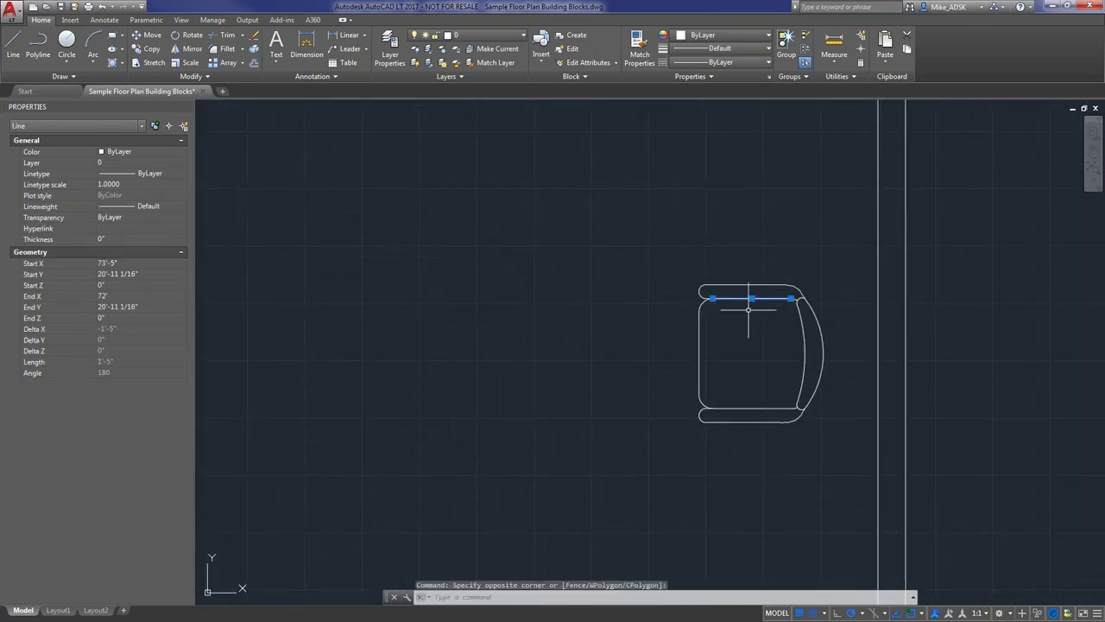
{"action": "left_click", "coordinate": [734, 291]}
{"action": "key", "text": "Escape"}
{"action": "left_click", "coordinate": [792, 286]}
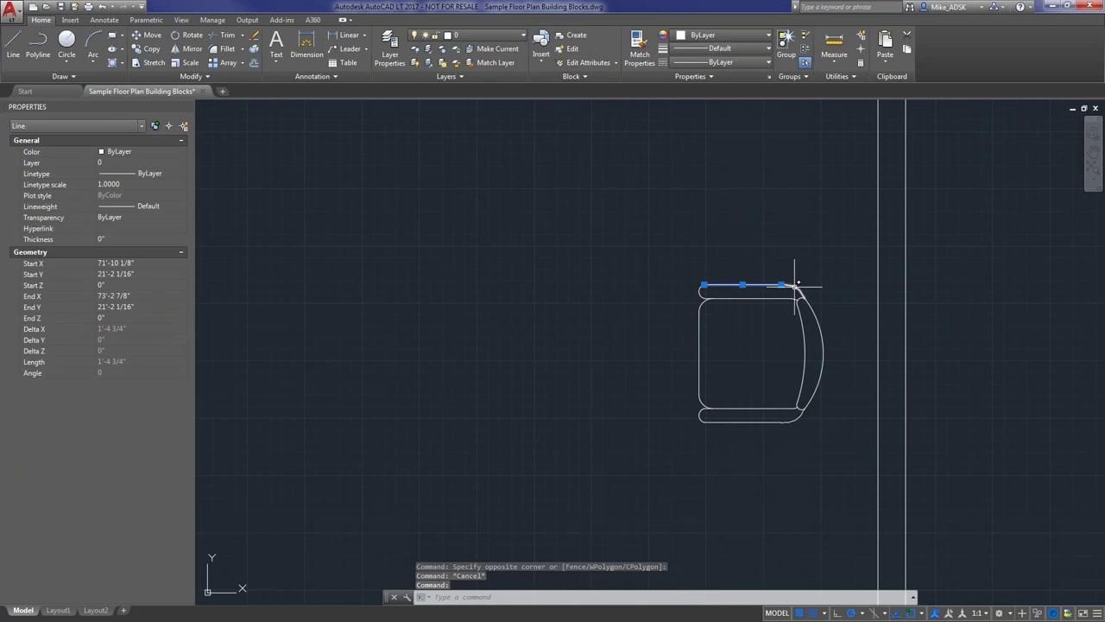
{"action": "key", "text": "Escape"}
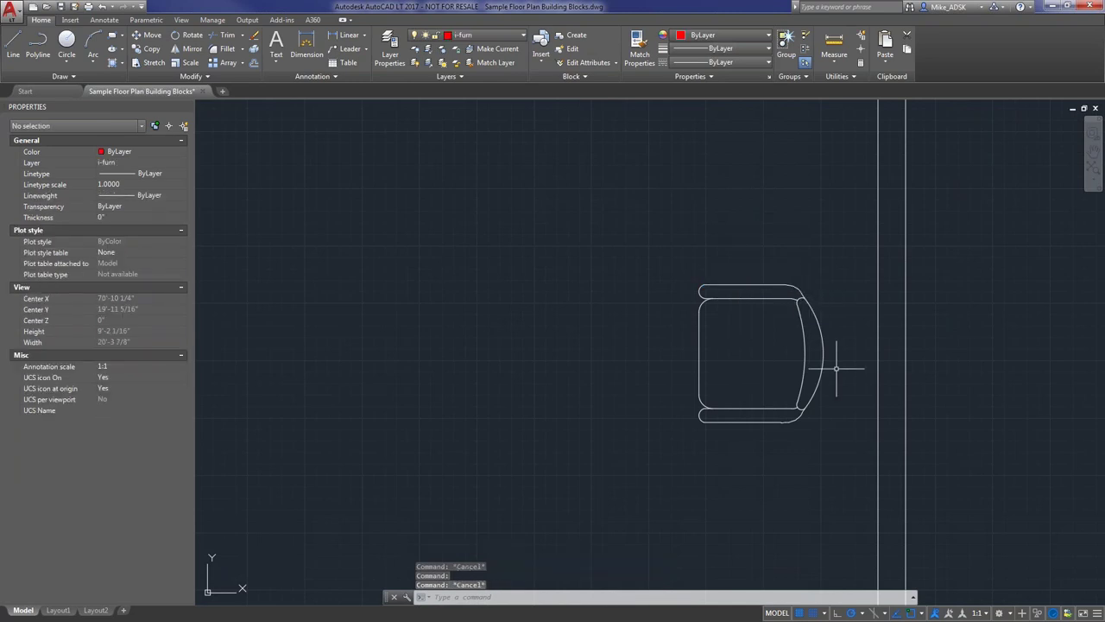
Start a new block definition and name it New Chair.
{"action": "scroll", "coordinate": [831, 406], "scroll_direction": "down", "scroll_amount": 4}
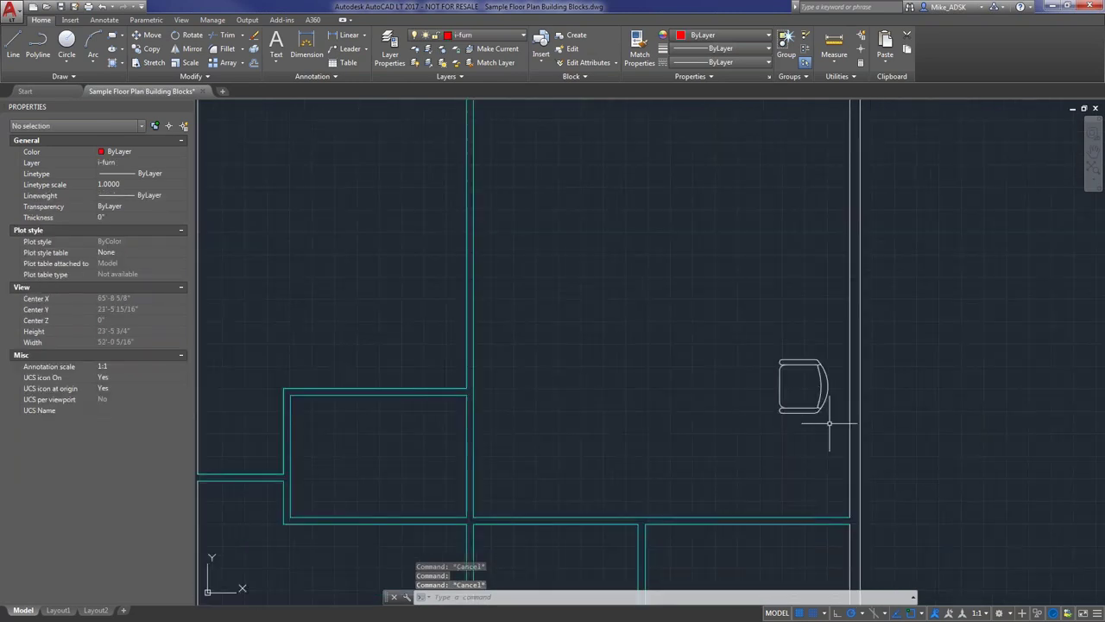
{"action": "left_click", "coordinate": [70, 21]}
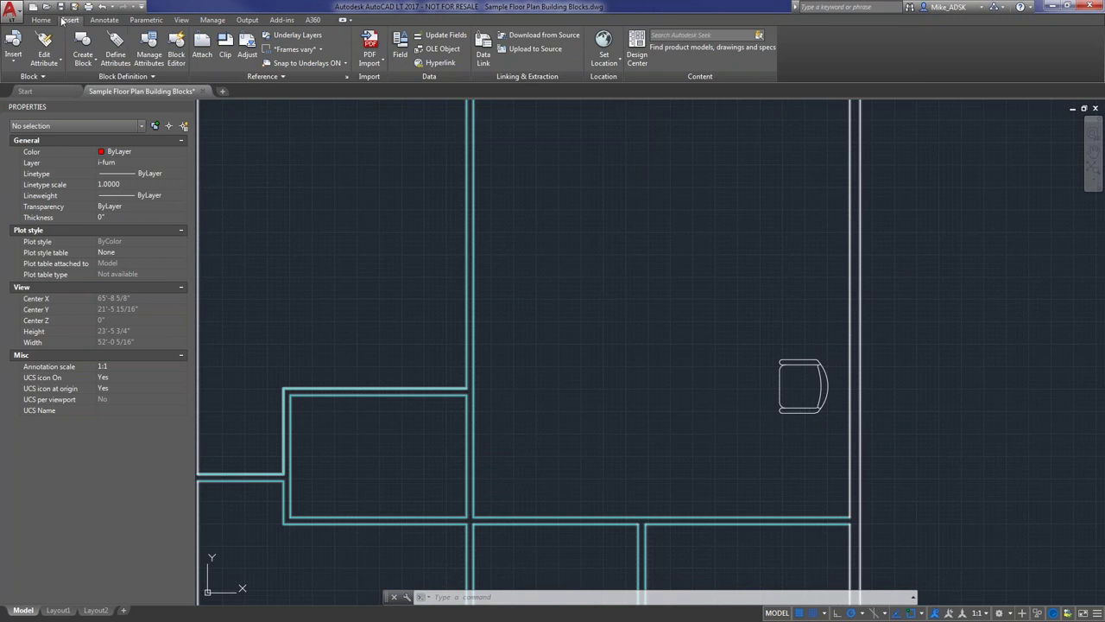
{"action": "left_click", "coordinate": [85, 67]}
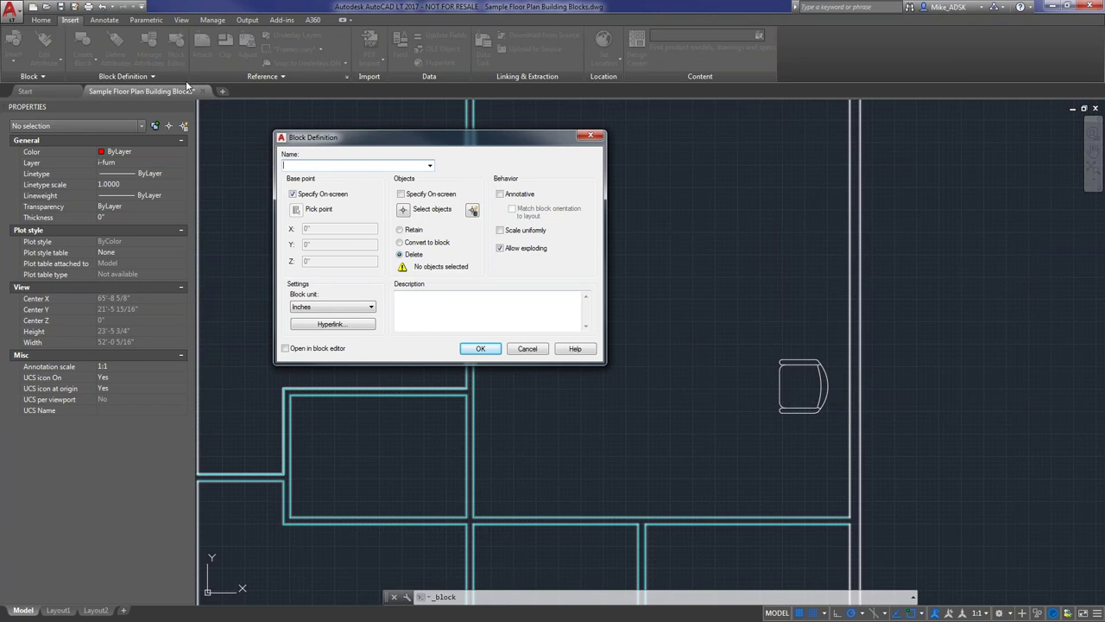
{"action": "left_click_drag", "start_coordinate": [393, 135], "coordinate": [416, 130]}
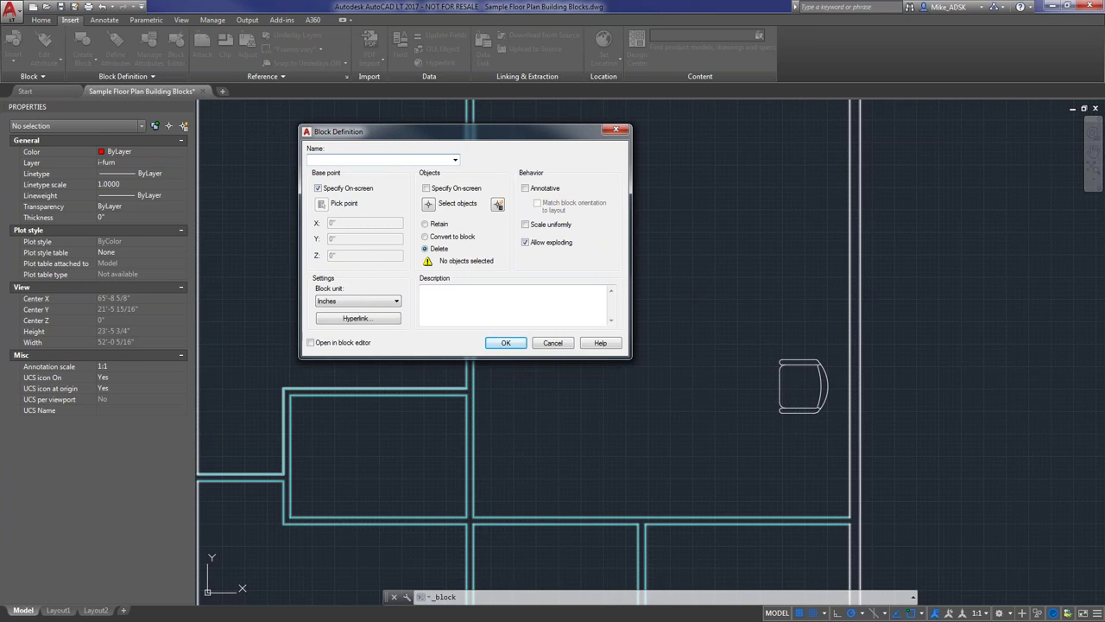
{"action": "type", "text": "C"}
{"action": "key", "text": "BackSpace"}
{"action": "type", "text": "New Chair"}
Define the New Chair block from all the loose white chair's geometry, with its base point at the midpoint of the chair's front edge.
{"action": "left_click", "coordinate": [317, 187]}
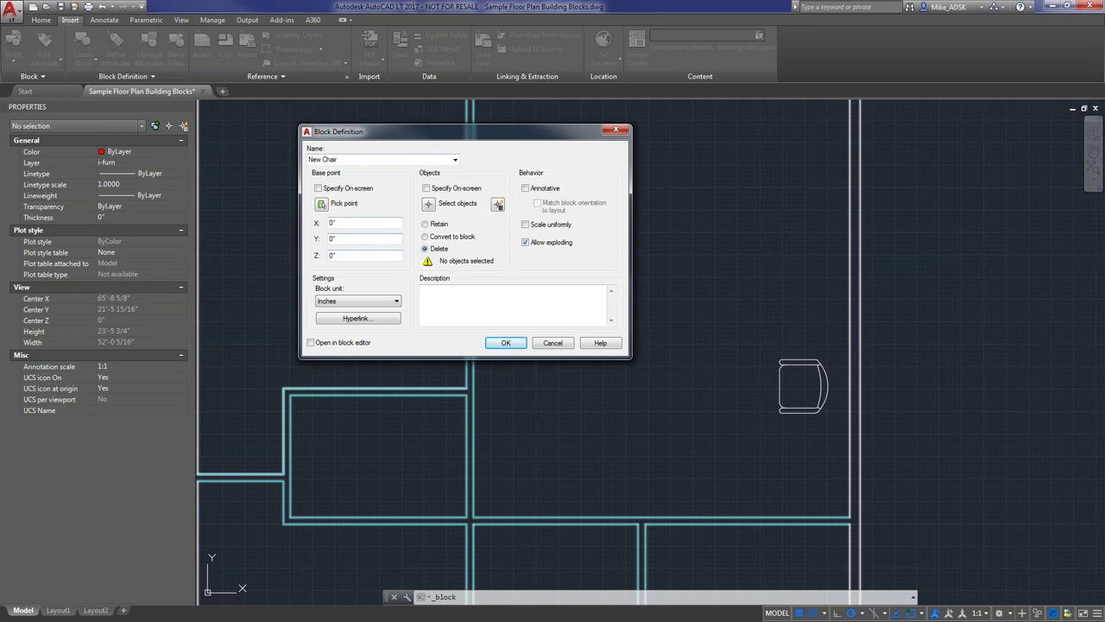
{"action": "left_click", "coordinate": [318, 188]}
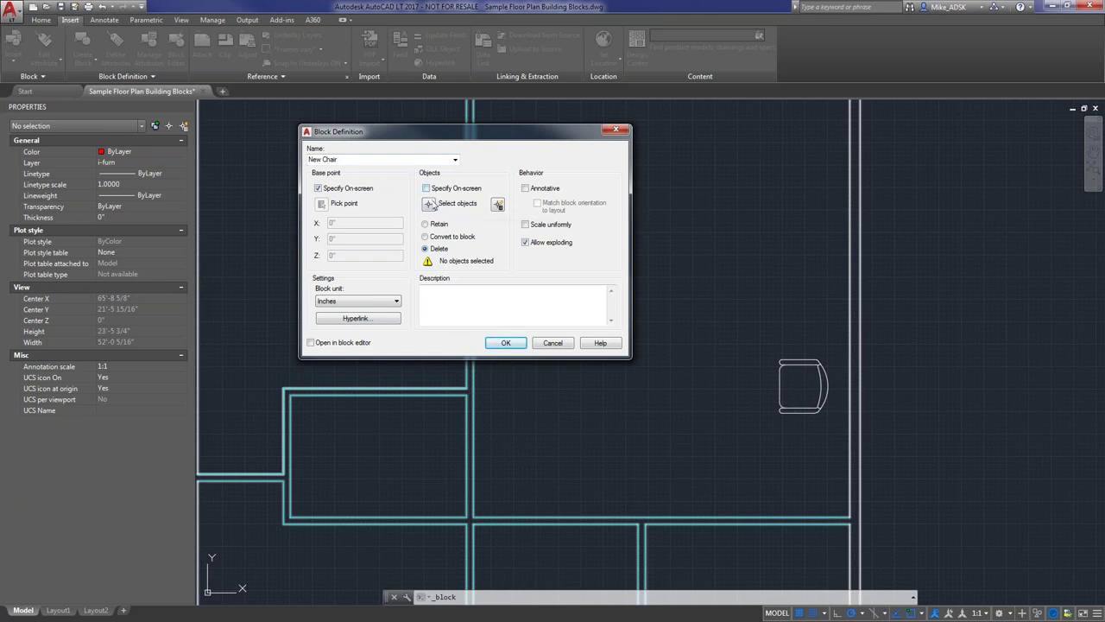
{"action": "left_click", "coordinate": [429, 204]}
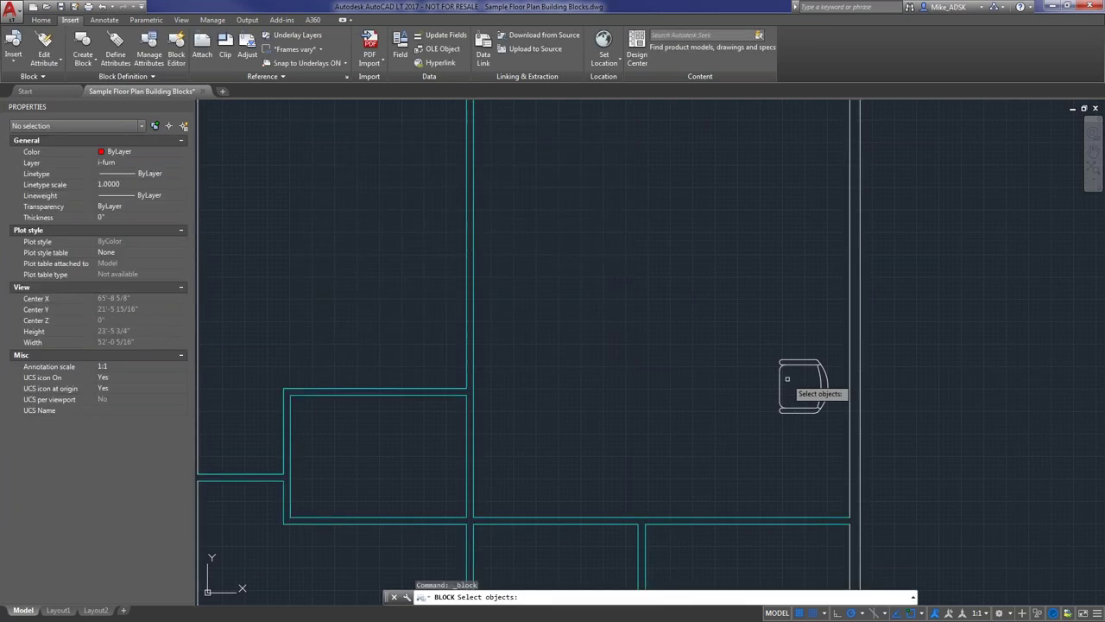
{"action": "mouse_move", "coordinate": [784, 325]}
{"action": "left_mouse_down"}
{"action": "mouse_move", "coordinate": [811, 343]}
{"action": "mouse_move", "coordinate": [848, 372]}
{"action": "mouse_move", "coordinate": [836, 406]}
{"action": "mouse_move", "coordinate": [809, 430]}
{"action": "mouse_move", "coordinate": [767, 403]}
{"action": "left_mouse_up"}
{"action": "key", "text": "Return"}
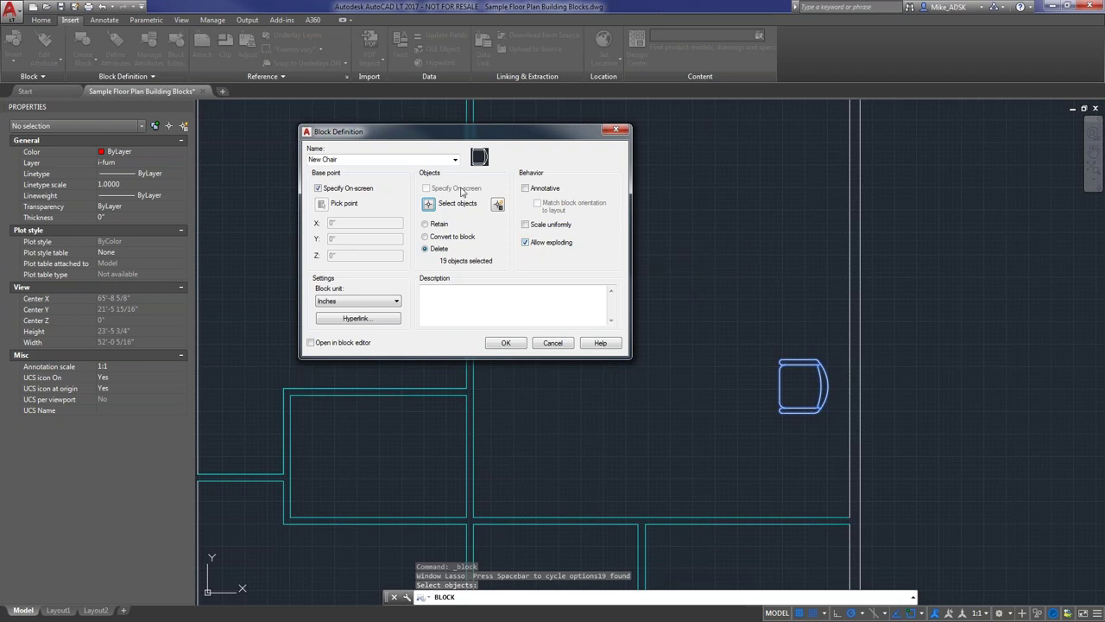
{"action": "left_click", "coordinate": [472, 296]}
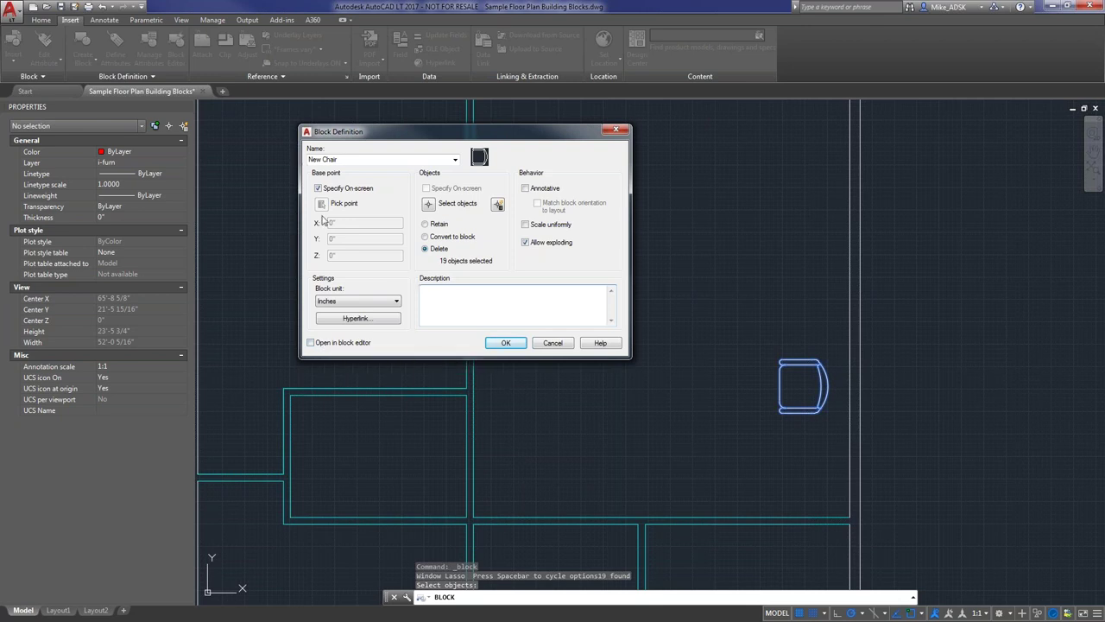
{"action": "left_click", "coordinate": [505, 343]}
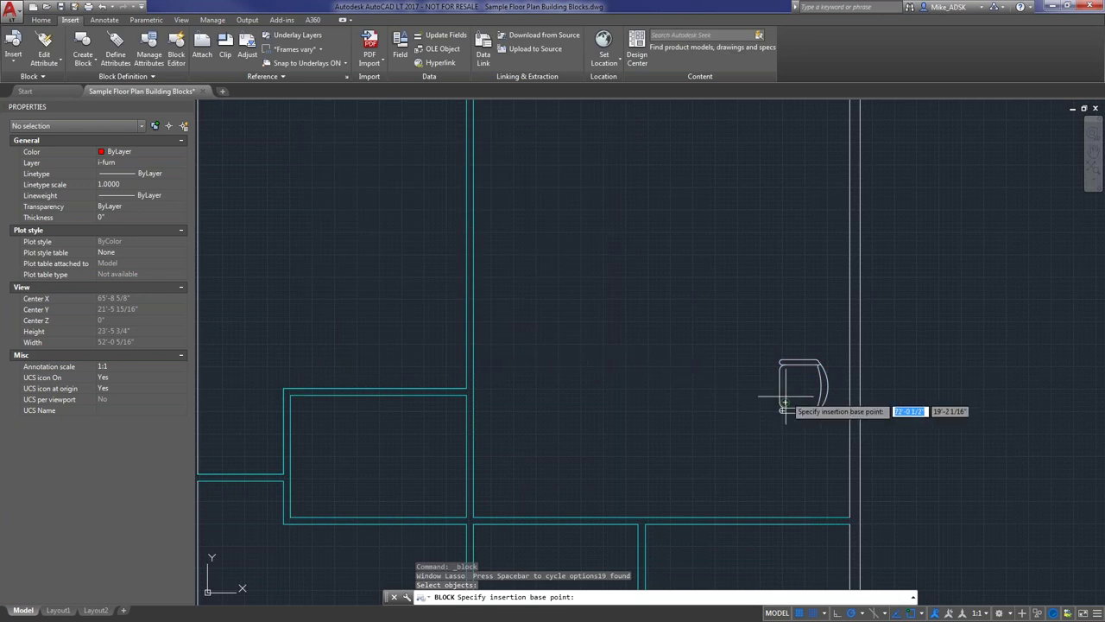
{"action": "left_click", "coordinate": [785, 404]}
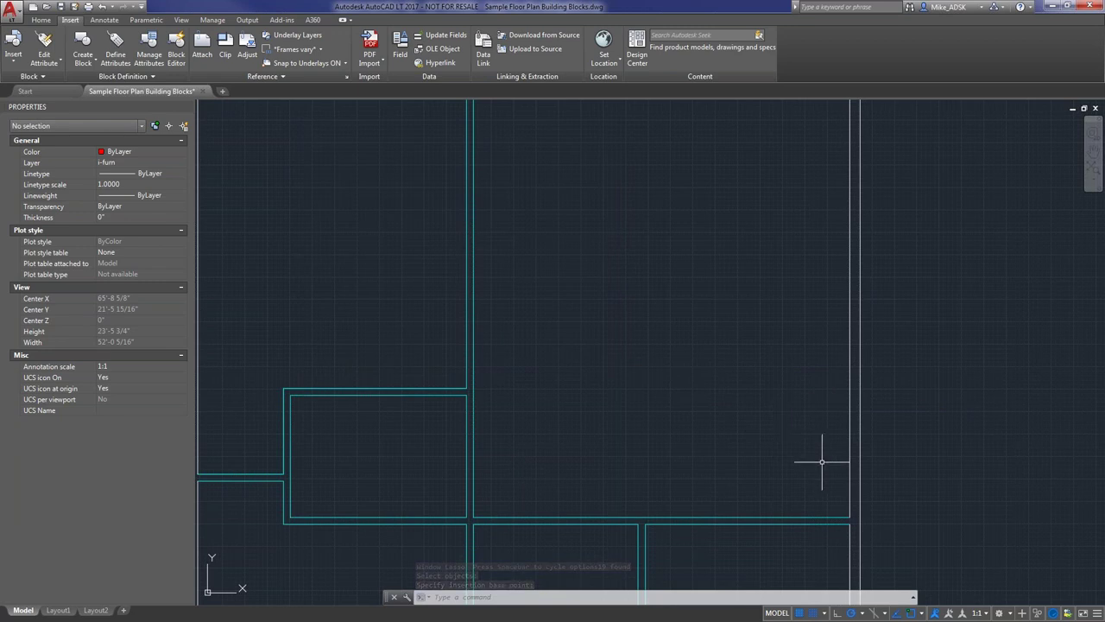
Insert the New Chair block at scale 1 and rotation 0 in the open room of the right-hand unit.
{"action": "left_click", "coordinate": [13, 54]}
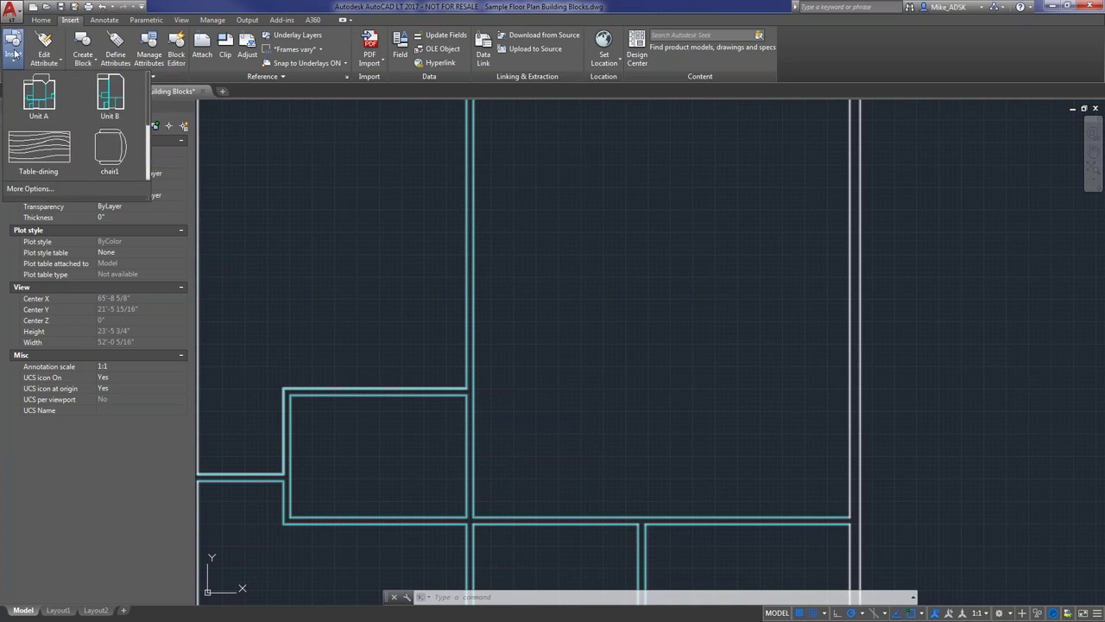
{"action": "scroll", "coordinate": [129, 164], "scroll_direction": "down", "scroll_amount": 3}
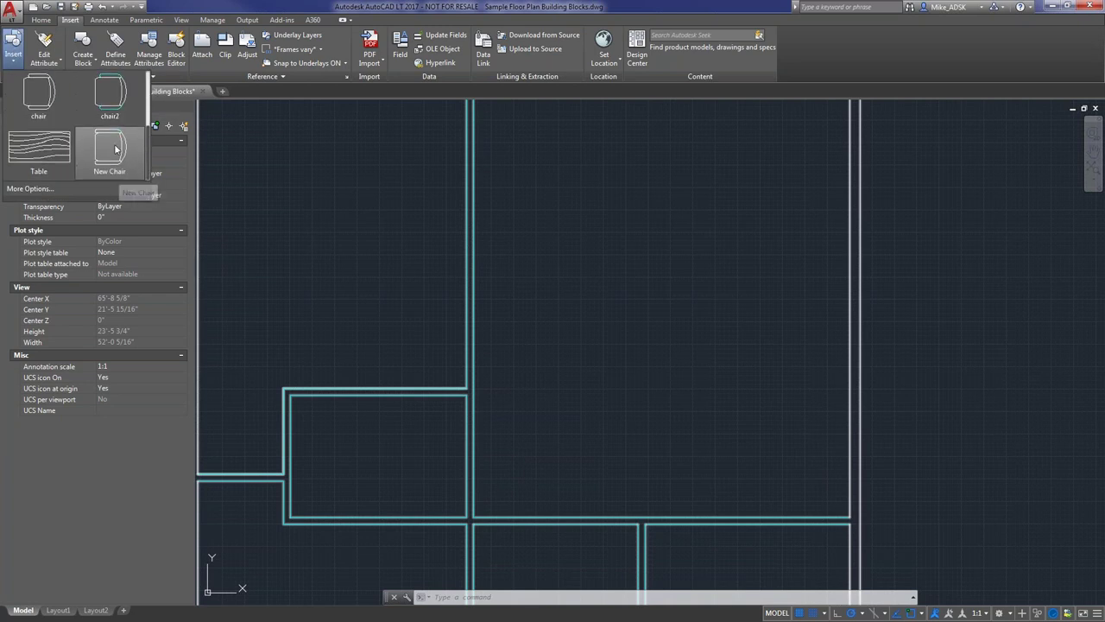
{"action": "left_click", "coordinate": [114, 149]}
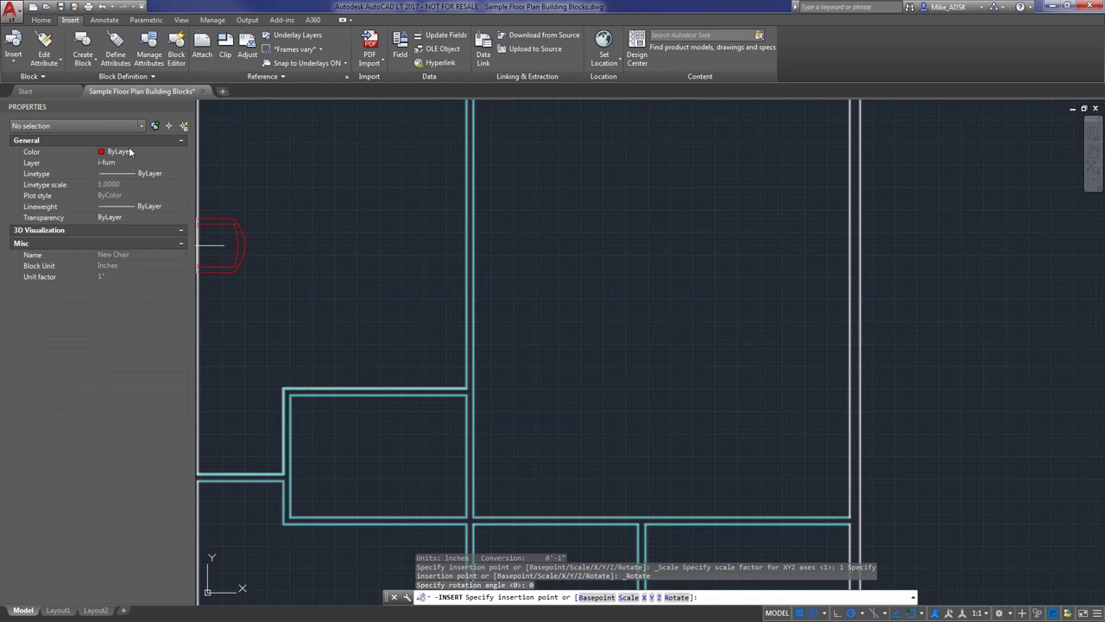
{"action": "left_click", "coordinate": [547, 317]}
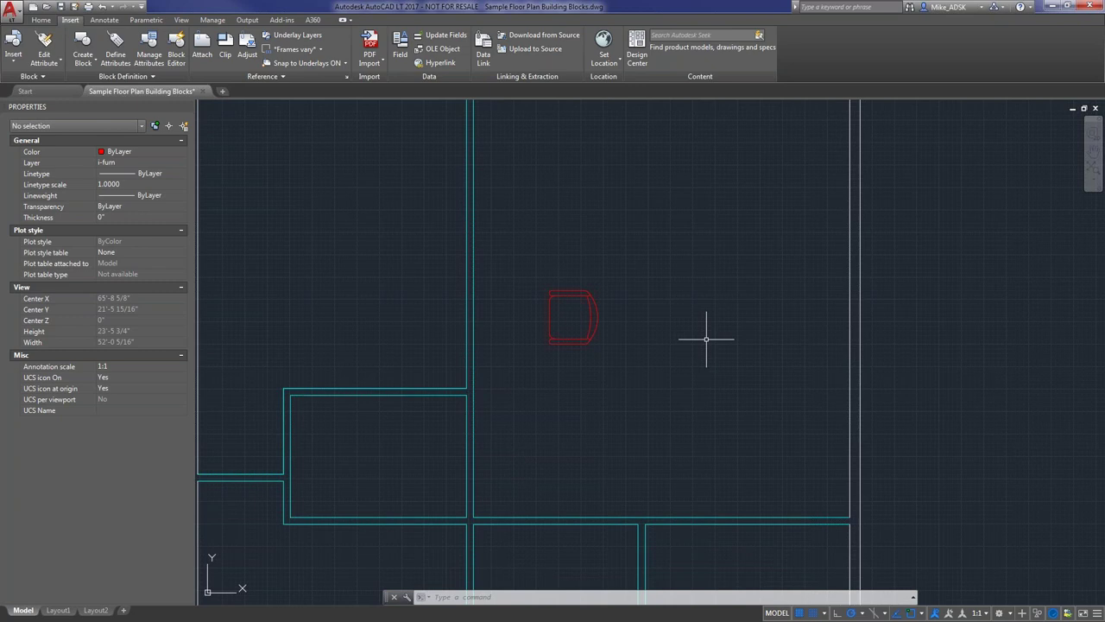
Restore the original chair geometry near the exterior wall with the OOPS command.
{"action": "type", "text": "oops"}
{"action": "key", "text": "Return"}
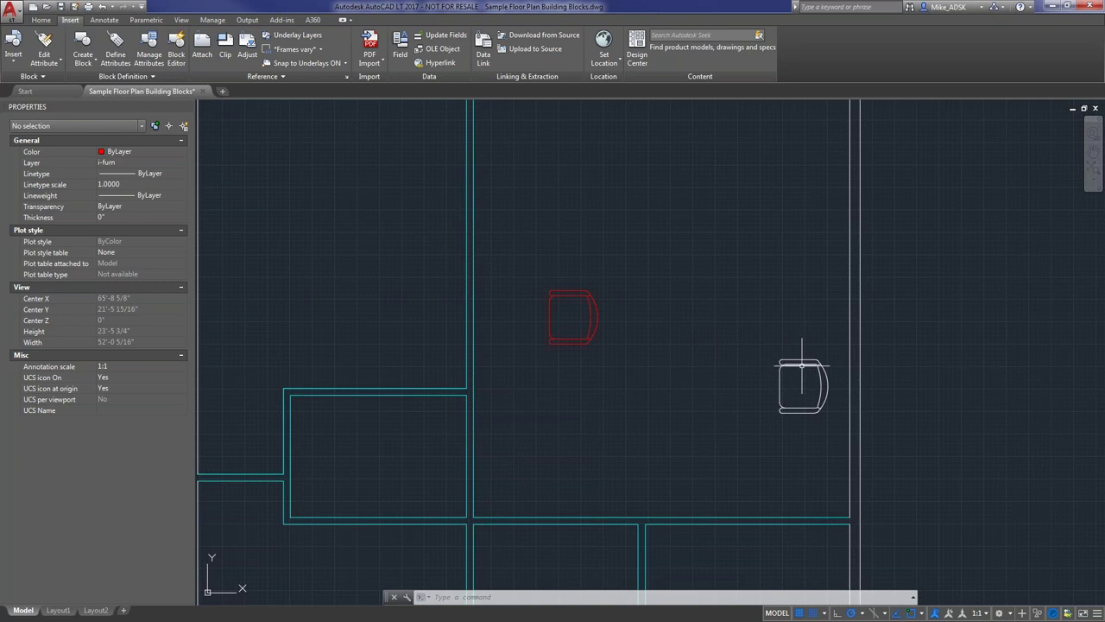
{"action": "left_click", "coordinate": [87, 66]}
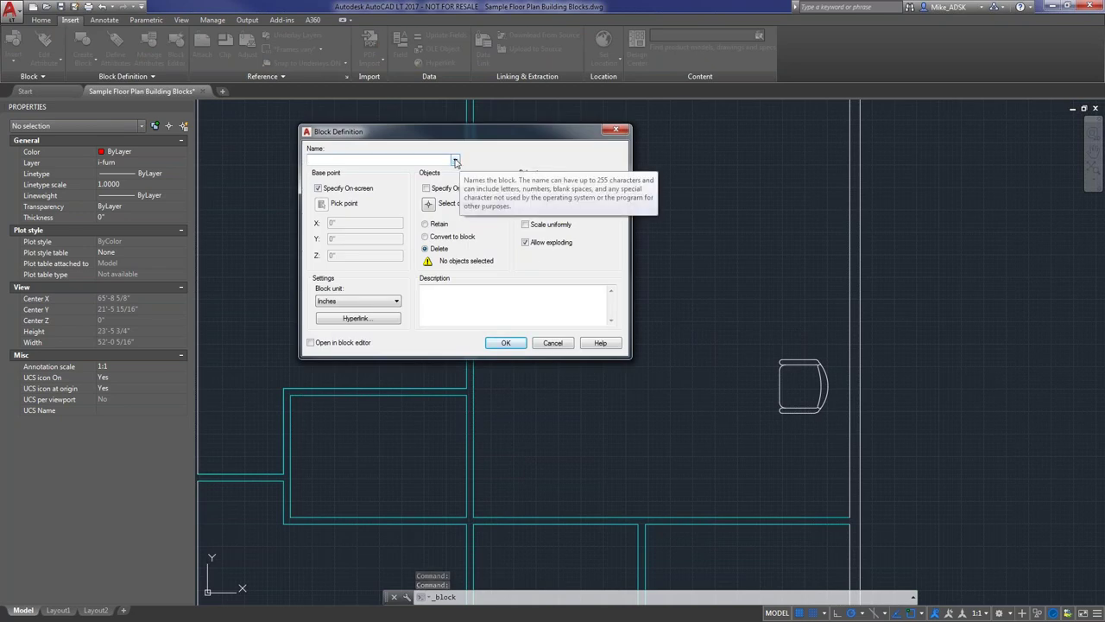
{"action": "left_click", "coordinate": [615, 130]}
Check the block name of the chair at the end of the dining table in its properties.
{"action": "scroll", "coordinate": [698, 242], "scroll_direction": "down", "scroll_amount": 5}
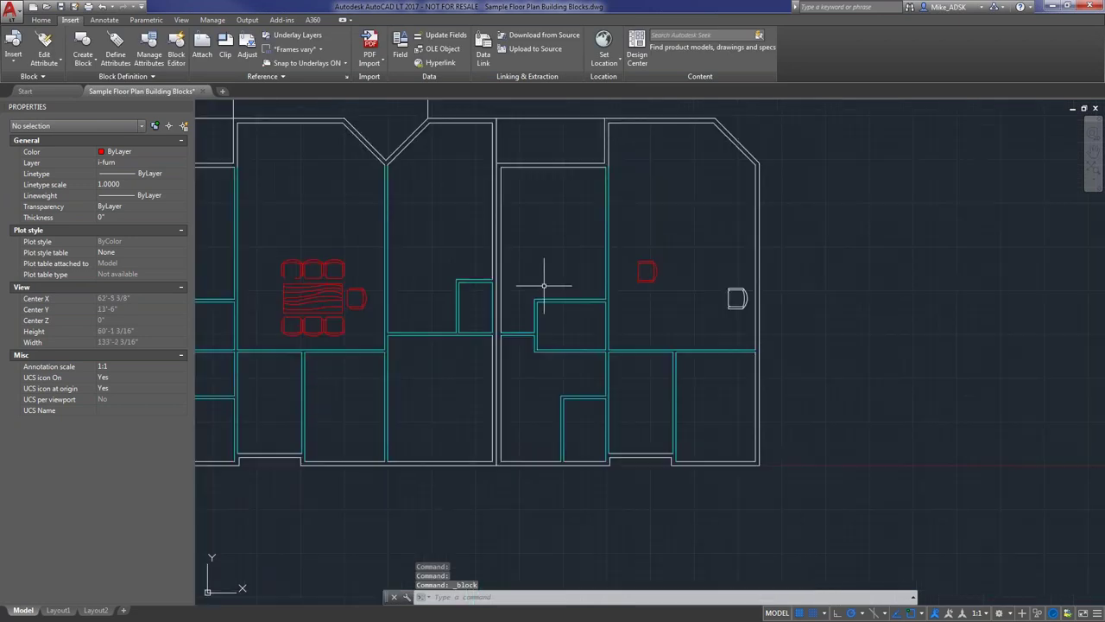
{"action": "scroll", "coordinate": [407, 279], "scroll_direction": "up", "scroll_amount": 5}
{"action": "left_click", "coordinate": [458, 322]}
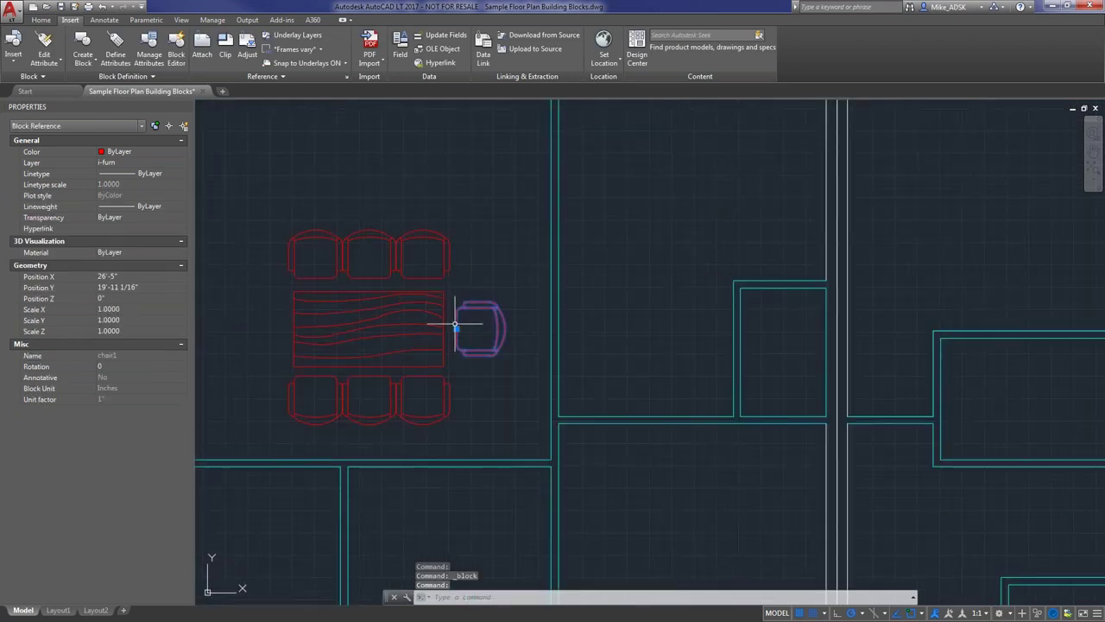
{"action": "scroll", "coordinate": [449, 316], "scroll_direction": "down", "scroll_amount": 5}
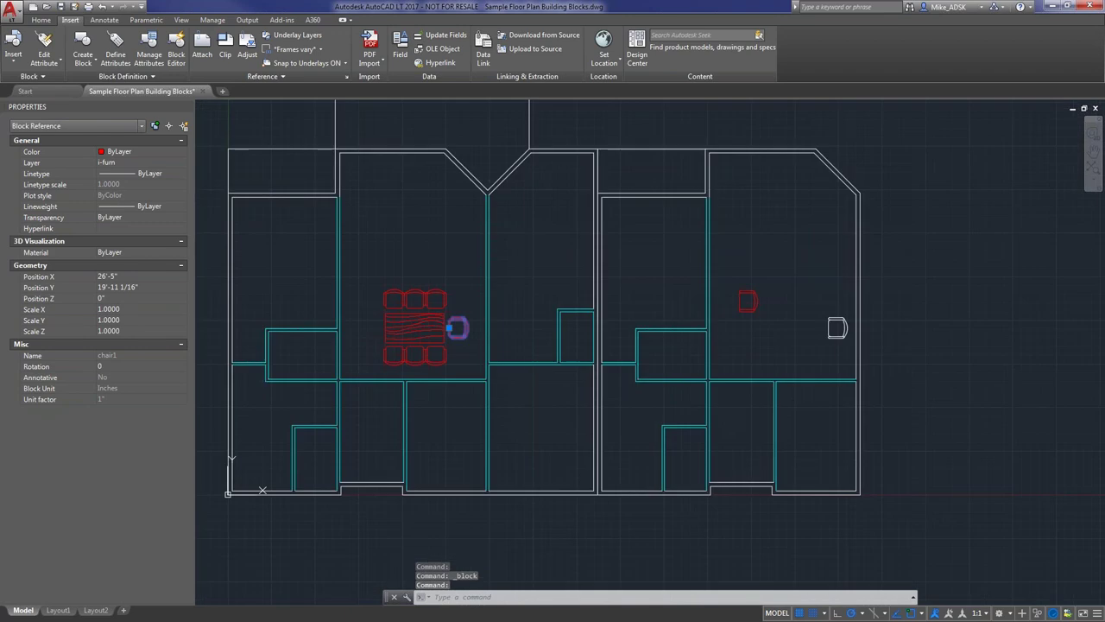
Set up a block definition using the existing name chair1 and the restored loose chair's geometry as its objects.
{"action": "scroll", "coordinate": [617, 309], "scroll_direction": "up", "scroll_amount": 6}
{"action": "left_click", "coordinate": [93, 58]}
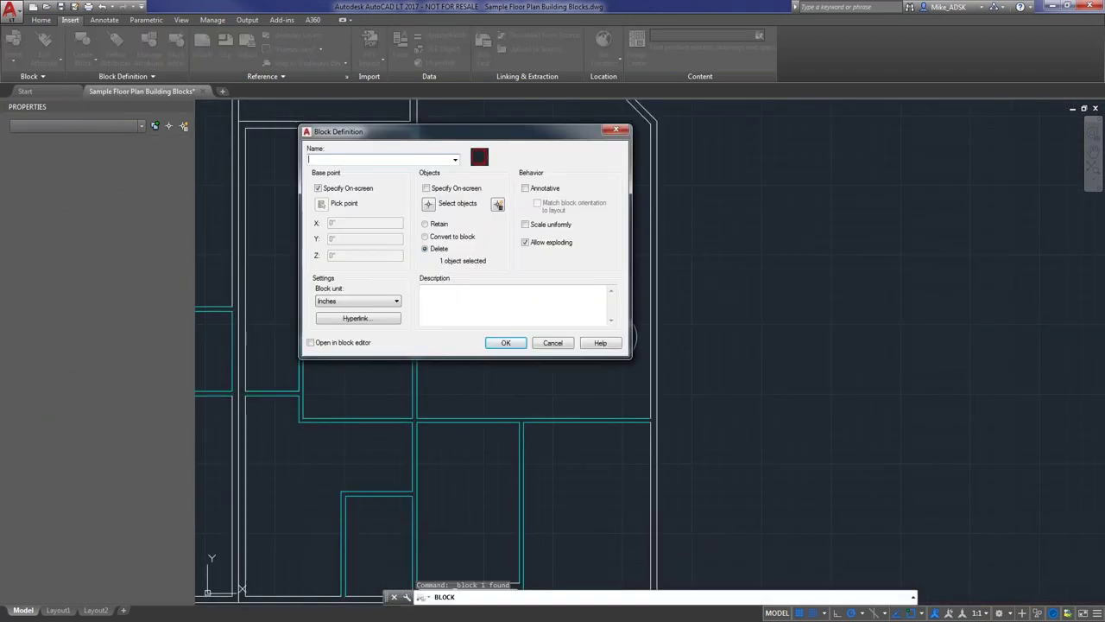
{"action": "left_click", "coordinate": [455, 160]}
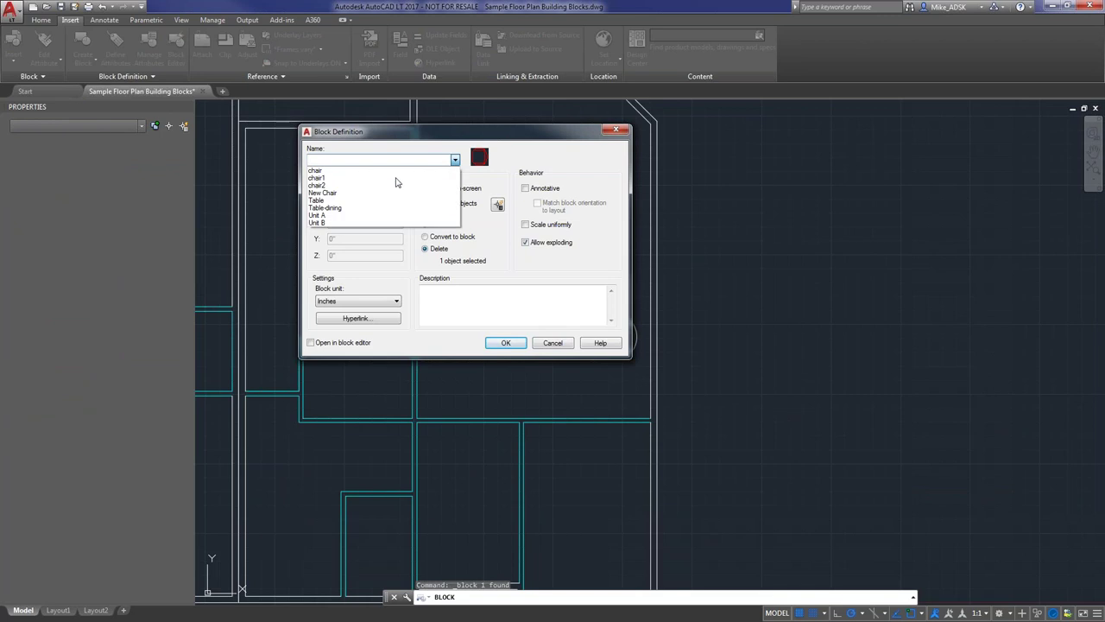
{"action": "left_click", "coordinate": [328, 179]}
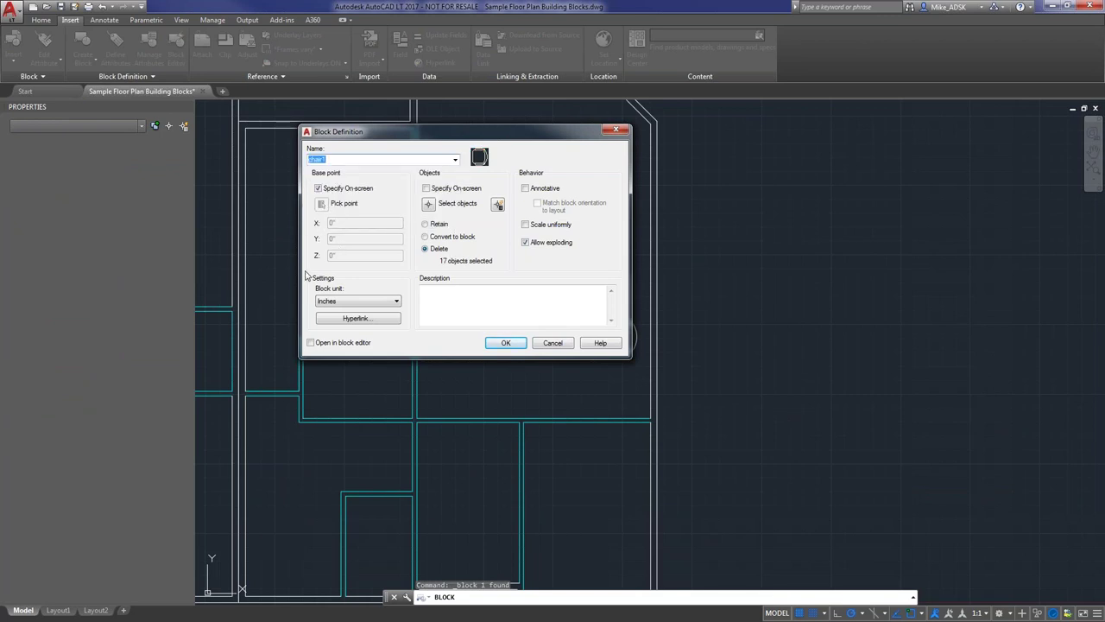
{"action": "left_click_drag", "start_coordinate": [413, 132], "coordinate": [406, 124]}
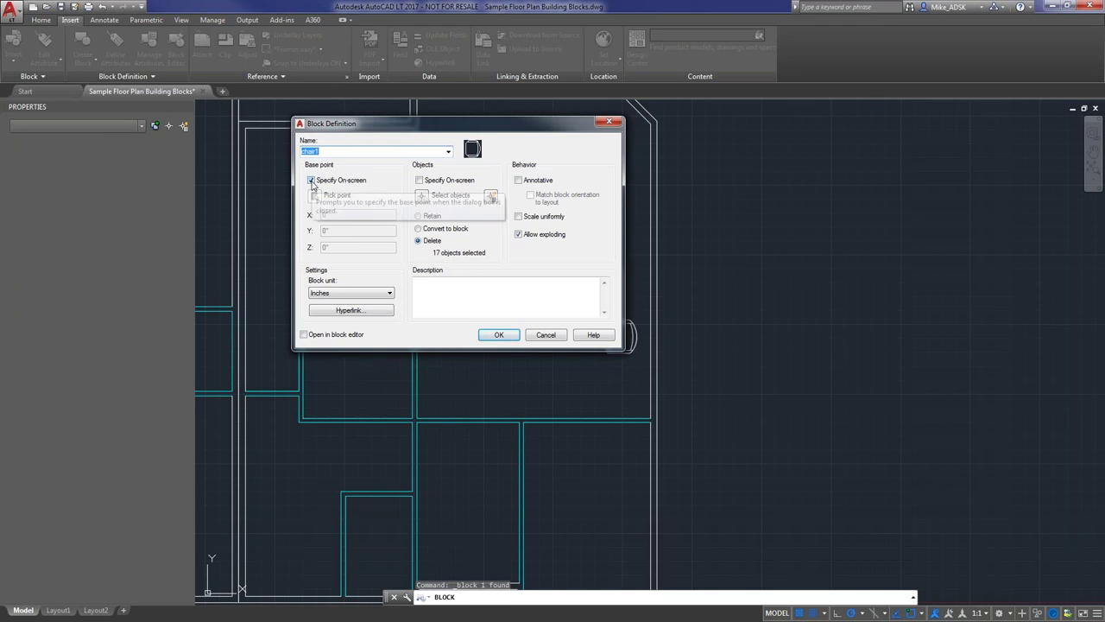
{"action": "left_click", "coordinate": [422, 198]}
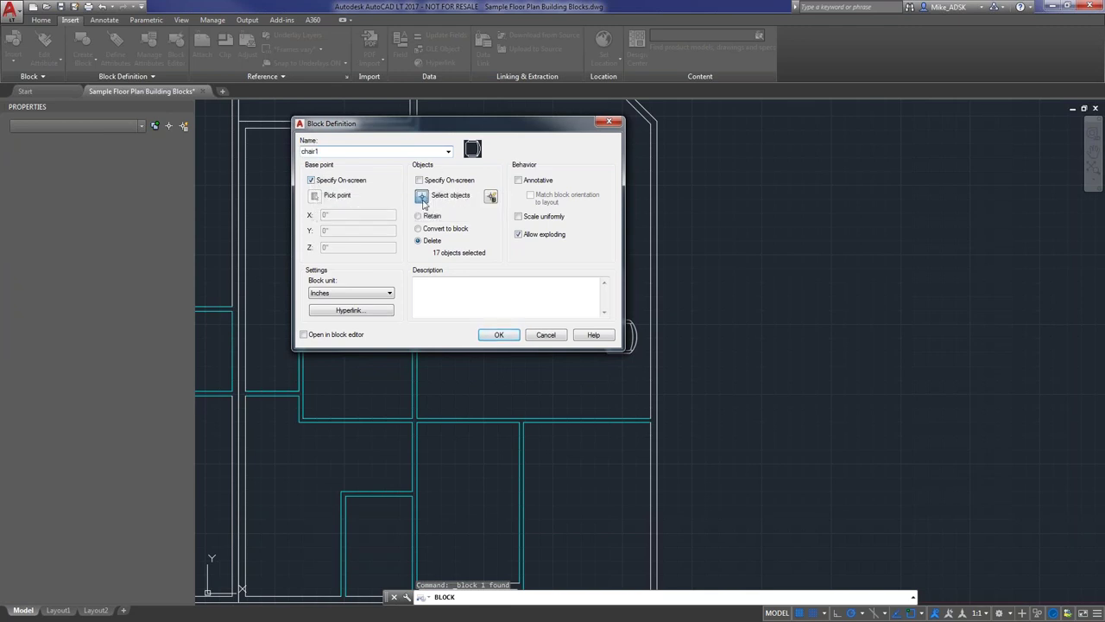
{"action": "mouse_move", "coordinate": [629, 308]}
{"action": "left_mouse_down"}
{"action": "mouse_move", "coordinate": [643, 354]}
{"action": "mouse_move", "coordinate": [562, 334]}
{"action": "mouse_move", "coordinate": [571, 315]}
{"action": "left_mouse_up"}
{"action": "key", "text": "Return"}
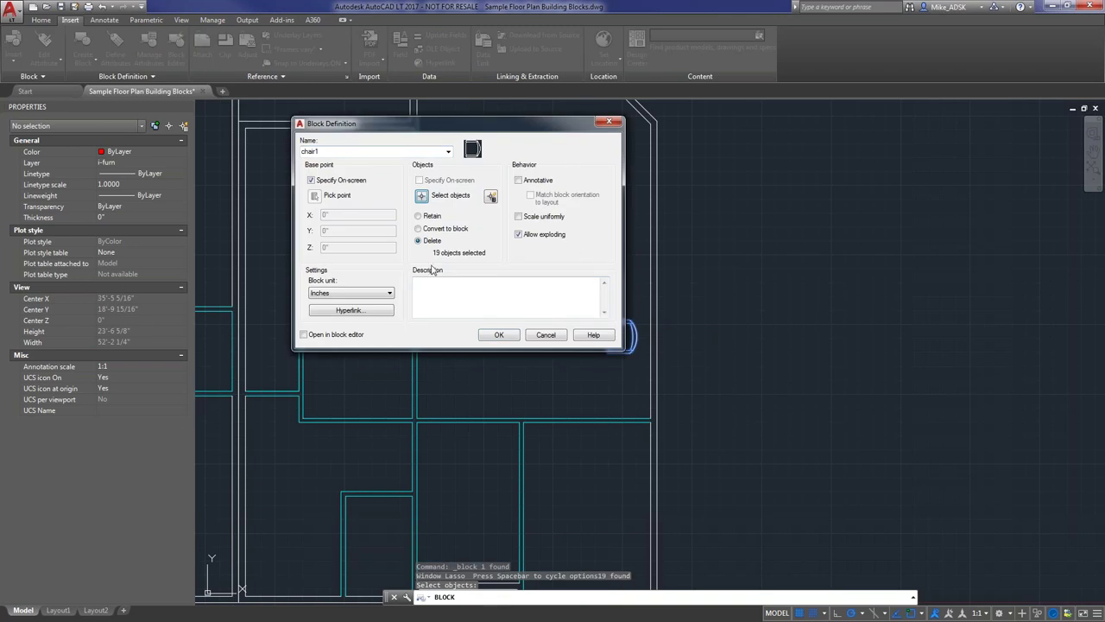
Redefine the chair1 block, placing its base point at the middle of the loose chair's front edge.
{"action": "left_click", "coordinate": [500, 335]}
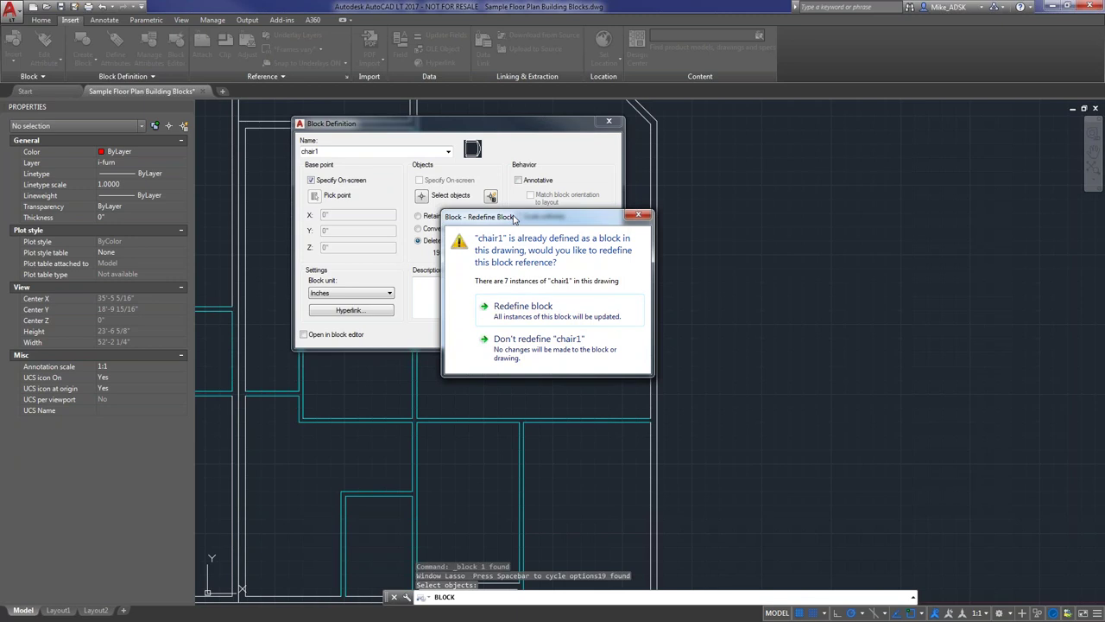
{"action": "left_click", "coordinate": [567, 314]}
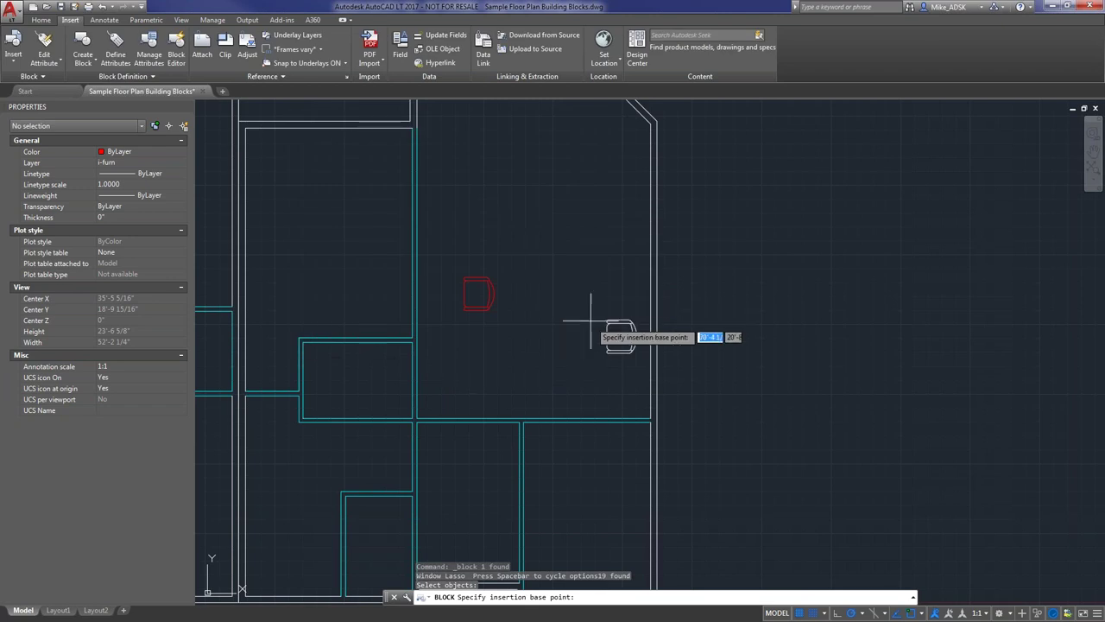
{"action": "left_click", "coordinate": [600, 335]}
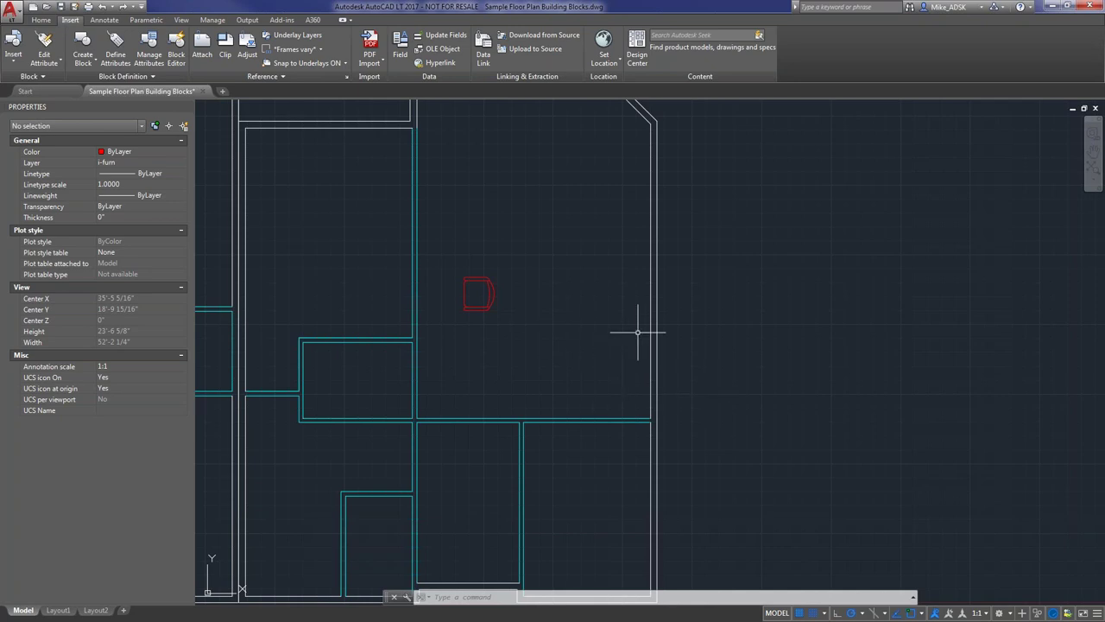
Examine the redefined chairs around the dining table.
{"action": "scroll", "coordinate": [614, 319], "scroll_direction": "down", "scroll_amount": 4}
{"action": "scroll", "coordinate": [246, 318], "scroll_direction": "up", "scroll_amount": 5}
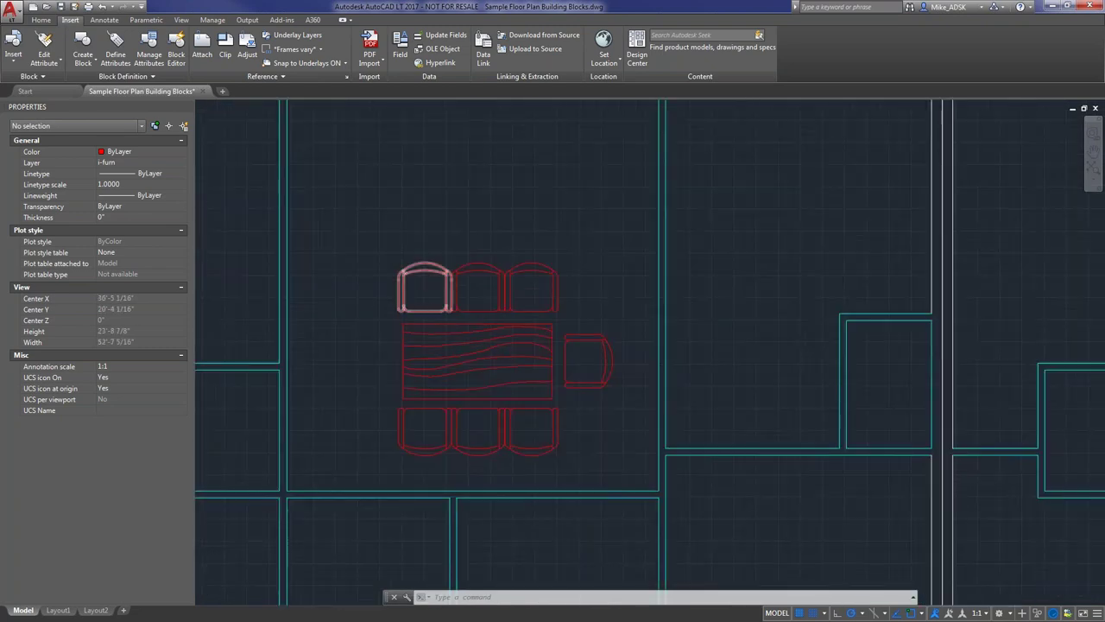
{"action": "scroll", "coordinate": [404, 309], "scroll_direction": "up", "scroll_amount": 4}
{"action": "scroll", "coordinate": [453, 312], "scroll_direction": "down", "scroll_amount": 2}
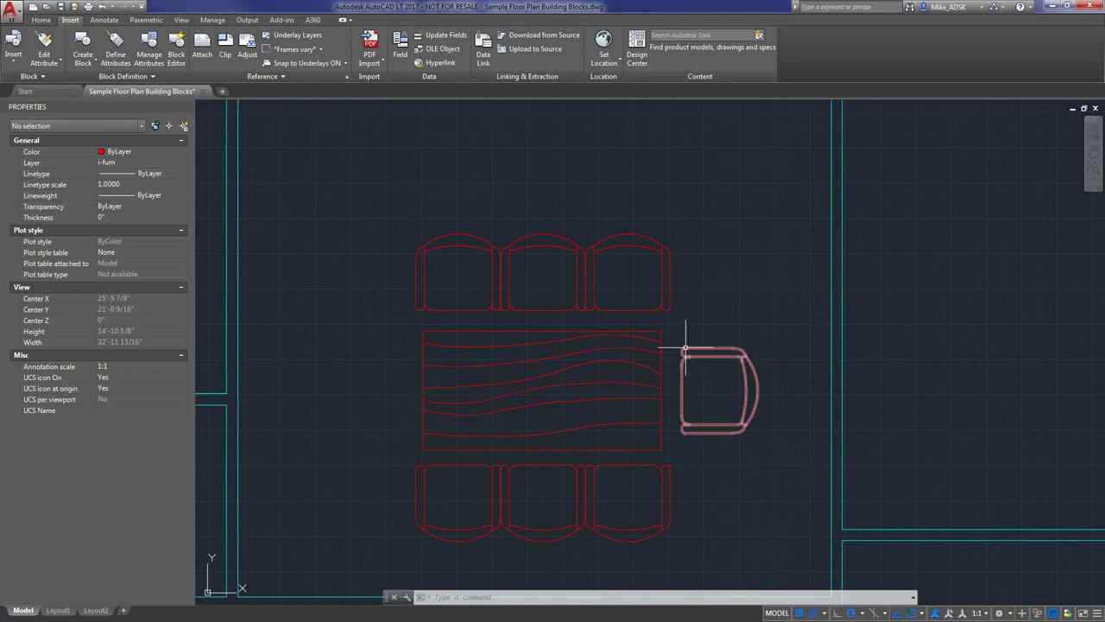
{"action": "mouse_move", "coordinate": [685, 349]}
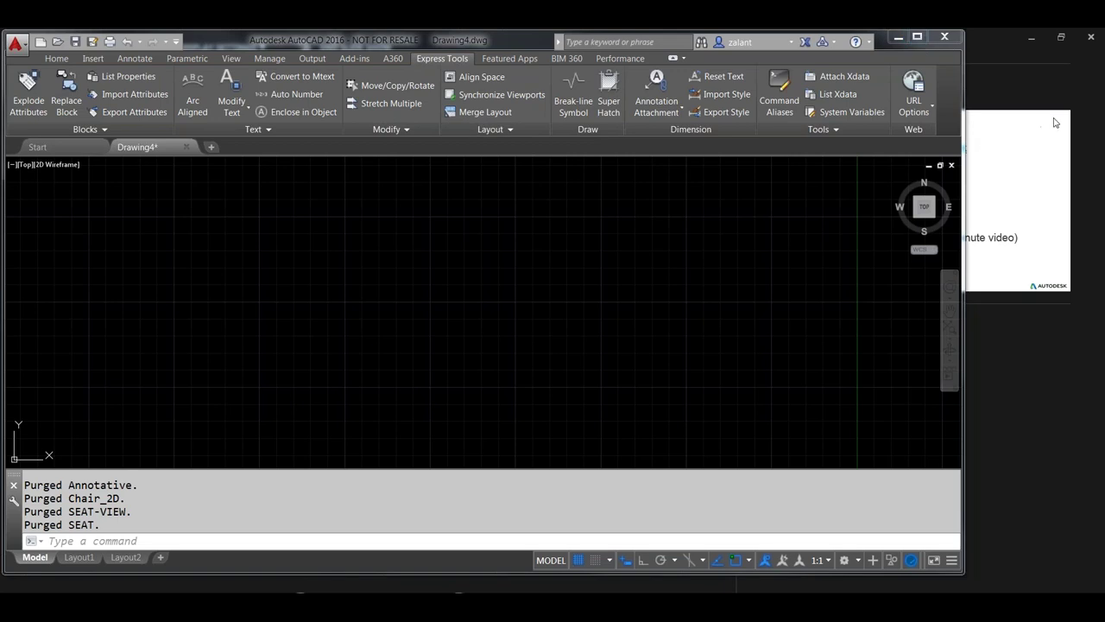
Start inserting a block in Drawing4, choosing Chair_2D.dwg from the Back to Basics - Blocks folder as its source.
{"action": "double_click", "coordinate": [487, 40]}
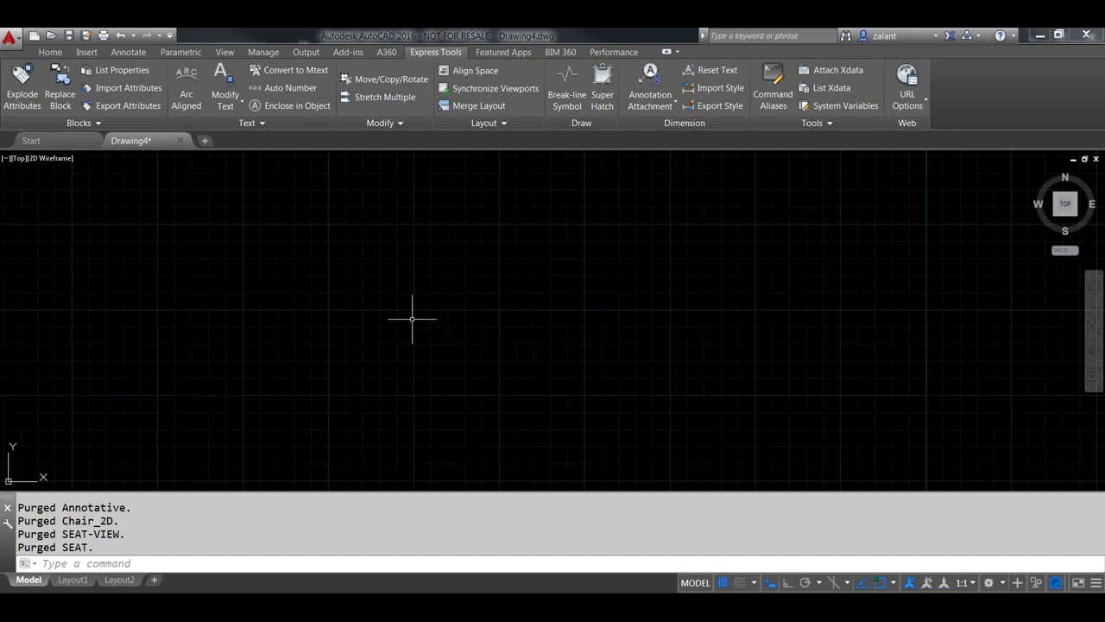
{"action": "type", "text": "I"}
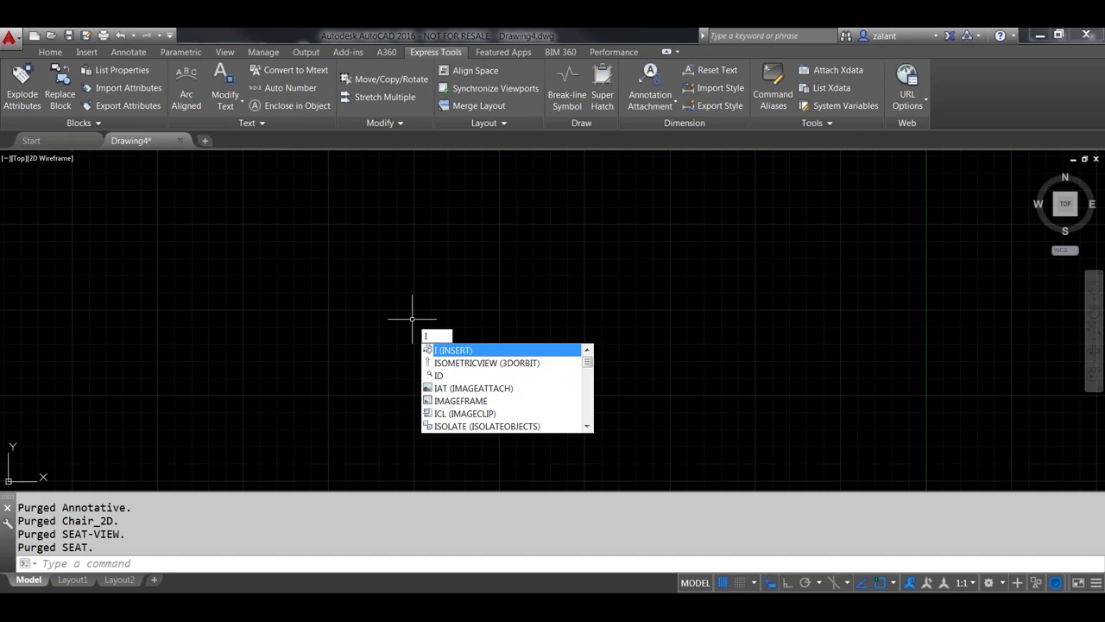
{"action": "key", "text": "Return"}
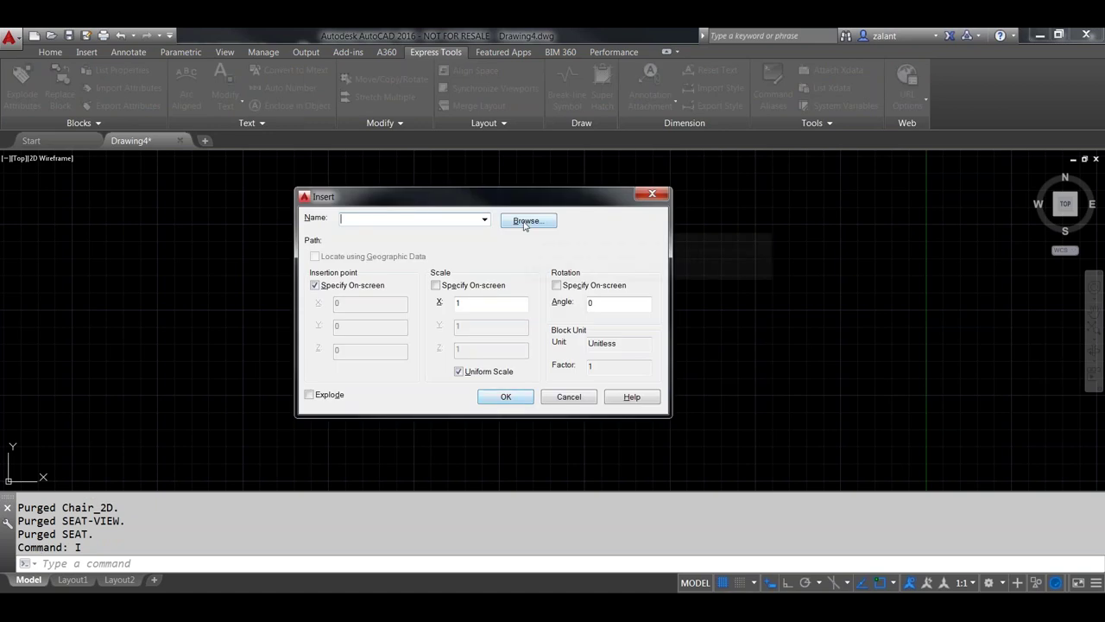
{"action": "left_click", "coordinate": [524, 222]}
{"action": "left_click", "coordinate": [371, 205]}
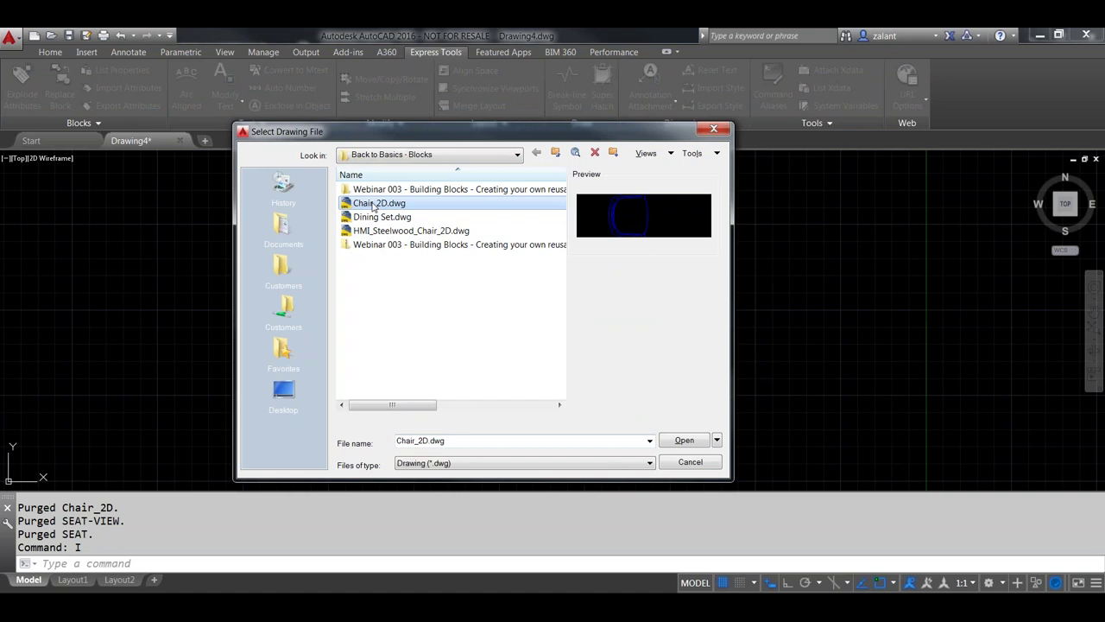
{"action": "left_click", "coordinate": [682, 441]}
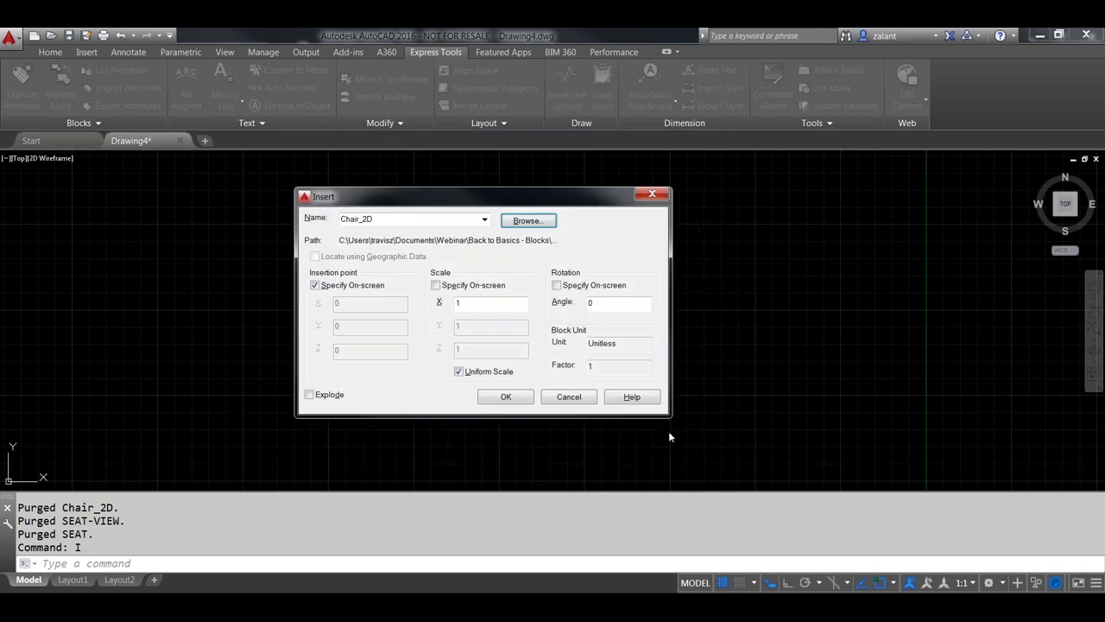
Place the Chair_2D block at a free point in the empty drawing area, at scale 1 and rotation 0.
{"action": "left_click", "coordinate": [504, 396]}
{"action": "scroll", "coordinate": [506, 327], "scroll_direction": "down", "scroll_amount": 3}
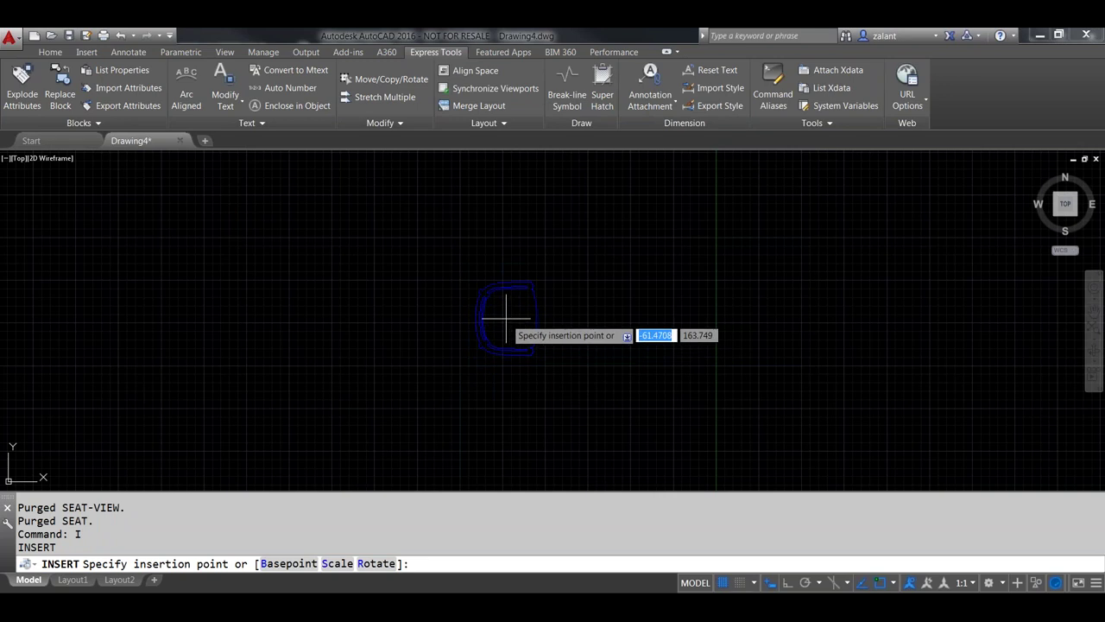
{"action": "left_click", "coordinate": [508, 318]}
{"action": "scroll", "coordinate": [516, 314], "scroll_direction": "up", "scroll_amount": 3}
{"action": "scroll", "coordinate": [516, 315], "scroll_direction": "up", "scroll_amount": 3}
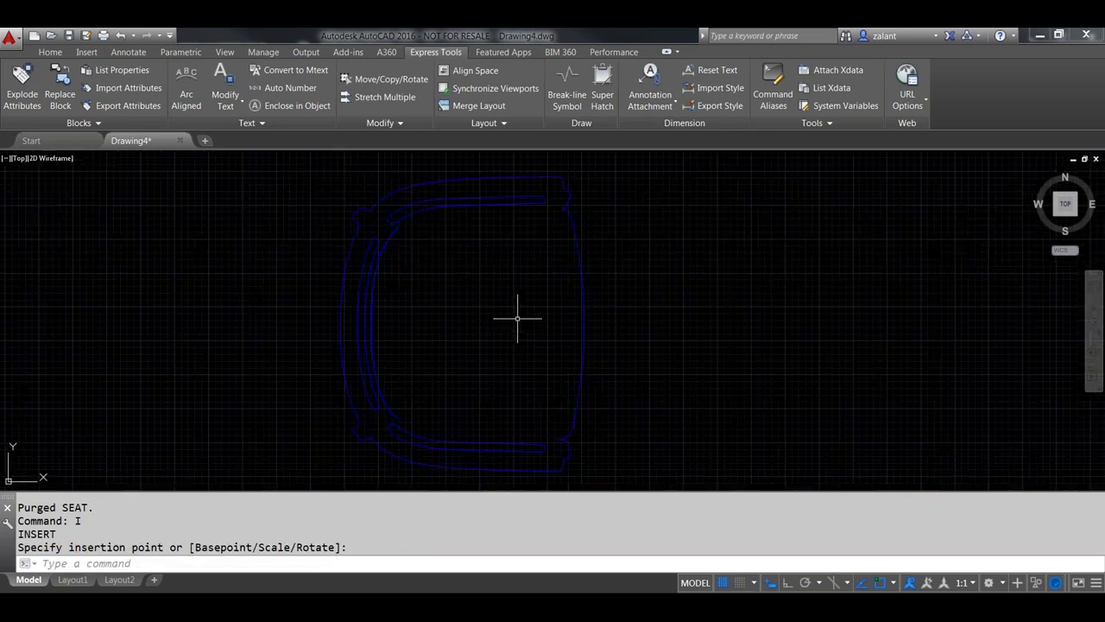
{"action": "scroll", "coordinate": [513, 313], "scroll_direction": "down", "scroll_amount": 3}
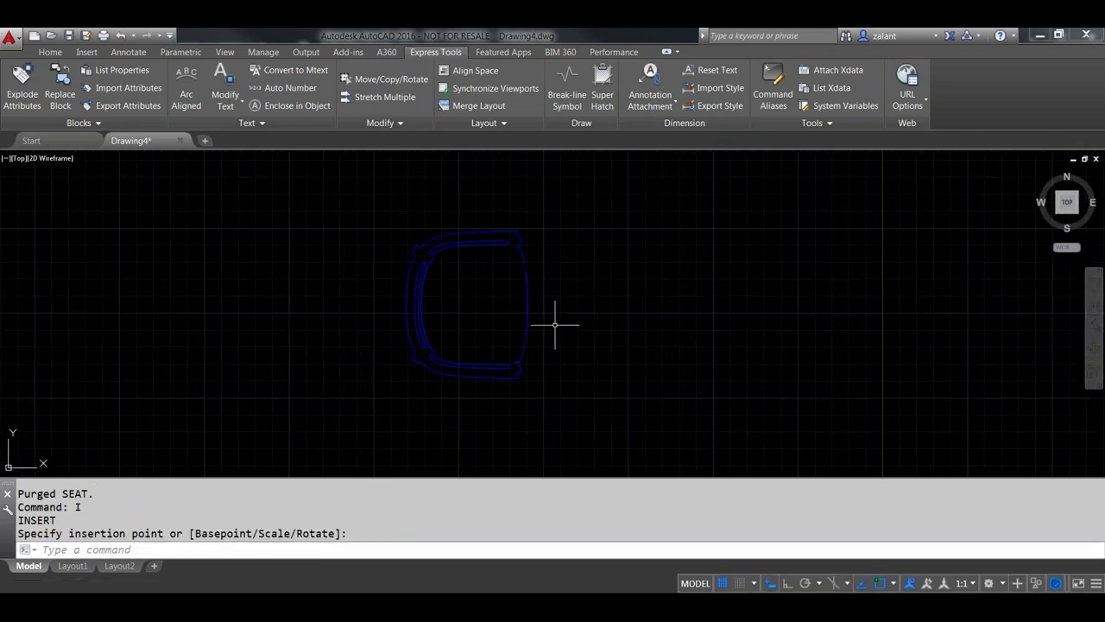
Check the drawing's layer list for the layers brought in with the chair block.
{"action": "left_click", "coordinate": [50, 52]}
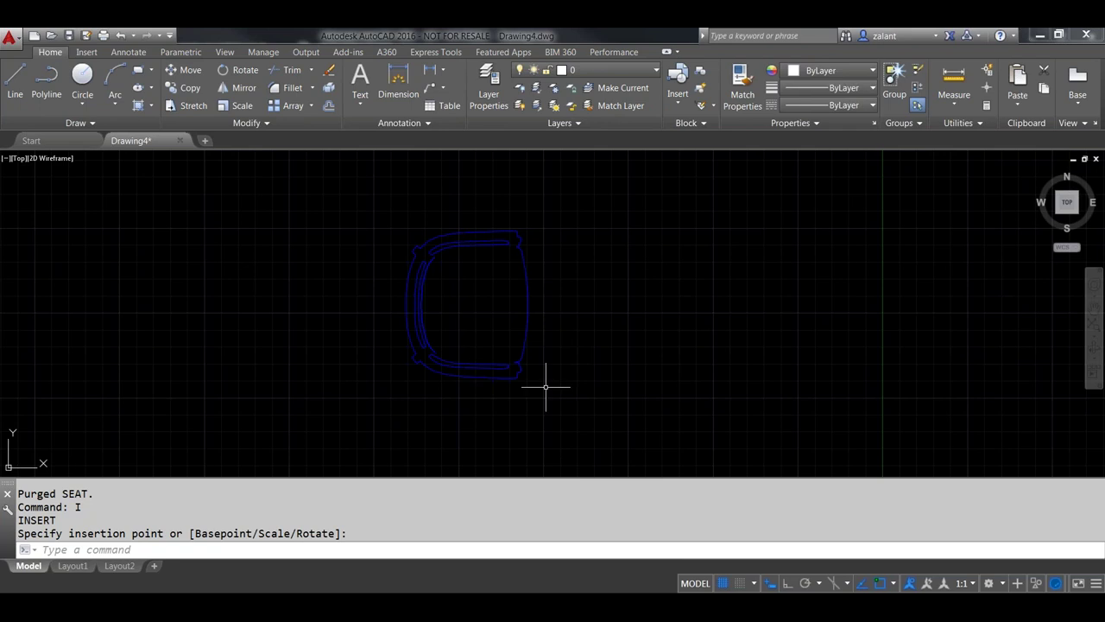
{"action": "left_click", "coordinate": [656, 72]}
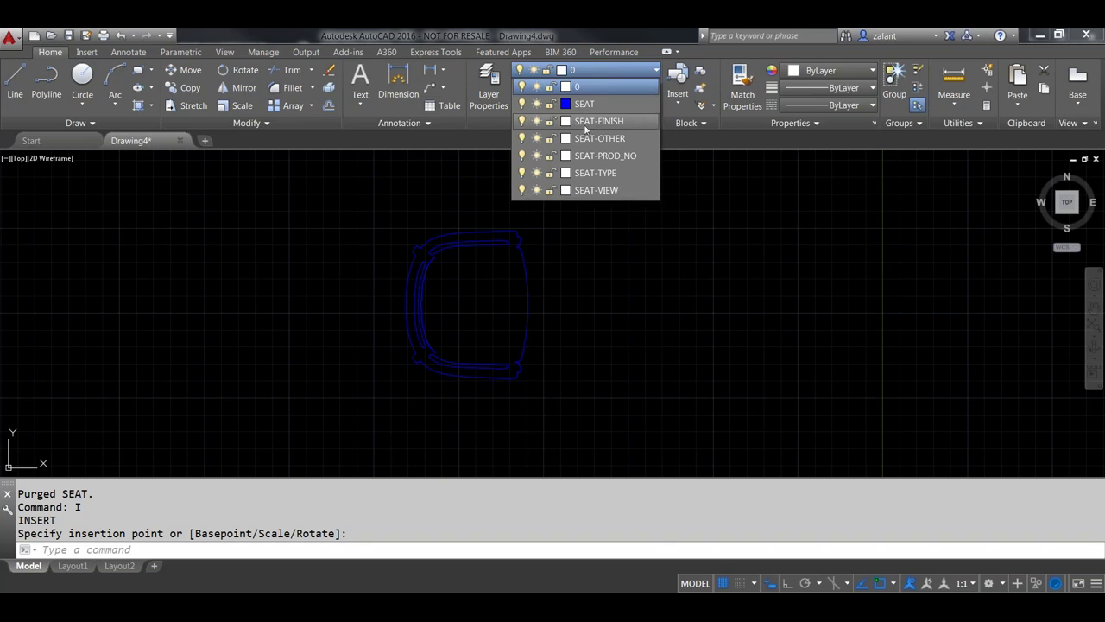
{"action": "left_click", "coordinate": [595, 279]}
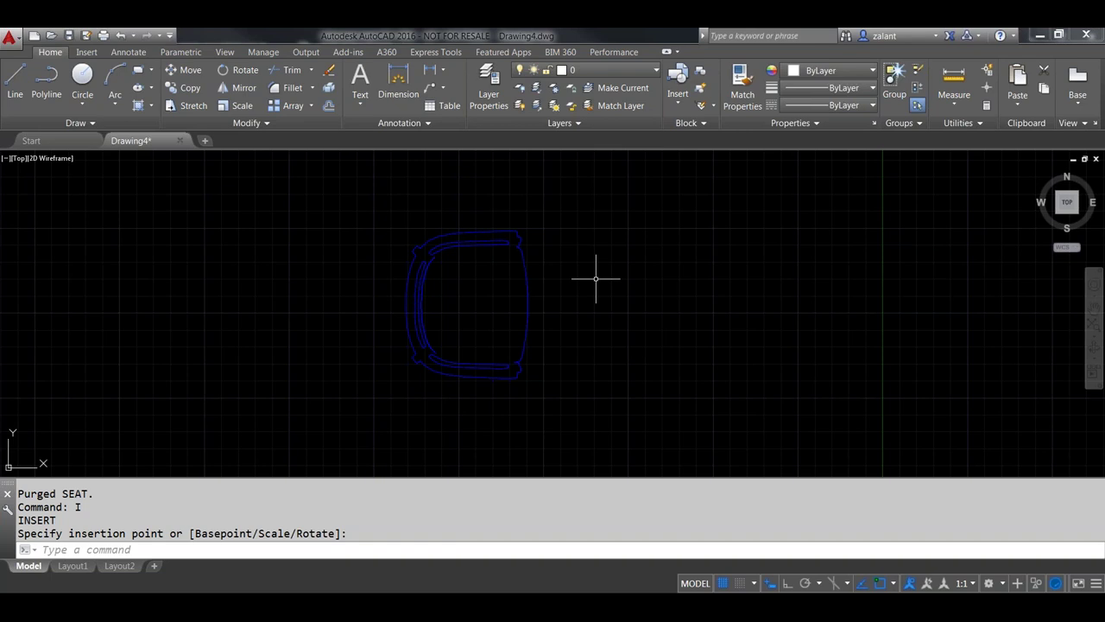
{"action": "left_click", "coordinate": [575, 390]}
{"action": "left_click", "coordinate": [390, 205]}
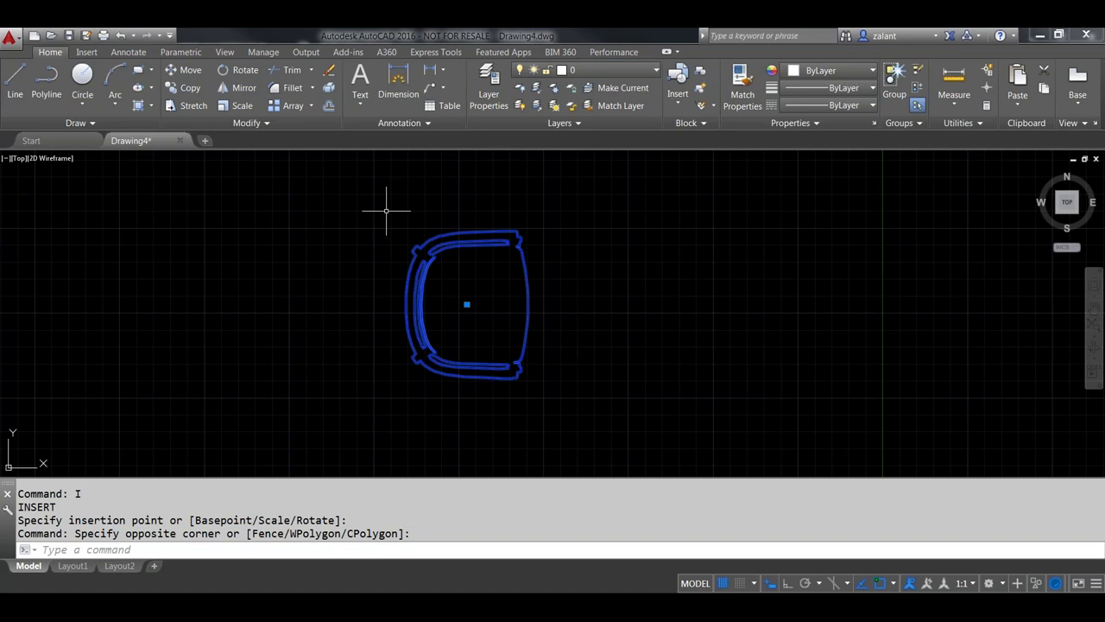
{"action": "type", "text": "bedit"}
{"action": "key", "text": "Return"}
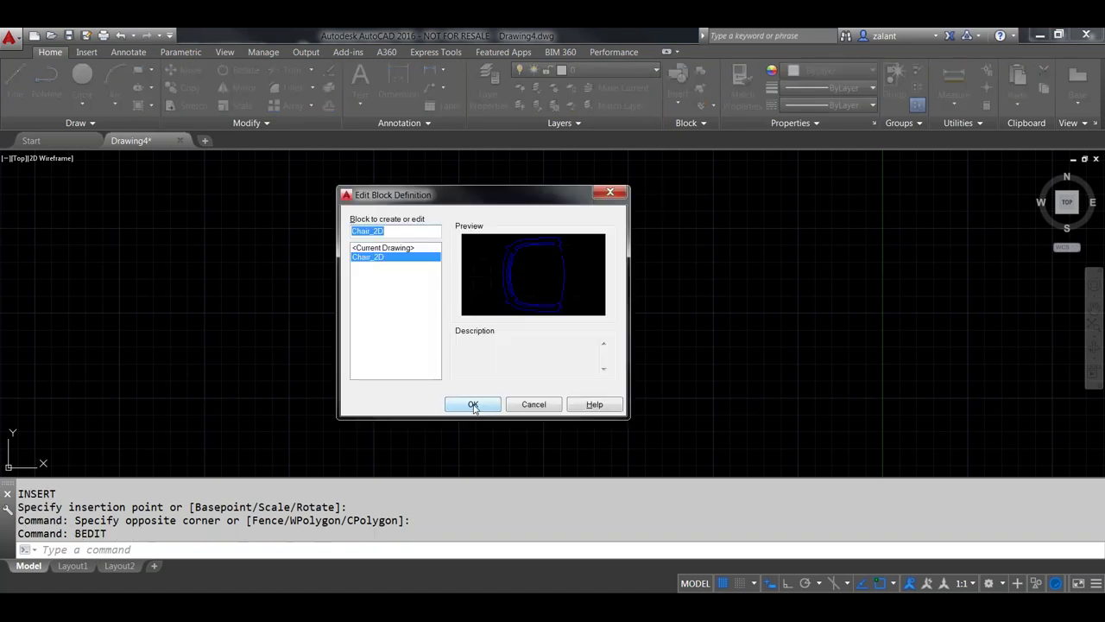
{"action": "left_click", "coordinate": [534, 405]}
Open the inserted Chair_2D block in the Block Editor.
{"action": "left_click", "coordinate": [528, 308]}
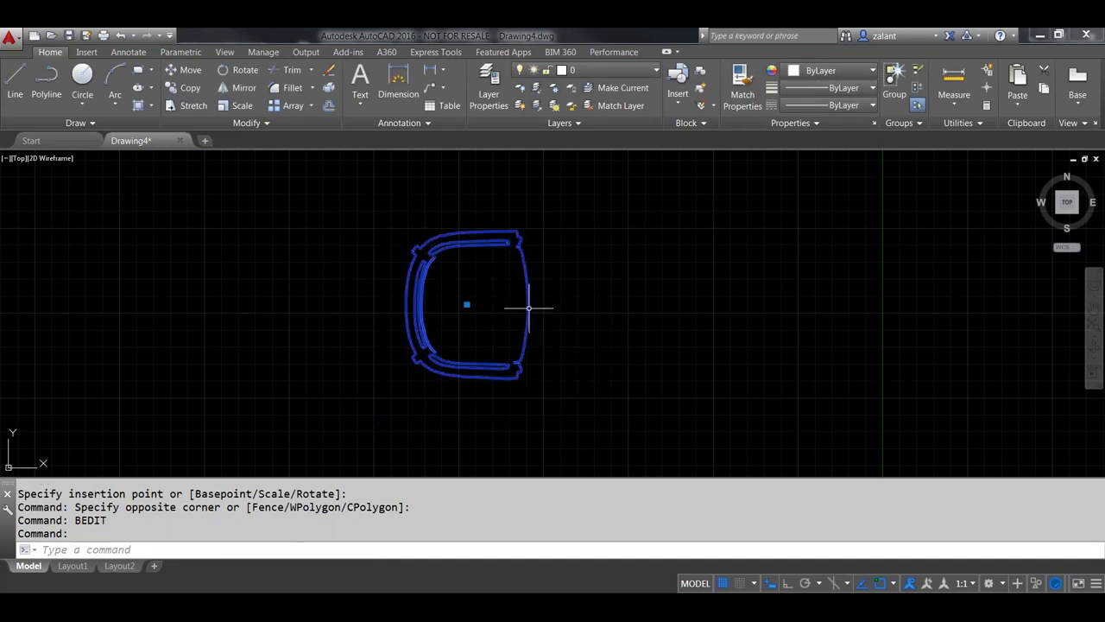
{"action": "right_click", "coordinate": [528, 308]}
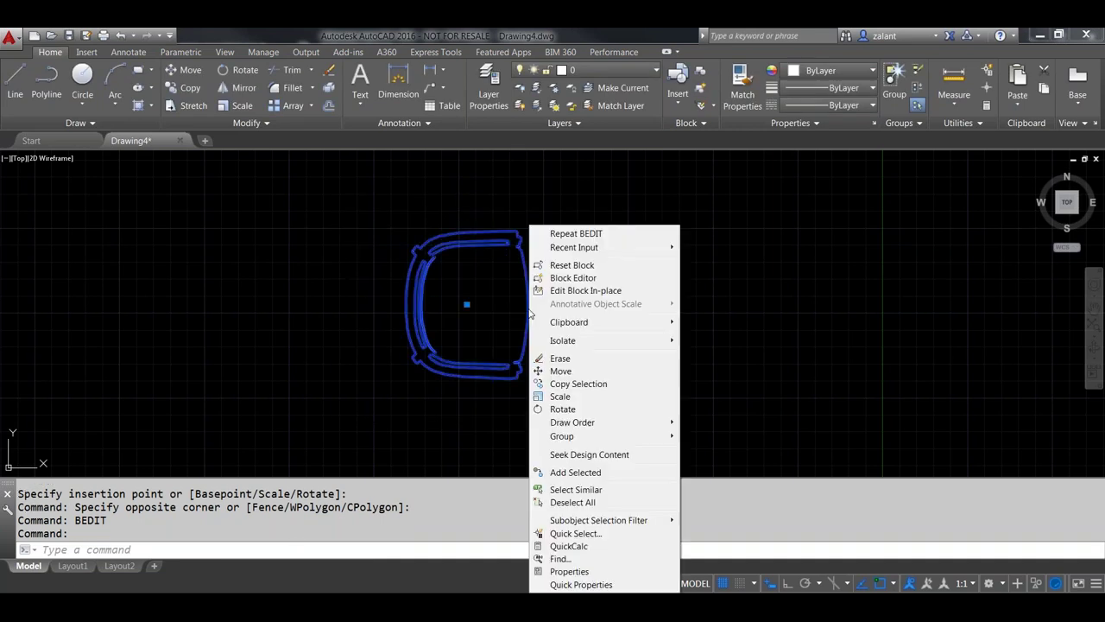
{"action": "left_click", "coordinate": [572, 278]}
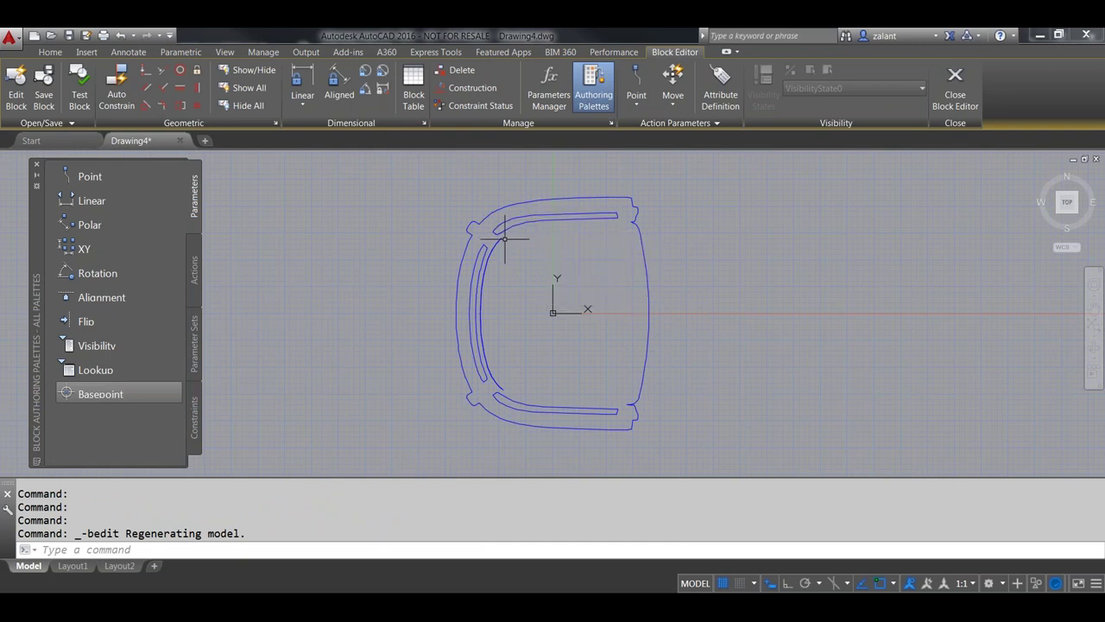
Check the layer and color properties of all the chair's polylines, leaving them deselected.
{"action": "left_click", "coordinate": [683, 444]}
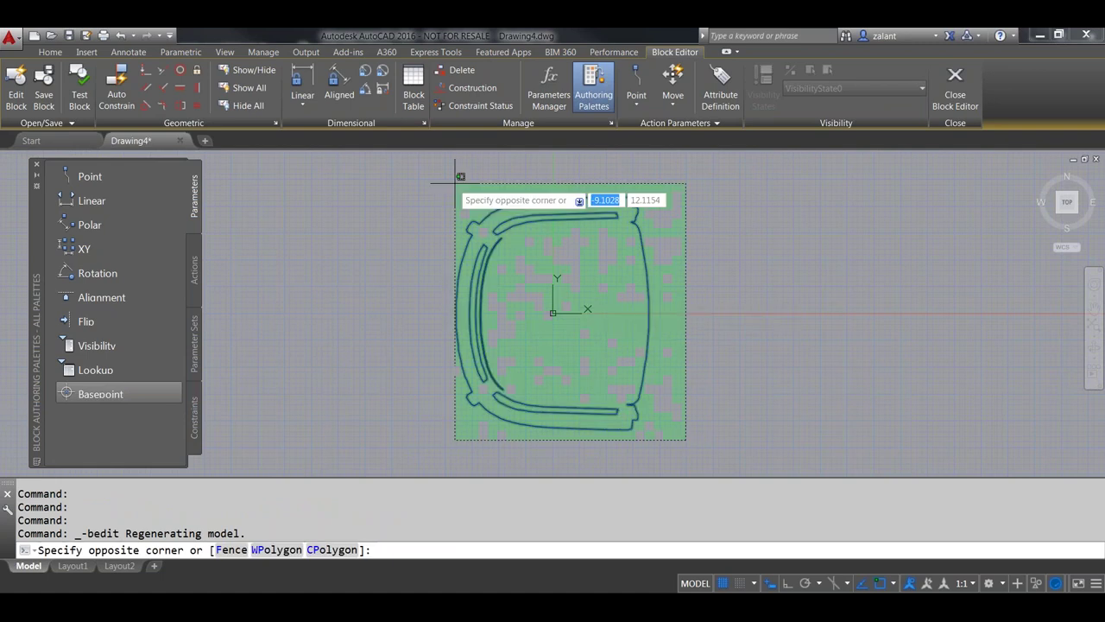
{"action": "left_click", "coordinate": [444, 178]}
{"action": "key", "text": "ctrl+1"}
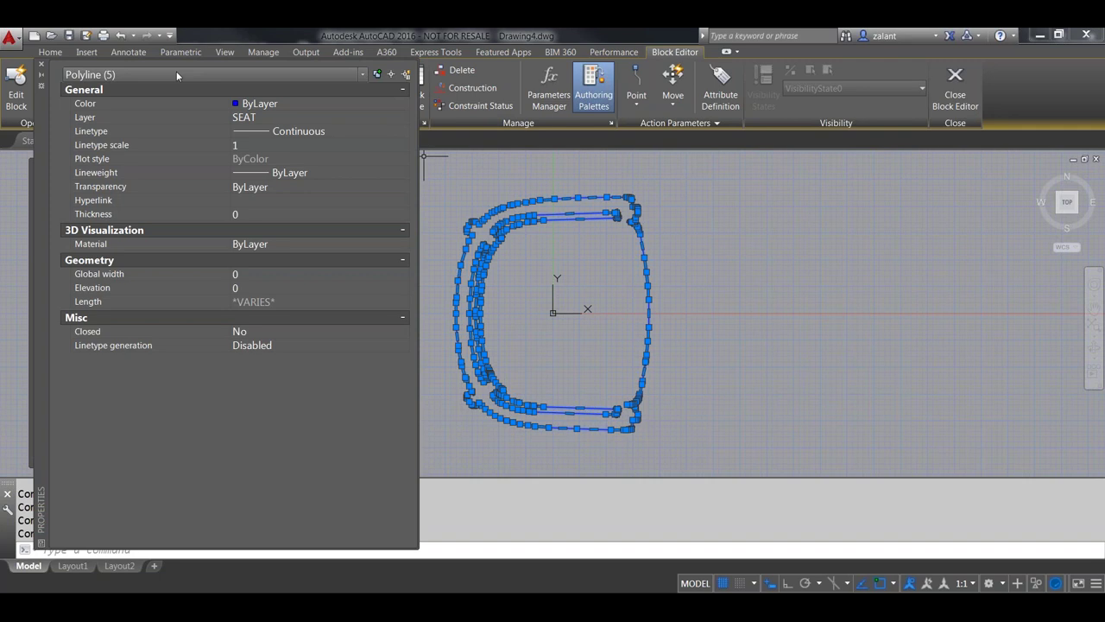
{"action": "left_click", "coordinate": [40, 65]}
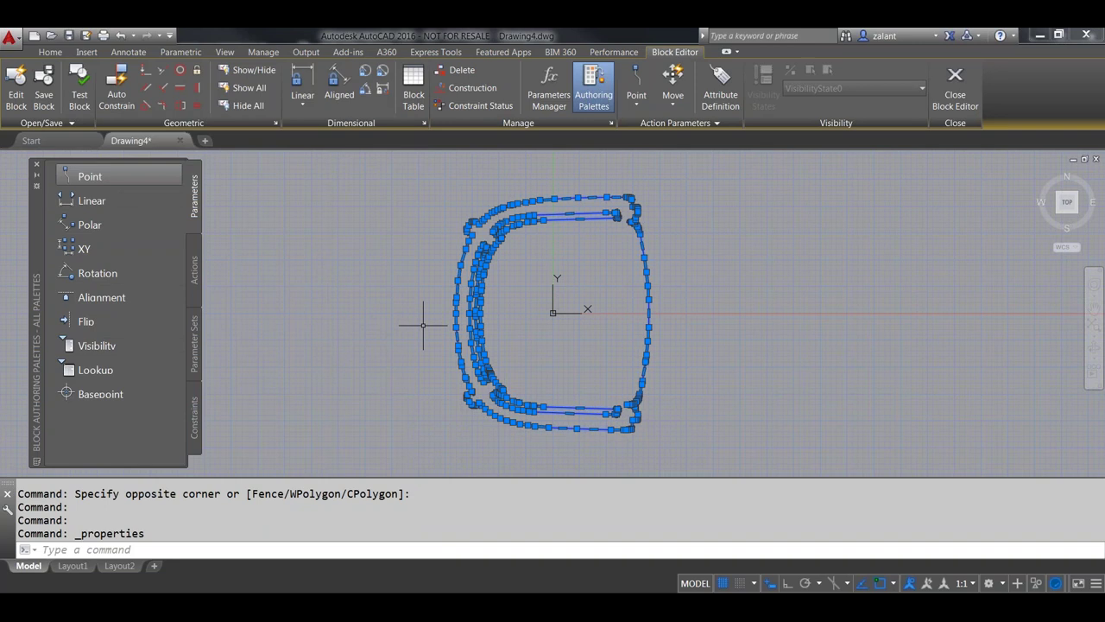
{"action": "key", "text": "Escape"}
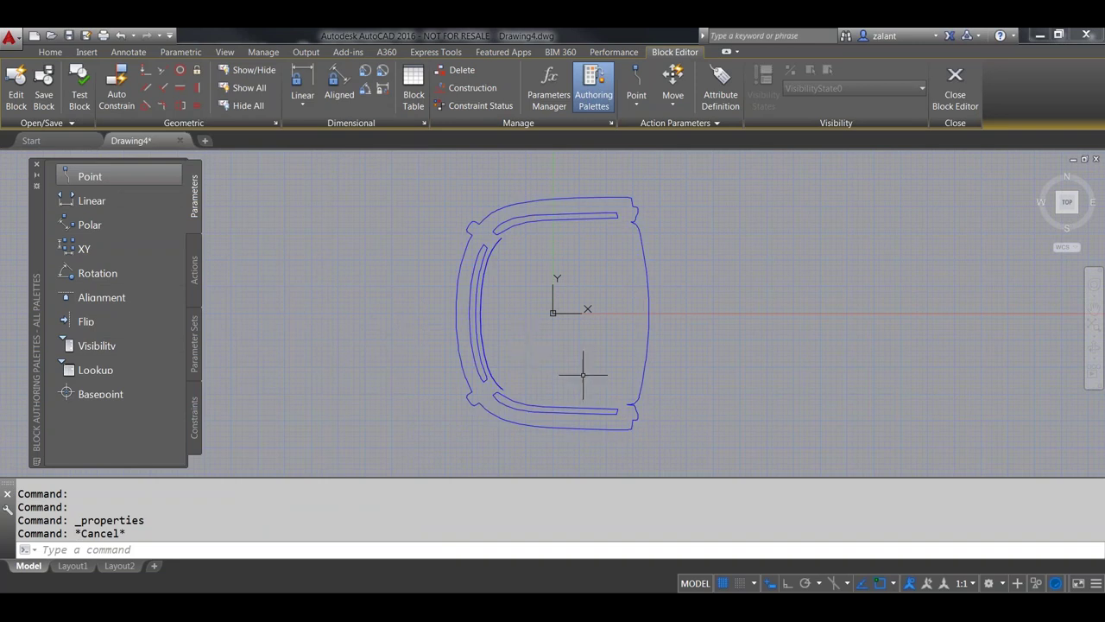
Move the two armrest polylines to the SEAT-OTHER layer.
{"action": "left_click", "coordinate": [618, 418]}
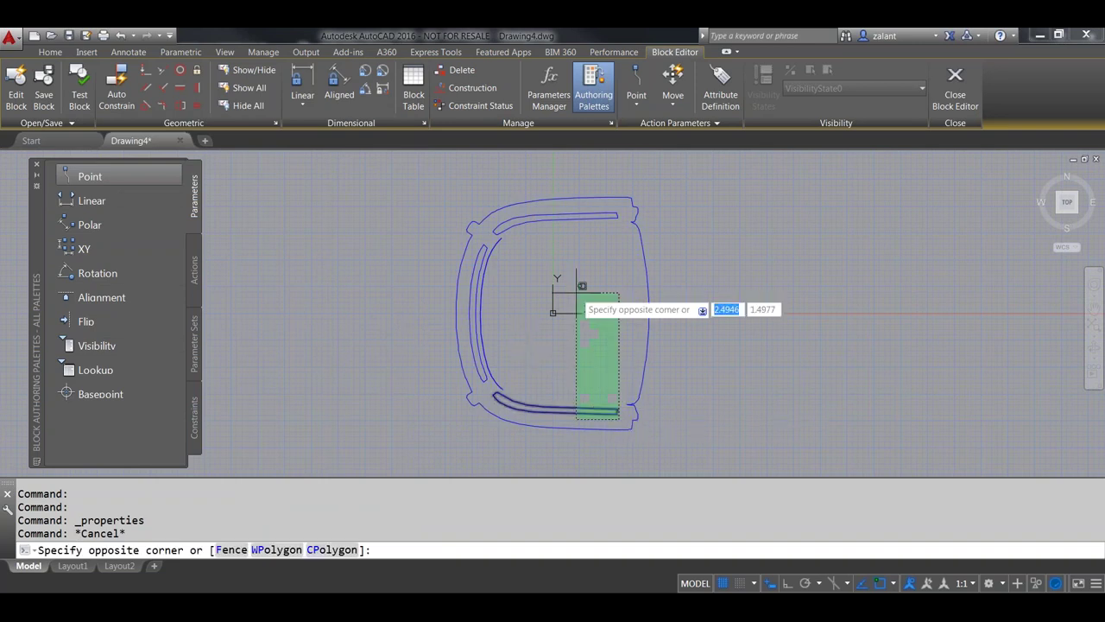
{"action": "left_click", "coordinate": [563, 211]}
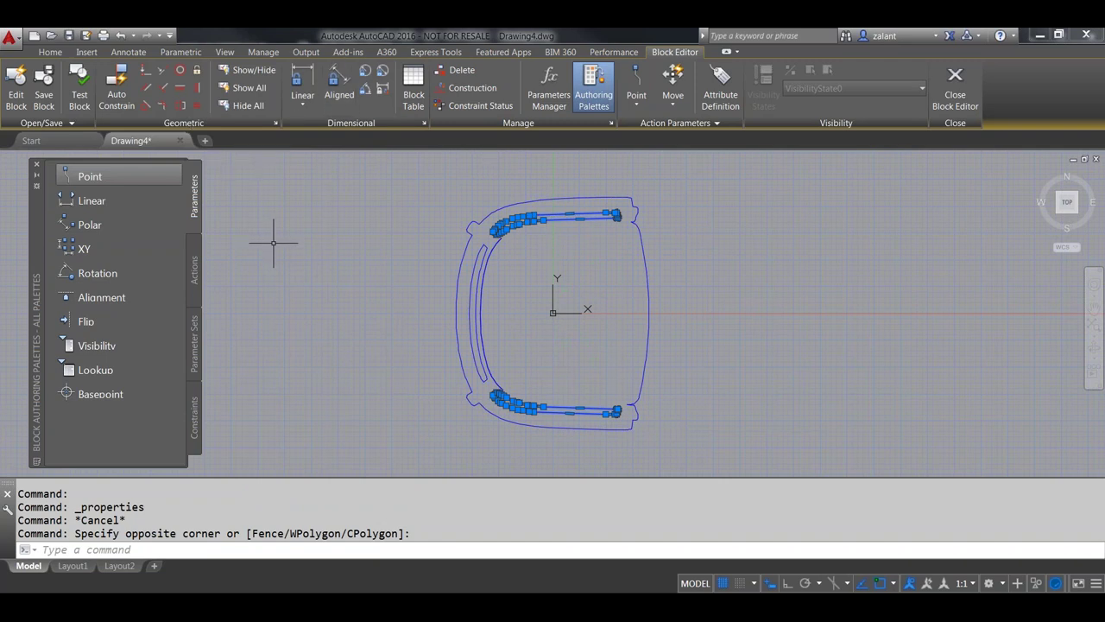
{"action": "key", "text": "ctrl+1"}
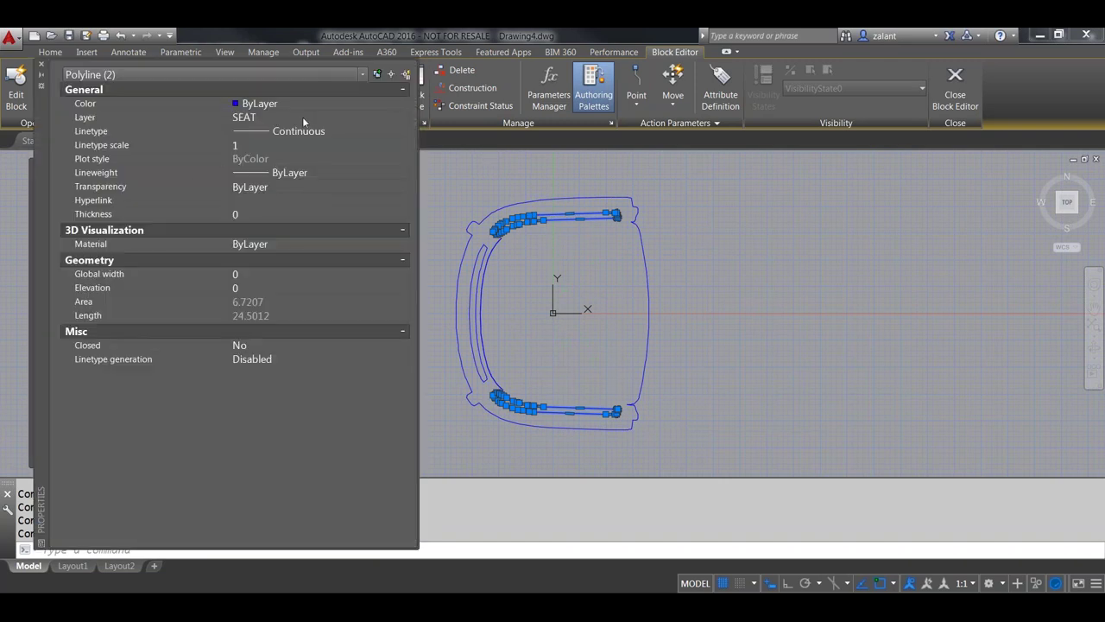
{"action": "left_click", "coordinate": [343, 117]}
{"action": "left_click", "coordinate": [402, 119]}
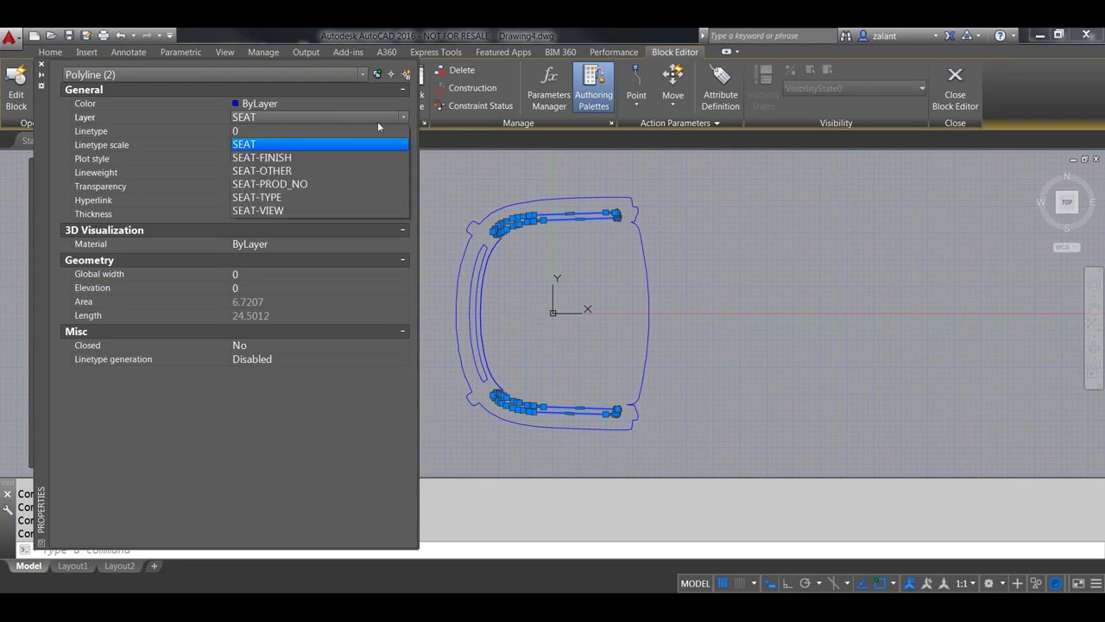
{"action": "left_click", "coordinate": [267, 171]}
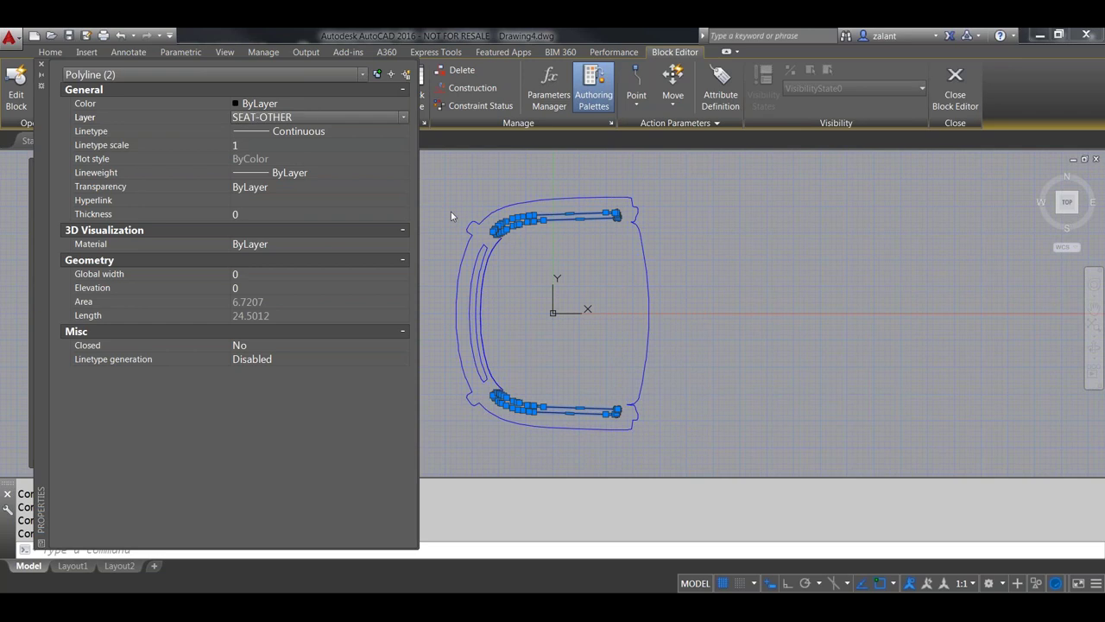
{"action": "key", "text": "Escape"}
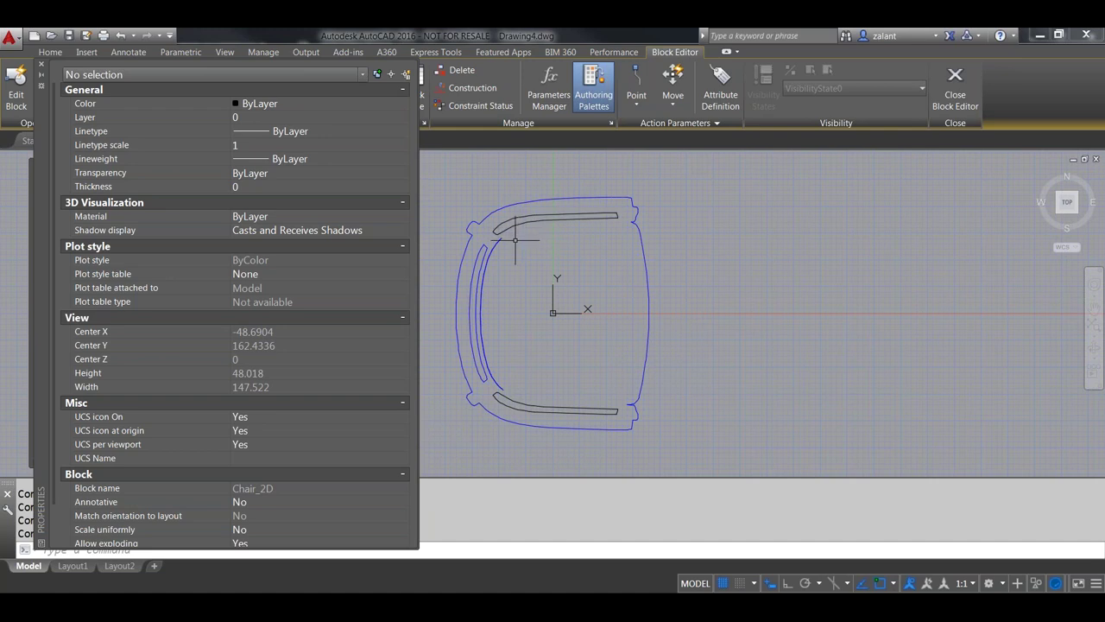
Set the color of the narrow backrest polyline to ByBlock and close its properties.
{"action": "left_click", "coordinate": [484, 285]}
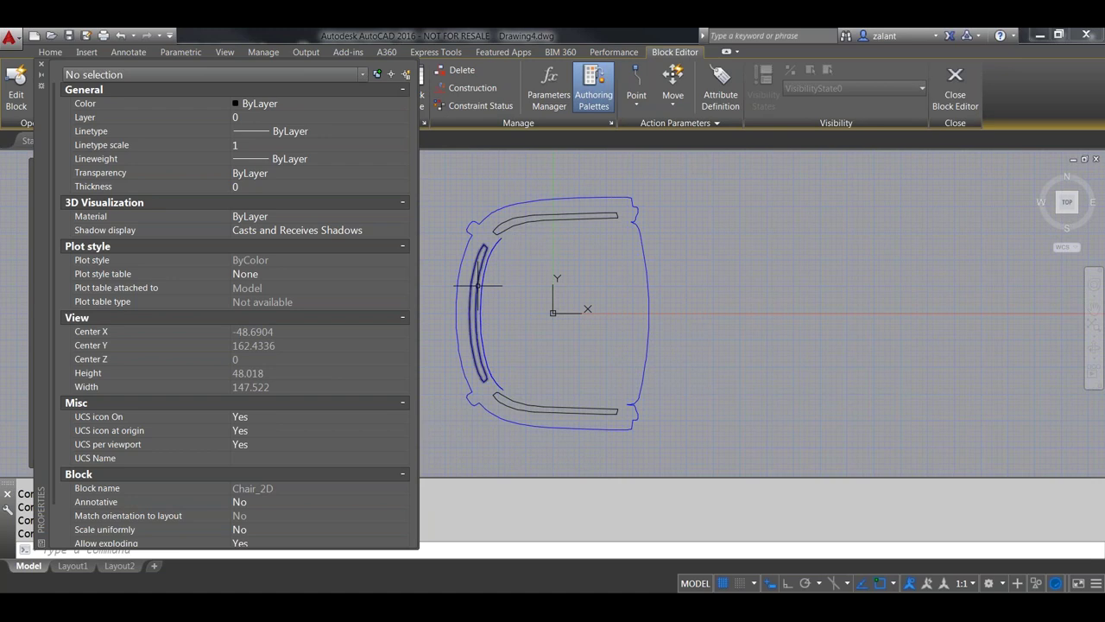
{"action": "mouse_move", "coordinate": [477, 282]}
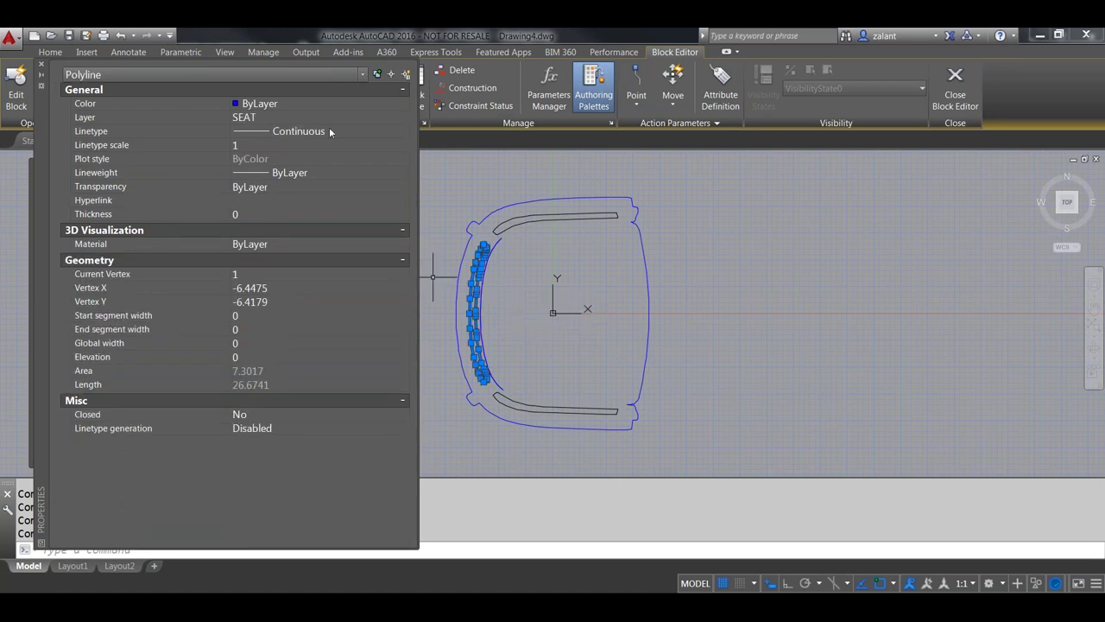
{"action": "left_click", "coordinate": [342, 102]}
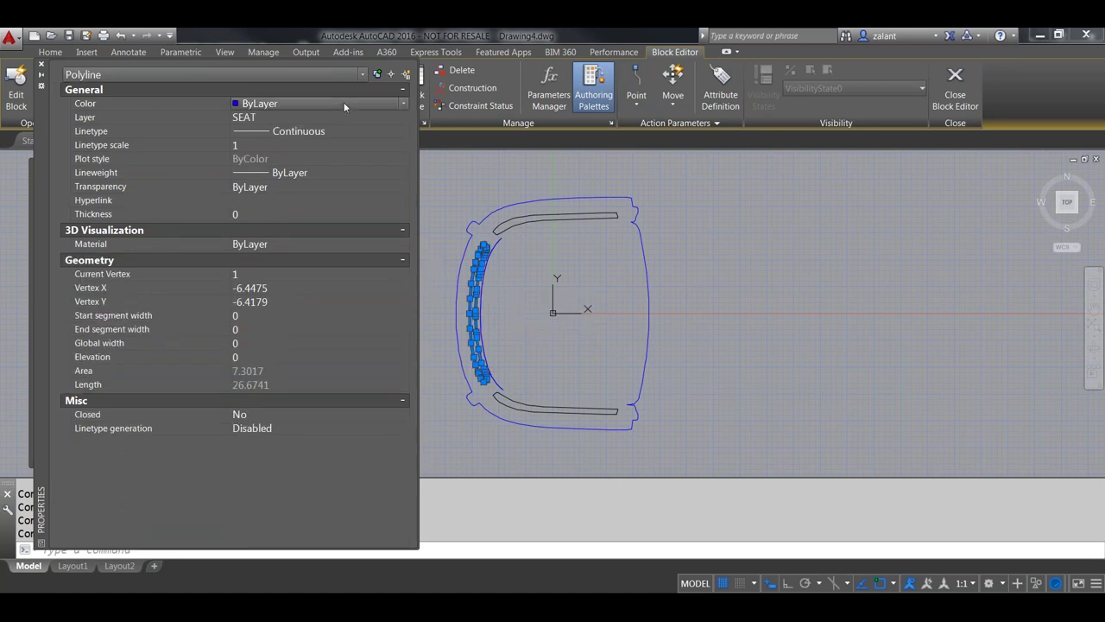
{"action": "left_click", "coordinate": [403, 104]}
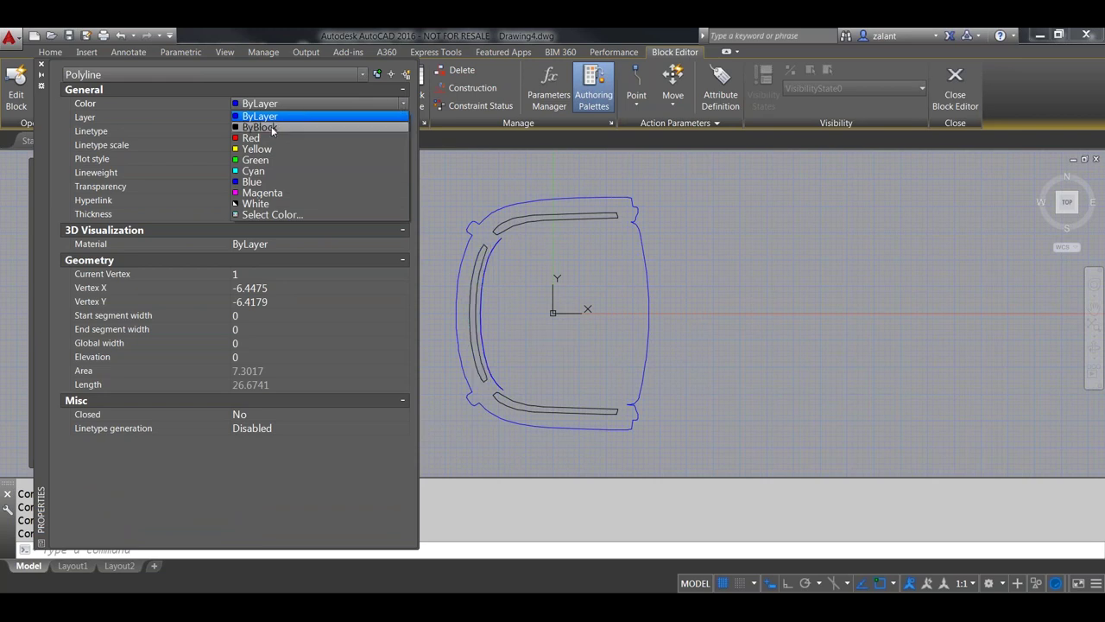
{"action": "left_click", "coordinate": [273, 128]}
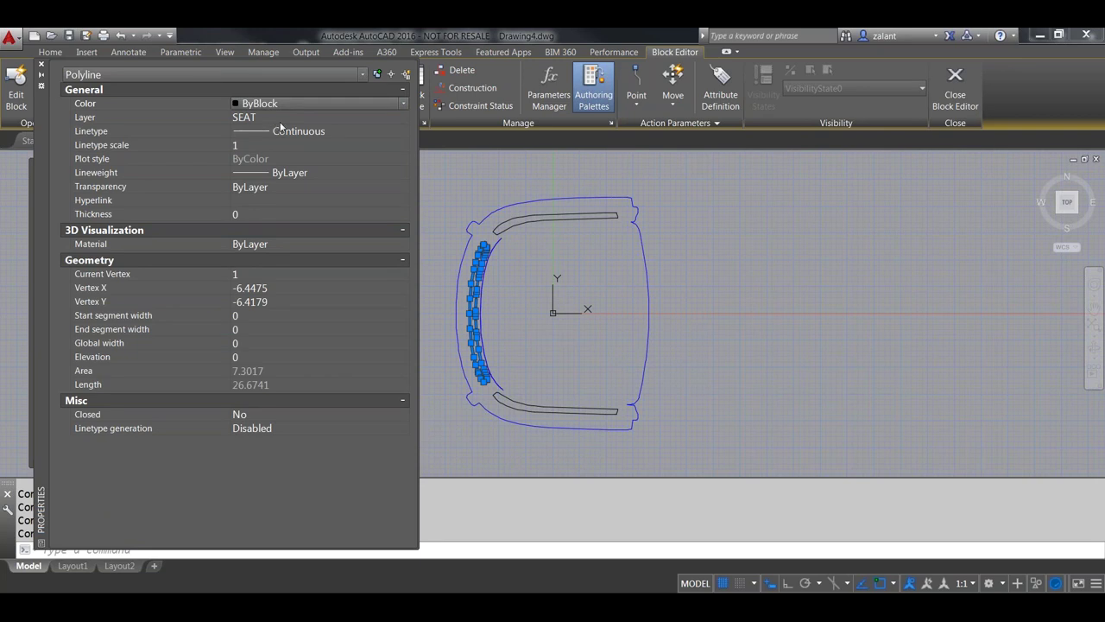
{"action": "left_click", "coordinate": [403, 104]}
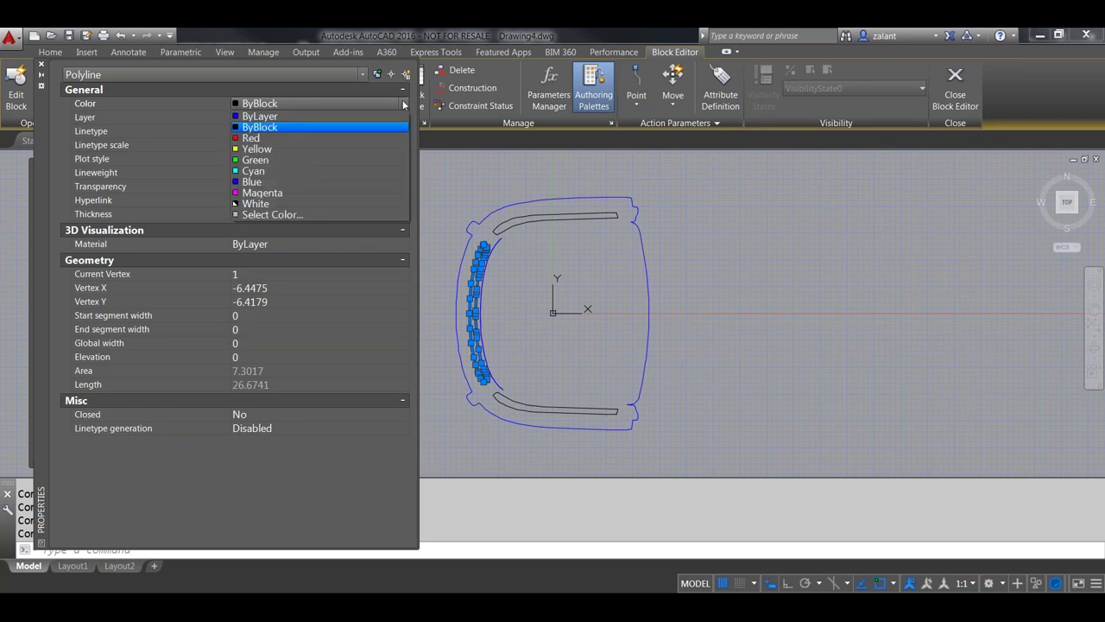
{"action": "left_click", "coordinate": [270, 129]}
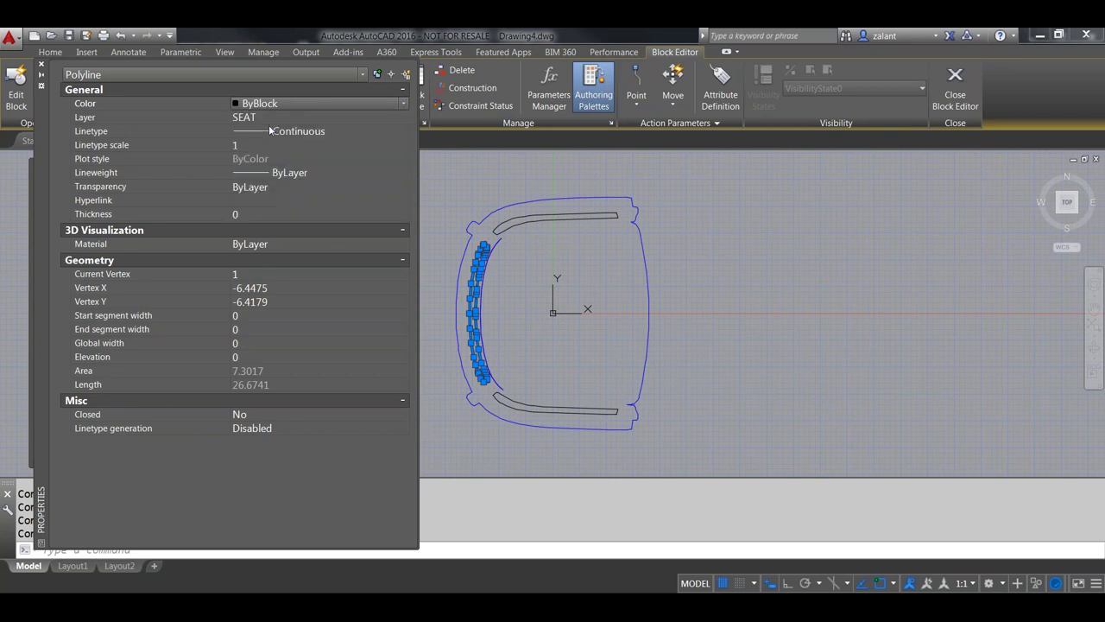
{"action": "left_click", "coordinate": [43, 66]}
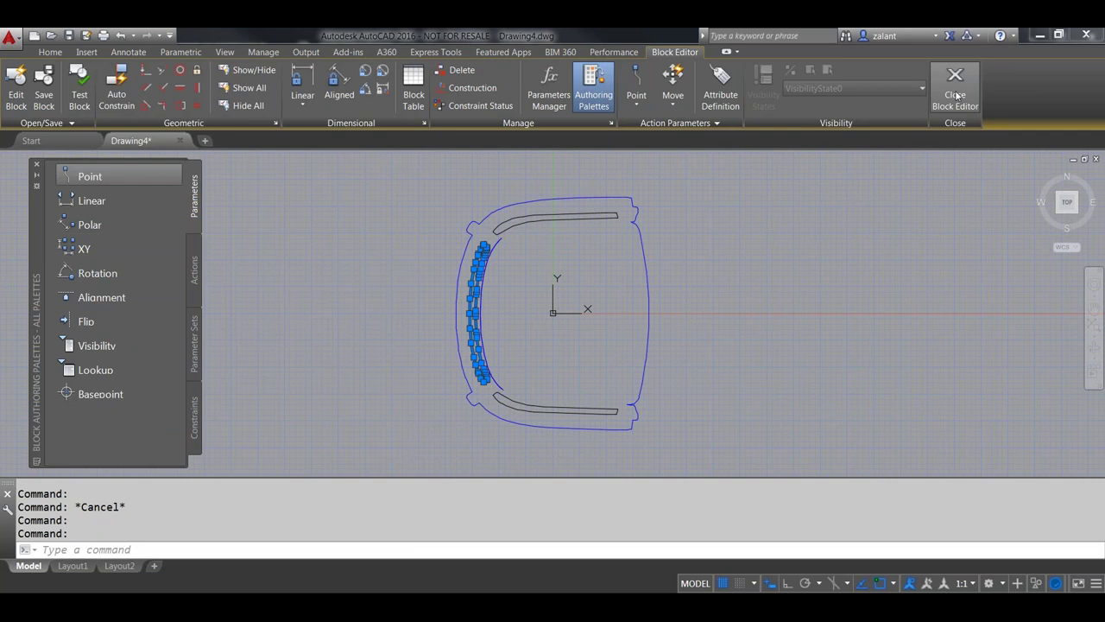
Close the Block Editor, saving the changes to Chair_2D.
{"action": "left_click", "coordinate": [955, 93]}
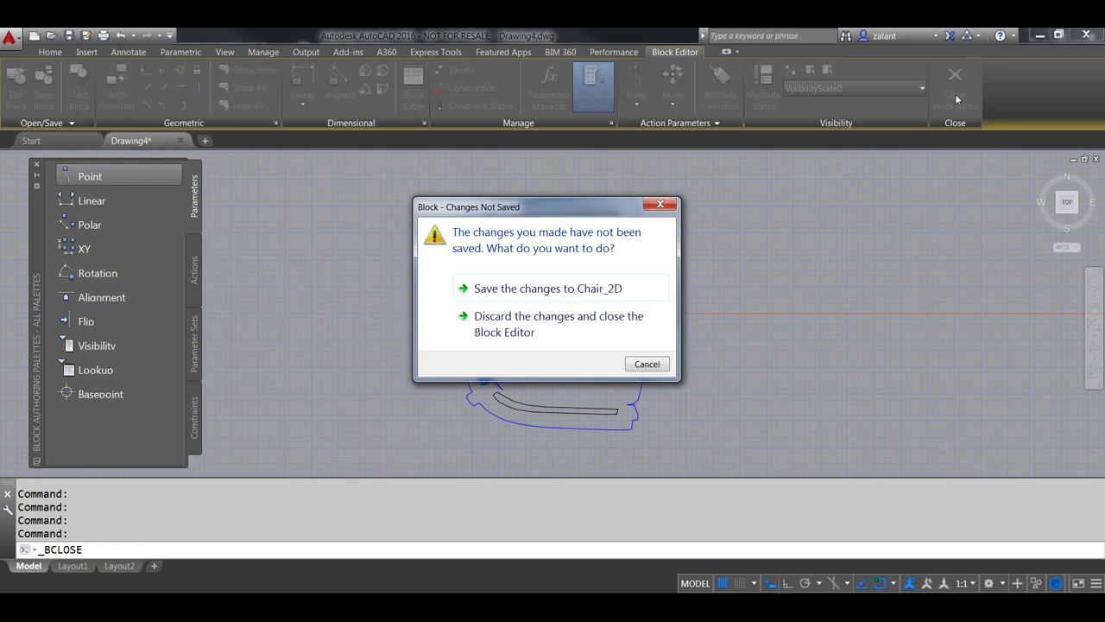
{"action": "left_click", "coordinate": [498, 291]}
{"action": "scroll", "coordinate": [488, 303], "scroll_direction": "up", "scroll_amount": 3}
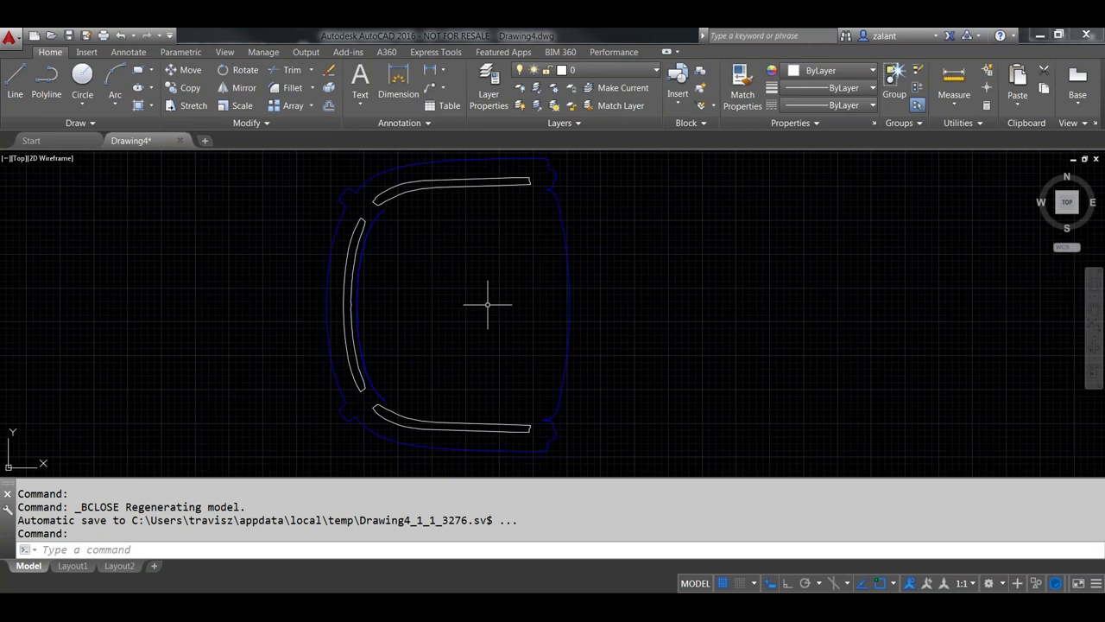
{"action": "middle_click_drag", "start_coordinate": [486, 303], "coordinate": [493, 323]}
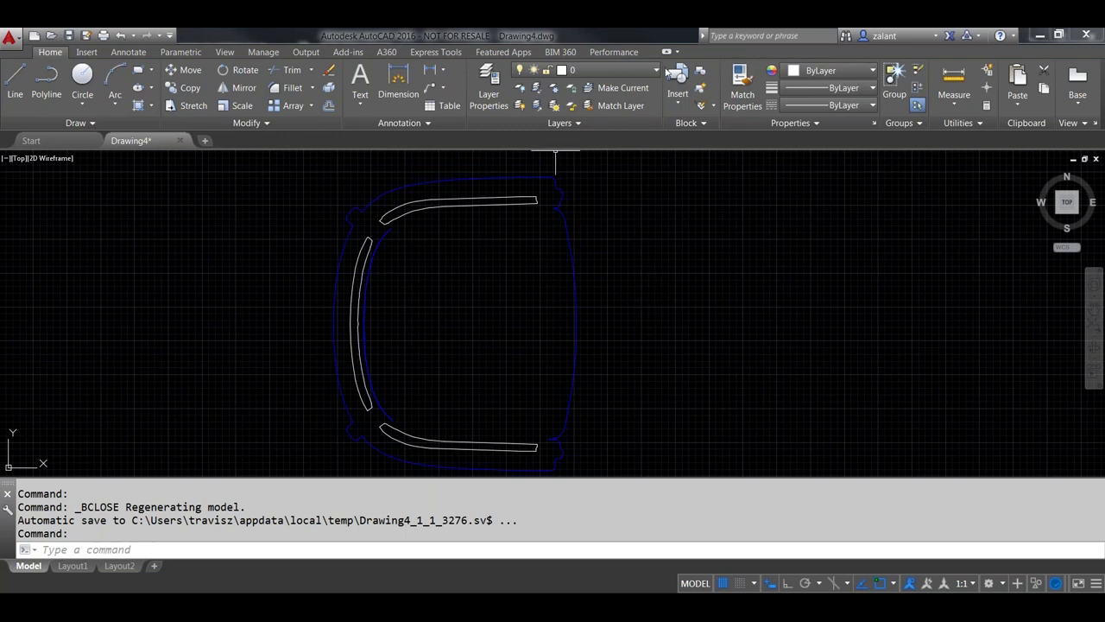
Set the SEAT-OTHER layer's color to index color 90.
{"action": "left_click", "coordinate": [578, 70]}
{"action": "left_click", "coordinate": [656, 72]}
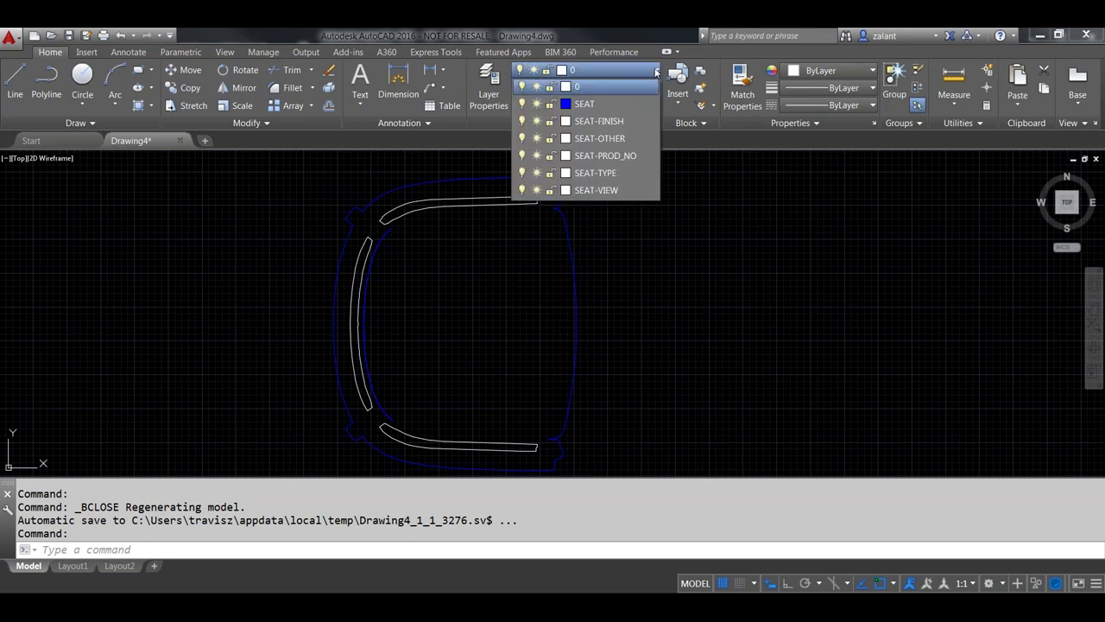
{"action": "left_click", "coordinate": [566, 138]}
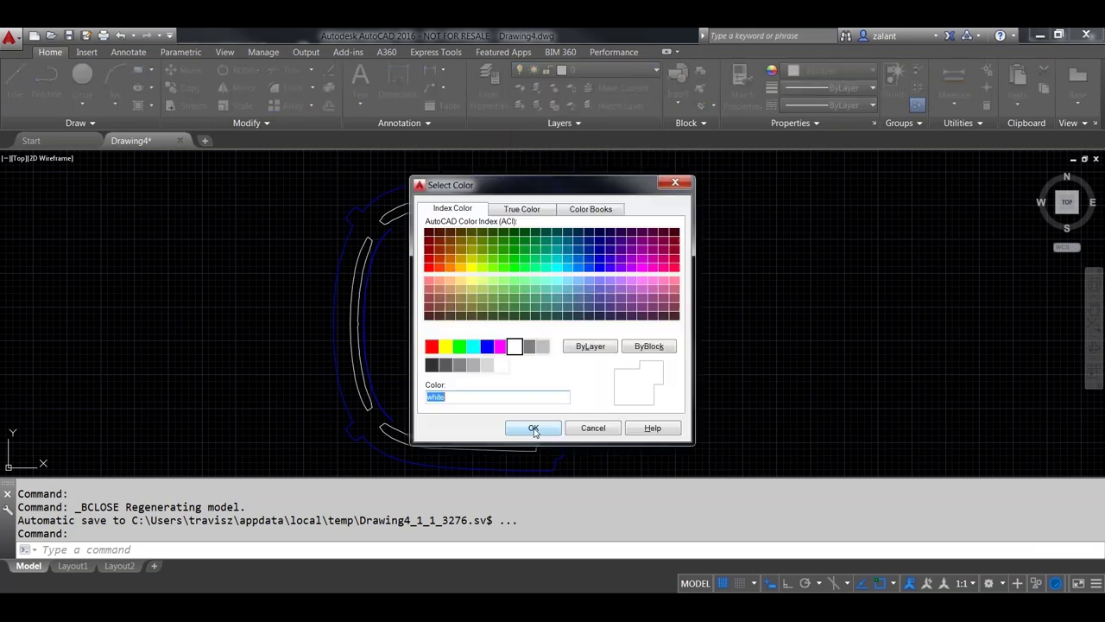
{"action": "left_click", "coordinate": [513, 267]}
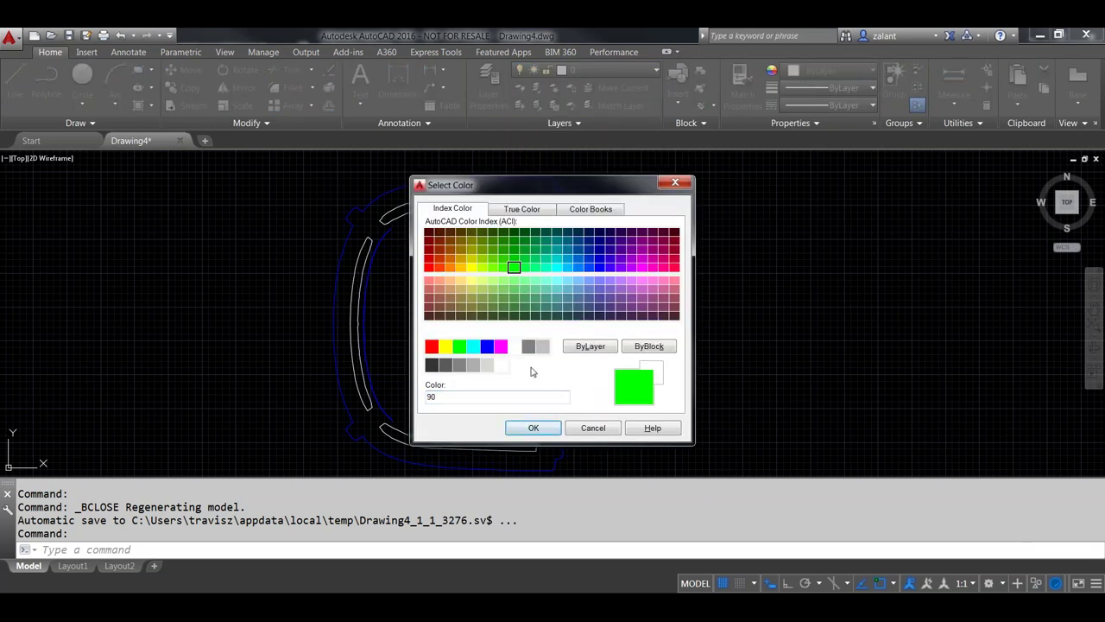
{"action": "left_click", "coordinate": [535, 429]}
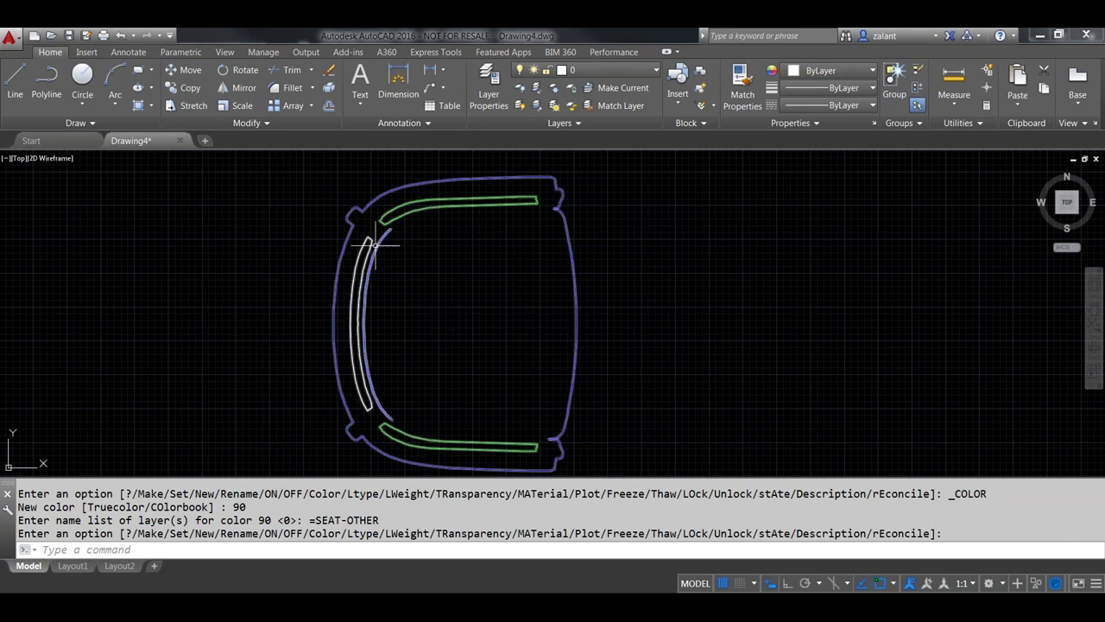
Open the Chair_2D definition in the Block Editor with the BEDIT command.
{"action": "type", "text": "bedit"}
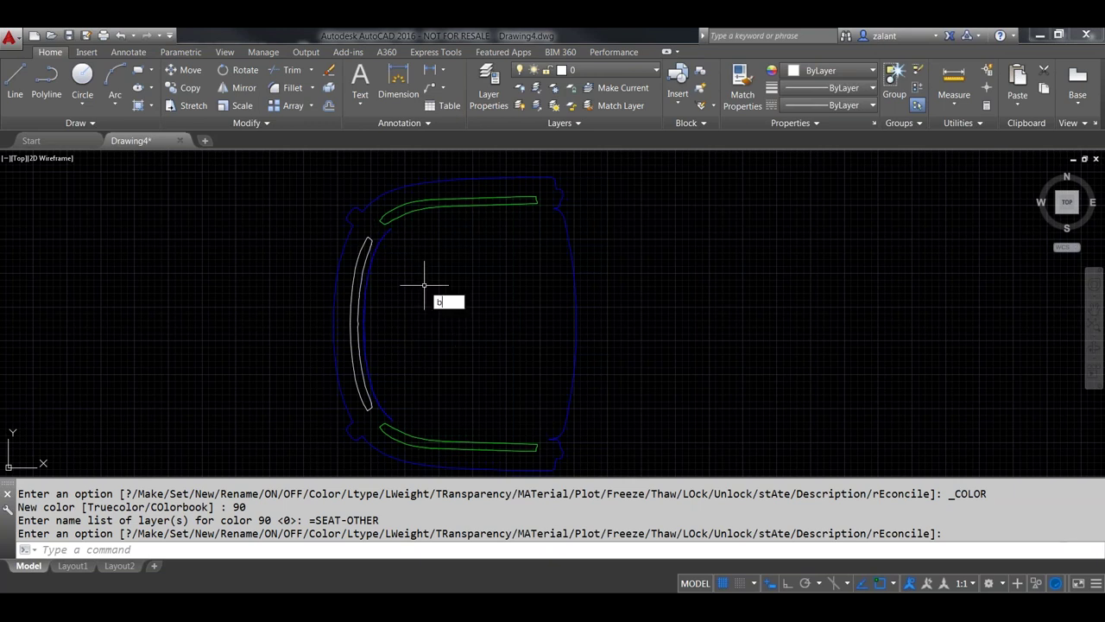
{"action": "key", "text": "Return"}
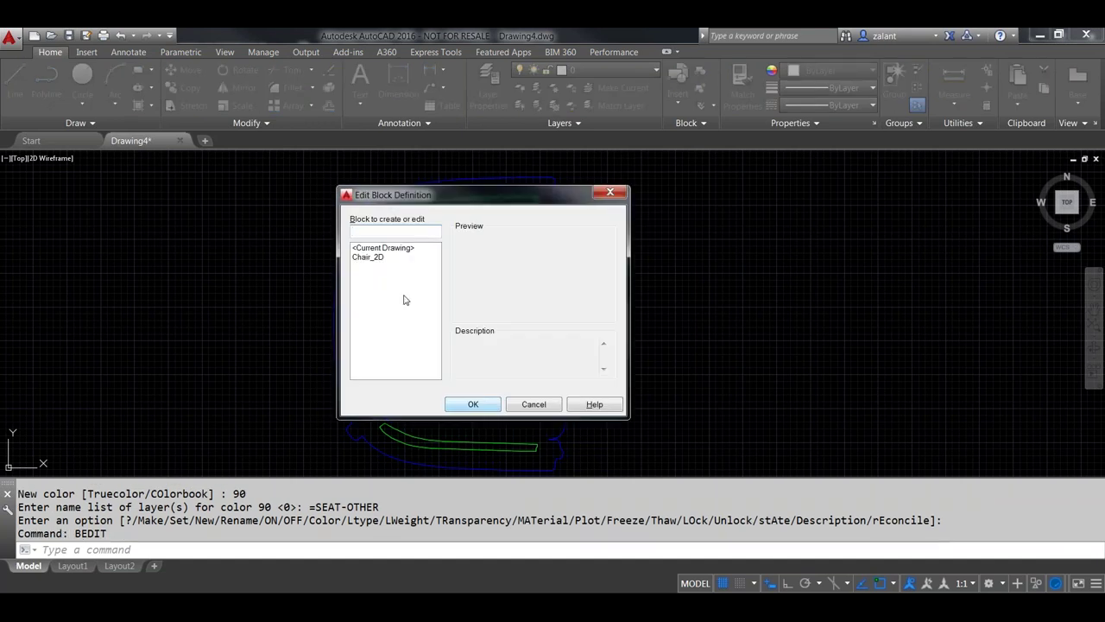
{"action": "left_click", "coordinate": [374, 258]}
{"action": "left_click", "coordinate": [473, 404]}
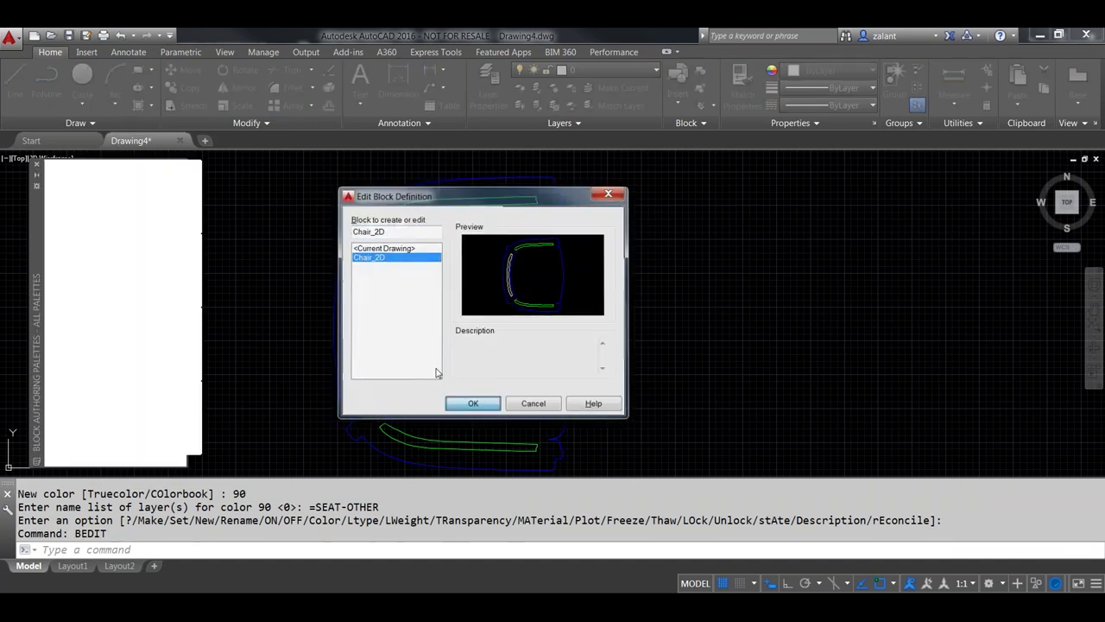
Move the narrow backrest polyline to the SEAT-VIEW layer.
{"action": "left_click", "coordinate": [469, 297]}
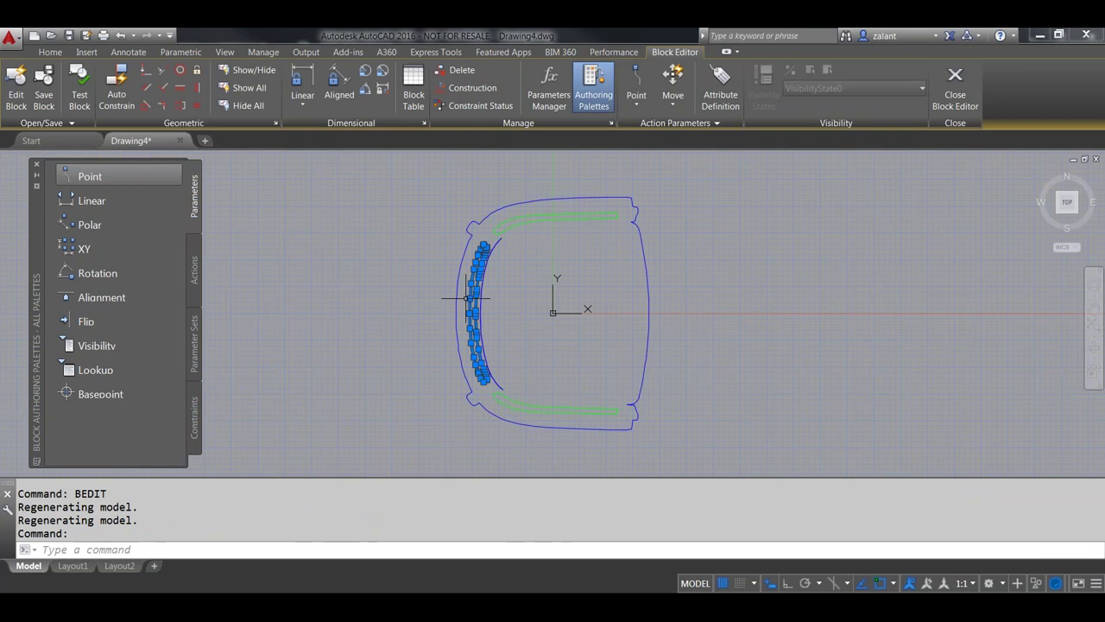
{"action": "key", "text": "ctrl+1"}
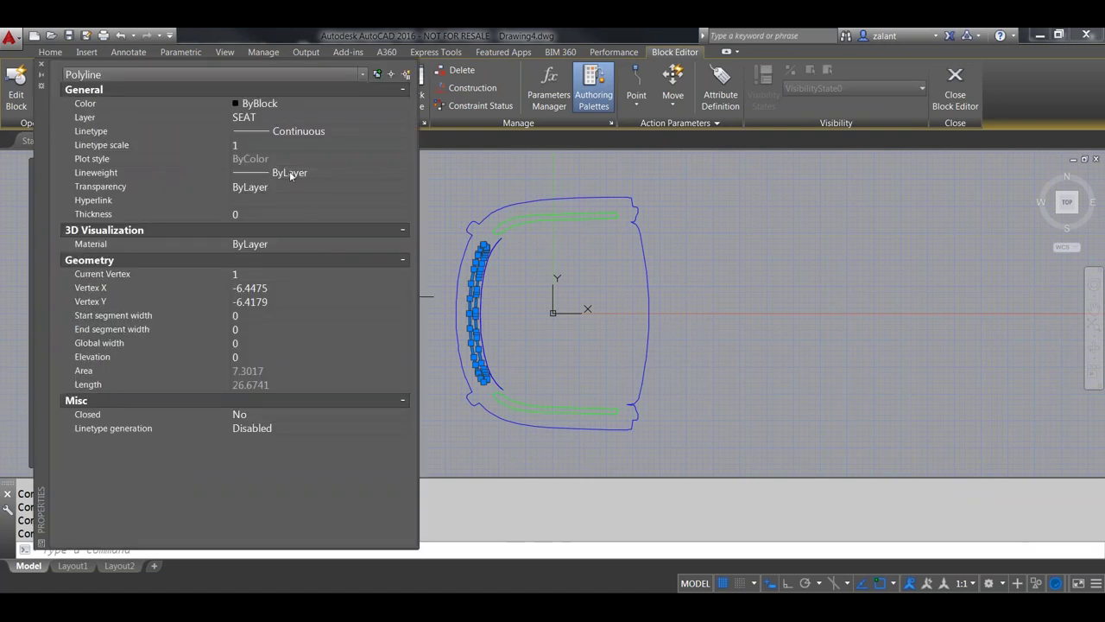
{"action": "left_click", "coordinate": [318, 117]}
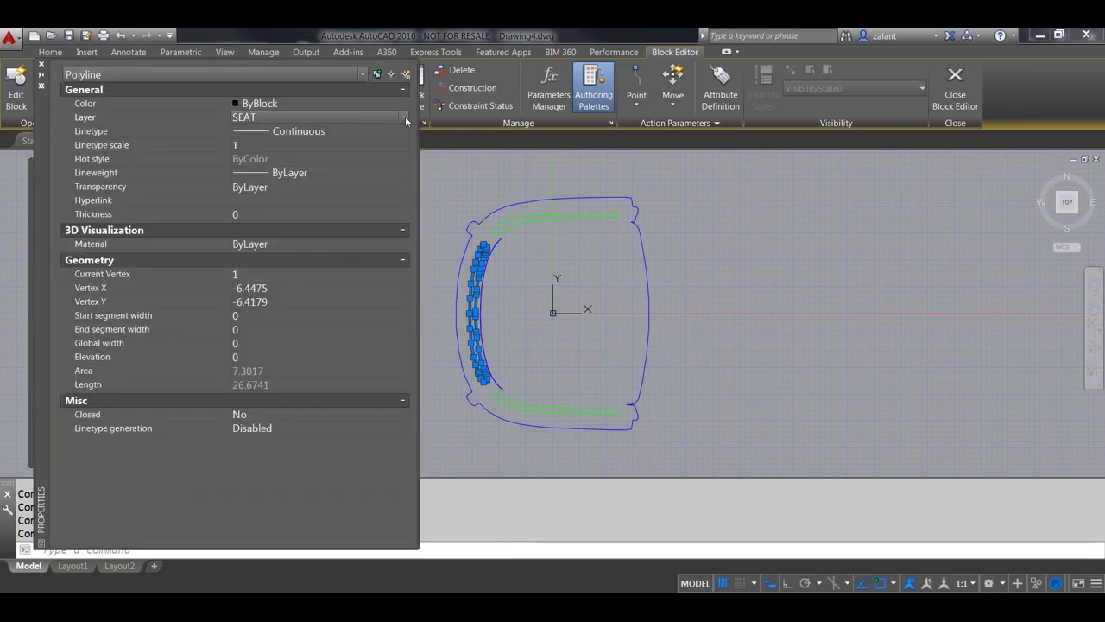
{"action": "left_click", "coordinate": [403, 117]}
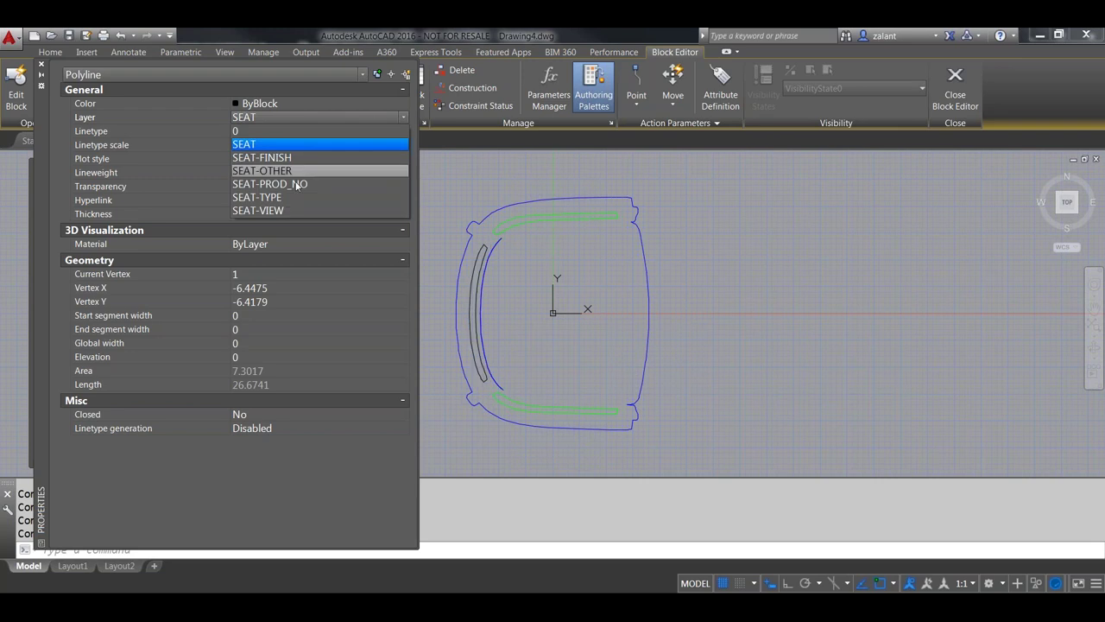
{"action": "left_click", "coordinate": [282, 210]}
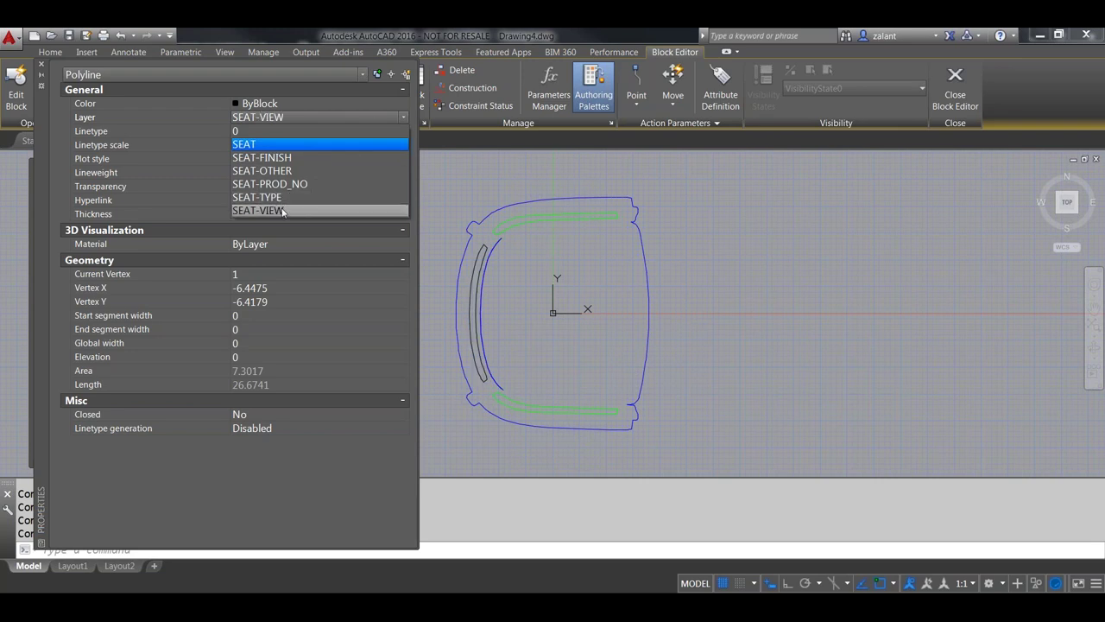
Close the polyline's properties and leave the Block Editor, saving the changes to Chair_2D.
{"action": "left_click", "coordinate": [40, 63]}
{"action": "key", "text": "ctrl+1"}
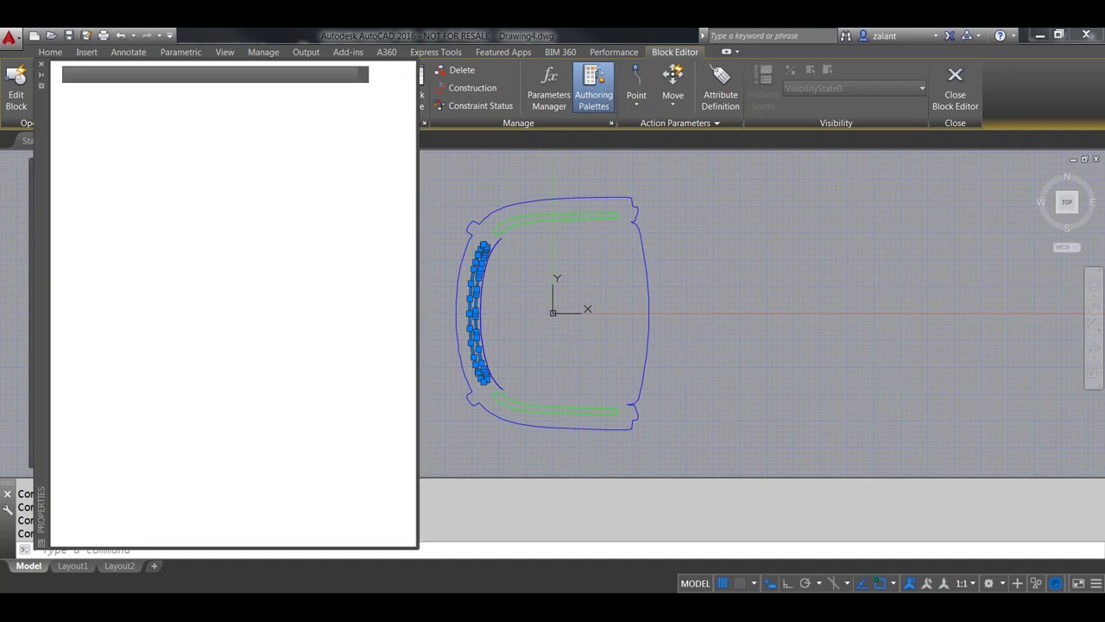
{"action": "left_click", "coordinate": [43, 67]}
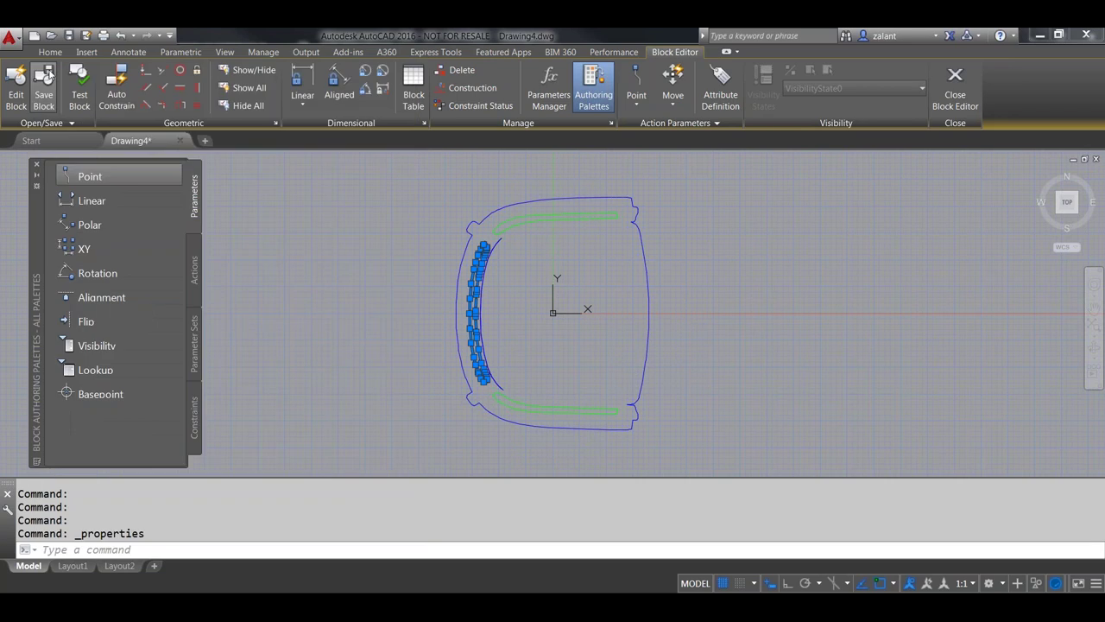
{"action": "left_click", "coordinate": [941, 108]}
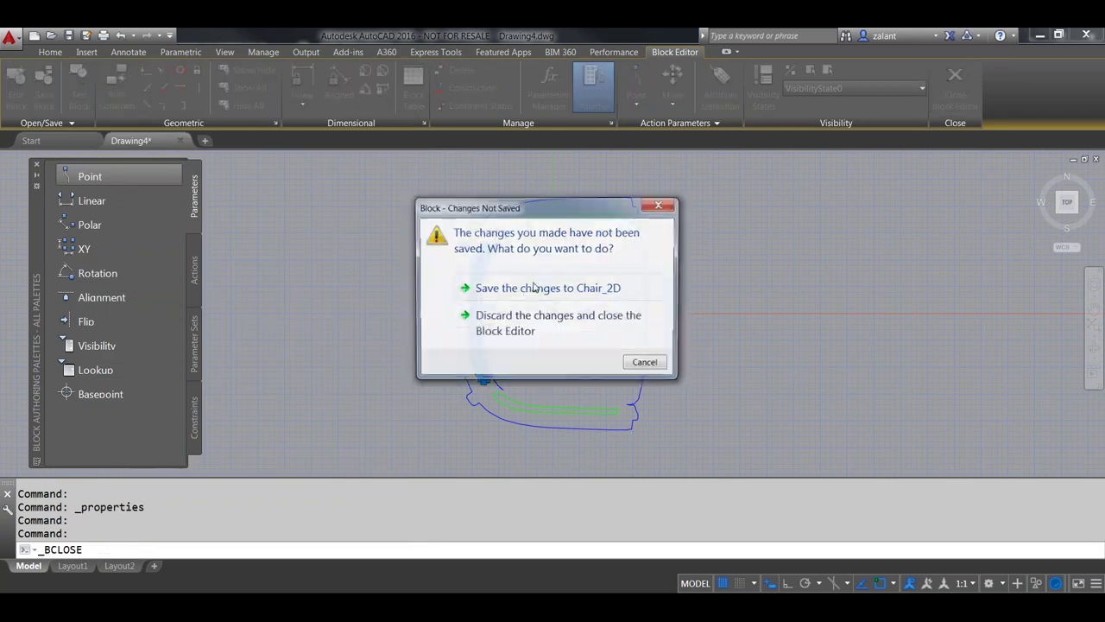
{"action": "left_click", "coordinate": [529, 290]}
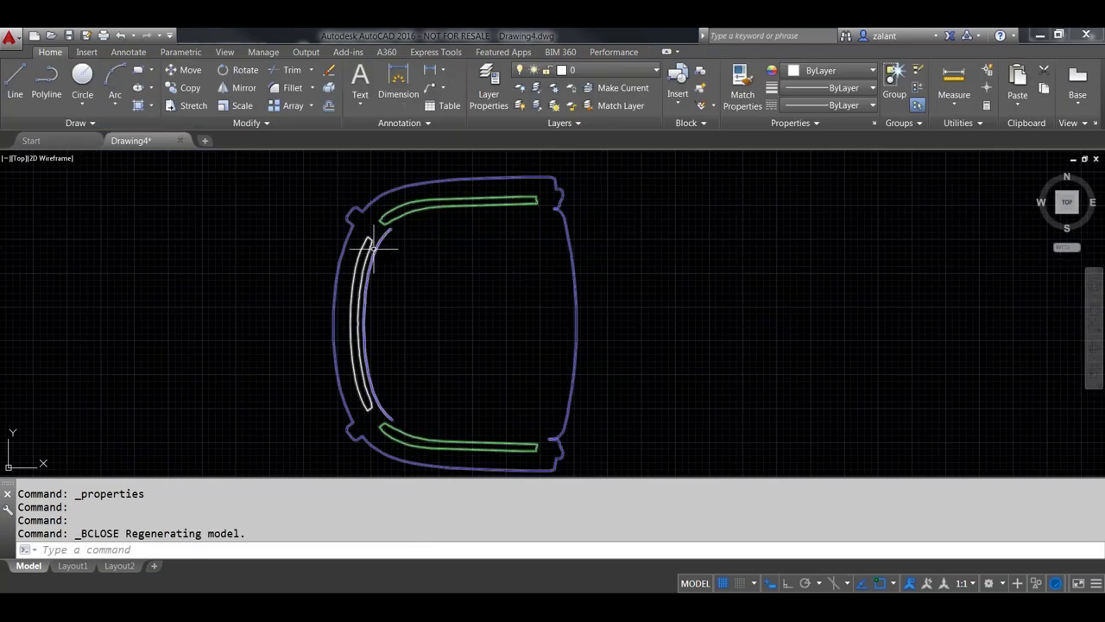
Set the SEAT-VIEW layer's color to index color 210.
{"action": "left_click", "coordinate": [656, 70]}
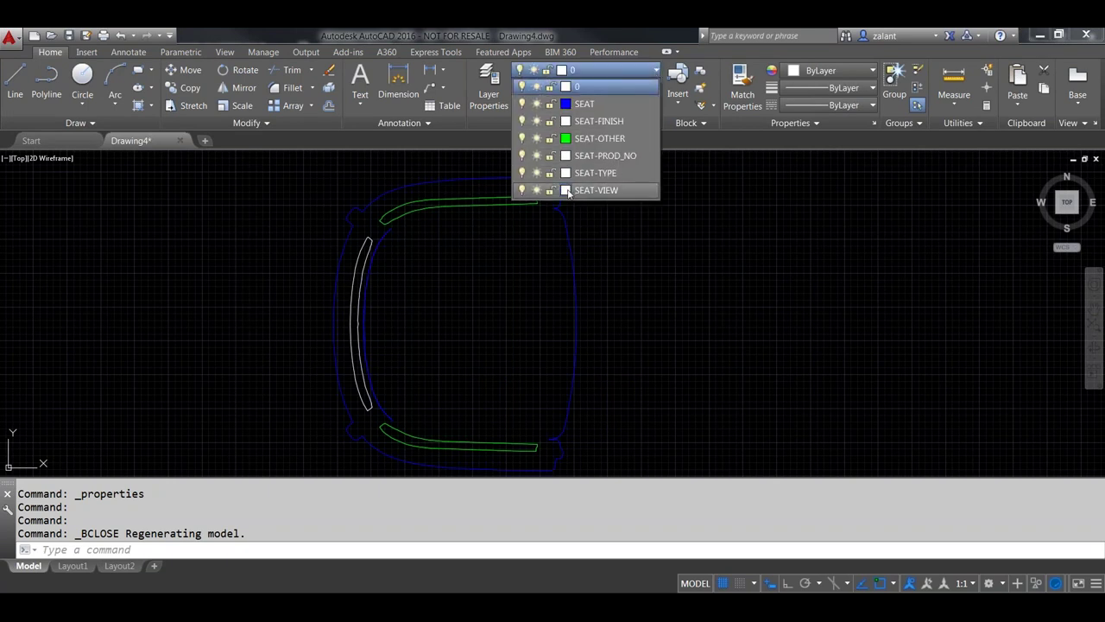
{"action": "left_click", "coordinate": [566, 190]}
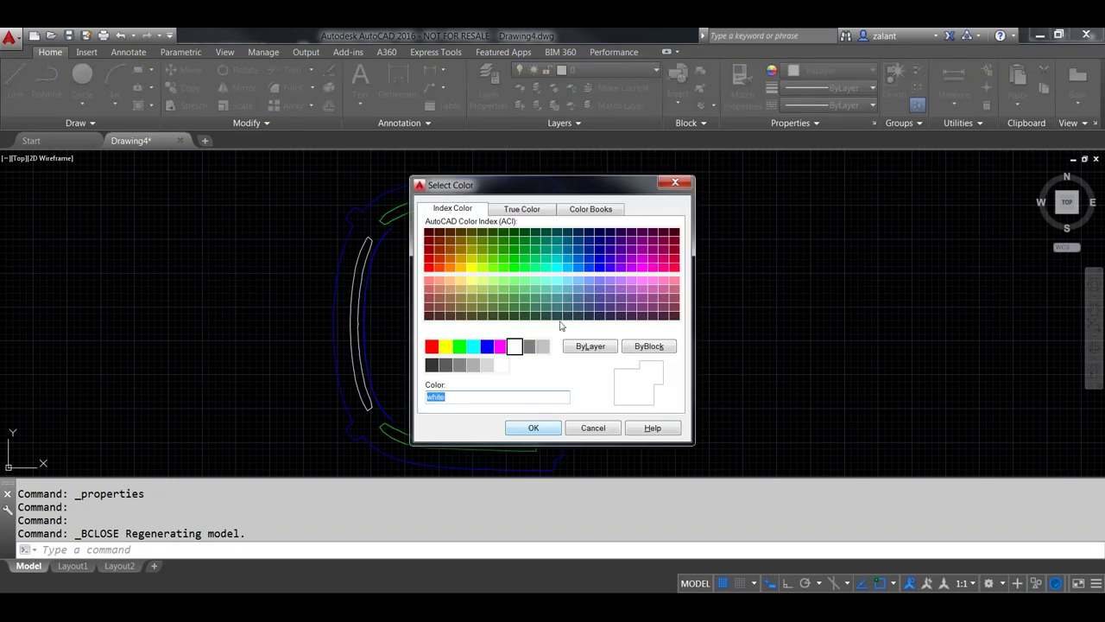
{"action": "left_click", "coordinate": [643, 267]}
{"action": "left_click", "coordinate": [533, 427]}
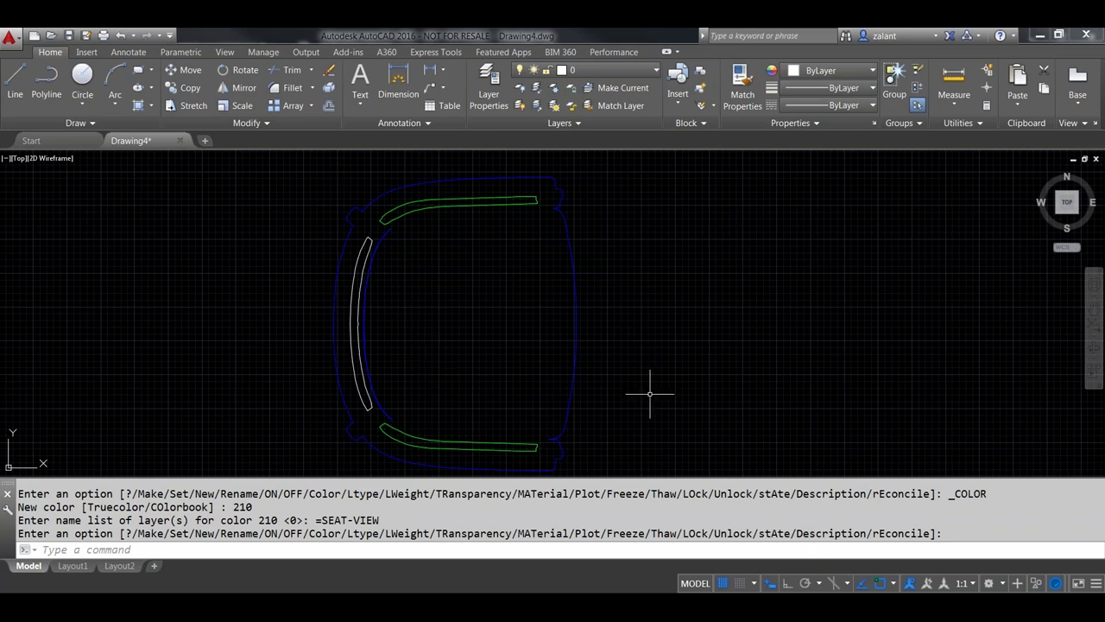
Check the color and layer properties of the inserted Chair_2D block reference, leaving it deselected.
{"action": "scroll", "coordinate": [647, 378], "scroll_direction": "down", "scroll_amount": 3}
{"action": "scroll", "coordinate": [649, 377], "scroll_direction": "up", "scroll_amount": 3}
{"action": "middle_click_drag", "start_coordinate": [649, 377], "coordinate": [700, 361]}
{"action": "scroll", "coordinate": [699, 361], "scroll_direction": "down", "scroll_amount": 3}
{"action": "left_click", "coordinate": [720, 405]}
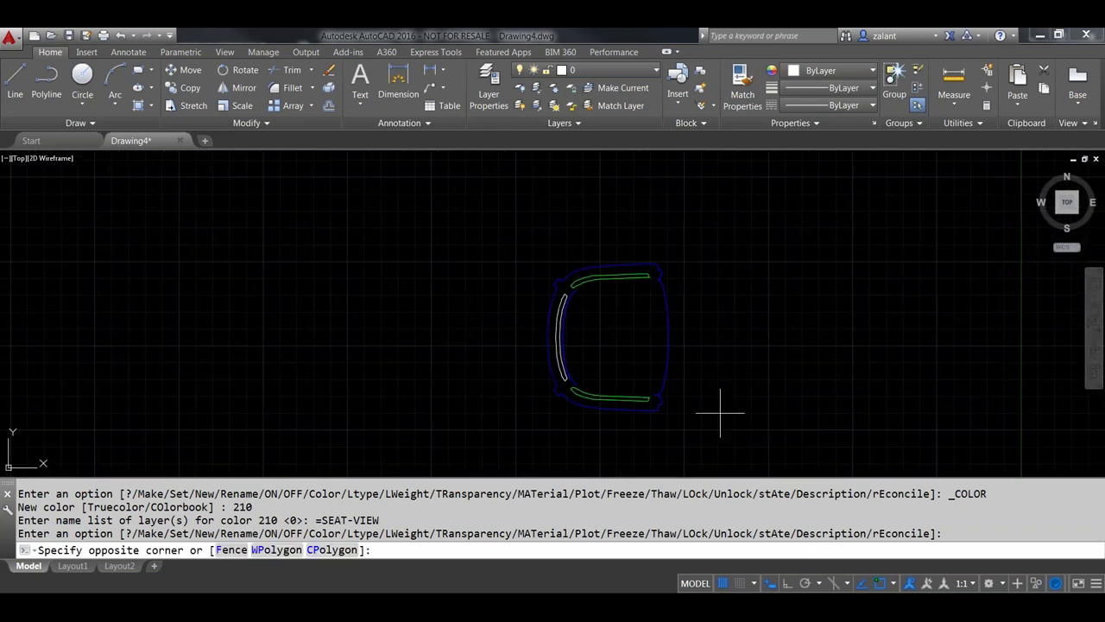
{"action": "left_click", "coordinate": [569, 229]}
{"action": "key", "text": "ctrl+1"}
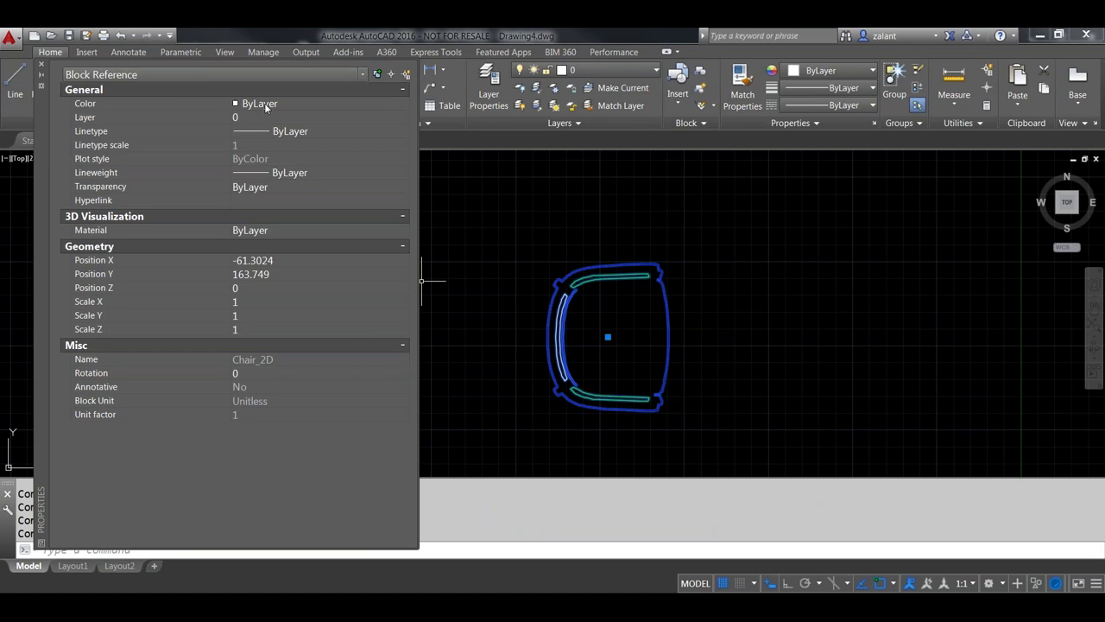
{"action": "key", "text": "Escape"}
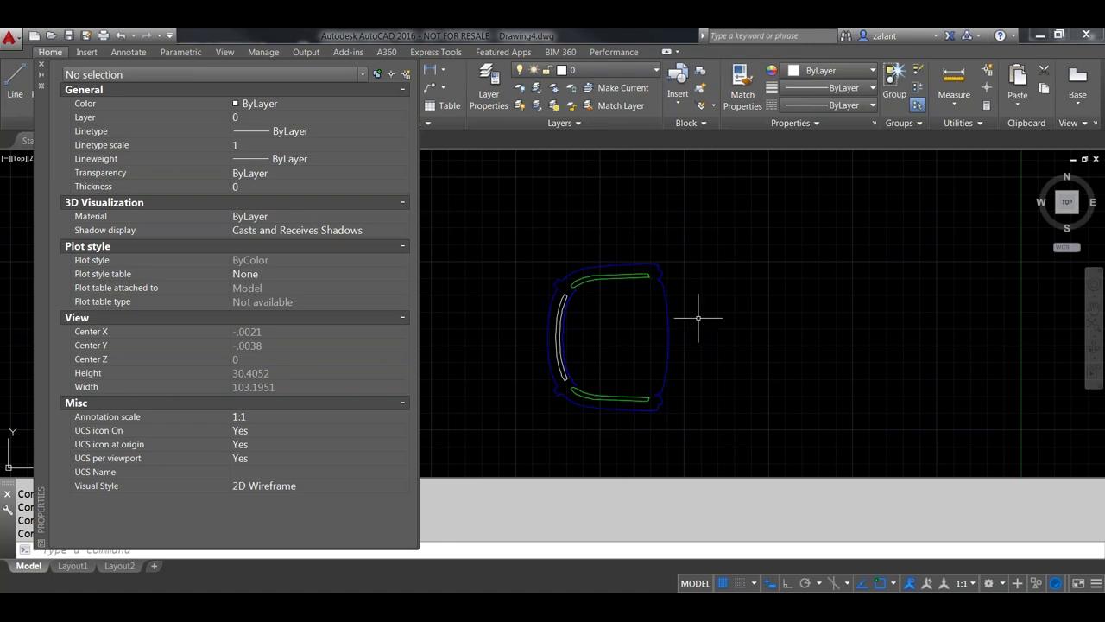
Set the color of the inserted Chair_2D block reference to Yellow and deselect it.
{"action": "left_click", "coordinate": [727, 367]}
{"action": "left_click", "coordinate": [544, 222]}
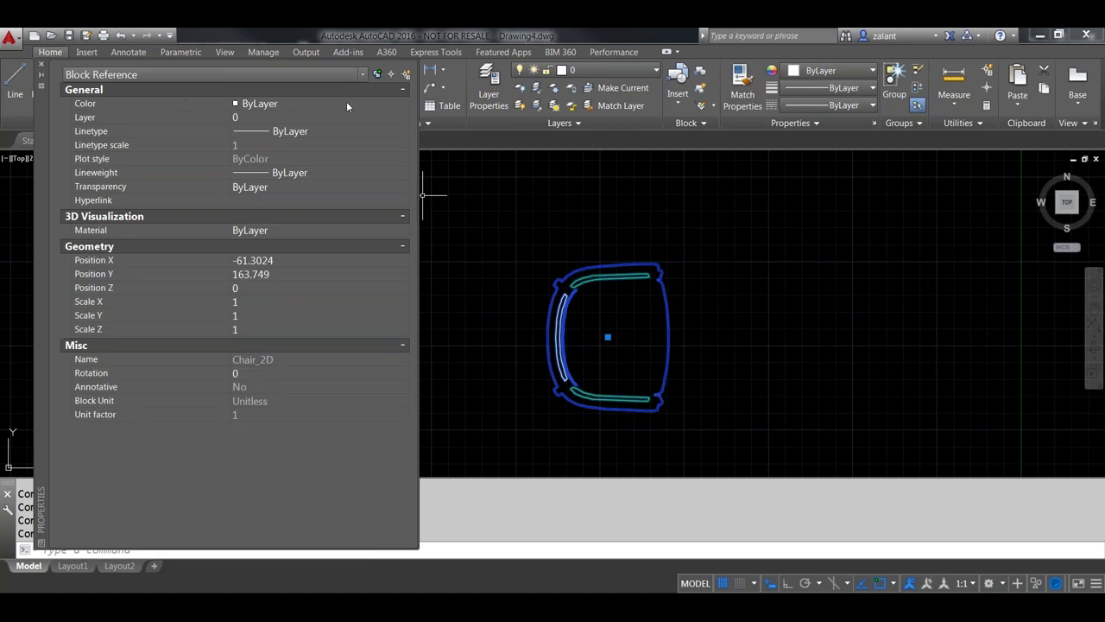
{"action": "left_click", "coordinate": [403, 104]}
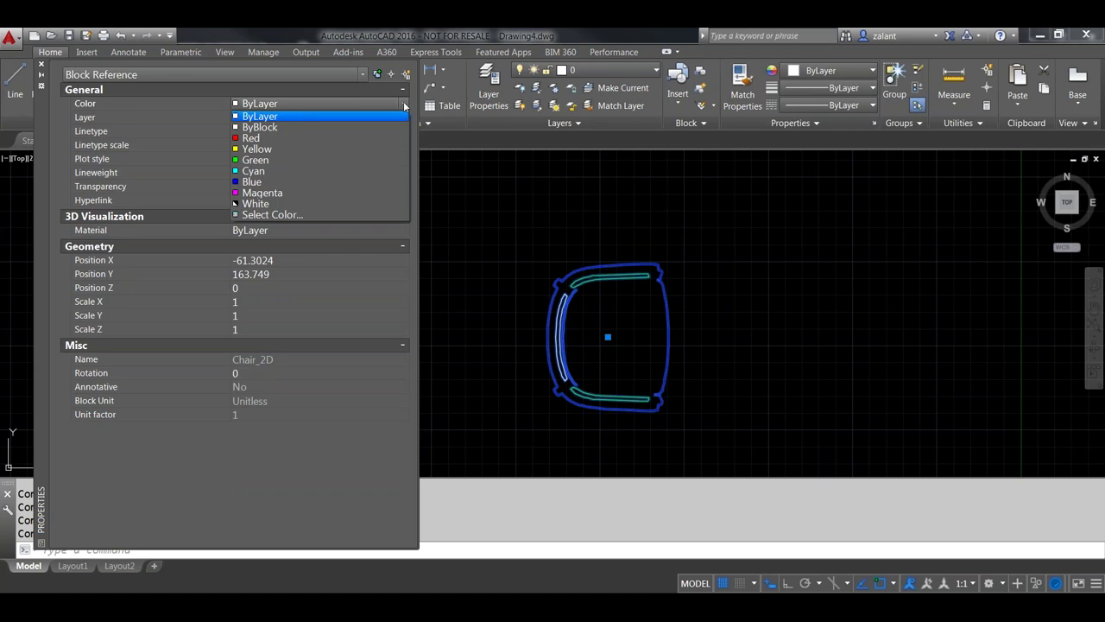
{"action": "left_click", "coordinate": [261, 148]}
{"action": "key", "text": "Escape"}
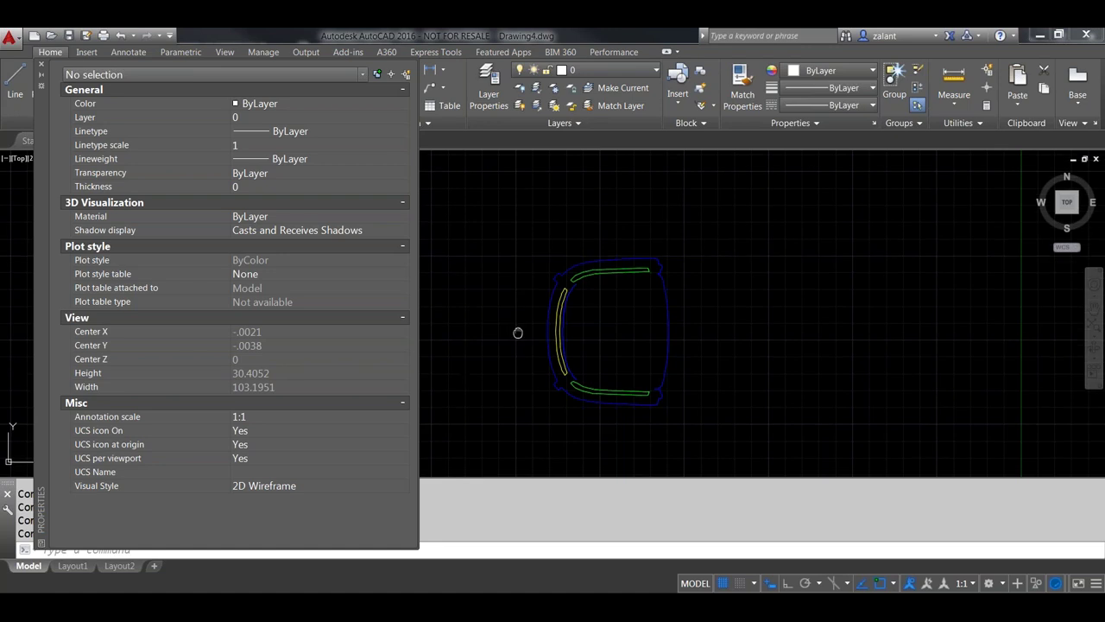
Inspect the recolored chair up close and check the block reference's color property, leaving it deselected.
{"action": "scroll", "coordinate": [516, 341], "scroll_direction": "up", "scroll_amount": 3}
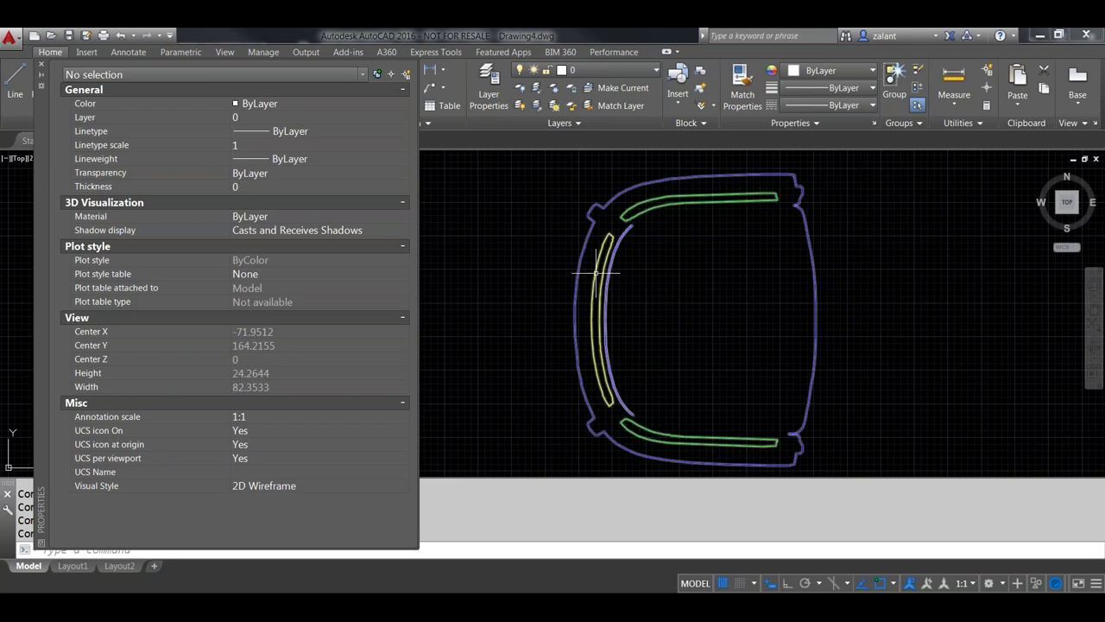
{"action": "left_click", "coordinate": [914, 383]}
{"action": "left_click", "coordinate": [608, 225]}
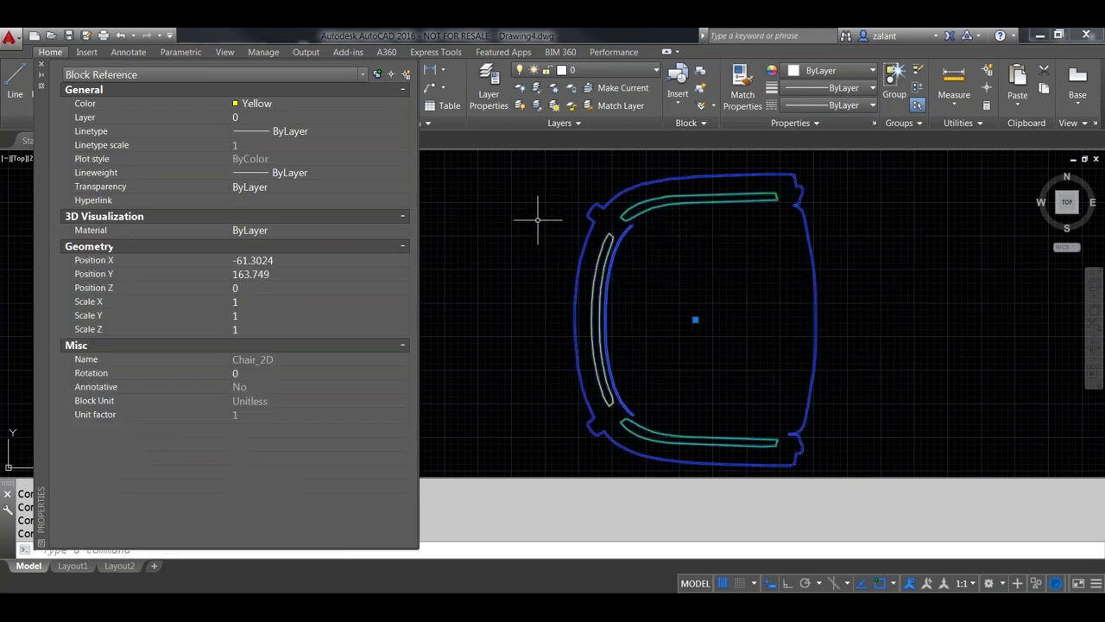
{"action": "key", "text": "Escape"}
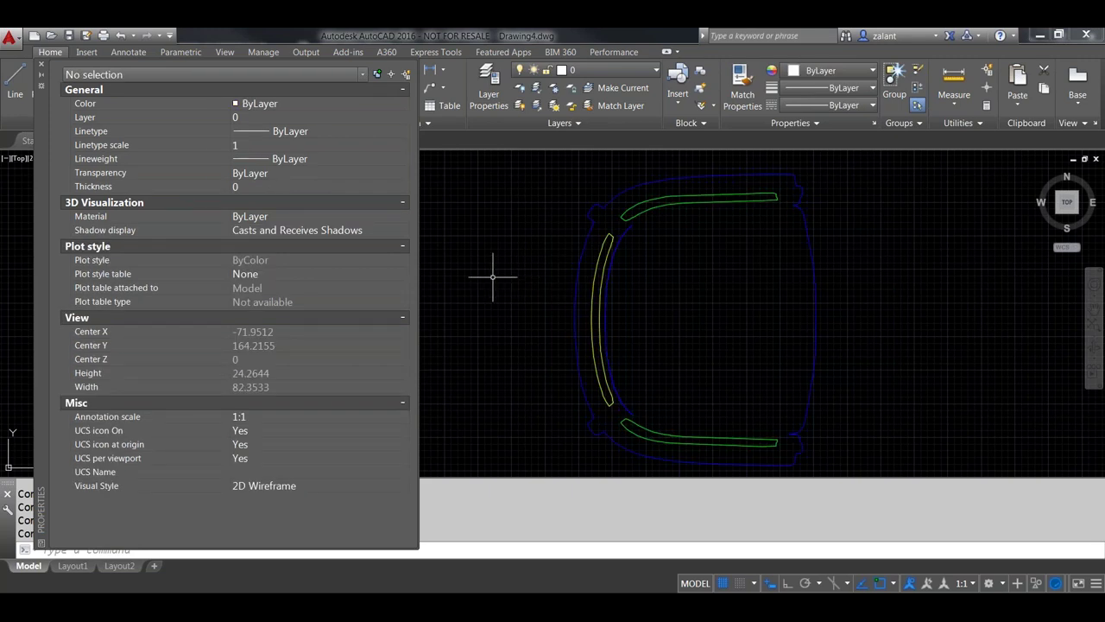
{"action": "scroll", "coordinate": [493, 277], "scroll_direction": "down", "scroll_amount": 5}
{"action": "scroll", "coordinate": [493, 279], "scroll_direction": "up", "scroll_amount": 5}
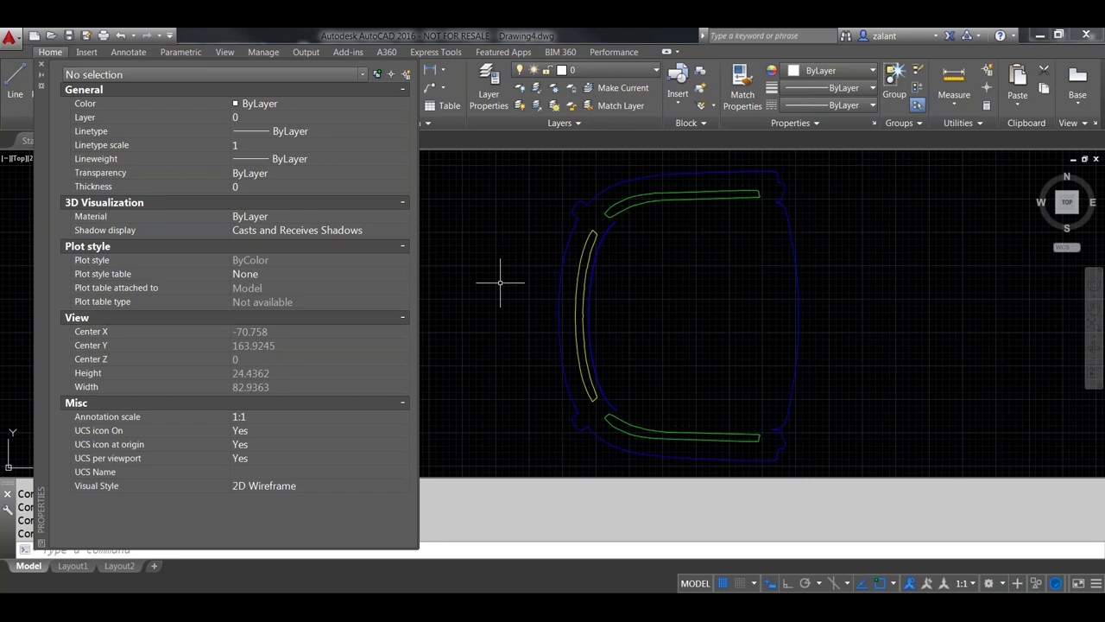
Open the Chair_2D block definition in the Block Editor and select all of its polylines.
{"action": "type", "text": "bedit"}
{"action": "key", "text": "Return"}
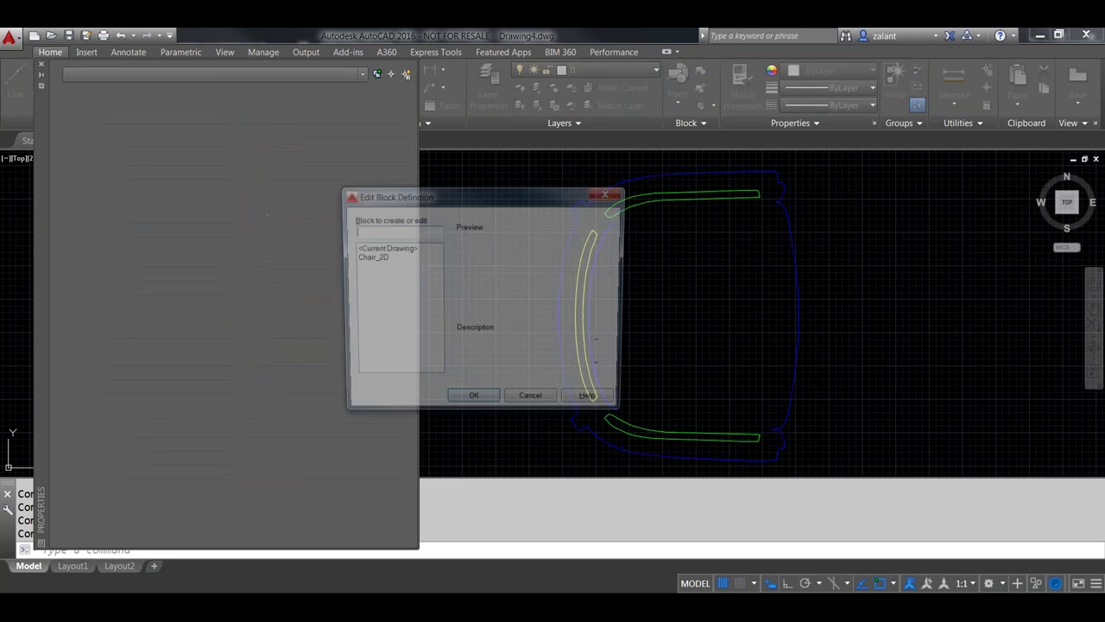
{"action": "left_click", "coordinate": [370, 258]}
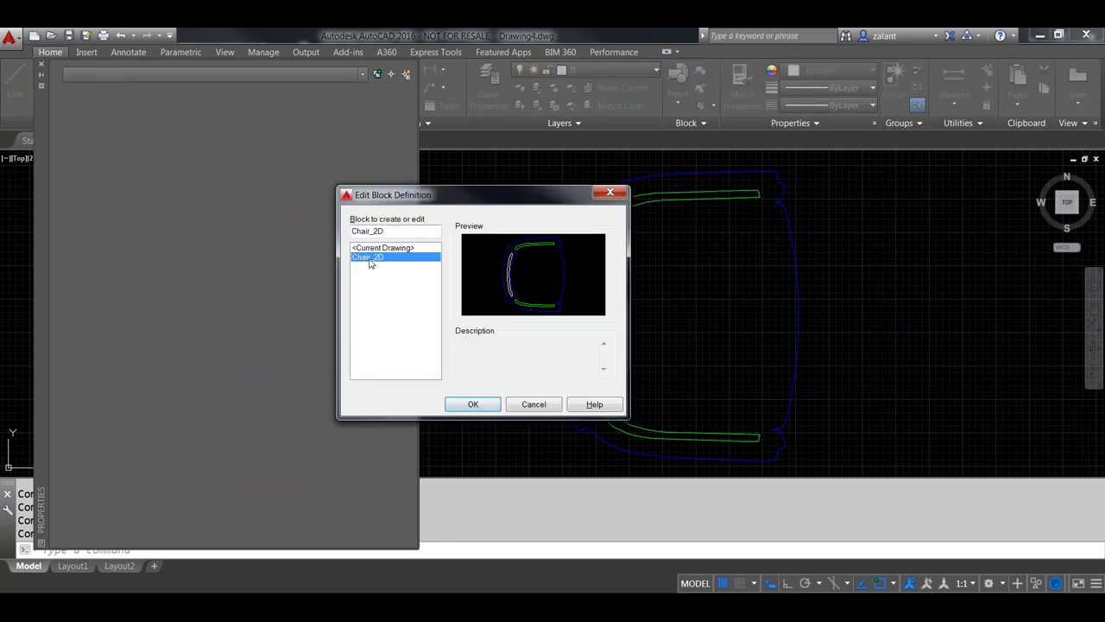
{"action": "left_click", "coordinate": [474, 403]}
{"action": "left_click", "coordinate": [686, 449]}
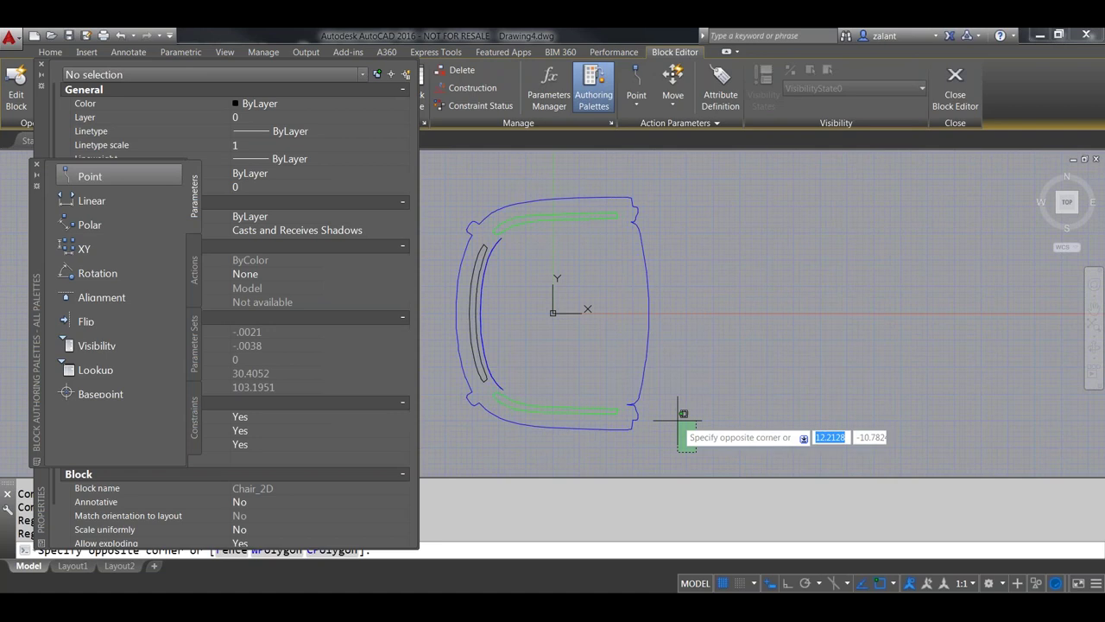
{"action": "left_click", "coordinate": [437, 171]}
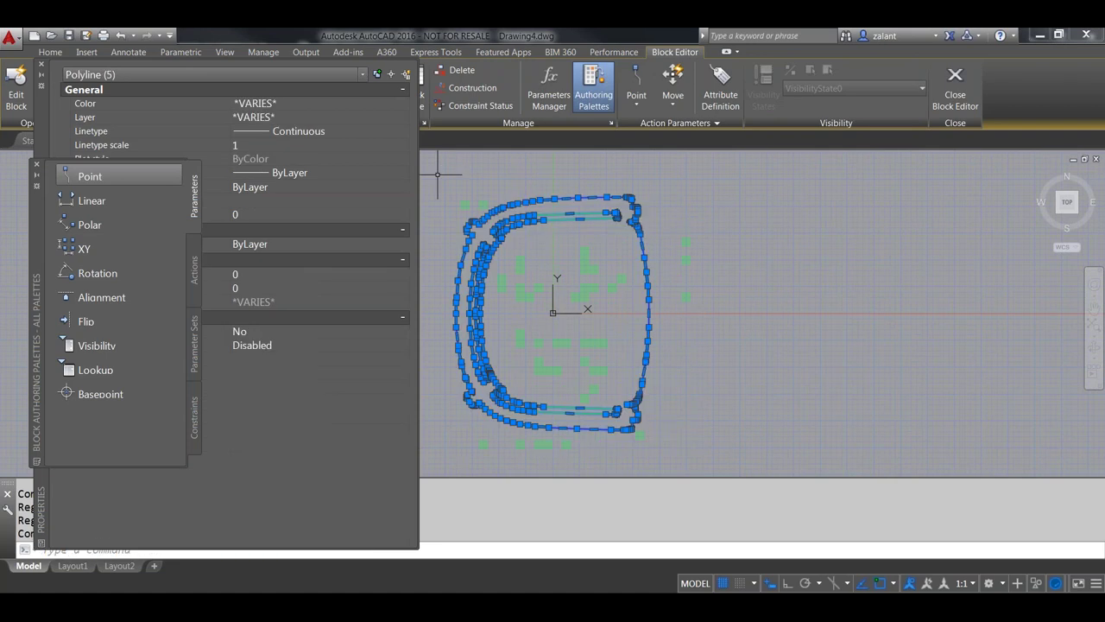
Review the color options offered for the selected polylines, leaving their properties unchanged.
{"action": "left_click", "coordinate": [353, 114]}
{"action": "left_click", "coordinate": [353, 114]}
{"action": "left_click", "coordinate": [385, 102]}
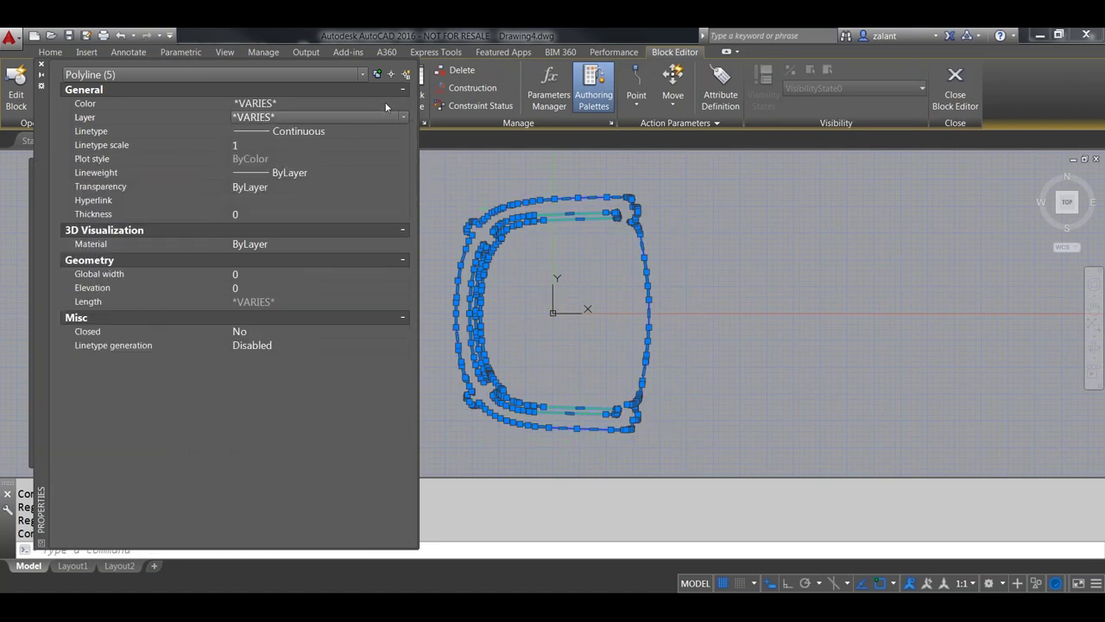
{"action": "left_click", "coordinate": [385, 102]}
{"action": "left_click", "coordinate": [404, 104]}
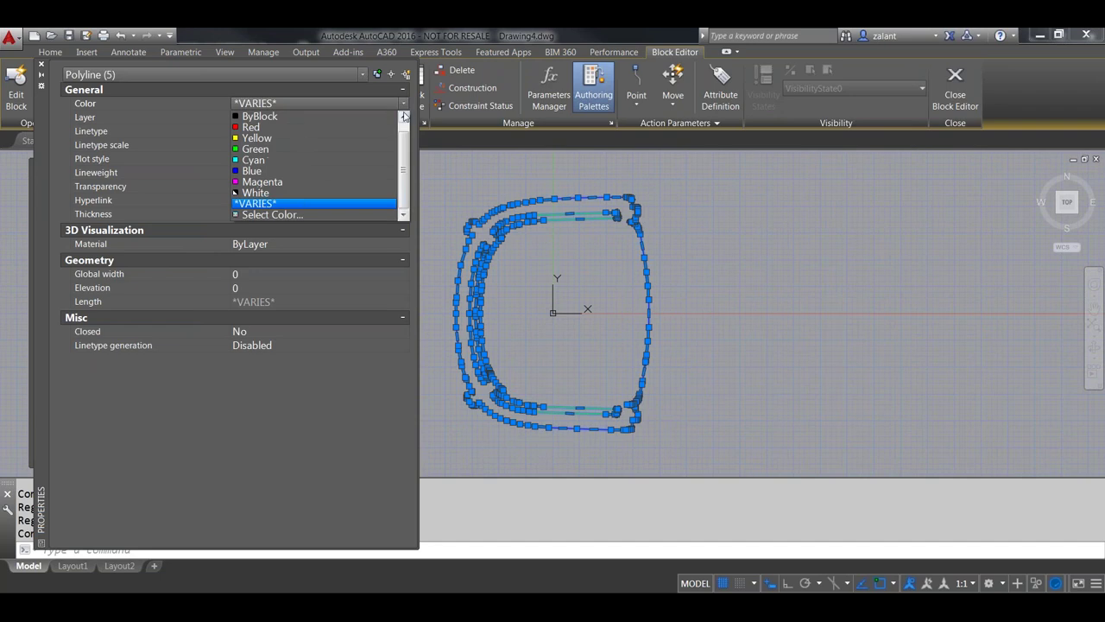
{"action": "left_click", "coordinate": [403, 115]}
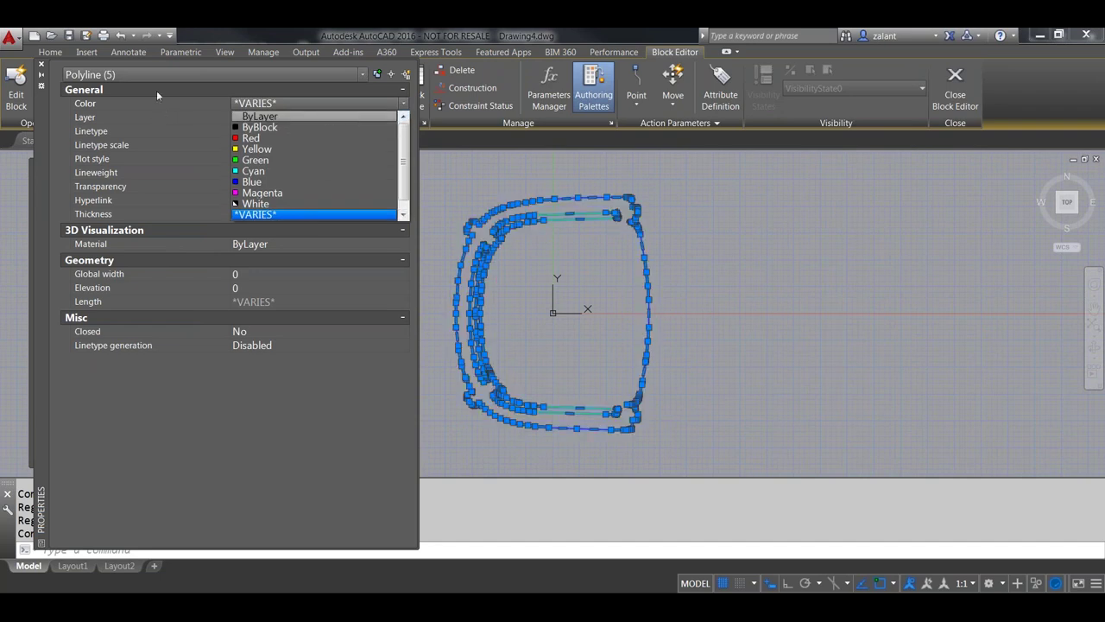
{"action": "left_click", "coordinate": [47, 106]}
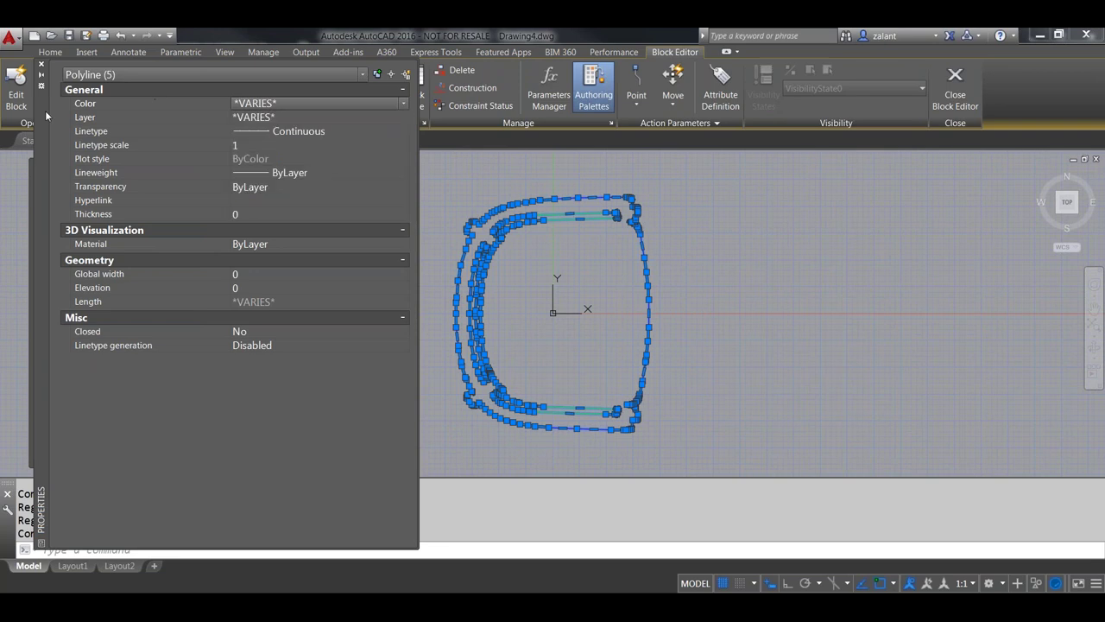
{"action": "left_click", "coordinate": [43, 66]}
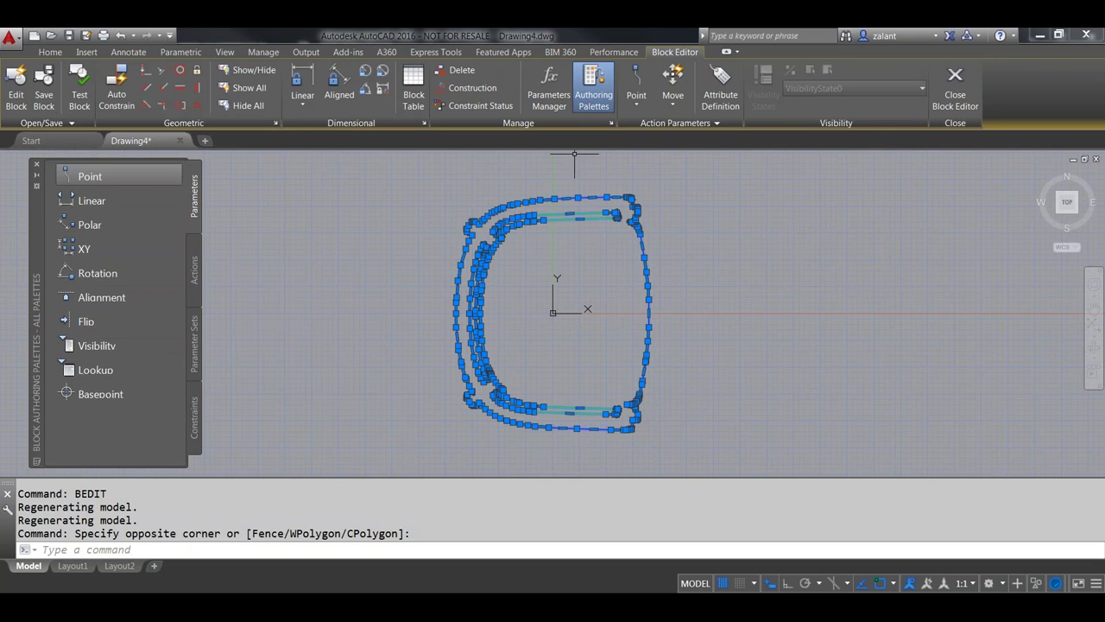
Deselect the polylines and close the Block Editor, discarding the changes to Chair_2D.
{"action": "key", "text": "Escape"}
{"action": "left_click", "coordinate": [955, 86]}
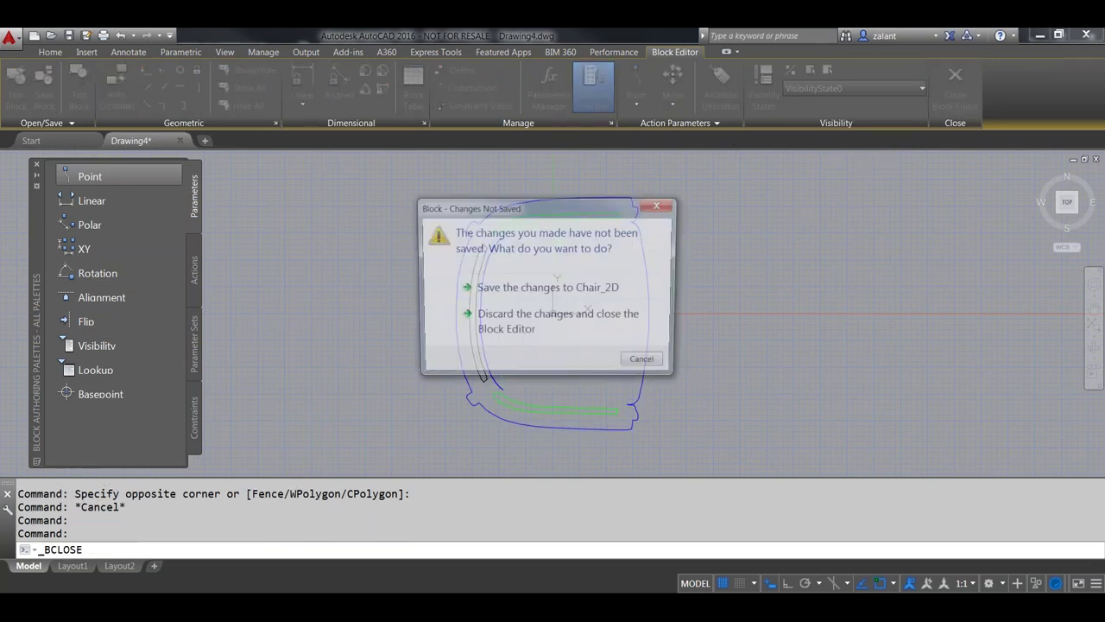
{"action": "left_click", "coordinate": [499, 325]}
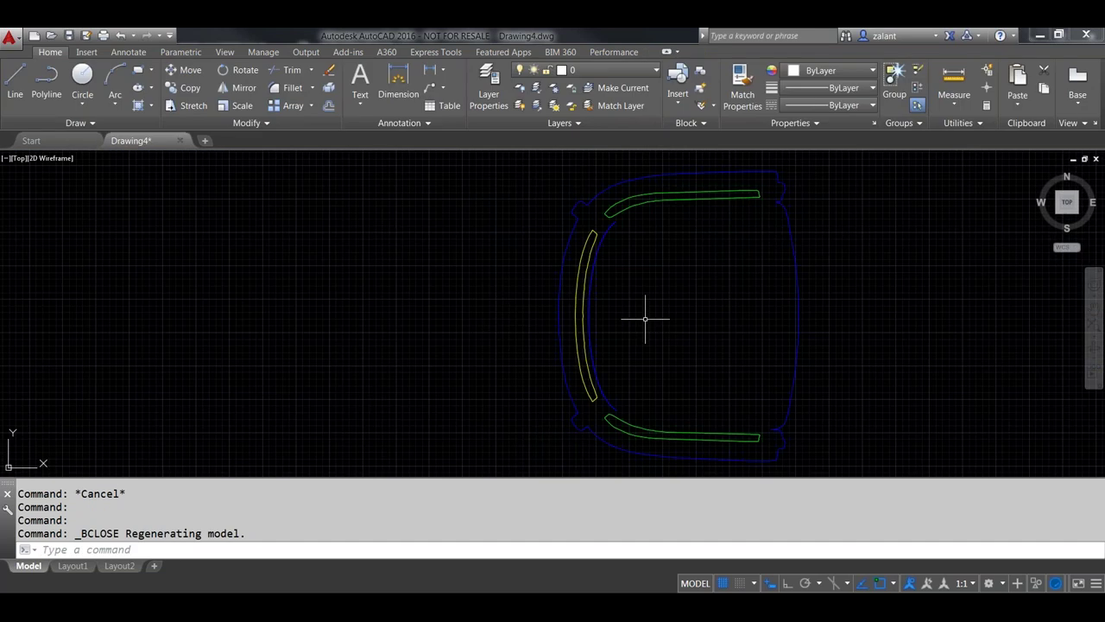
Run SETBYLAYER on the inserted Chair_2D block reference, changing ByBlock to ByLayer and including blocks.
{"action": "middle_click_drag", "start_coordinate": [645, 319], "coordinate": [544, 301]}
{"action": "scroll", "coordinate": [562, 296], "scroll_direction": "down", "scroll_amount": 2}
{"action": "scroll", "coordinate": [562, 302], "scroll_direction": "up", "scroll_amount": 3}
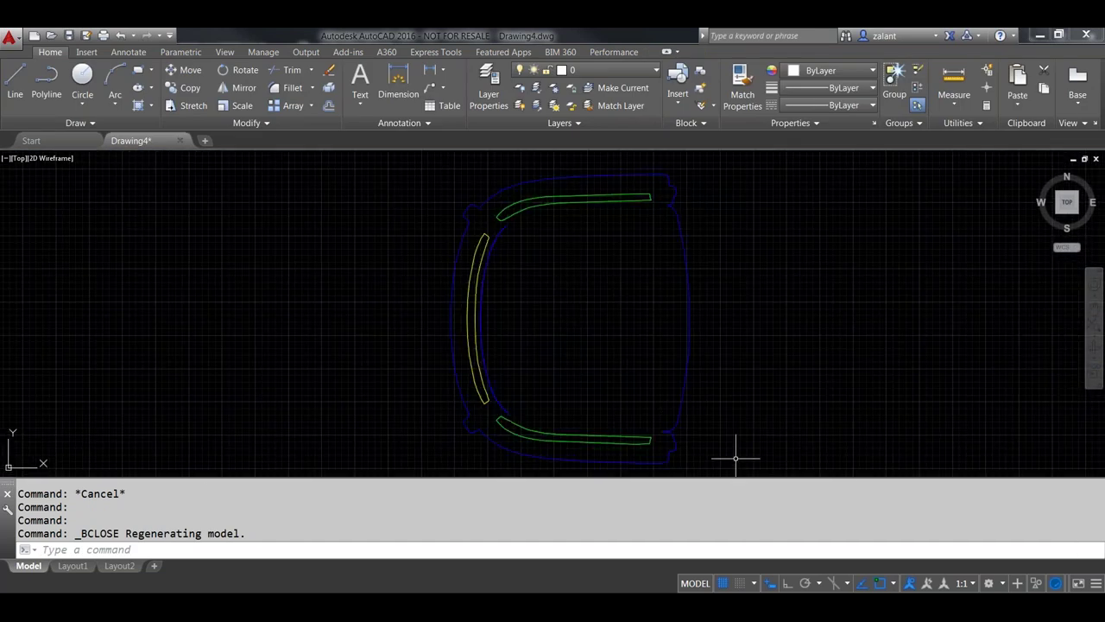
{"action": "type", "text": "SETBYLAYer"}
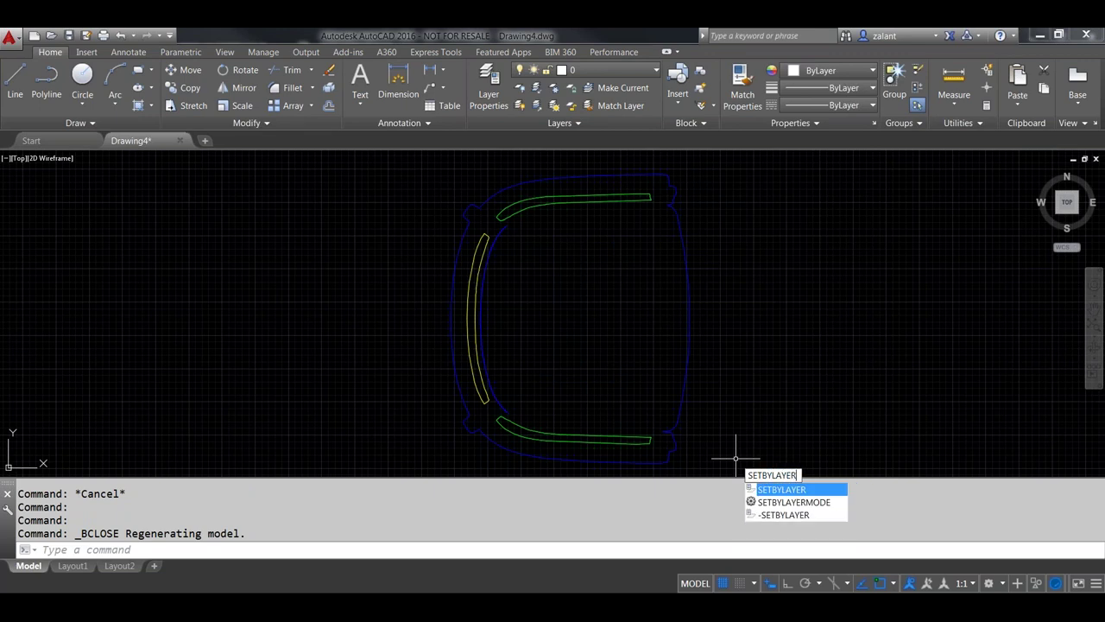
{"action": "key", "text": "Return"}
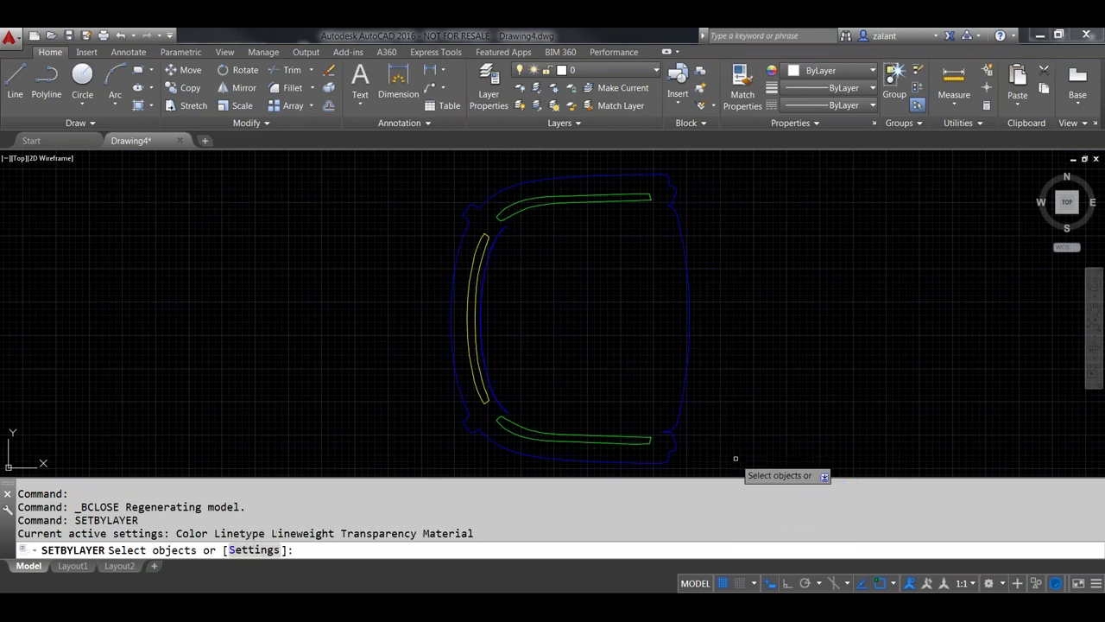
{"action": "left_click", "coordinate": [680, 411]}
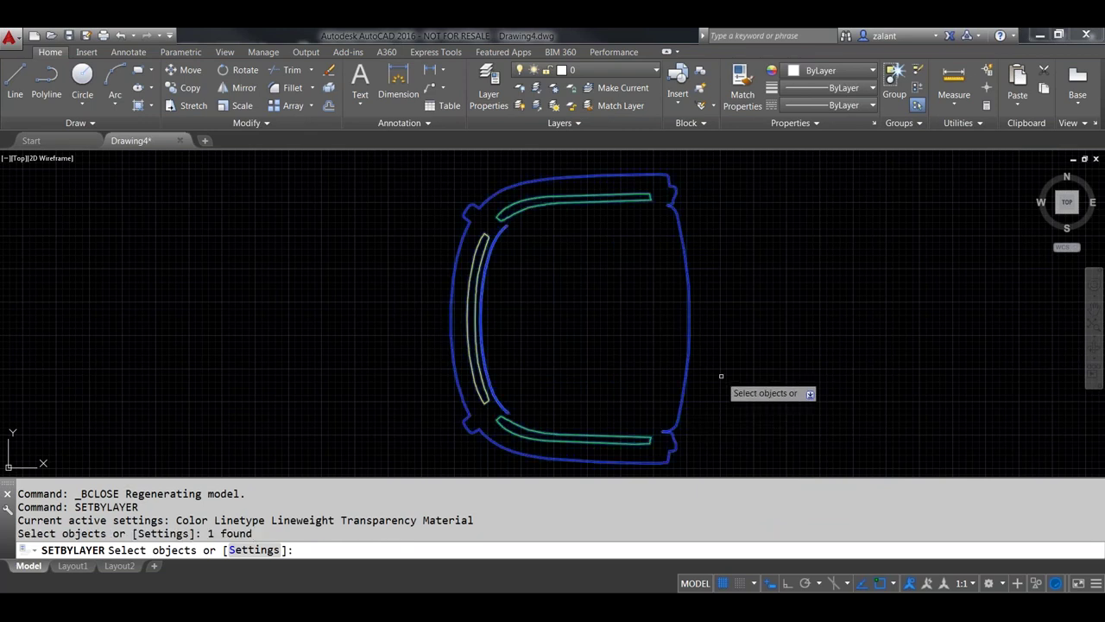
{"action": "key", "text": "Return"}
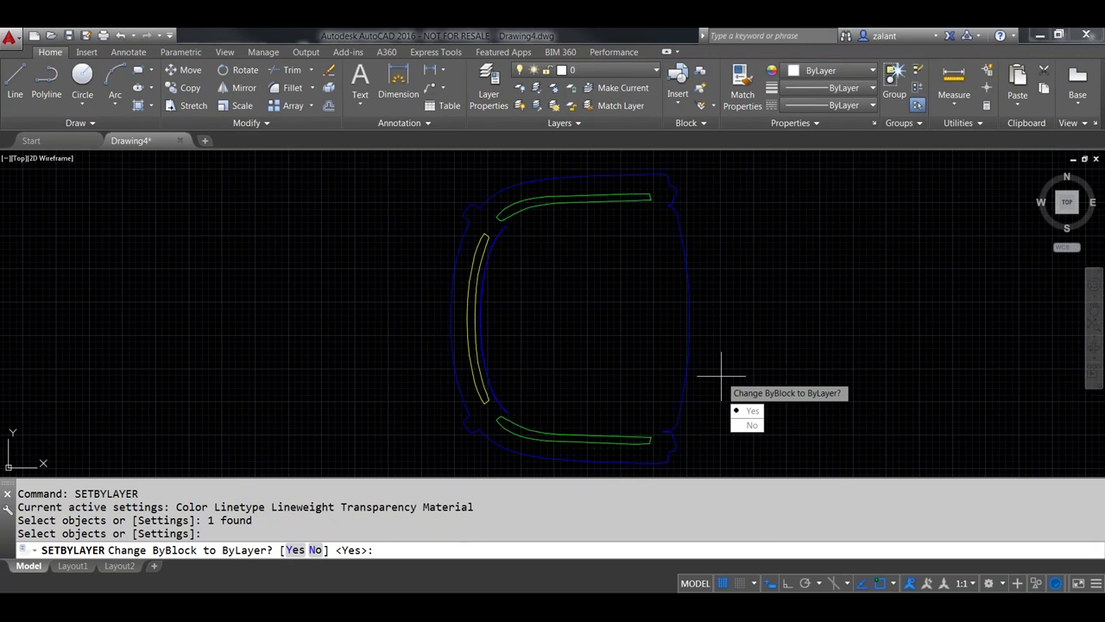
{"action": "key", "text": "Return"}
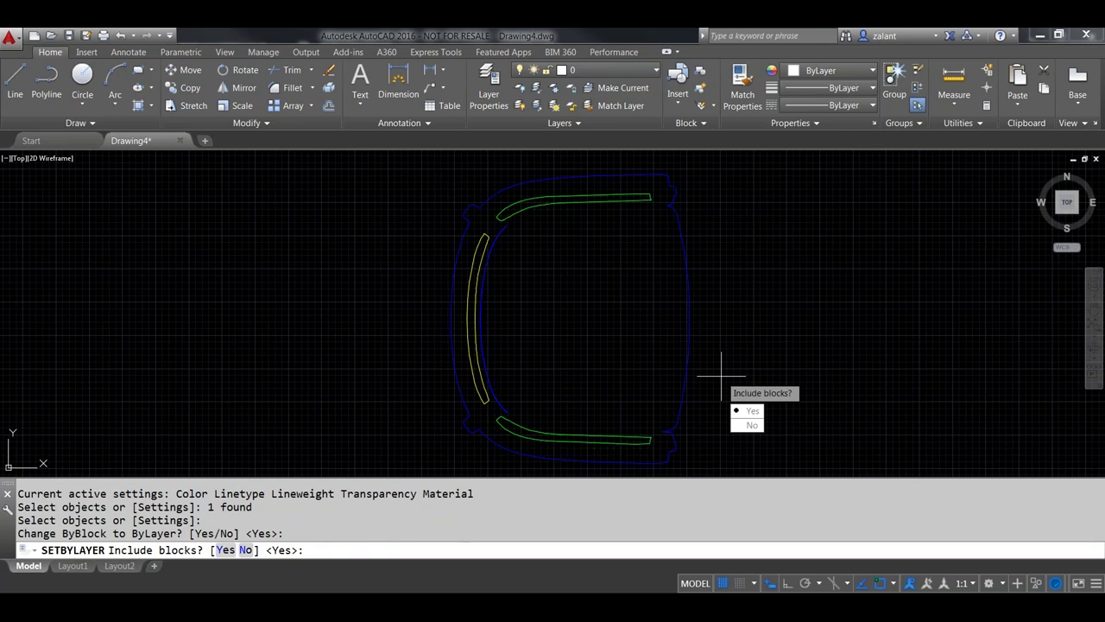
{"action": "key", "text": "Return"}
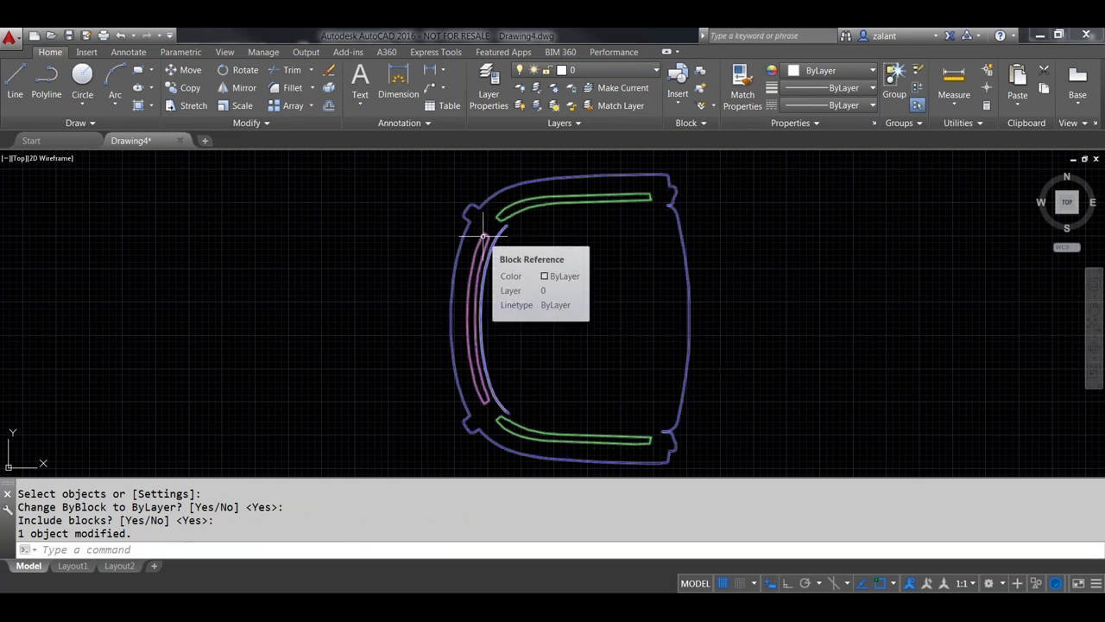
Check the SEAT-VIEW layer's color and reopen the Chair_2D block definition in the Block Editor.
{"action": "left_click", "coordinate": [656, 70]}
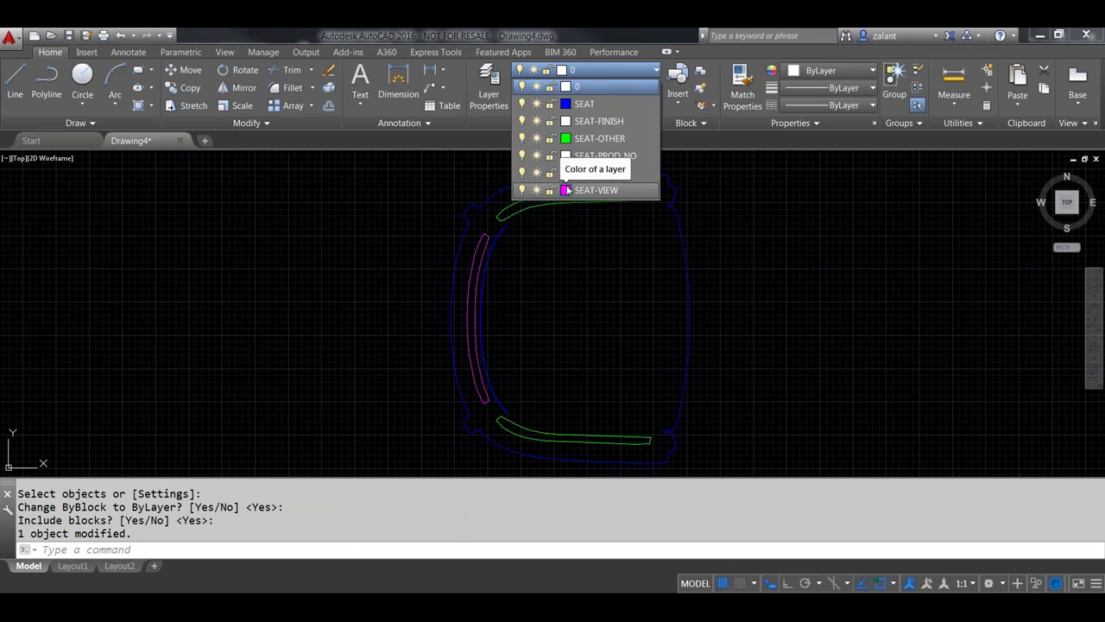
{"action": "left_click", "coordinate": [710, 334]}
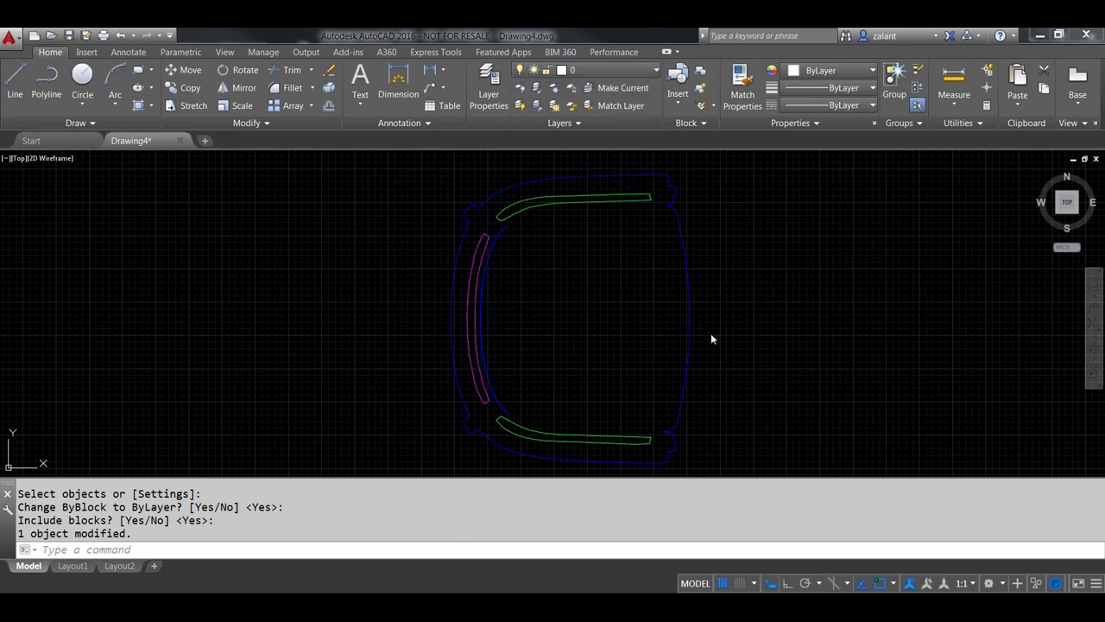
{"action": "left_click", "coordinate": [728, 363]}
{"action": "left_click", "coordinate": [636, 284]}
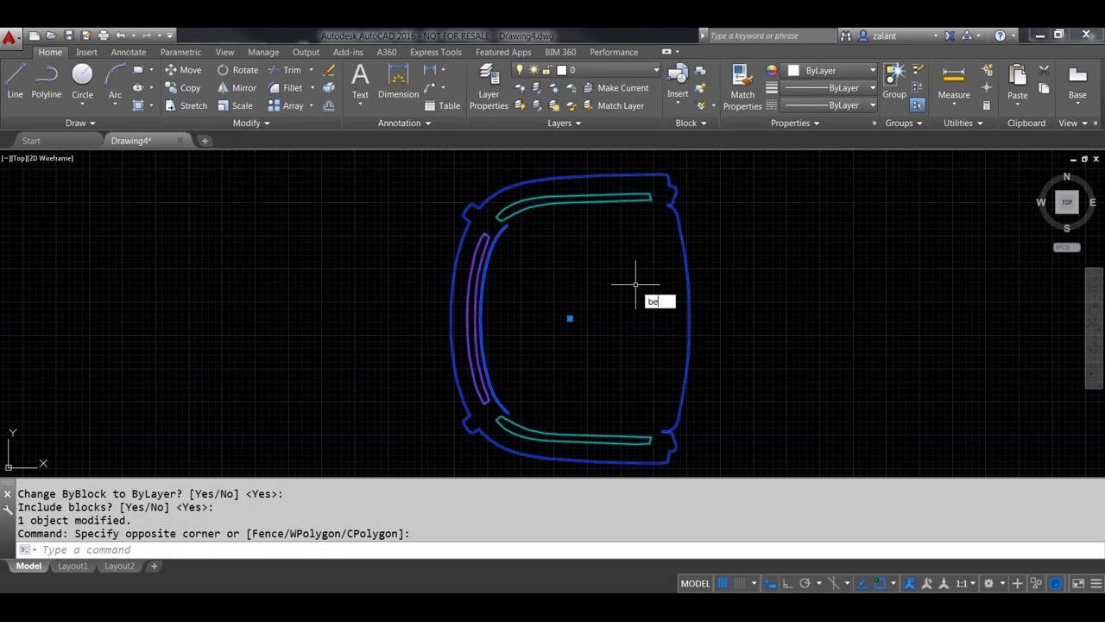
{"action": "double_click", "coordinate": [642, 284]}
{"action": "left_click", "coordinate": [473, 405]}
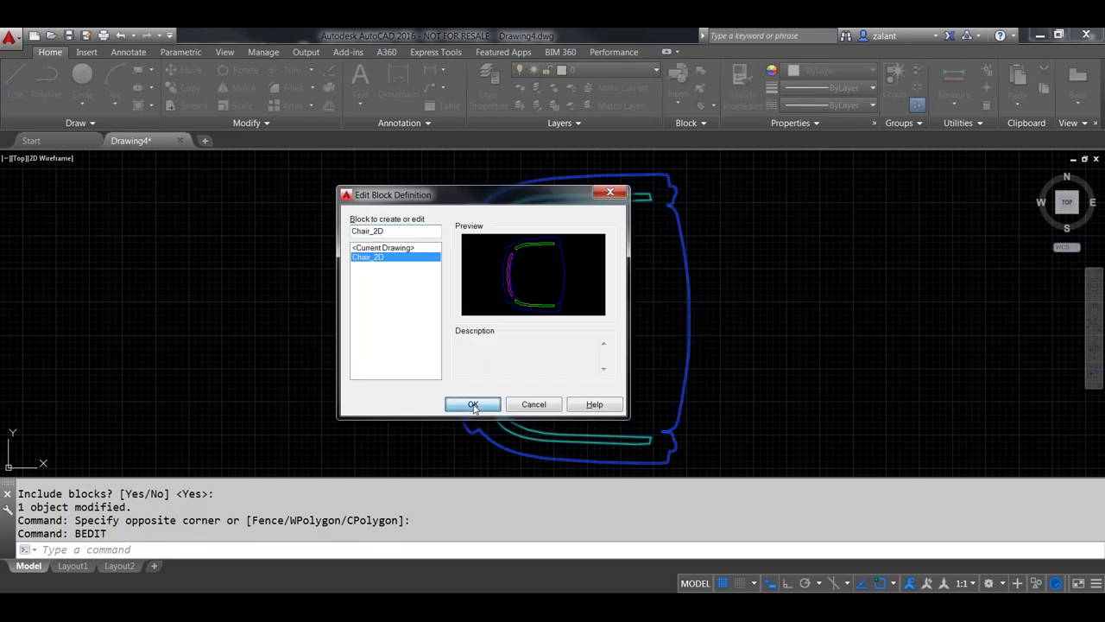
Check the color and layer properties of the chair's curved backrest polyline, leaving it deselected.
{"action": "left_click", "coordinate": [469, 305]}
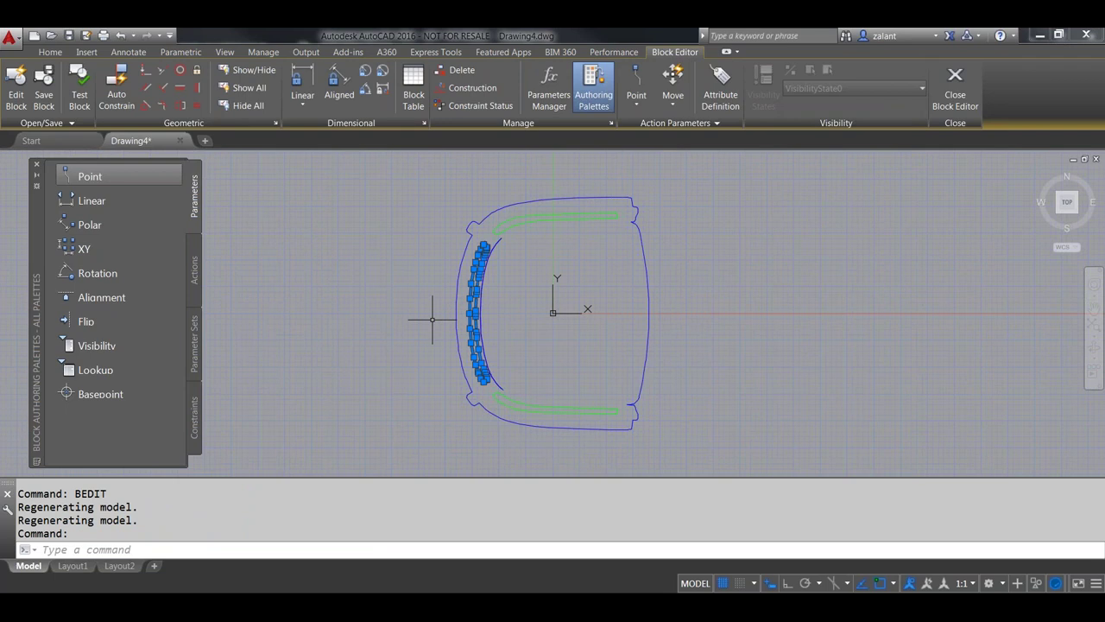
{"action": "key", "text": "ctrl+1"}
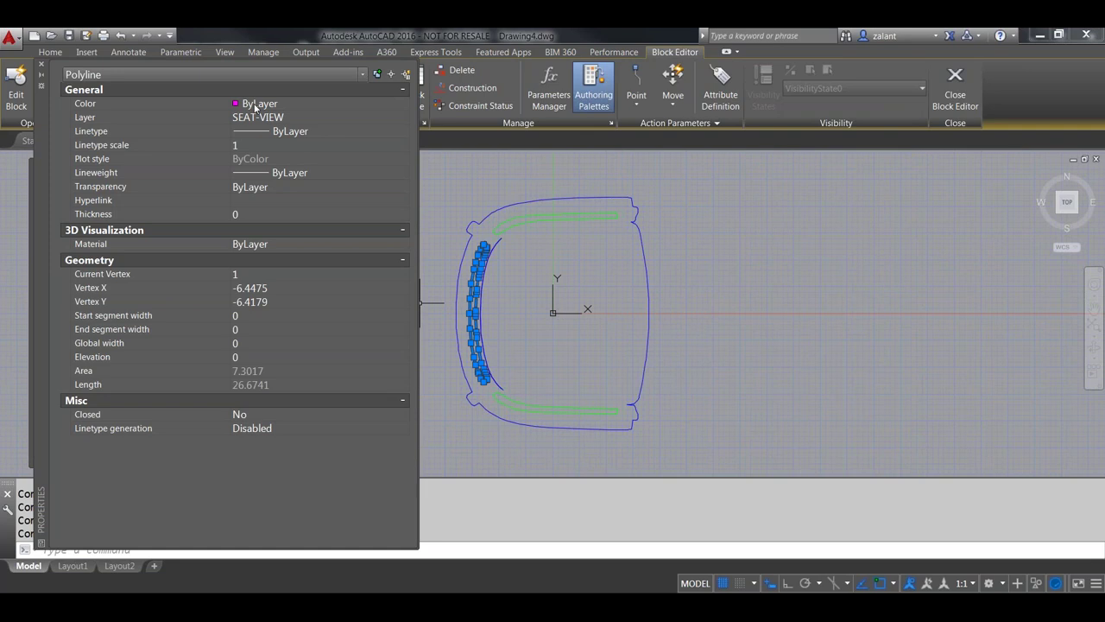
{"action": "left_click", "coordinate": [41, 65]}
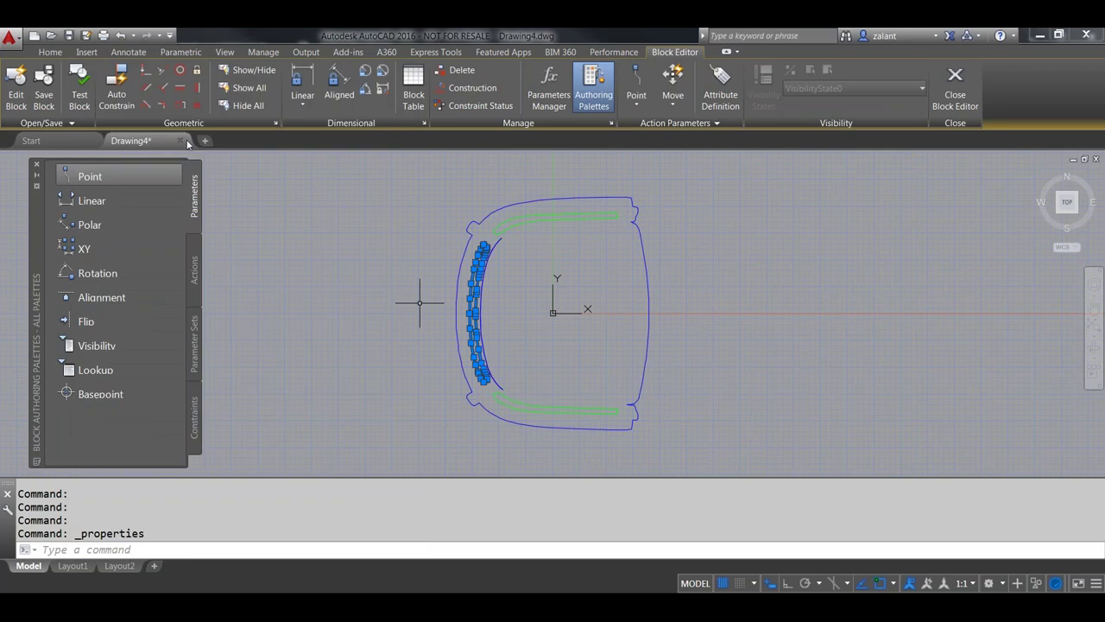
{"action": "key", "text": "Escape"}
Check the shared color property of all the block's polylines together, leaving them deselected.
{"action": "left_click", "coordinate": [678, 445]}
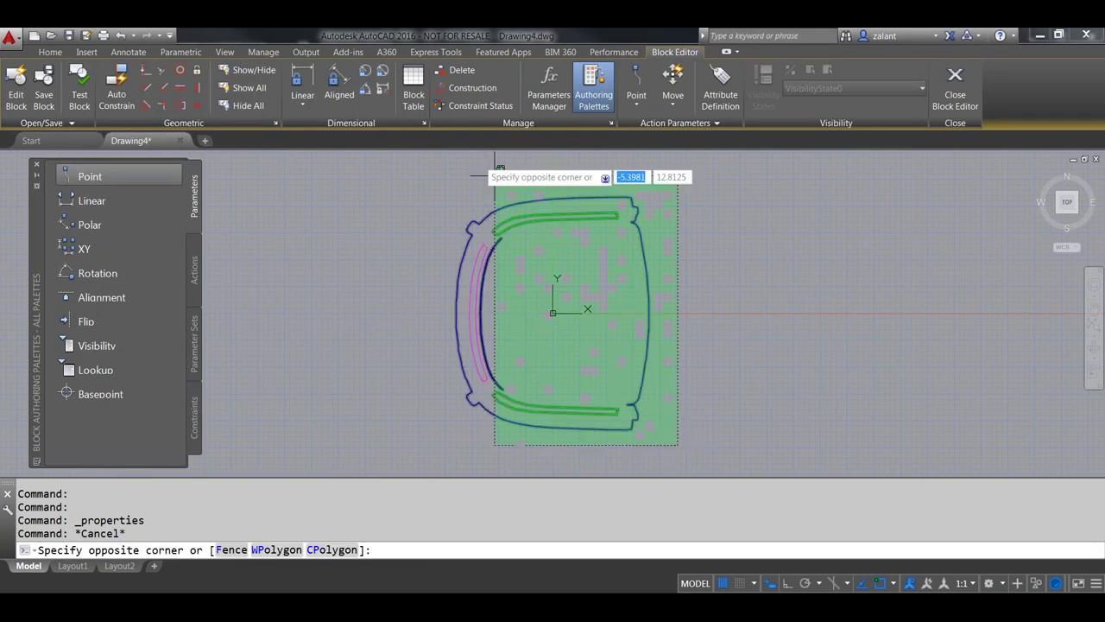
{"action": "left_click", "coordinate": [425, 182]}
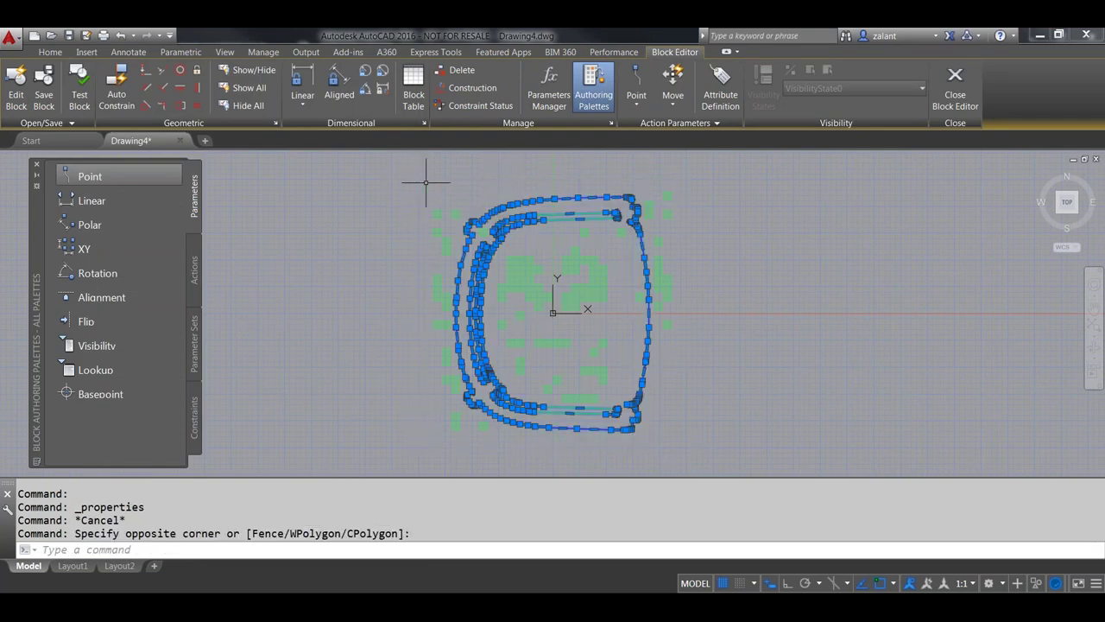
{"action": "key", "text": "ctrl+1"}
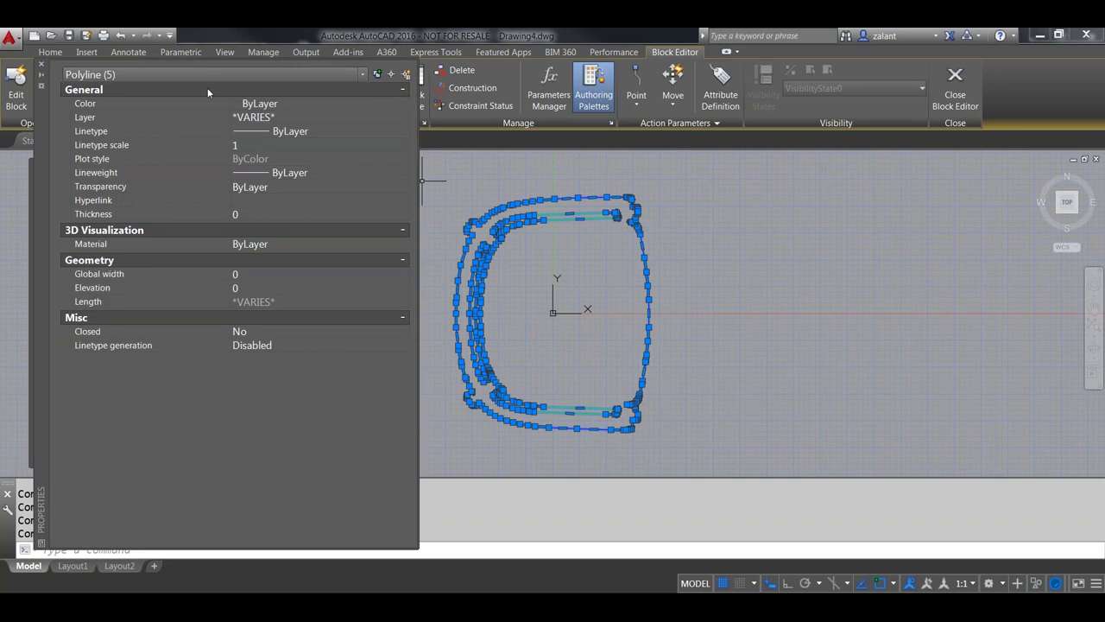
{"action": "left_click", "coordinate": [302, 104]}
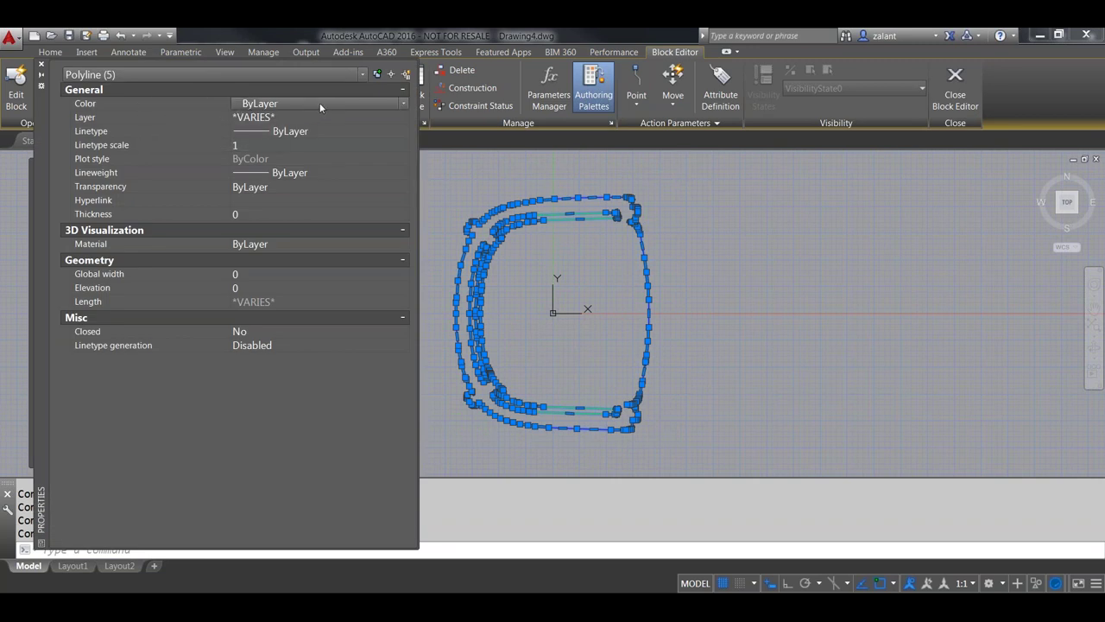
{"action": "left_click", "coordinate": [41, 63]}
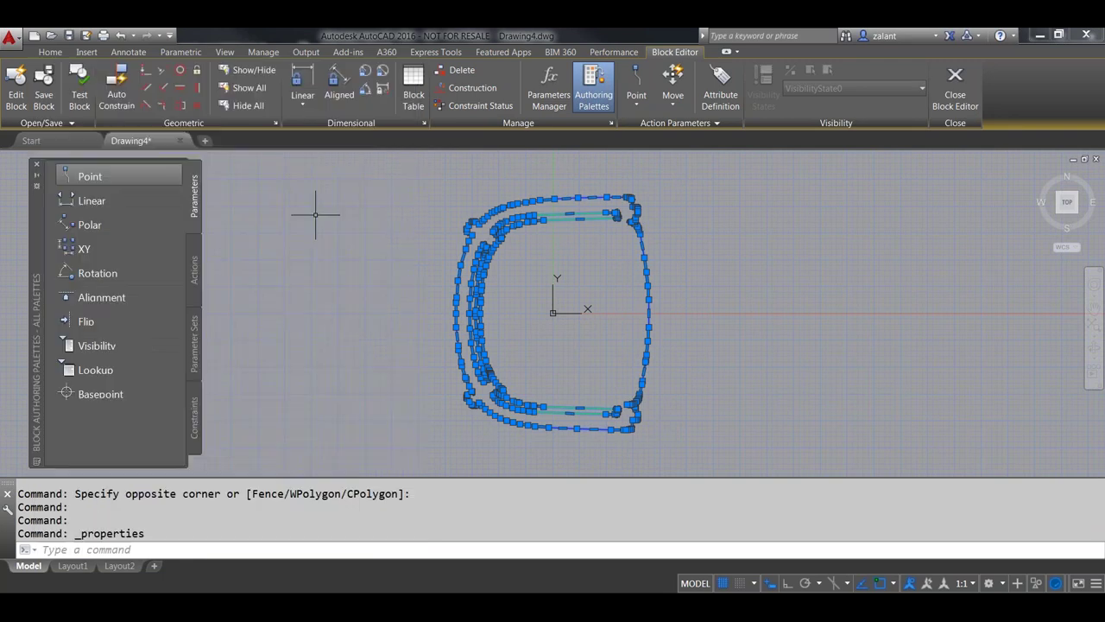
{"action": "key", "text": "Escape"}
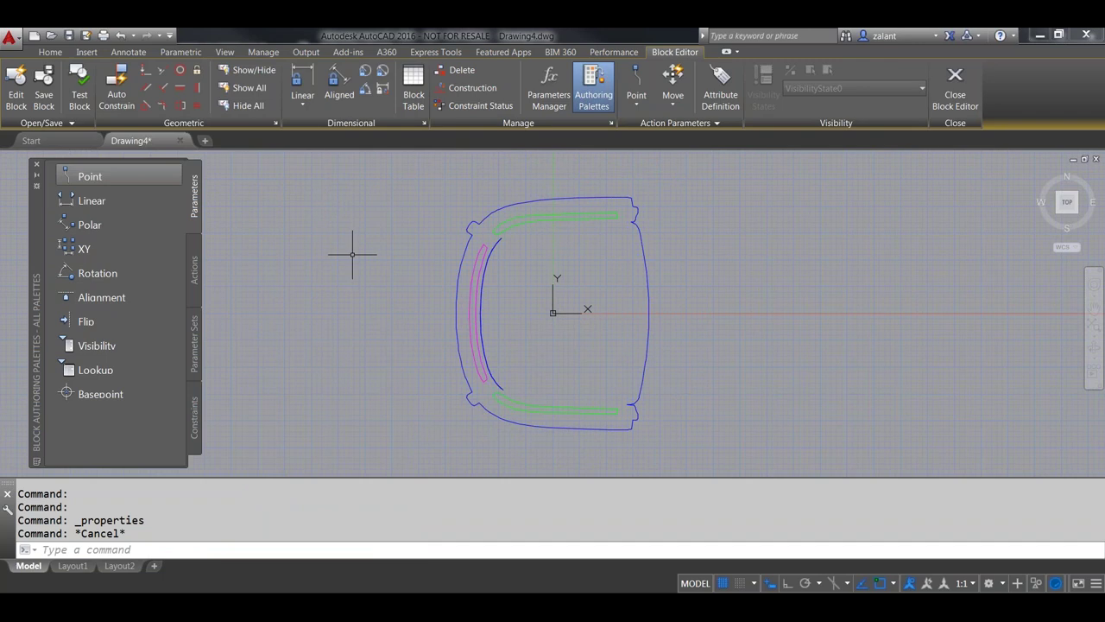
Exit the Block Editor and close Drawing4 without saving it.
{"action": "left_click", "coordinate": [954, 85]}
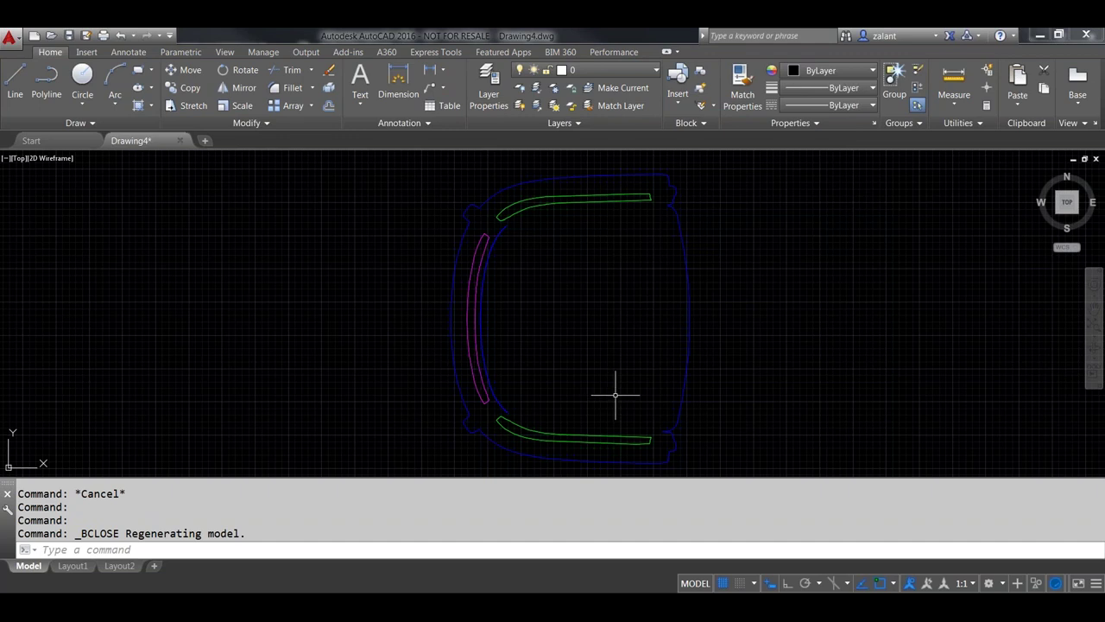
{"action": "left_click", "coordinate": [179, 140]}
{"action": "left_click", "coordinate": [564, 348]}
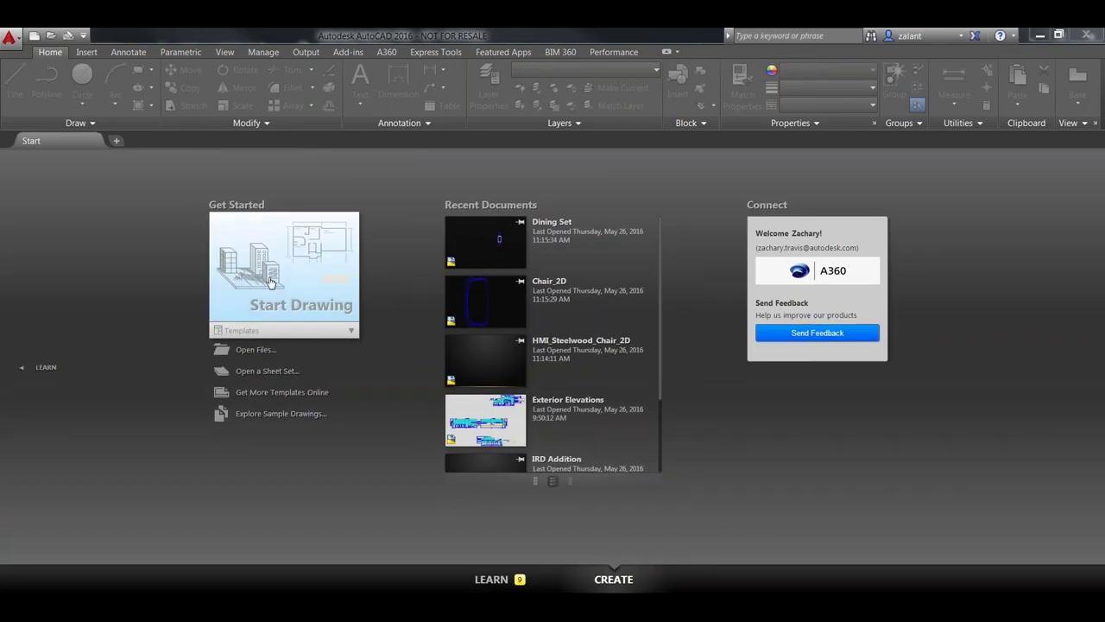
Start a new drawing and draw a rectangle near the middle of the drawing area.
{"action": "left_click", "coordinate": [270, 283]}
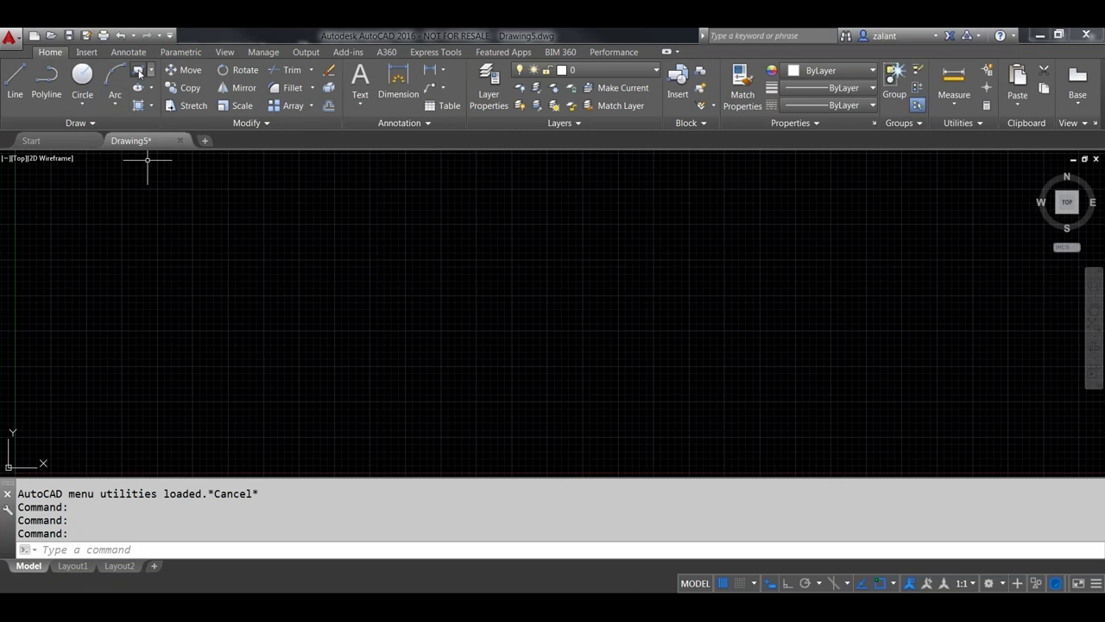
{"action": "left_click", "coordinate": [139, 70]}
{"action": "left_click", "coordinate": [380, 256]}
{"action": "left_click", "coordinate": [478, 339]}
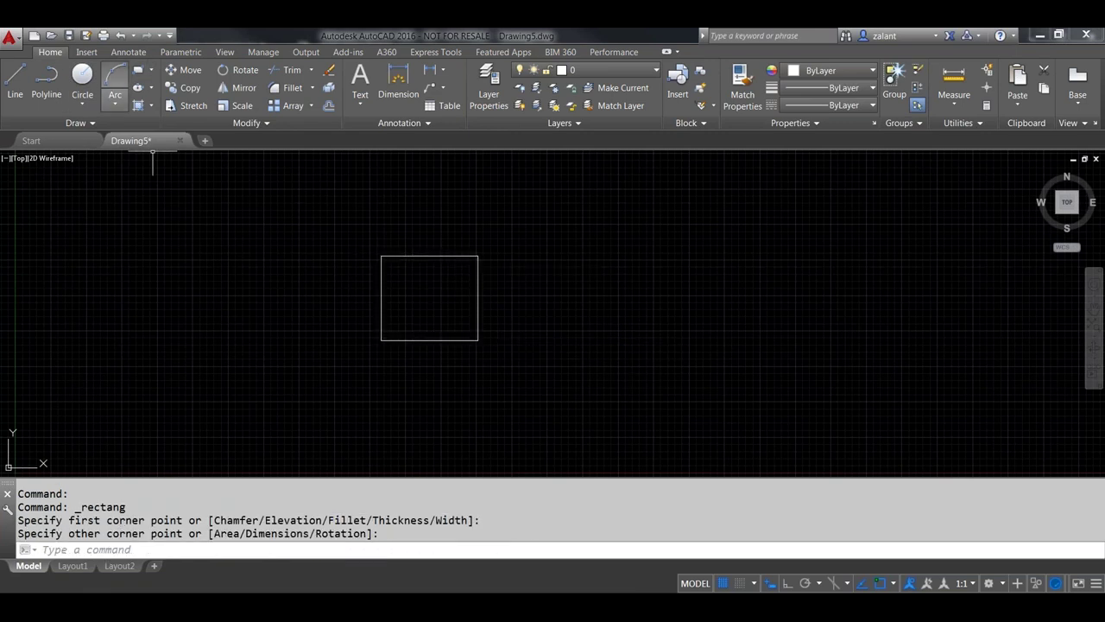
Draw a circle centered on the rectangle's lower-right corner, with a radius less than half the rectangle's width.
{"action": "left_click", "coordinate": [82, 76]}
{"action": "left_click", "coordinate": [479, 341]}
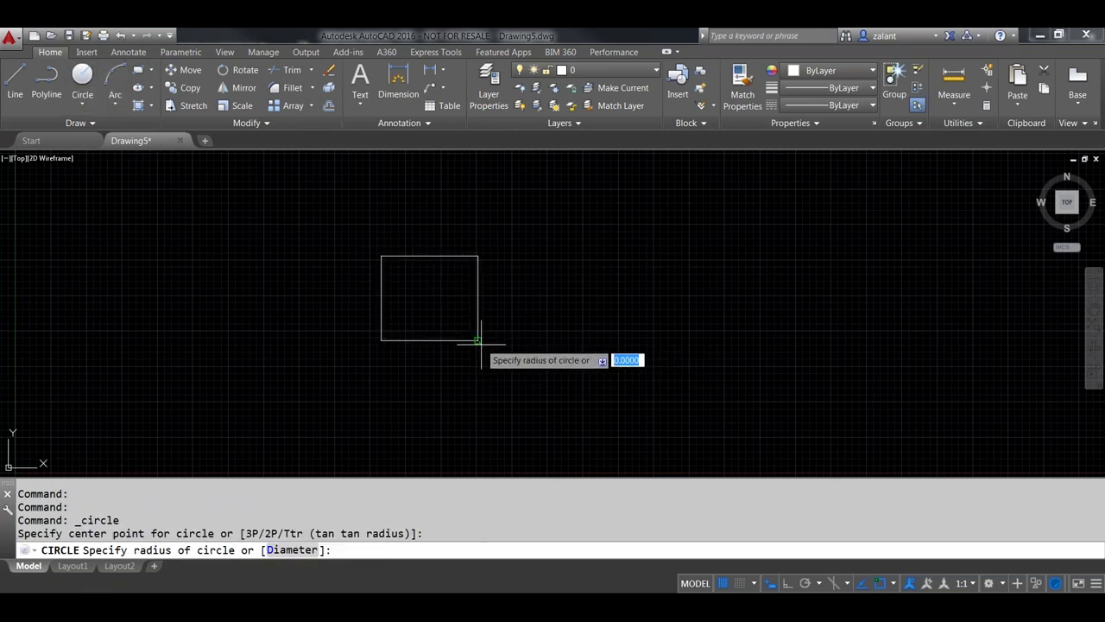
{"action": "left_click", "coordinate": [505, 364]}
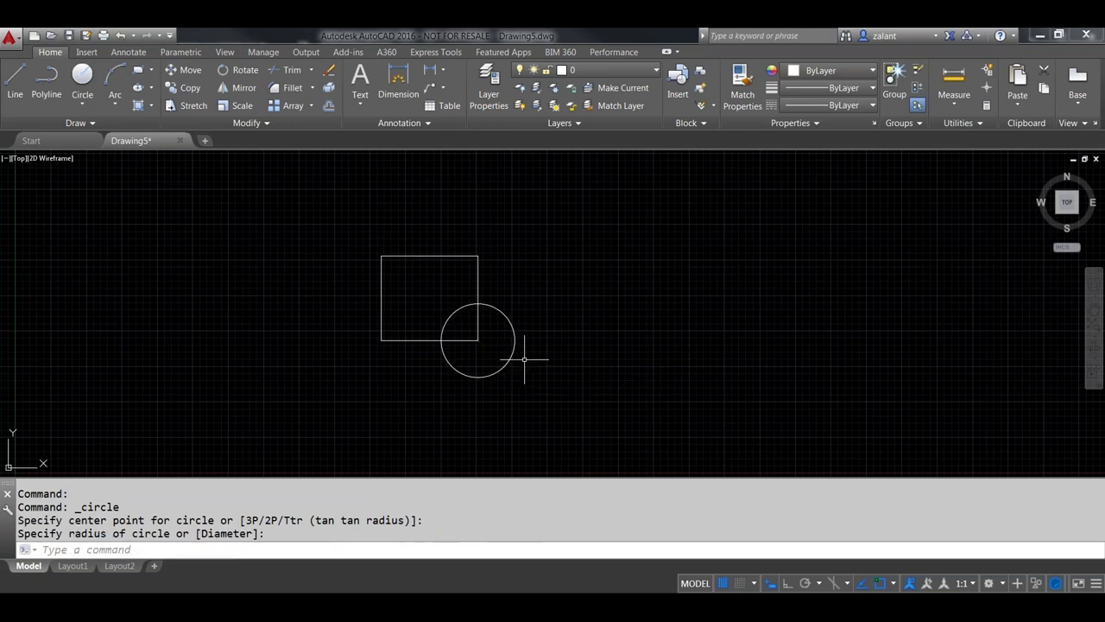
Copy the circle from its center to the rectangle's other three corners.
{"action": "left_click_drag", "start_coordinate": [518, 363], "coordinate": [506, 347]}
{"action": "right_click", "coordinate": [507, 349]}
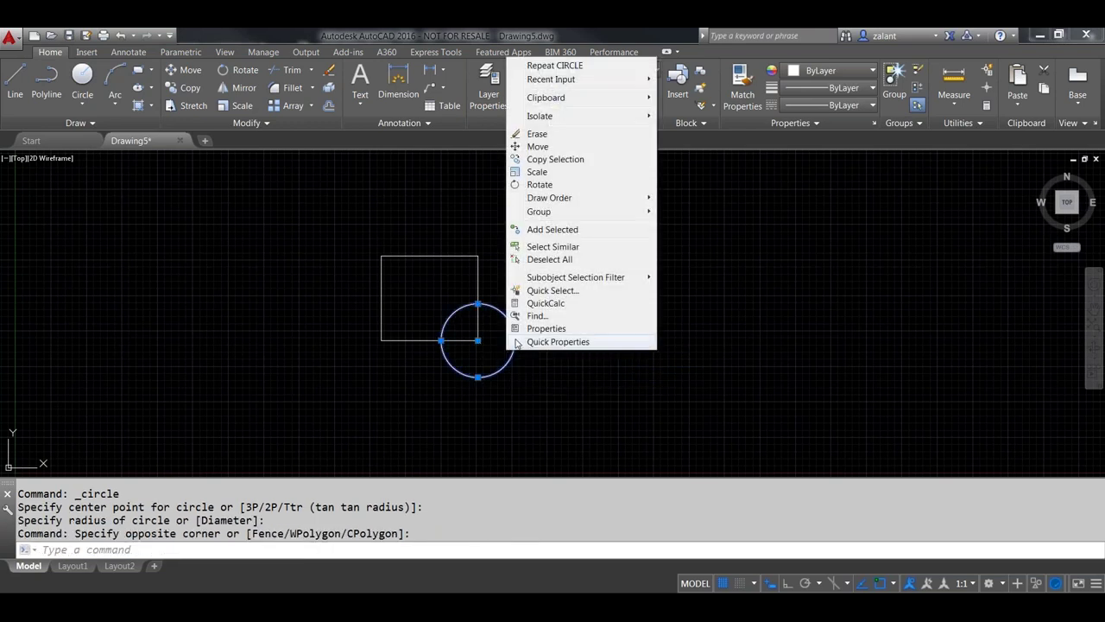
{"action": "left_click", "coordinate": [553, 159]}
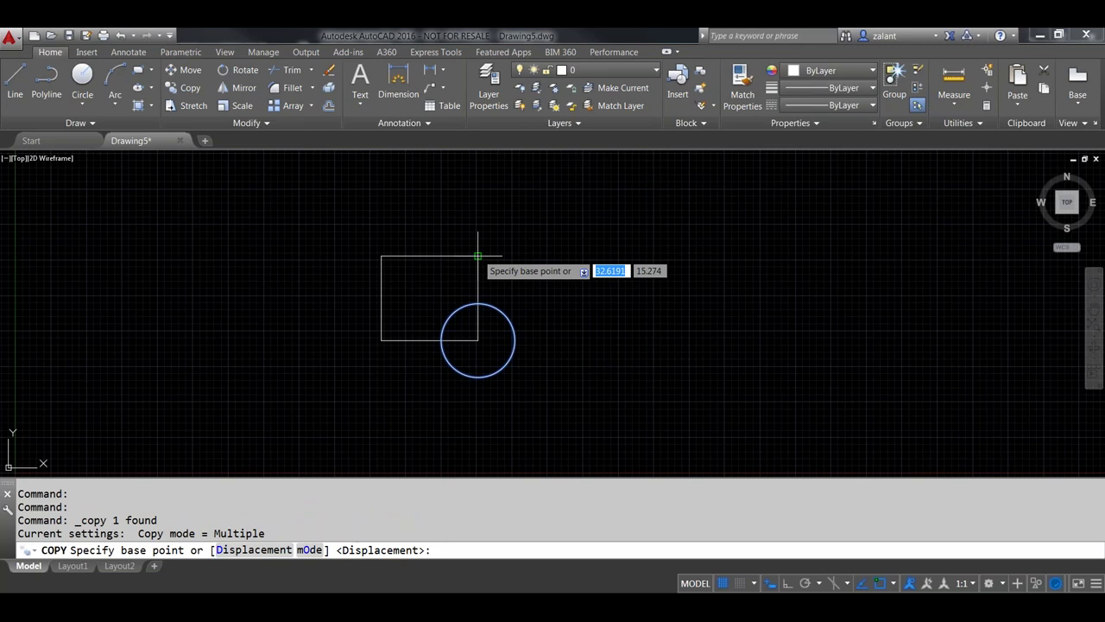
{"action": "left_click", "coordinate": [477, 340]}
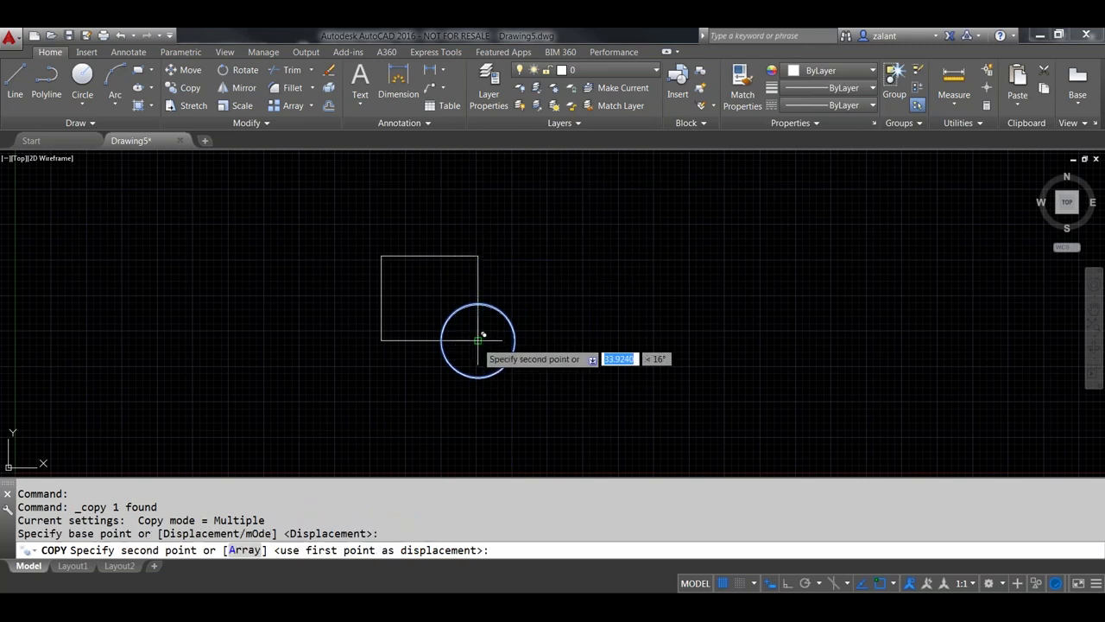
{"action": "left_click", "coordinate": [477, 255]}
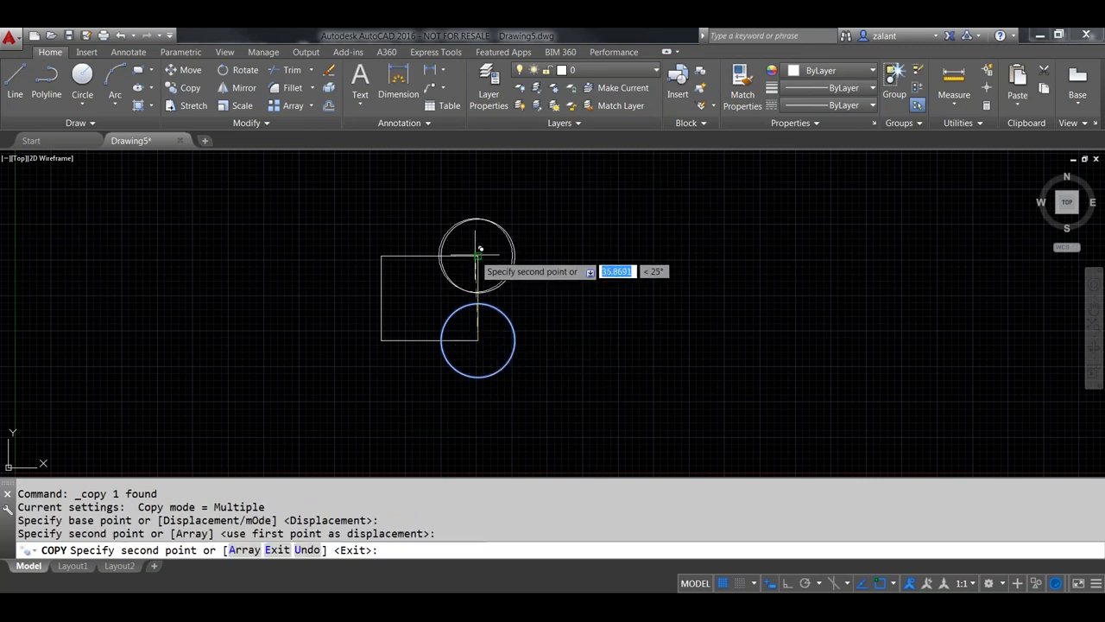
{"action": "left_click", "coordinate": [381, 255]}
{"action": "left_click", "coordinate": [381, 340]}
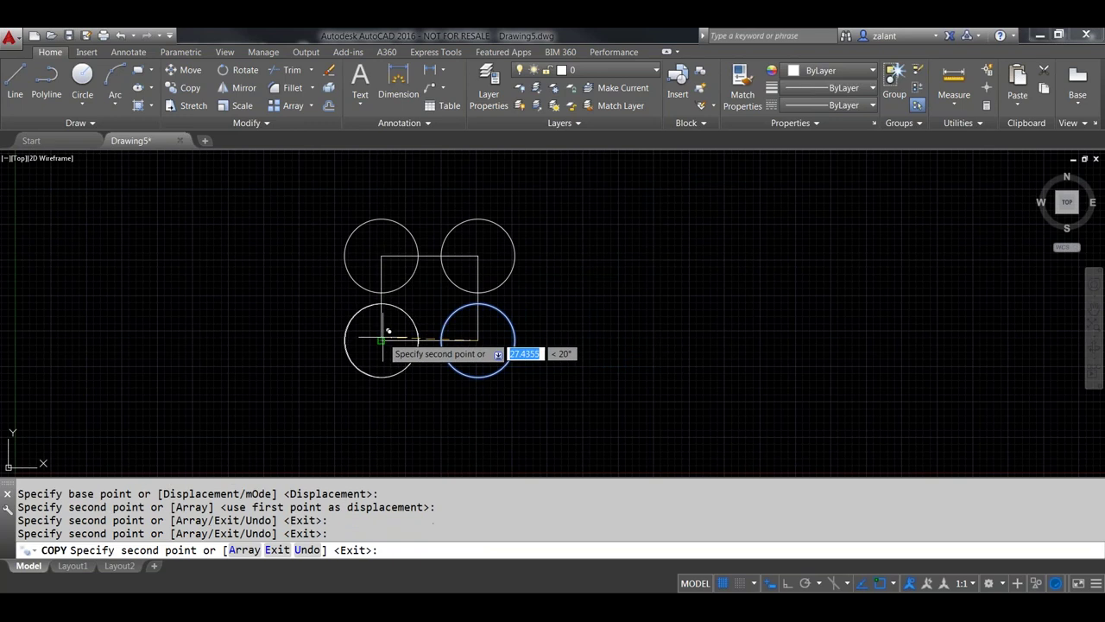
{"action": "key", "text": "Return"}
{"action": "left_click", "coordinate": [607, 402]}
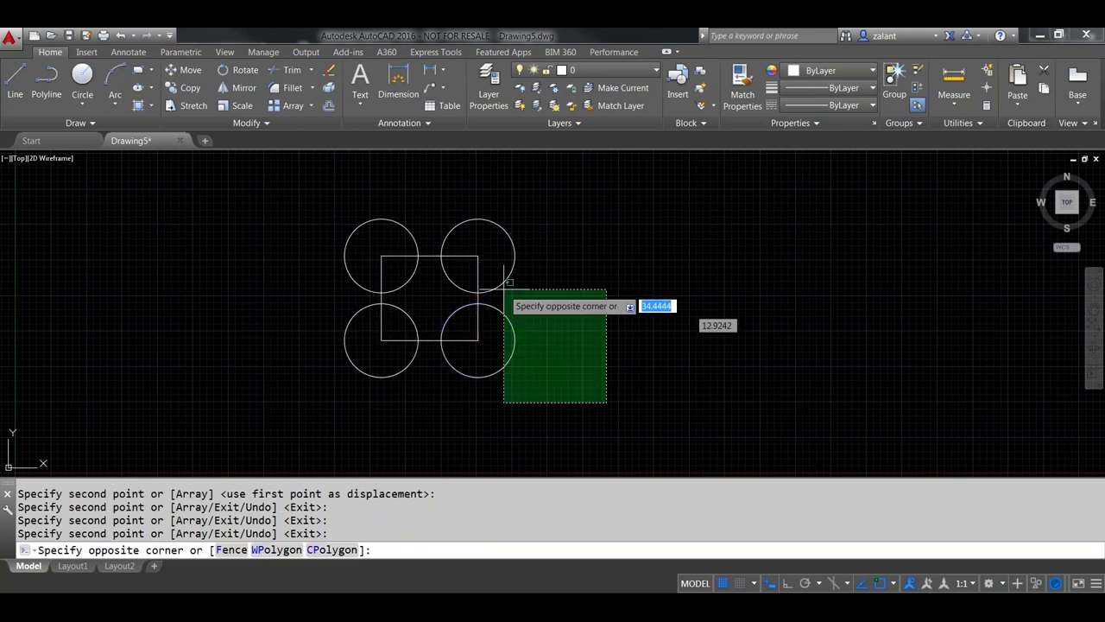
{"action": "left_click", "coordinate": [321, 195]}
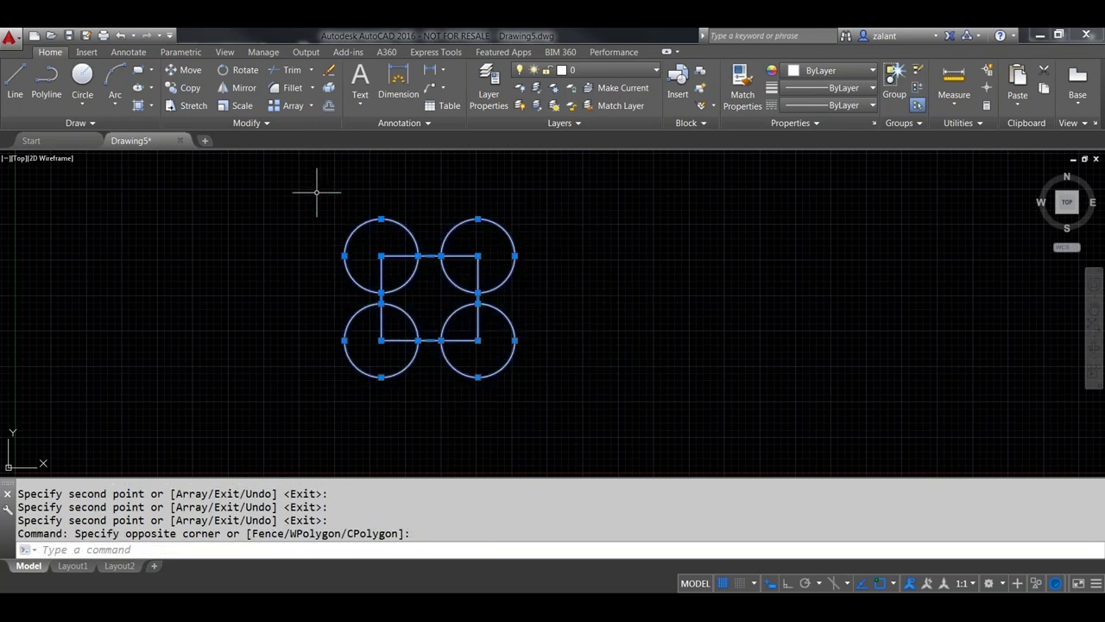
{"action": "type", "text": "BLOCK"}
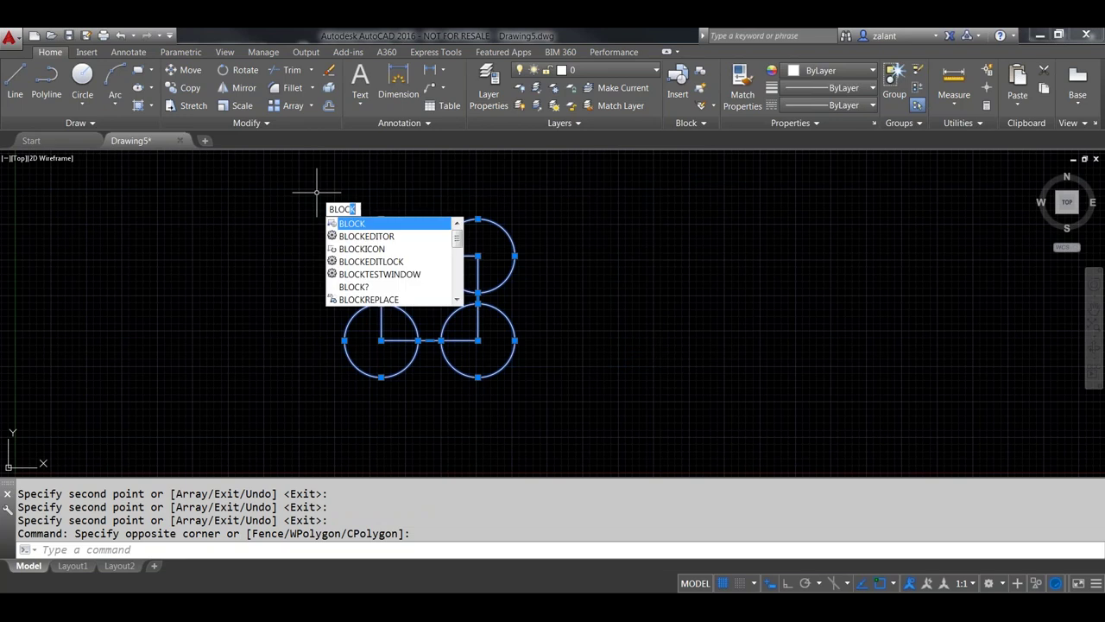
{"action": "key", "text": "Return"}
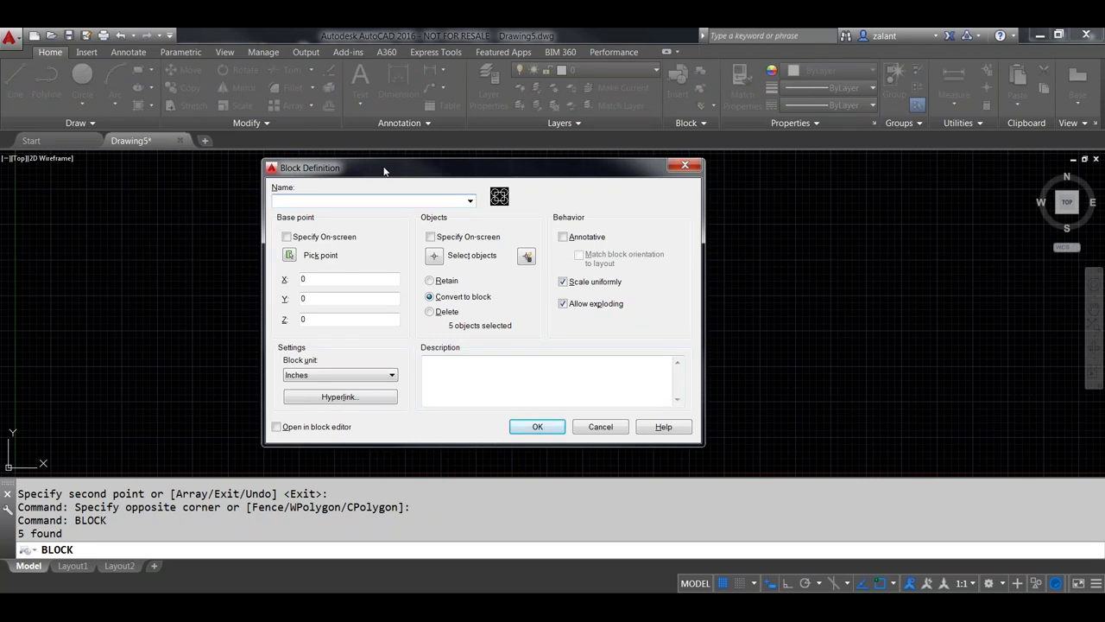
{"action": "left_click", "coordinate": [596, 425]}
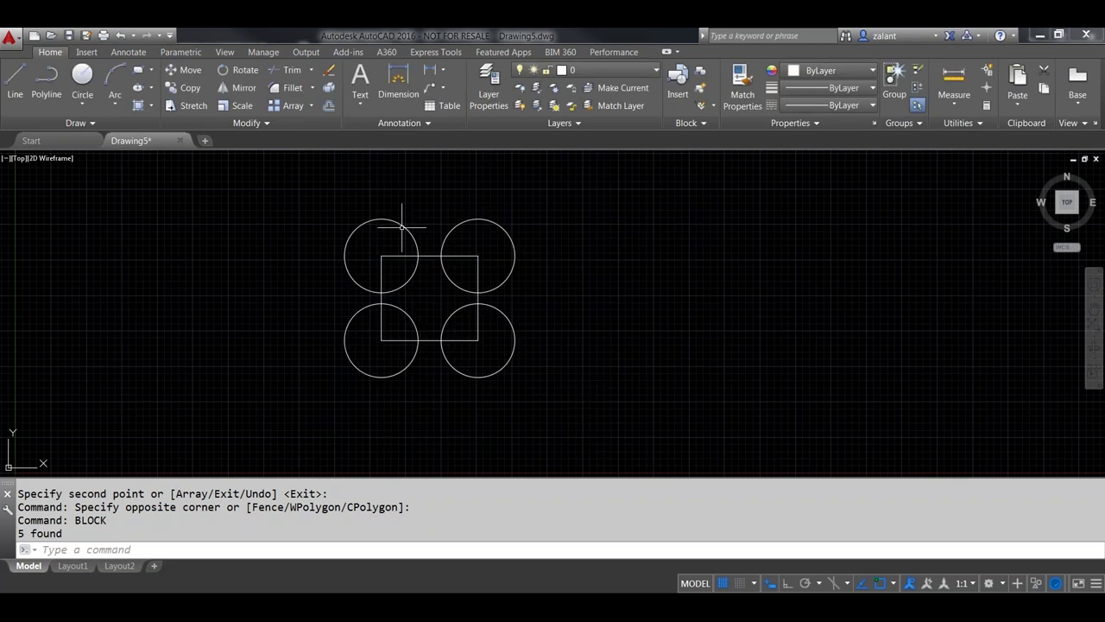
Start WBLOCK on the rectangle and four circles, and name the destination file MyNewBlock in the Documents folder.
{"action": "scroll", "coordinate": [486, 331], "scroll_direction": "down", "scroll_amount": 3}
{"action": "middle_click_drag", "start_coordinate": [525, 282], "coordinate": [462, 323]}
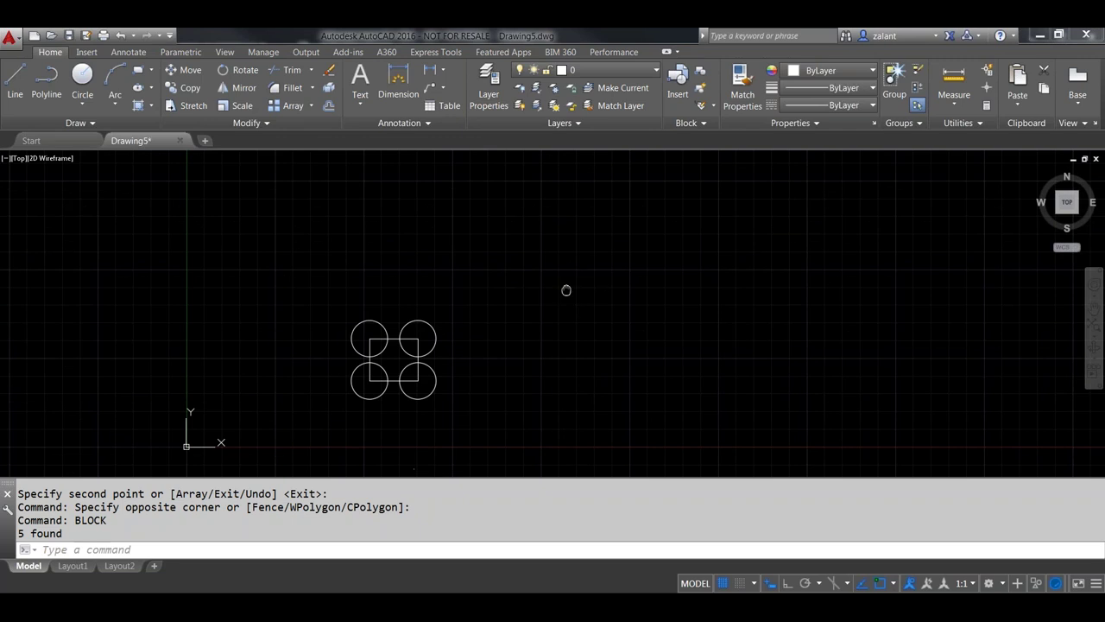
{"action": "middle_click_drag", "start_coordinate": [564, 288], "coordinate": [605, 249]}
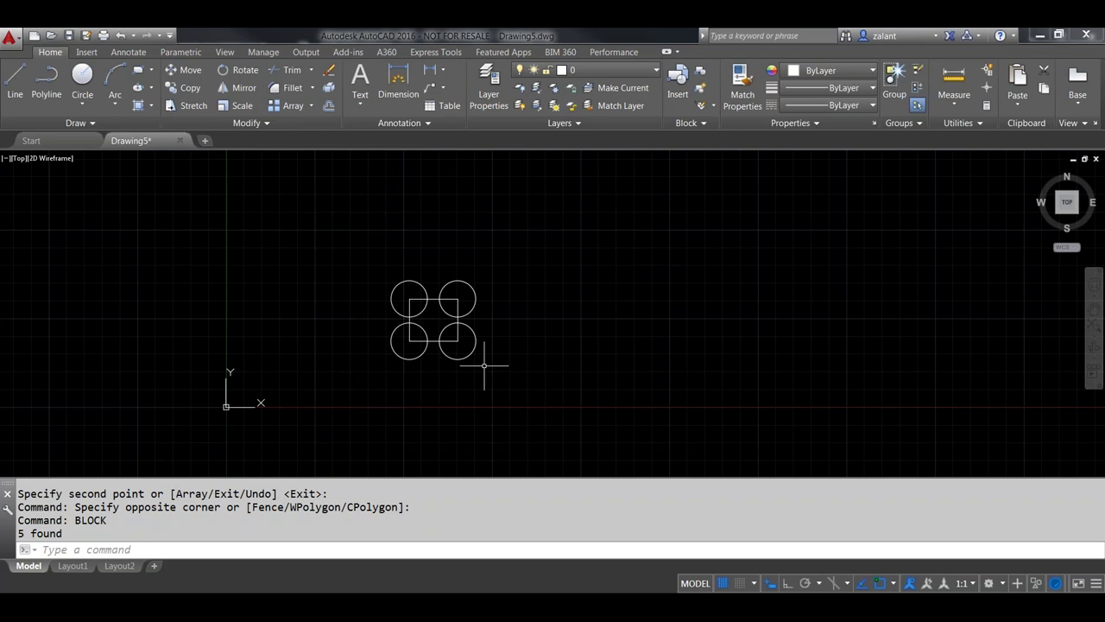
{"action": "left_click", "coordinate": [488, 372]}
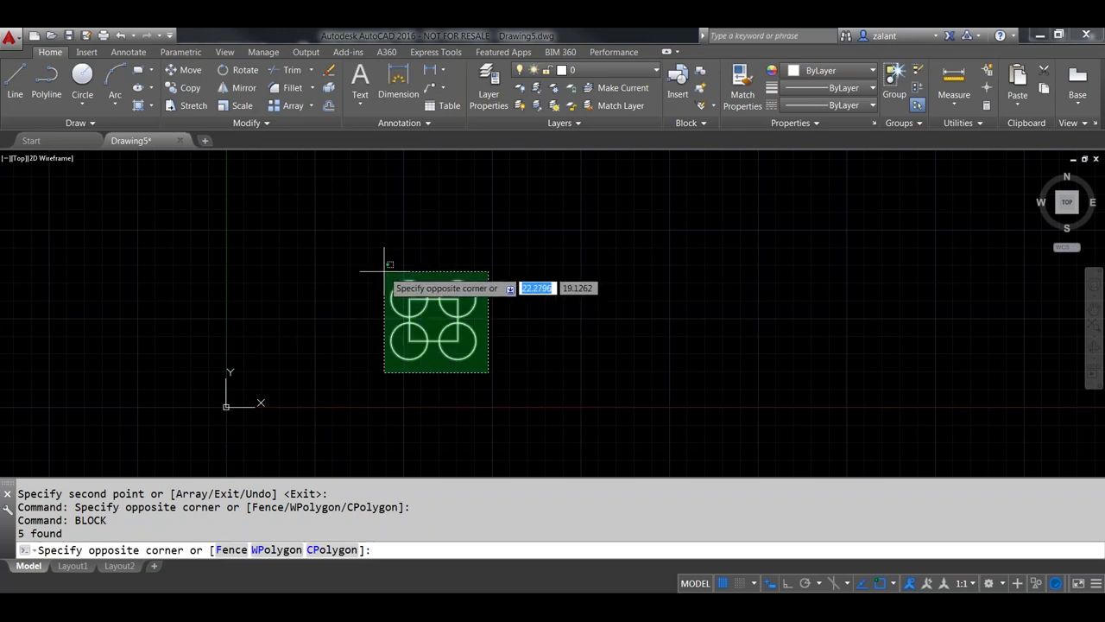
{"action": "left_click", "coordinate": [384, 274]}
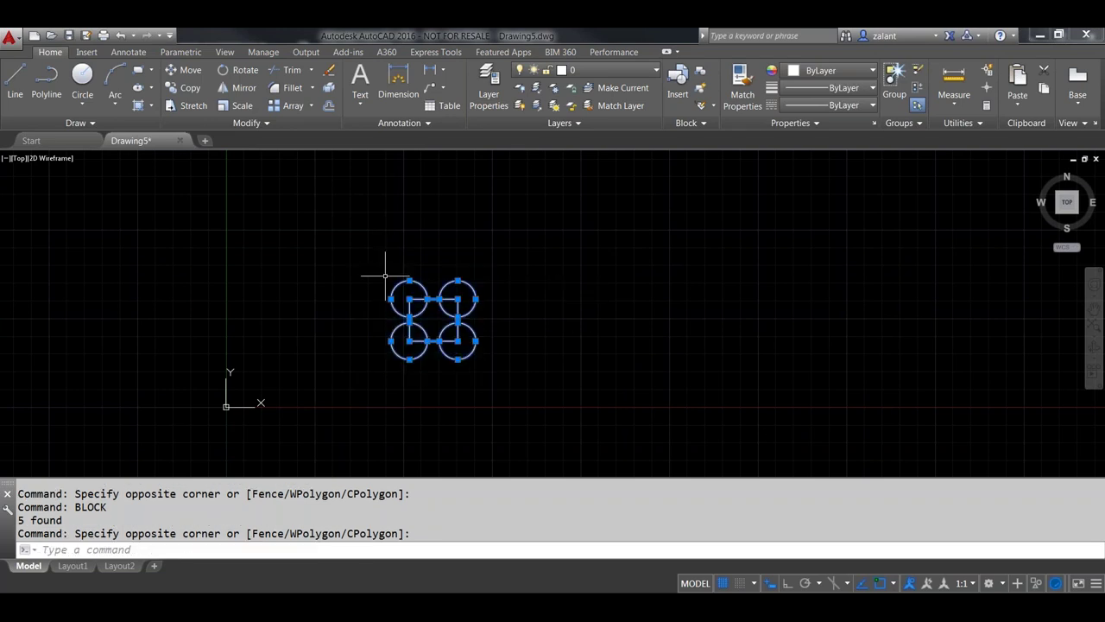
{"action": "type", "text": "BLOCK"}
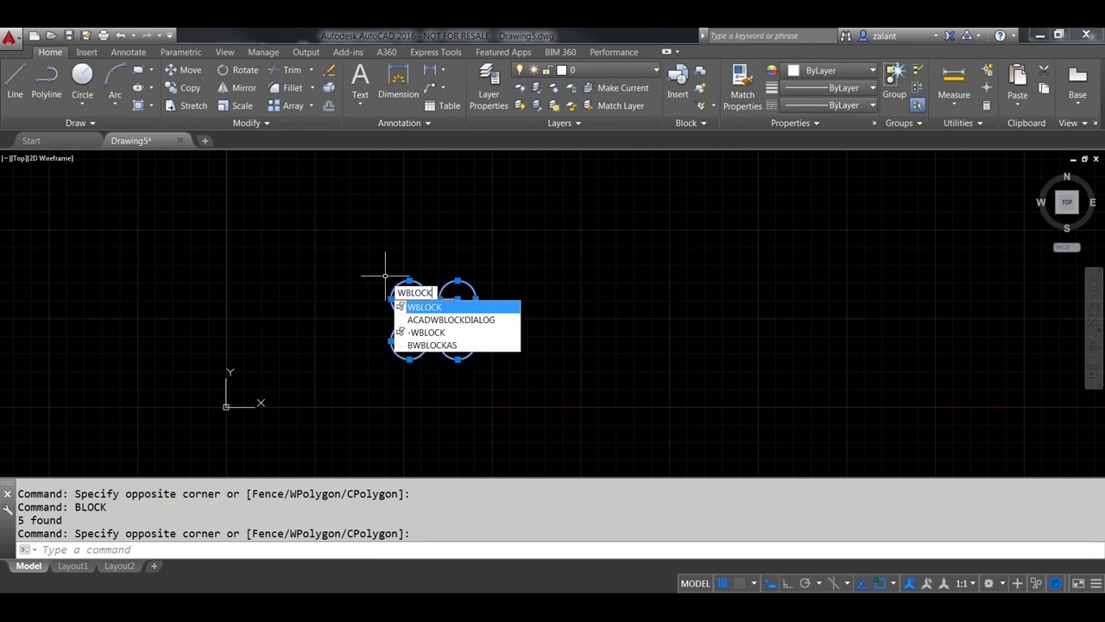
{"action": "key", "text": "Return"}
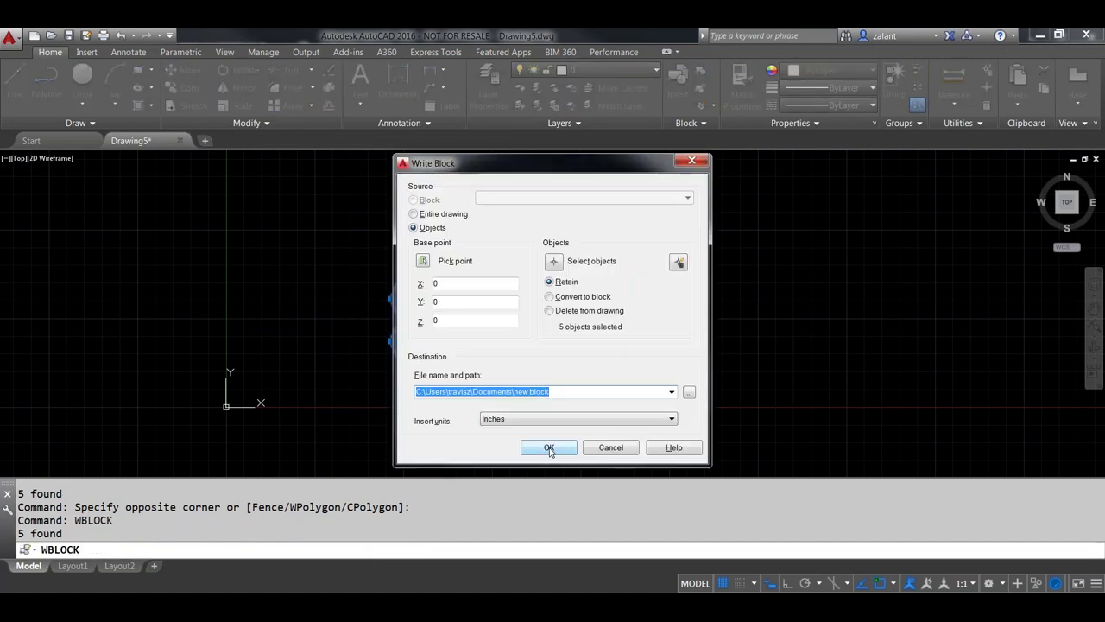
{"action": "left_click_drag", "start_coordinate": [534, 167], "coordinate": [696, 132]}
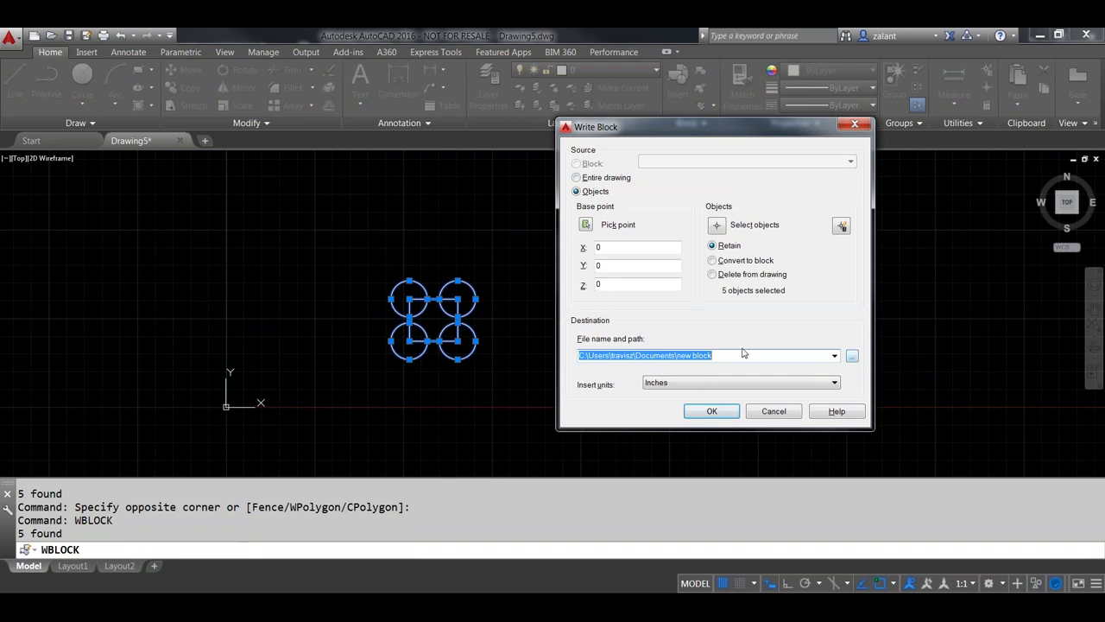
{"action": "left_click", "coordinate": [680, 355]}
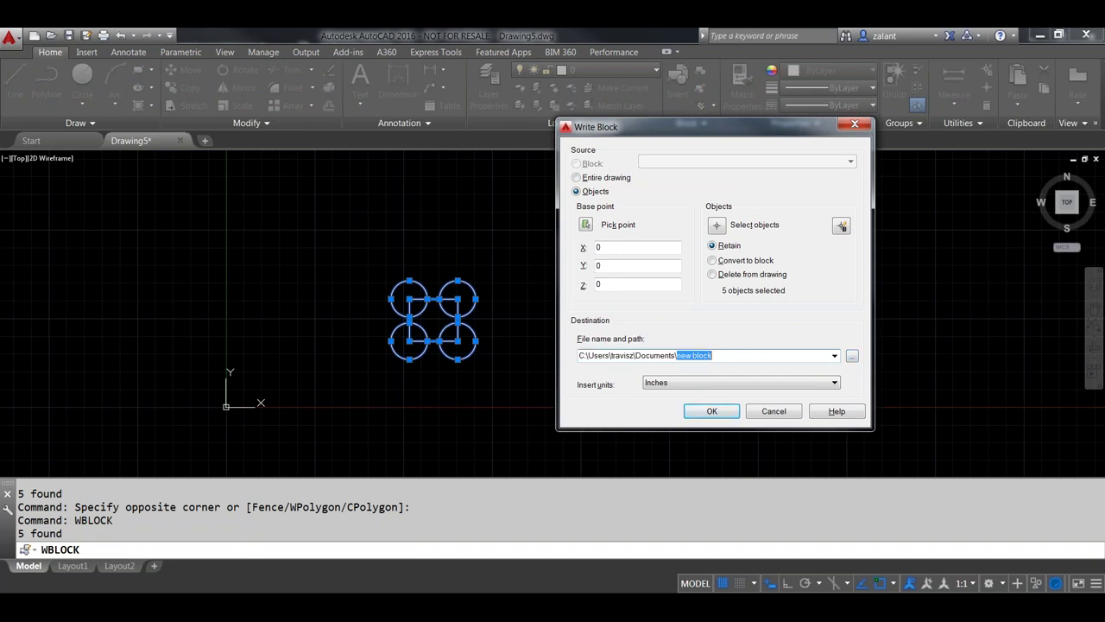
{"action": "type", "text": "MyNewBloc"}
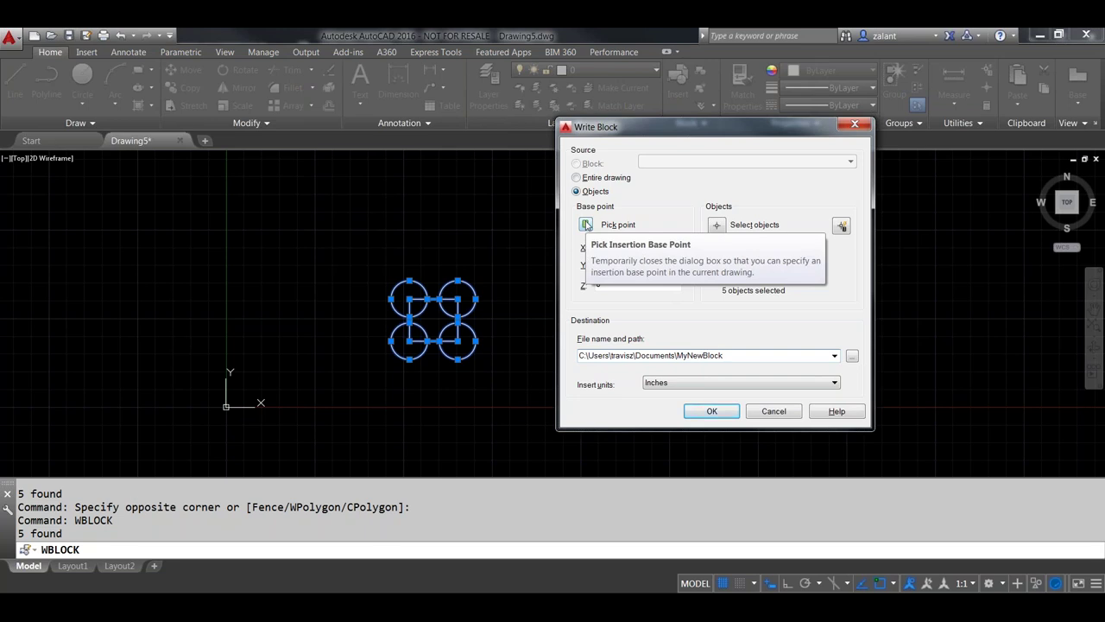
Set the block's base point at the rectangle's geometric center and write the block file in inches, retaining the original objects.
{"action": "left_click", "coordinate": [586, 226]}
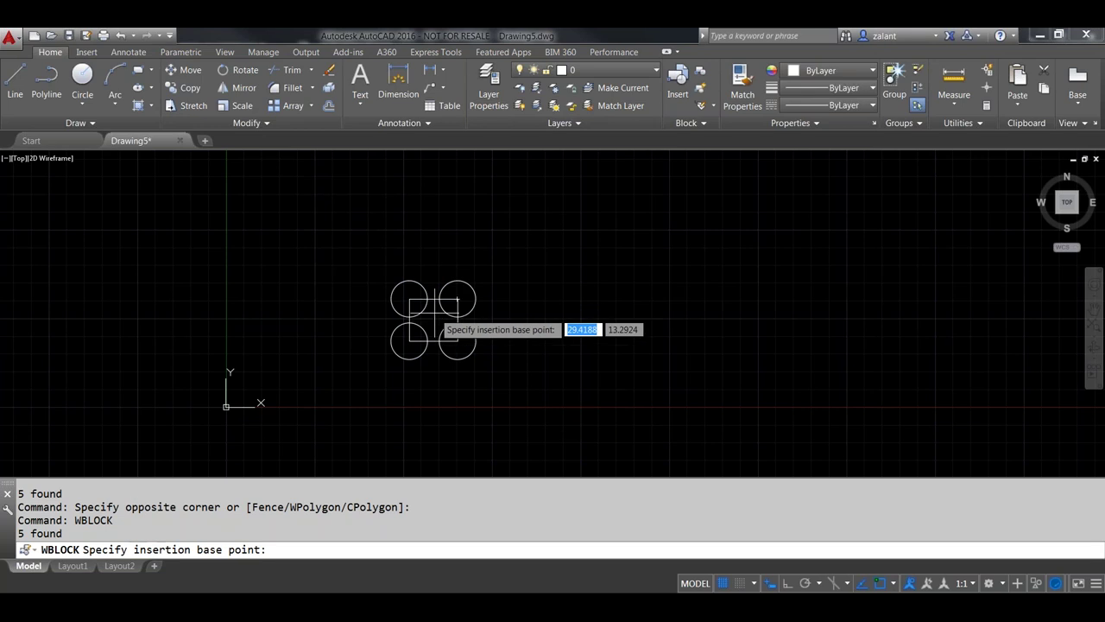
{"action": "right_click", "coordinate": [432, 298], "text": "shift"}
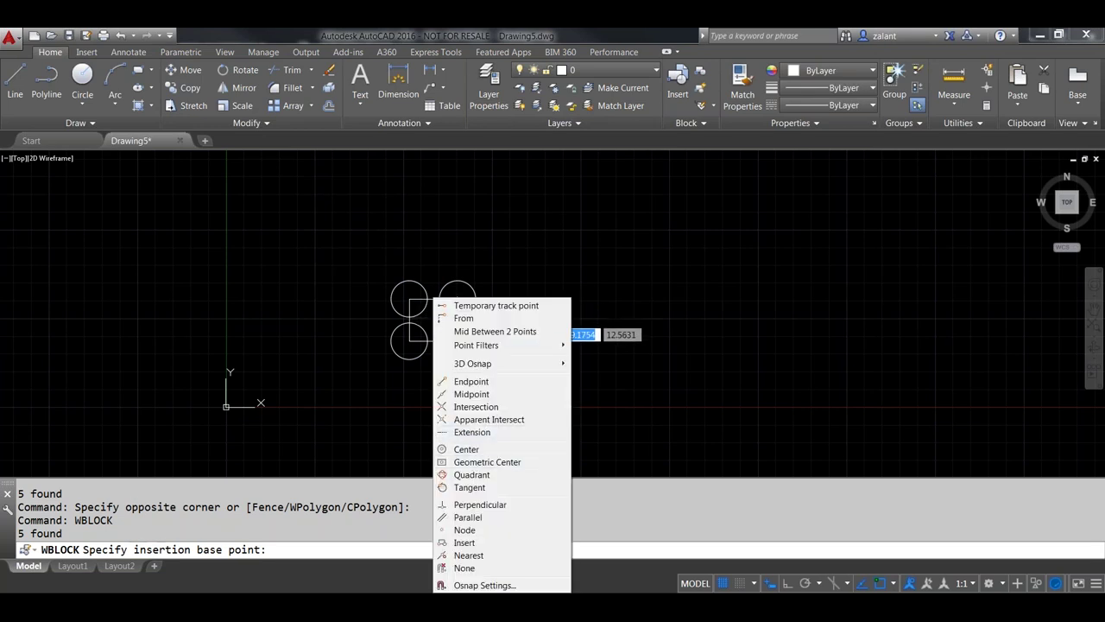
{"action": "left_click", "coordinate": [473, 464]}
{"action": "left_click", "coordinate": [433, 319]}
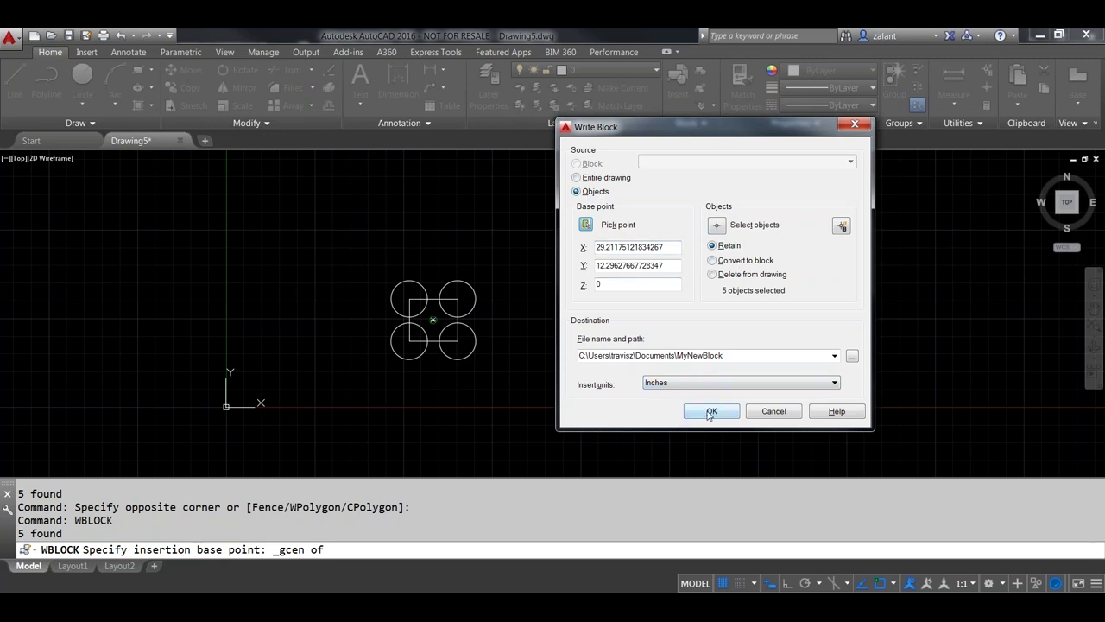
{"action": "left_click", "coordinate": [710, 413]}
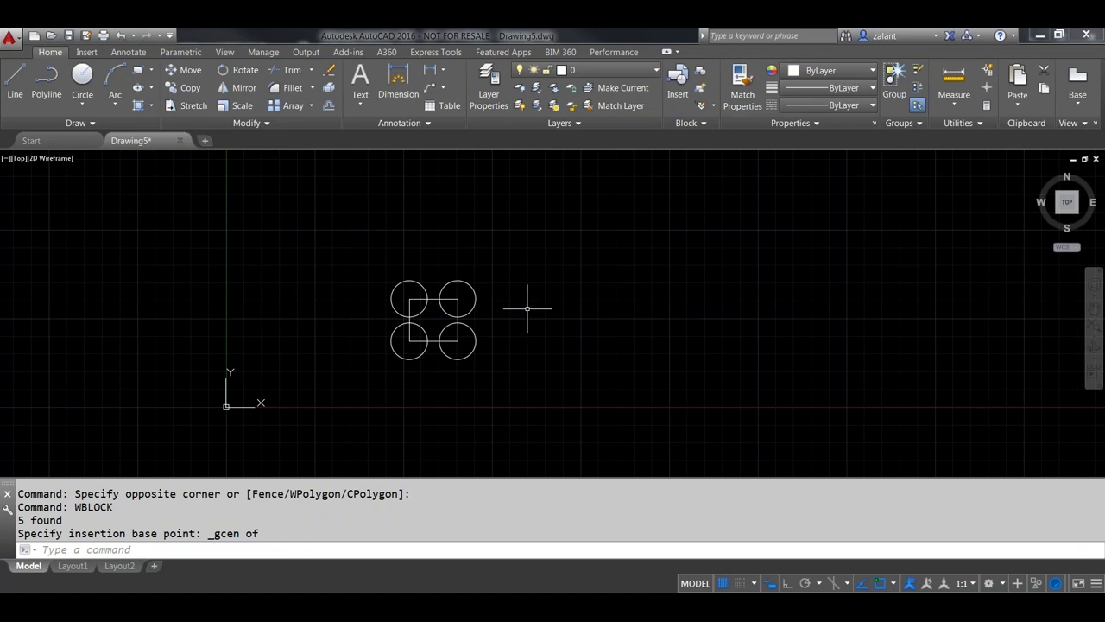
Check the shared properties and object types of the rectangle and four circles, leaving them deselected.
{"action": "left_click", "coordinate": [525, 371]}
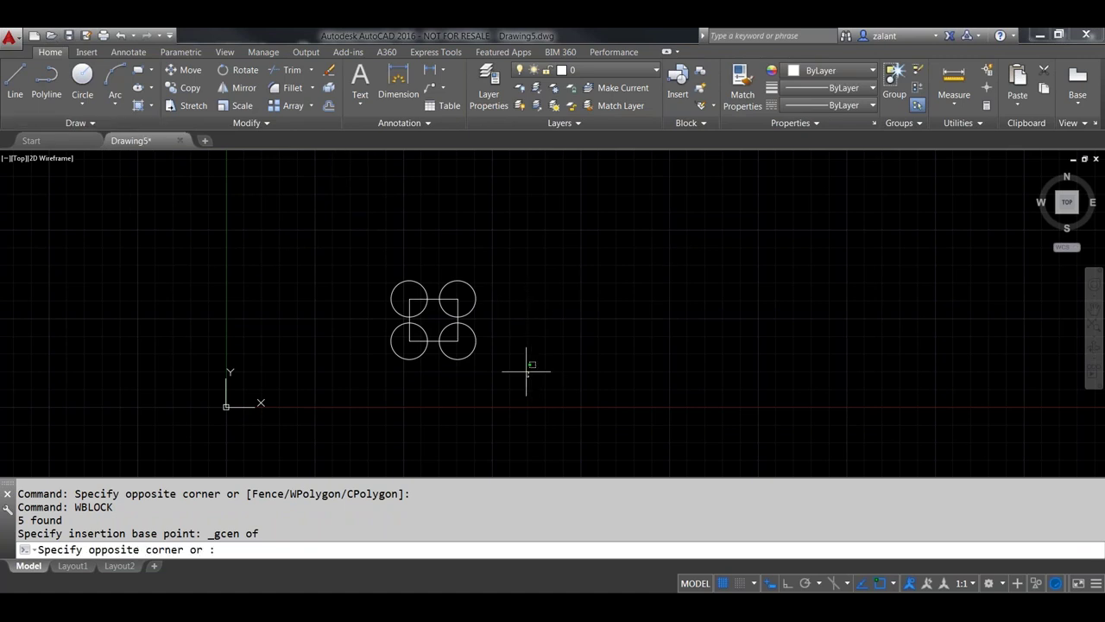
{"action": "left_click", "coordinate": [369, 251]}
{"action": "key", "text": "Escape"}
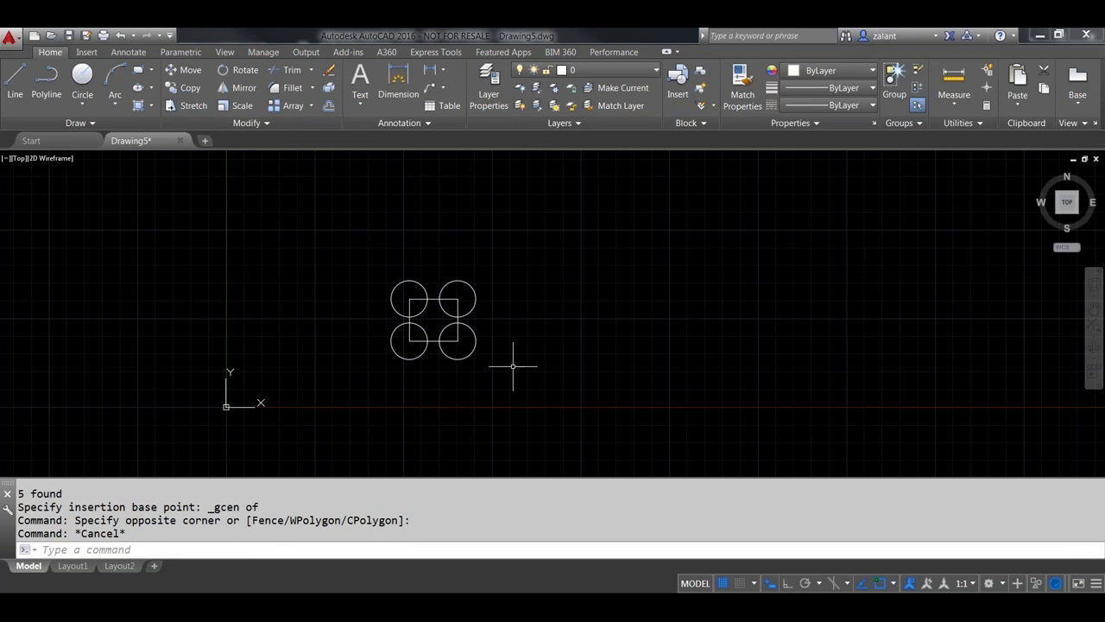
{"action": "left_click", "coordinate": [513, 366]}
{"action": "left_click", "coordinate": [372, 247]}
{"action": "key", "text": "ctrl+1"}
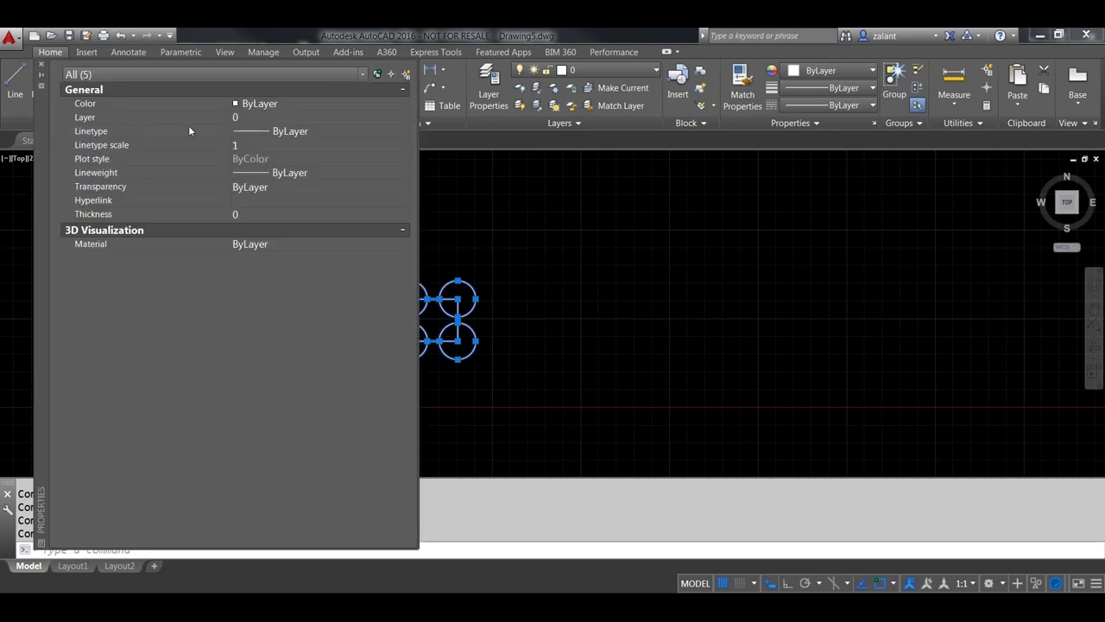
{"action": "left_click", "coordinate": [365, 74]}
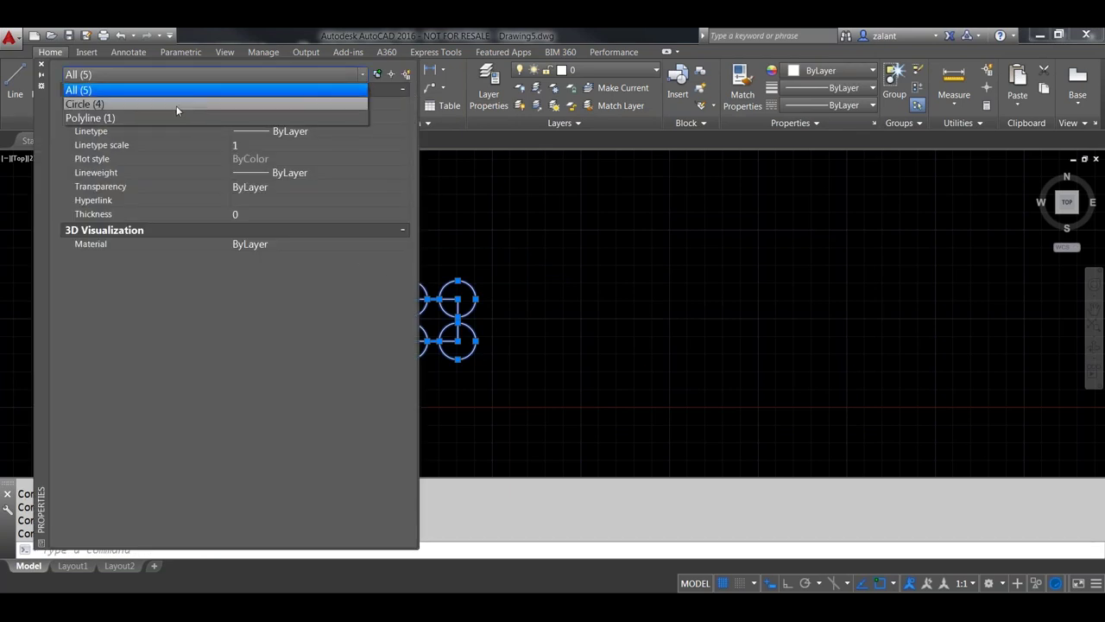
{"action": "left_click", "coordinate": [44, 68]}
{"action": "key", "text": "ctrl+1"}
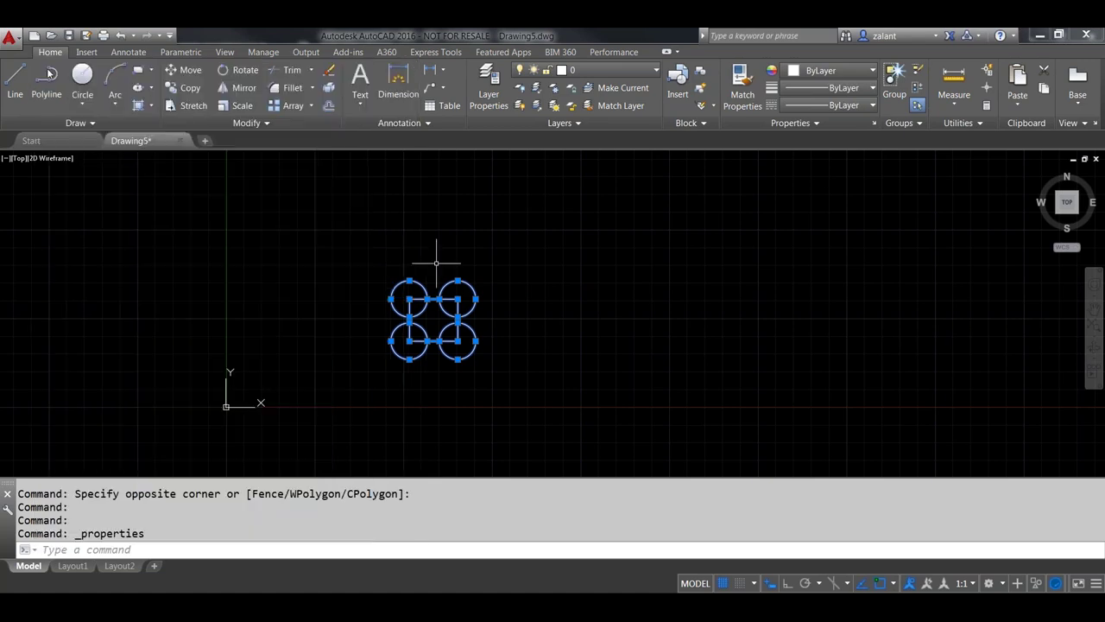
{"action": "key", "text": "Escape"}
Start INSERT and load MyNewBlock.dwg from the Documents folder as the block source.
{"action": "type", "text": "i"}
{"action": "key", "text": "Return"}
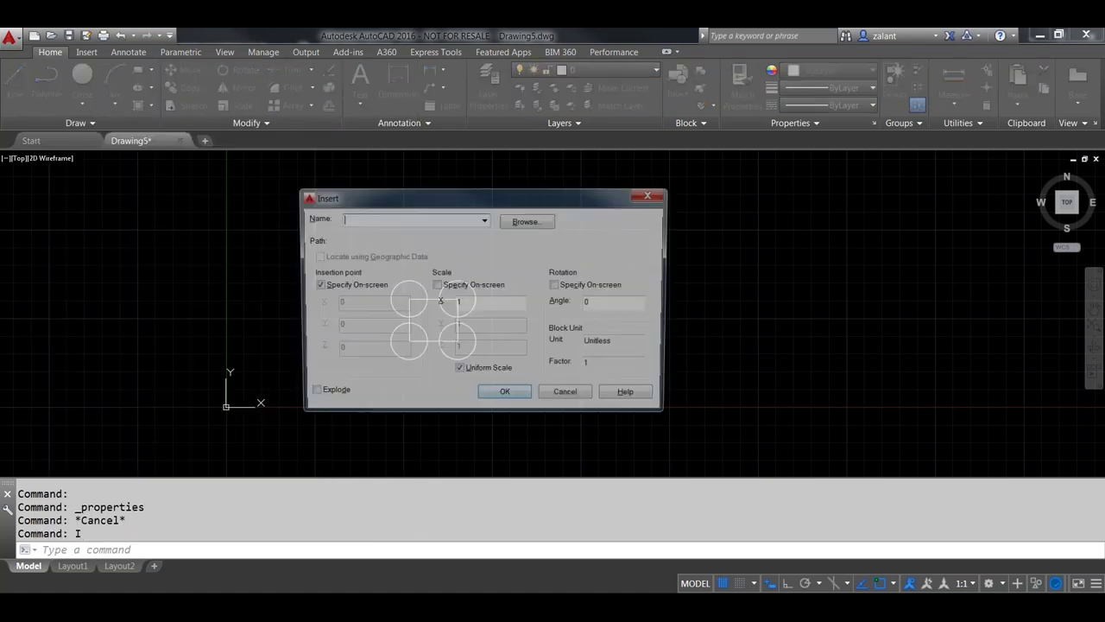
{"action": "left_click", "coordinate": [522, 222]}
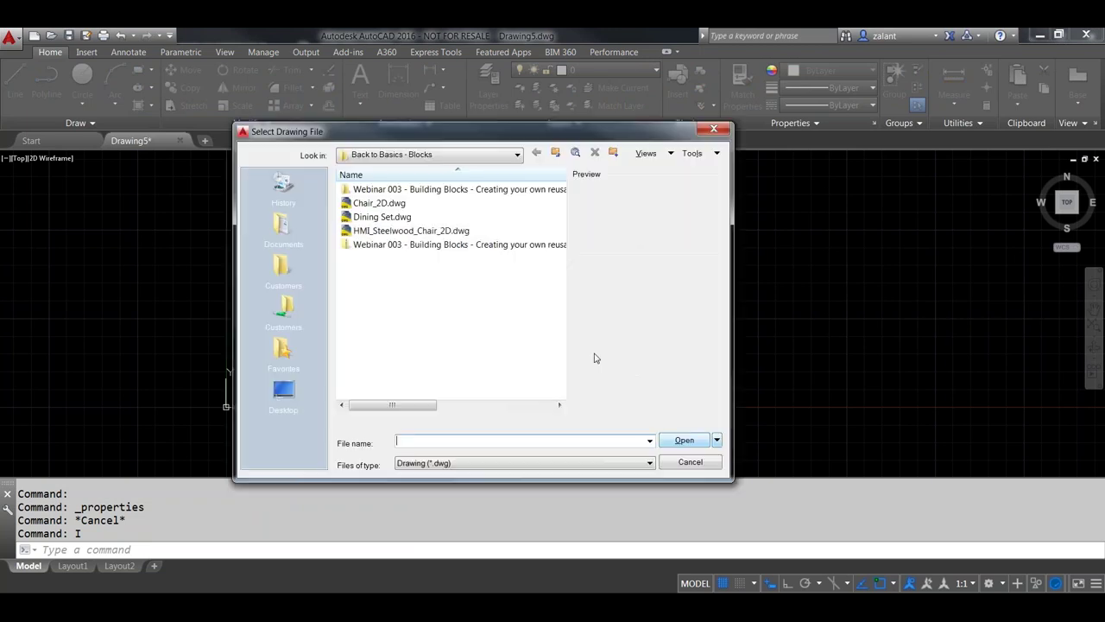
{"action": "left_click", "coordinate": [281, 227]}
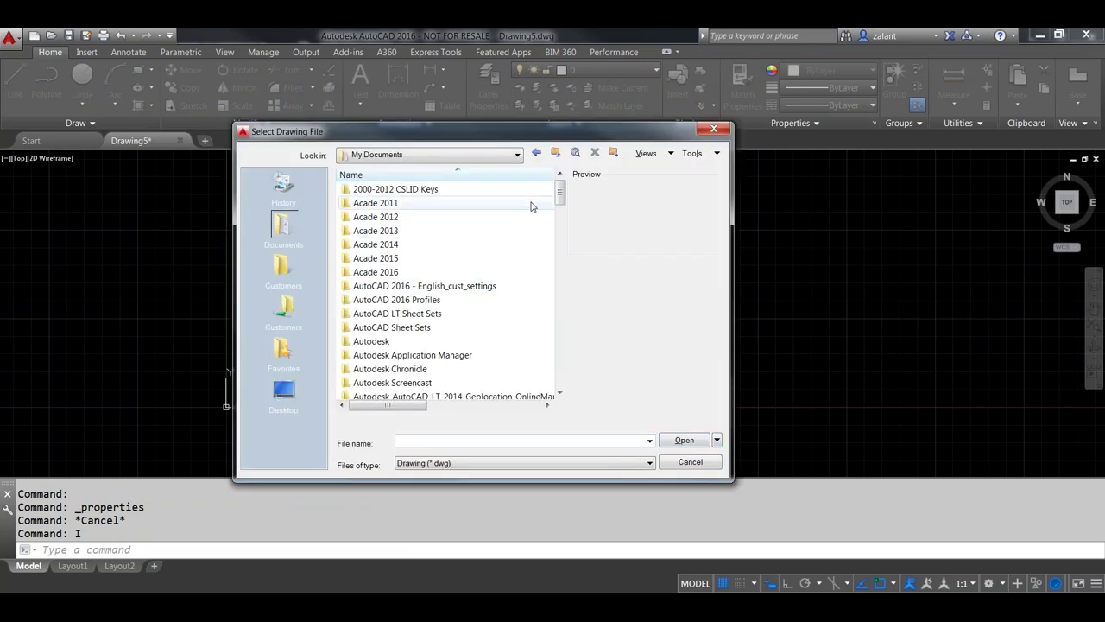
{"action": "left_click_drag", "start_coordinate": [559, 194], "coordinate": [560, 347]}
{"action": "left_click", "coordinate": [389, 327]}
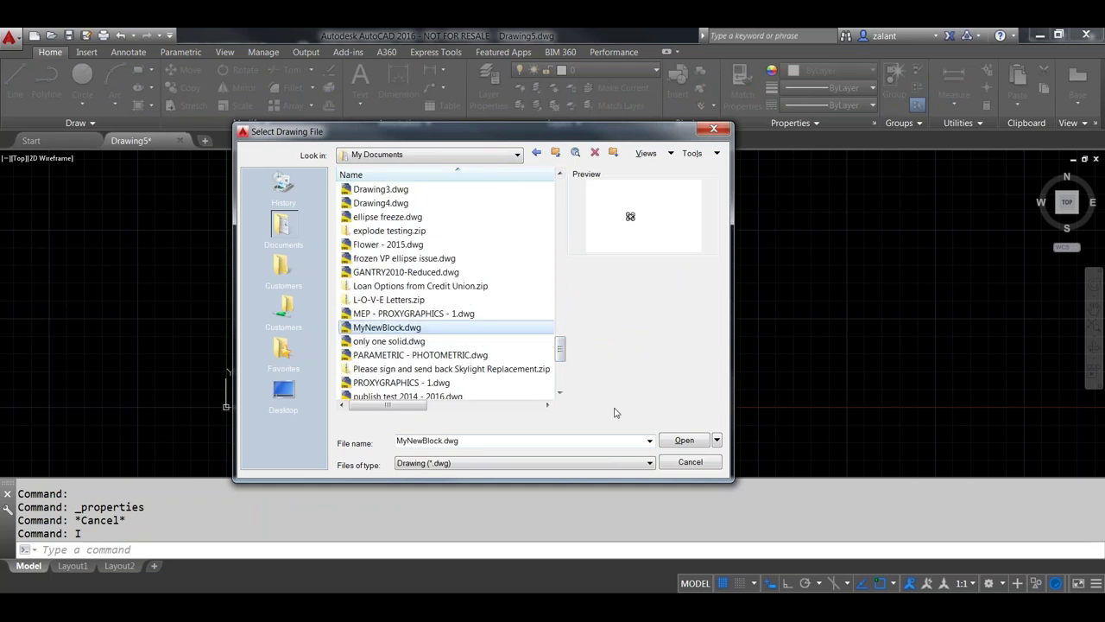
{"action": "left_click", "coordinate": [683, 440]}
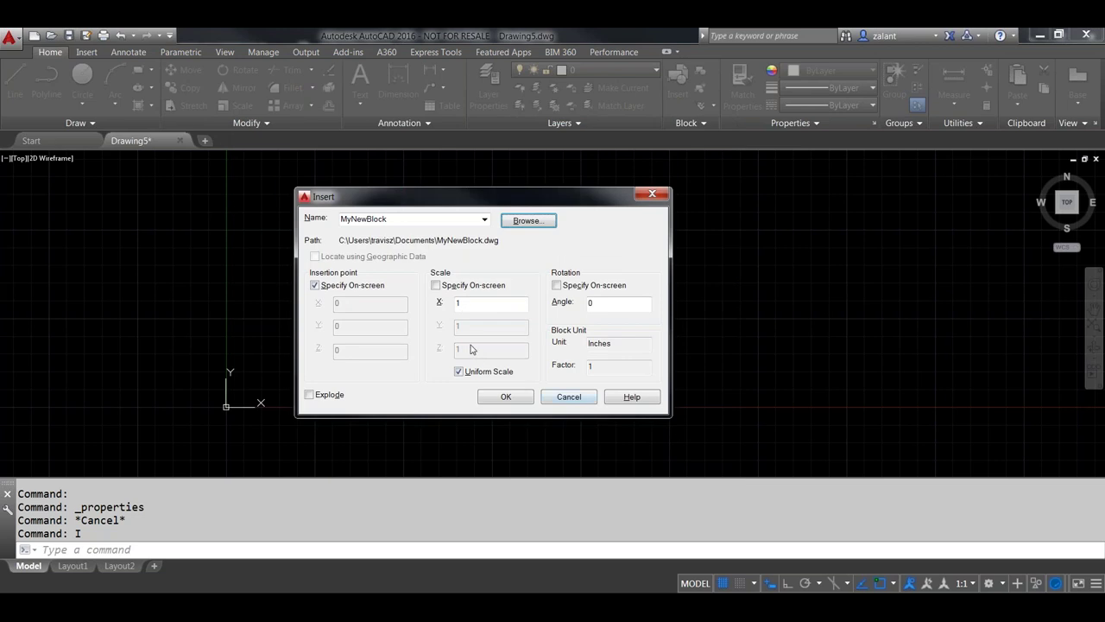
Set the rotation angle to 45° and place the block to the right of the original rectangle and circles.
{"action": "key", "text": "alt+a"}
{"action": "left_click", "coordinate": [511, 398]}
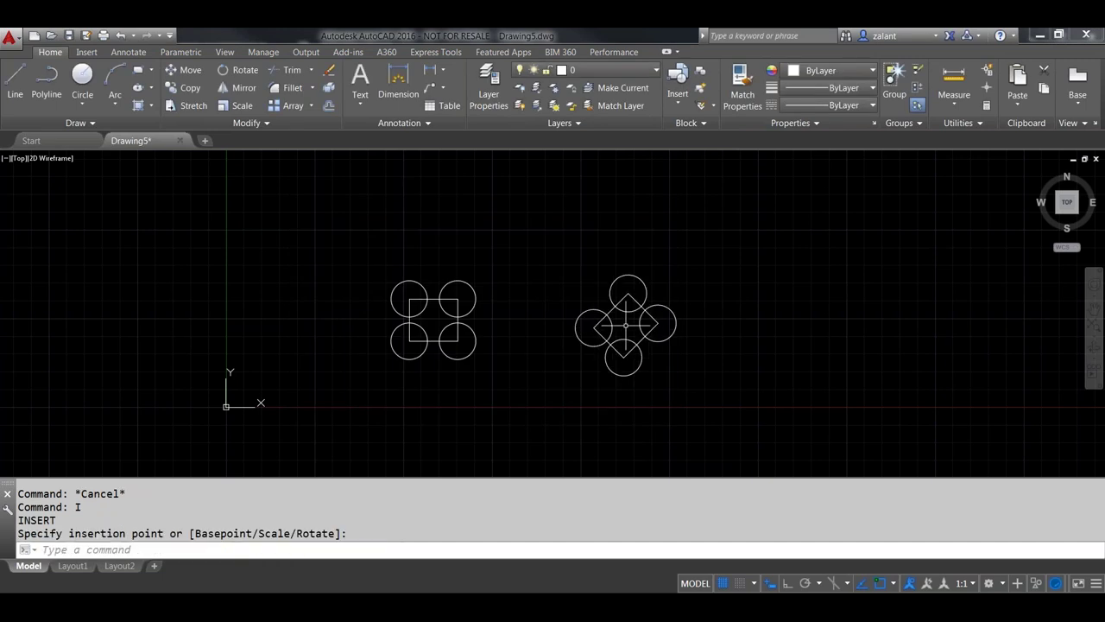
{"action": "scroll", "coordinate": [640, 374], "scroll_direction": "up", "scroll_amount": 2}
{"action": "scroll", "coordinate": [648, 371], "scroll_direction": "down", "scroll_amount": 2}
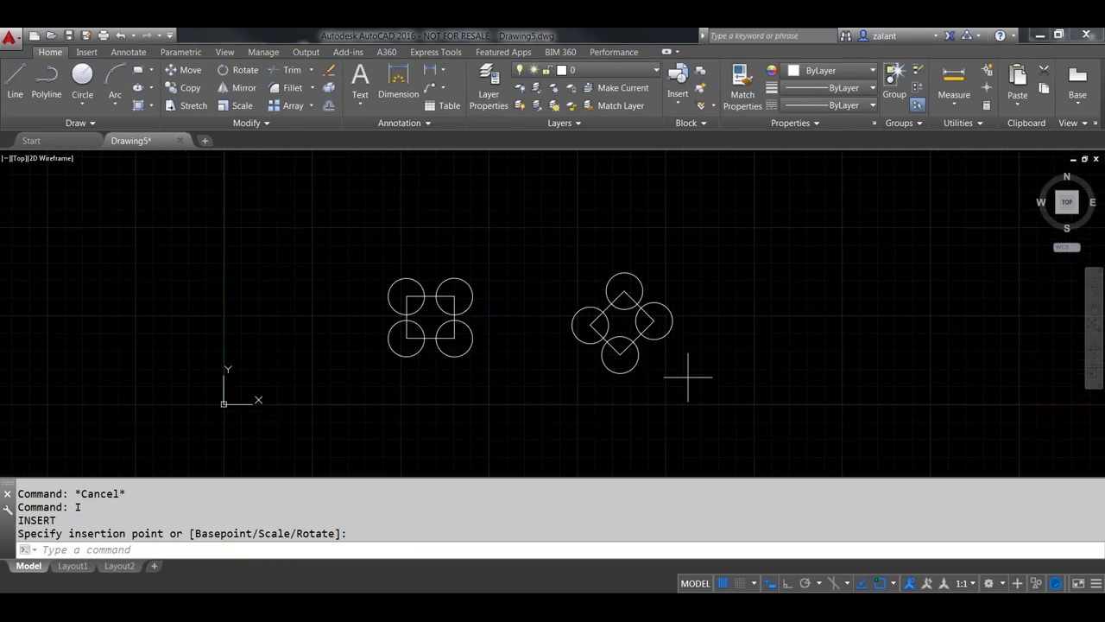
Check the properties of the rotated MyNewBlock reference, leaving it deselected.
{"action": "left_click", "coordinate": [689, 377]}
{"action": "left_click", "coordinate": [570, 292]}
{"action": "key", "text": "ctrl+1"}
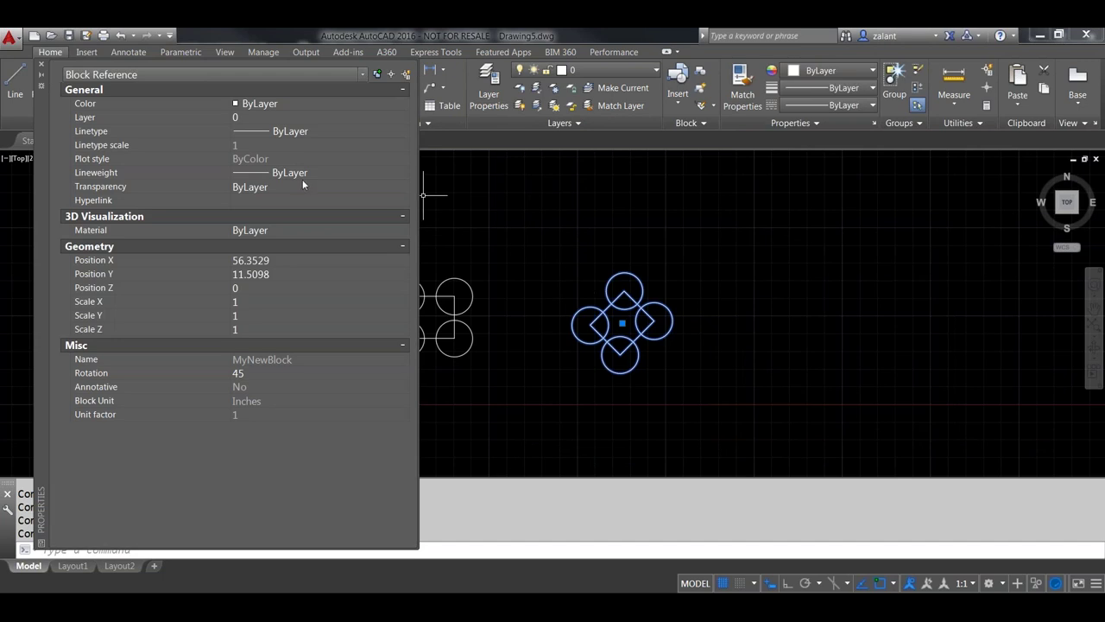
{"action": "left_click", "coordinate": [41, 64]}
{"action": "key", "text": "Escape"}
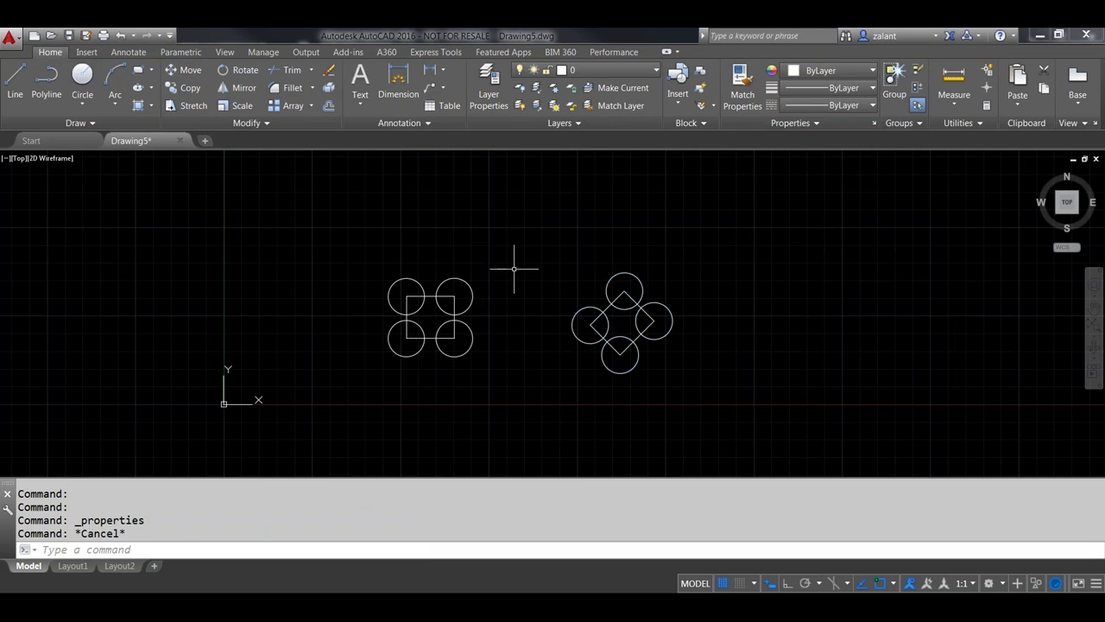
Explode the rotated MyNewBlock reference into its individual objects.
{"action": "left_click", "coordinate": [705, 384]}
{"action": "left_click", "coordinate": [578, 269]}
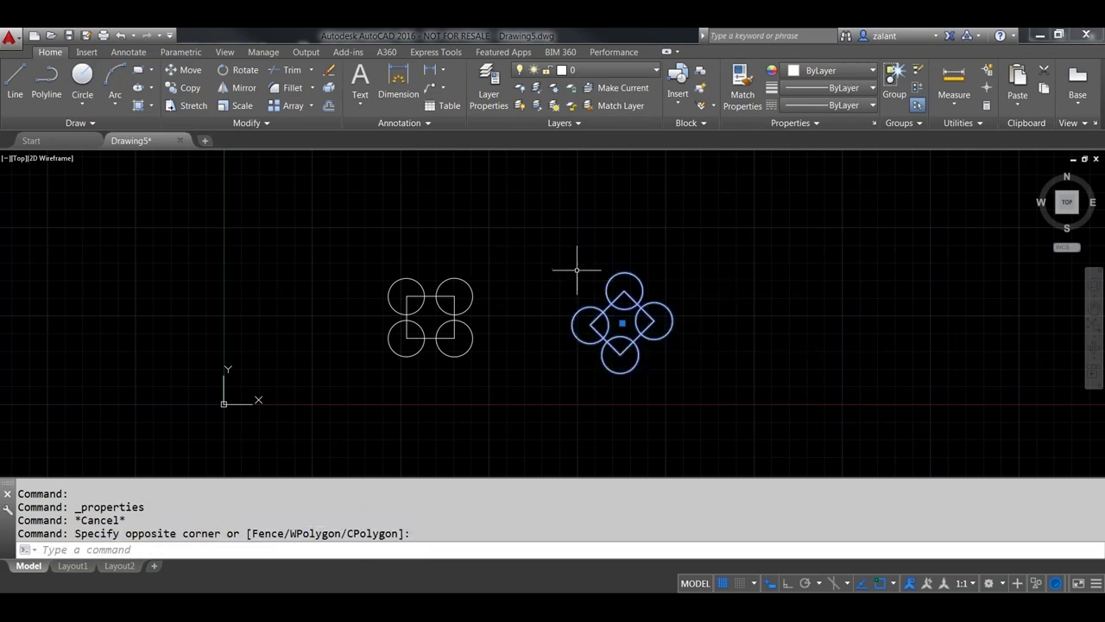
{"action": "type", "text": "x"}
{"action": "key", "text": "Return"}
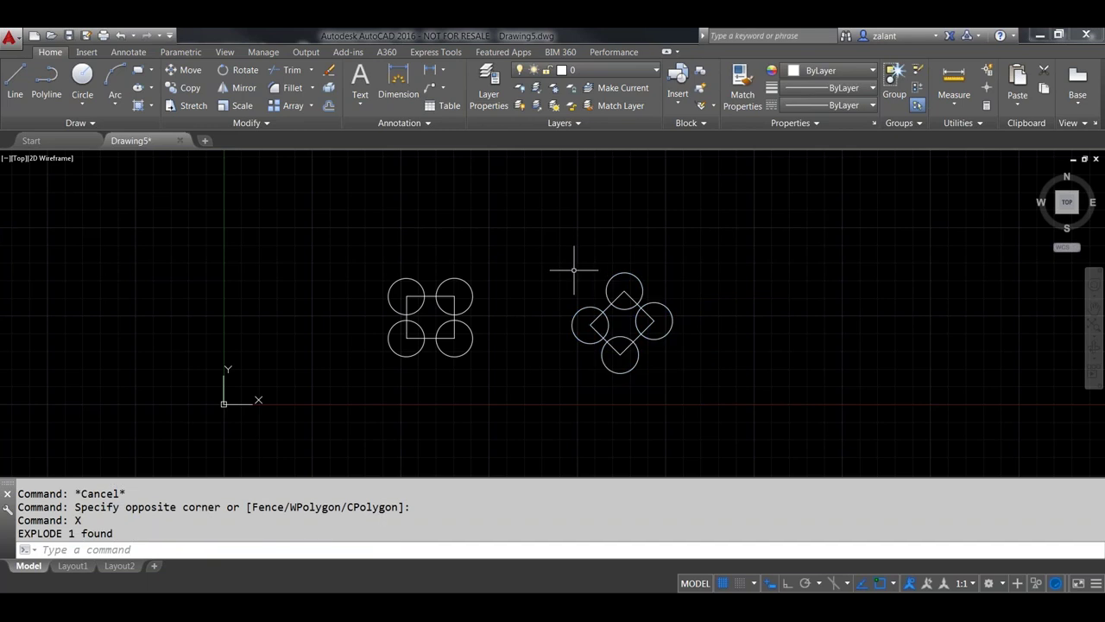
Select the four circles of the exploded block one by one to check they are separate objects, and clear the selection.
{"action": "left_click", "coordinate": [588, 322]}
{"action": "left_click", "coordinate": [609, 281]}
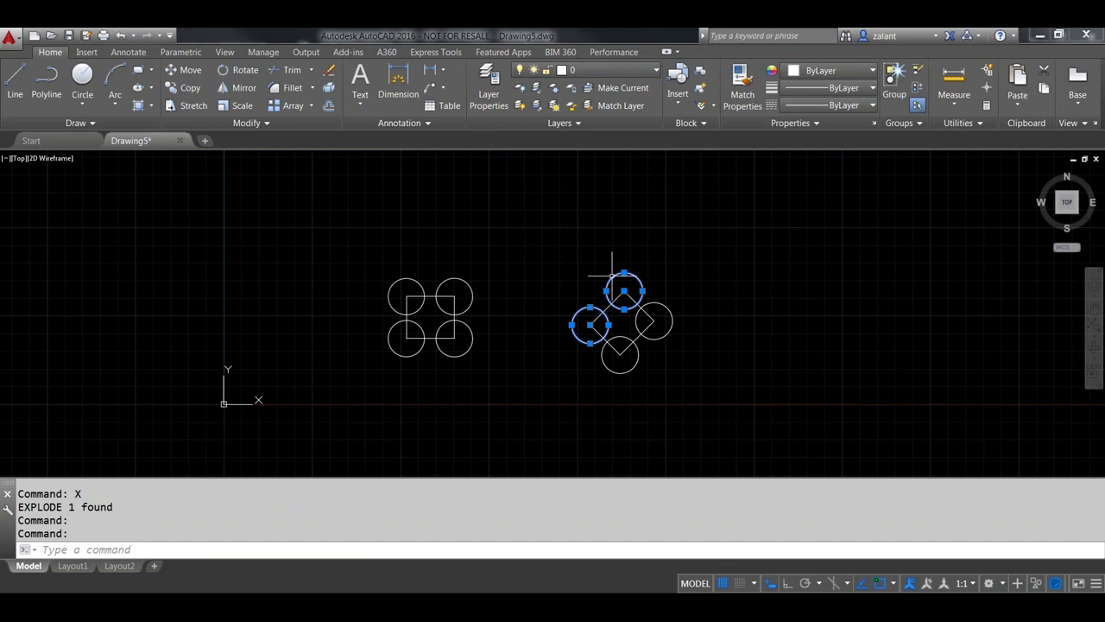
{"action": "left_click", "coordinate": [670, 309]}
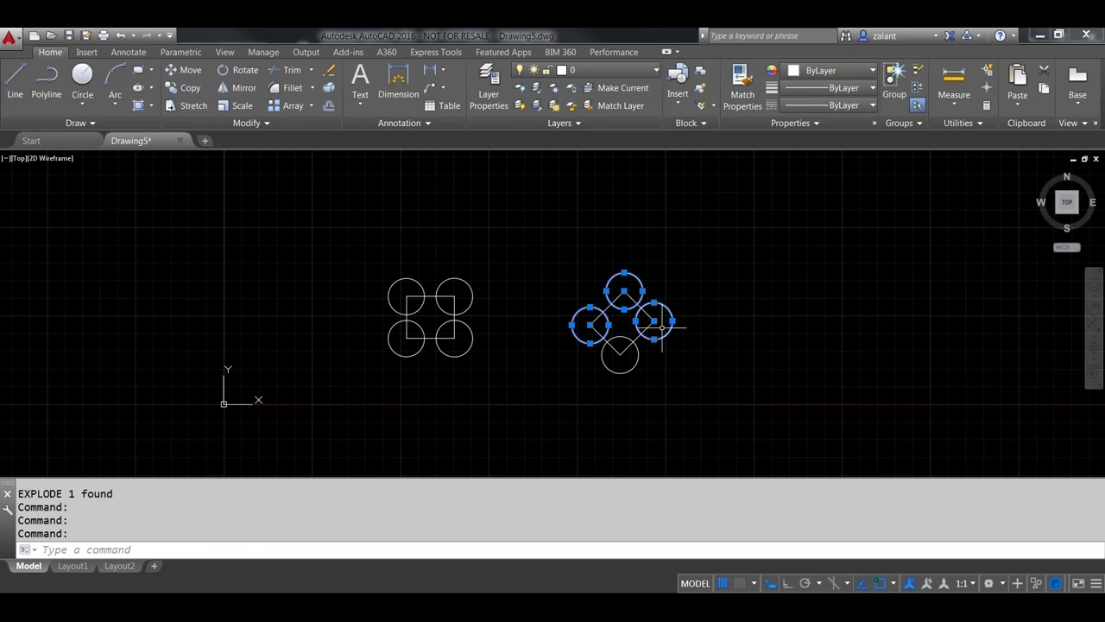
{"action": "left_click", "coordinate": [636, 363]}
{"action": "key", "text": "Escape"}
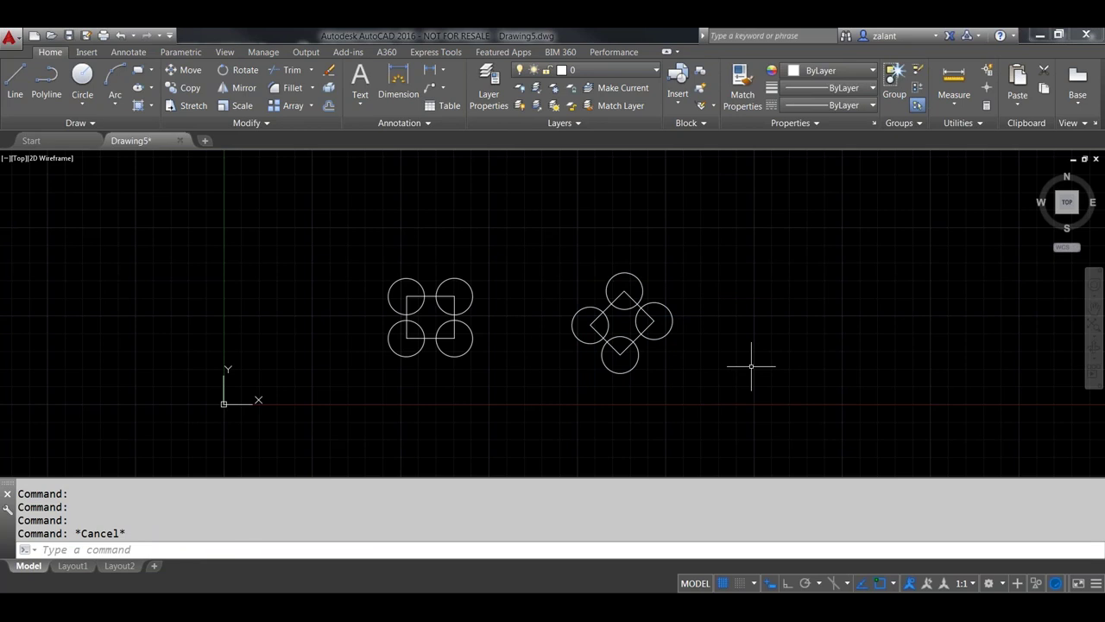
Undo the explode and the insertion of the rotated block, leaving only the original rectangle and circles.
{"action": "key", "text": "ctrl+z"}
{"action": "key", "text": "ctrl+z"}
{"action": "key", "text": "ctrl+z"}
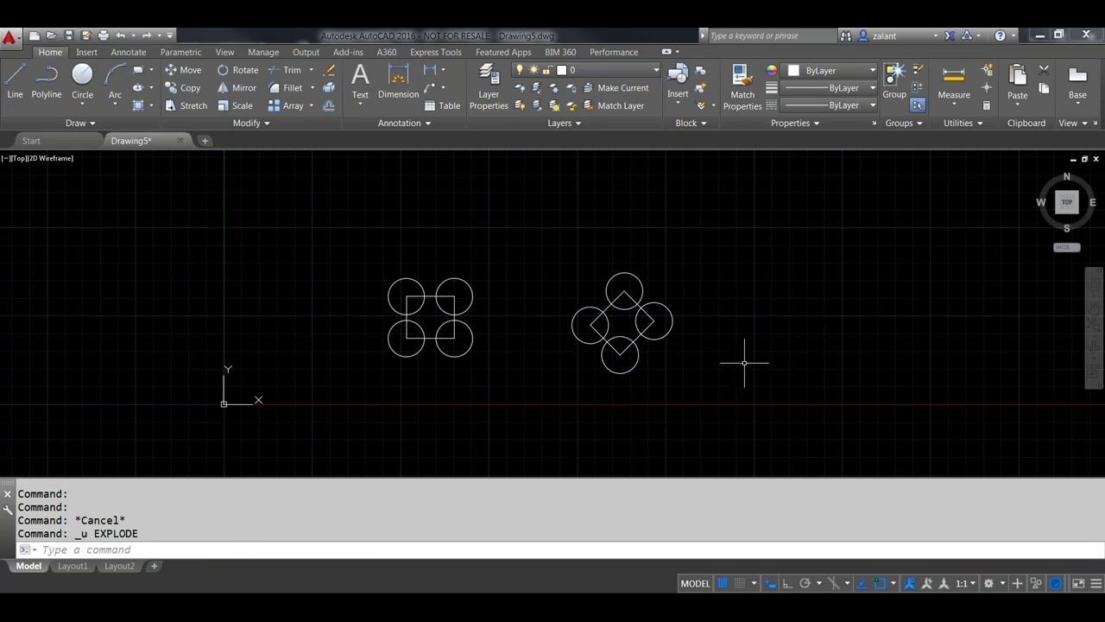
{"action": "key", "text": "ctrl+z"}
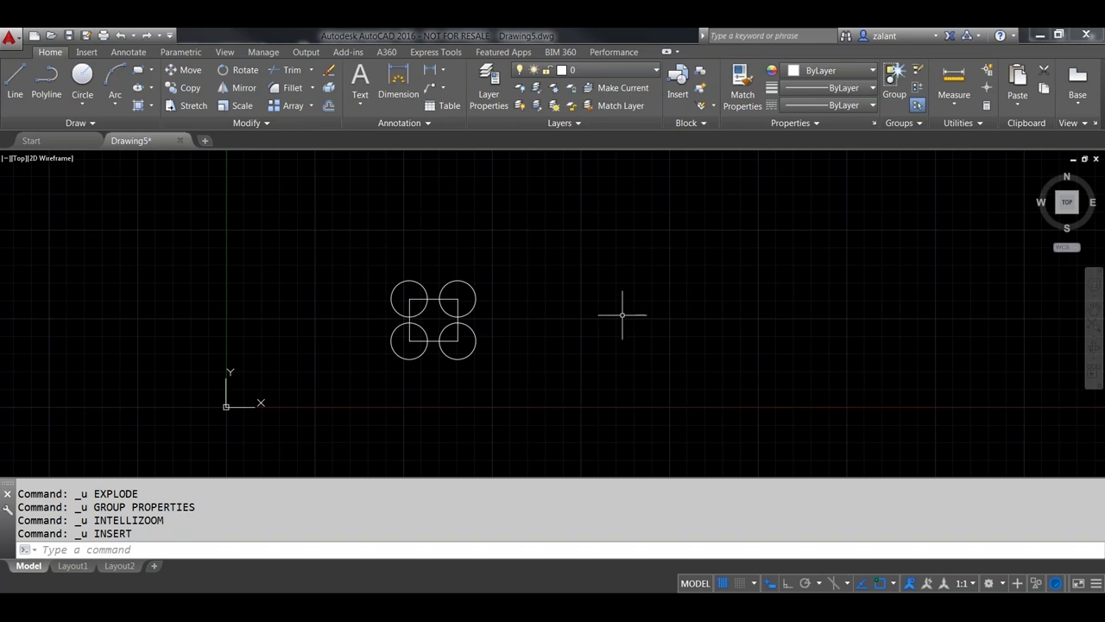
Start INSERT again and check the list of block names available in the current drawing.
{"action": "type", "text": "i"}
{"action": "key", "text": "Return"}
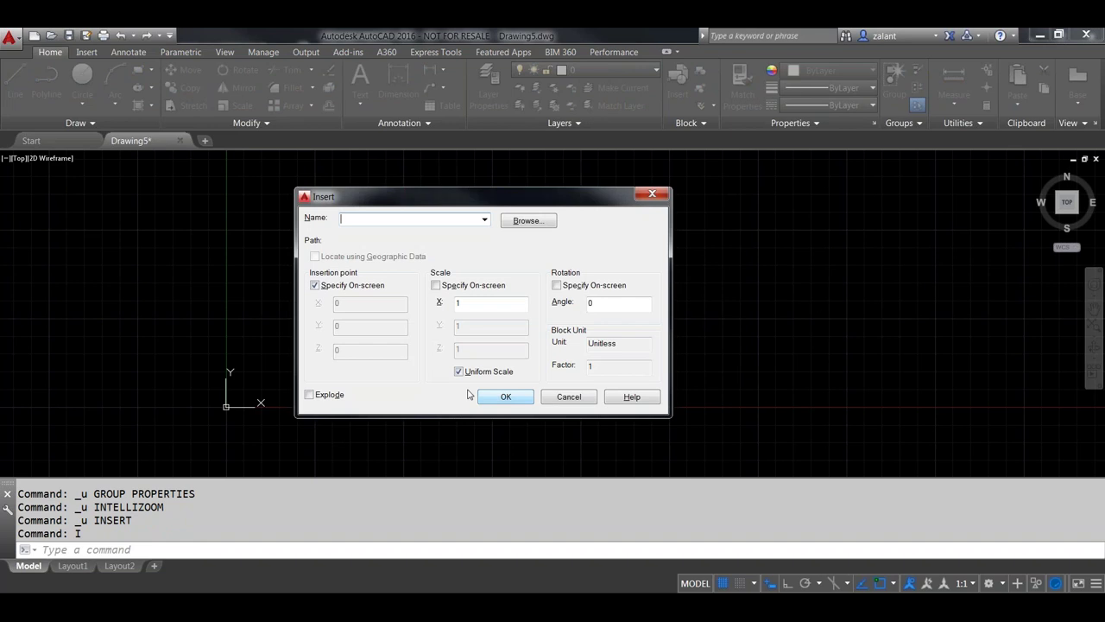
{"action": "left_click", "coordinate": [485, 220]}
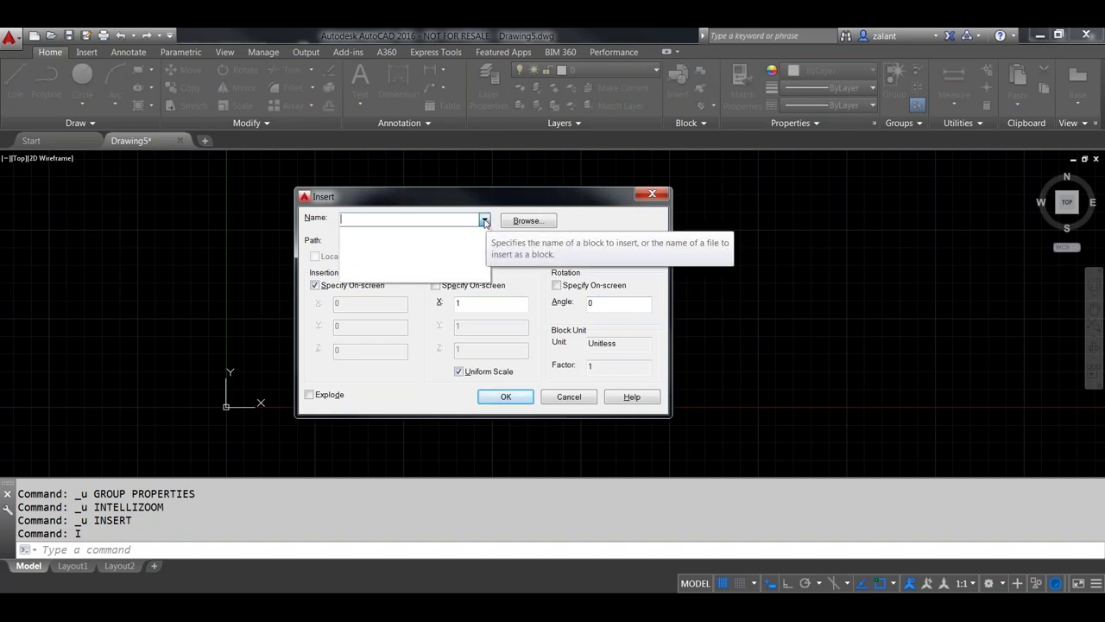
{"action": "left_click", "coordinate": [485, 220]}
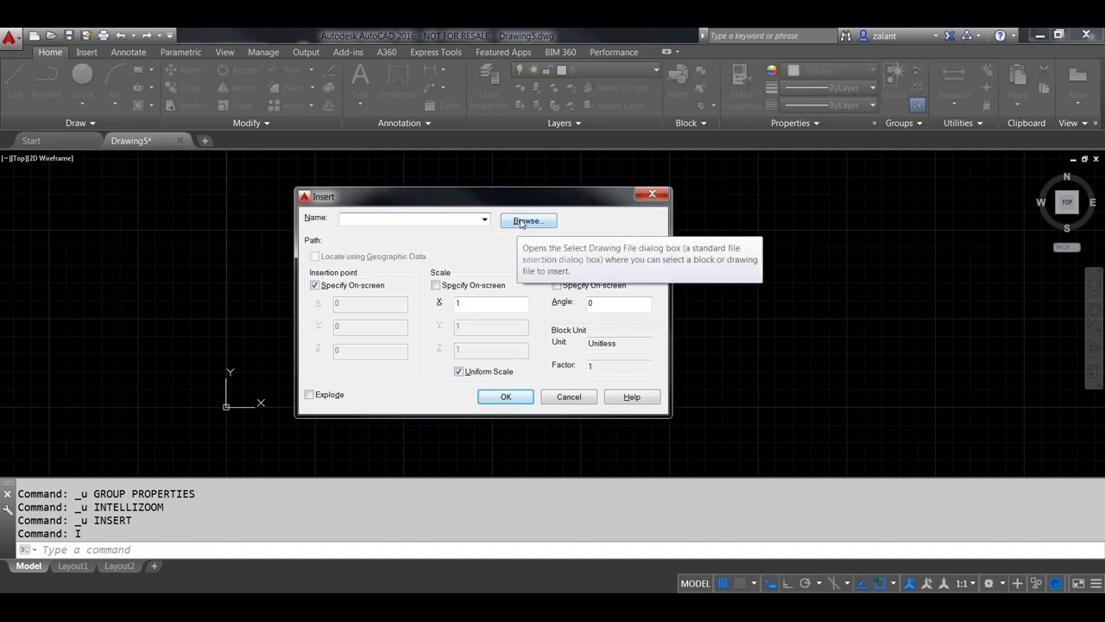
Find MyNewBlock.dwg in the Documents folder and load it as the block to insert.
{"action": "left_click", "coordinate": [526, 221]}
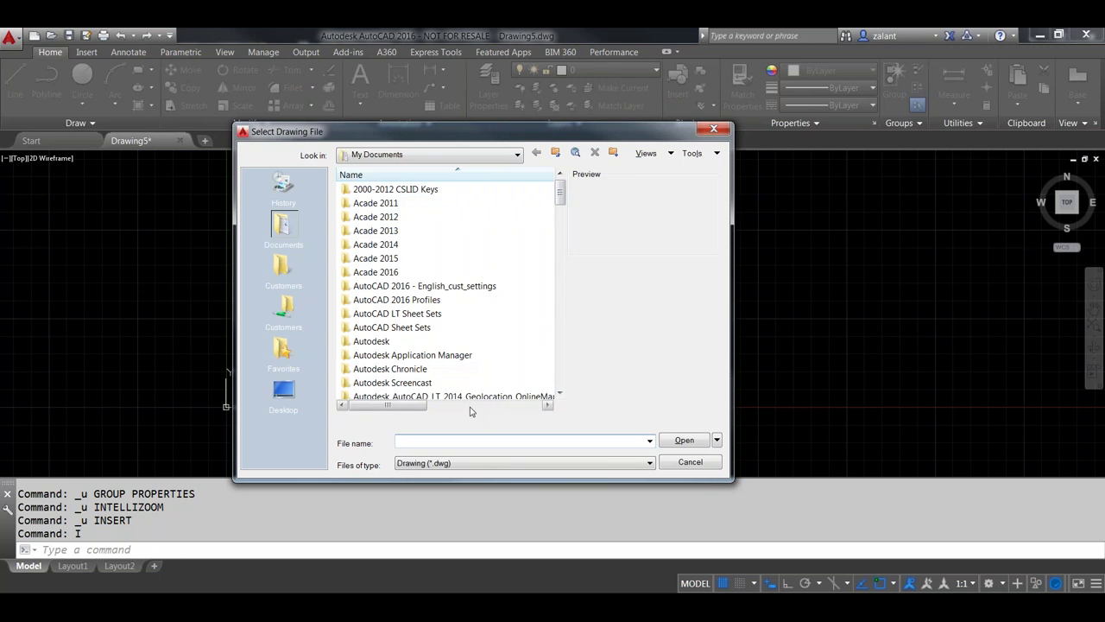
{"action": "type", "text": "my"}
{"action": "key", "text": "Return"}
{"action": "left_click", "coordinate": [643, 315]}
{"action": "left_click_drag", "start_coordinate": [563, 205], "coordinate": [555, 367]}
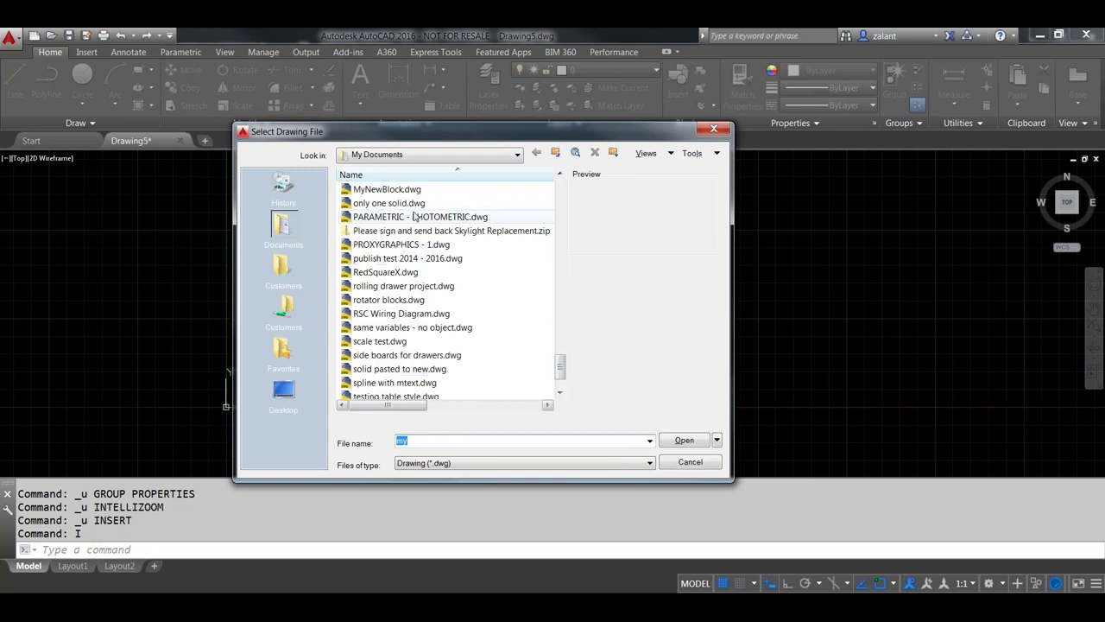
{"action": "left_click", "coordinate": [395, 190]}
{"action": "left_click", "coordinate": [675, 441]}
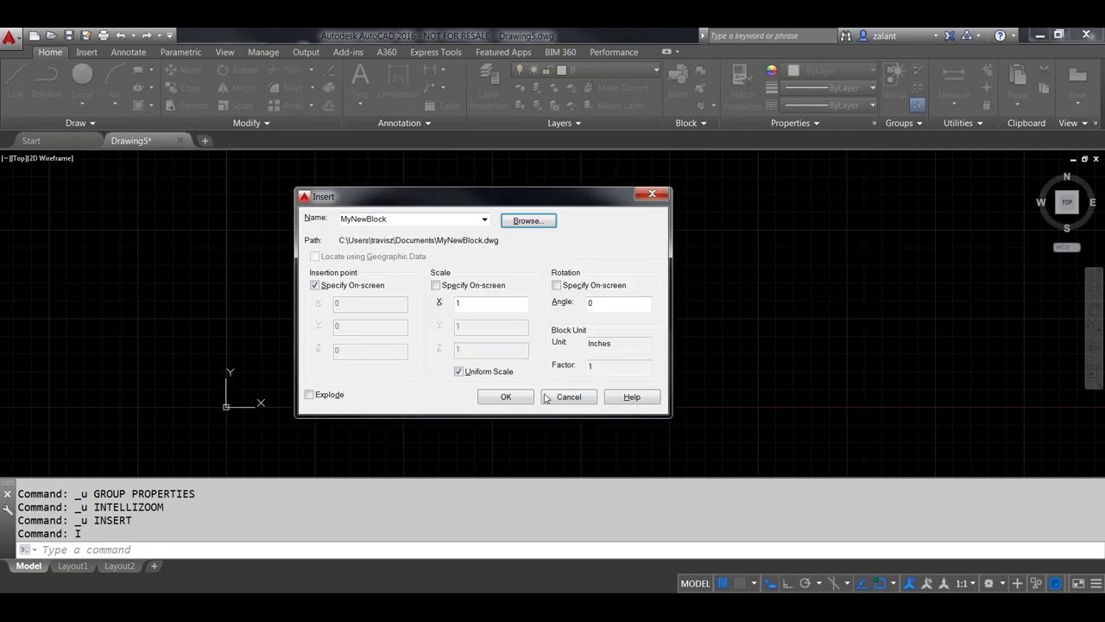
Set the rotation angle for the MyNewBlock insertion to 45°.
{"action": "left_click", "coordinate": [590, 300]}
{"action": "type", "text": "45"}
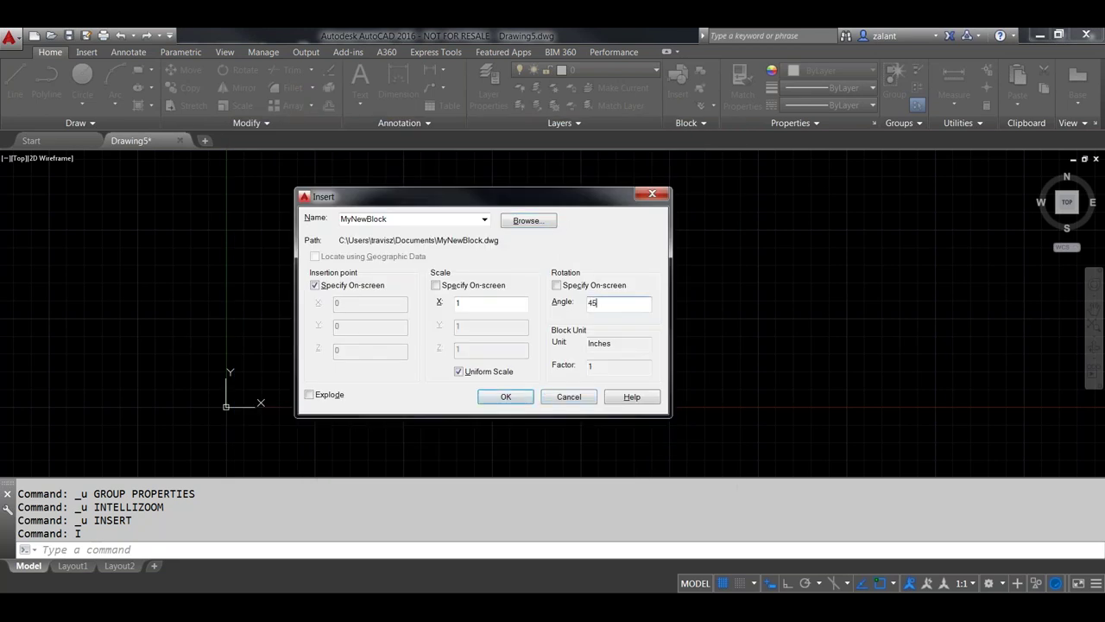
Insert MyNewBlock at a 45-degree rotation and scale 1, beside the existing four-circle figure.
{"action": "left_click", "coordinate": [506, 396]}
{"action": "left_click", "coordinate": [601, 322]}
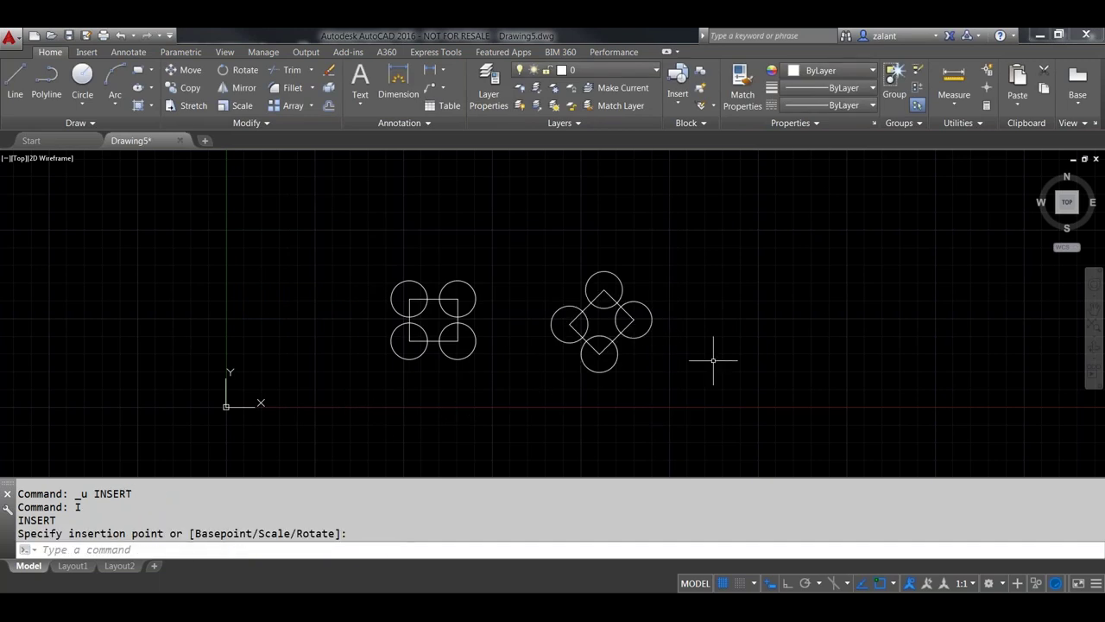
Check which block definitions the Insert command offers, and leave it without inserting anything.
{"action": "type", "text": "i"}
{"action": "key", "text": "Return"}
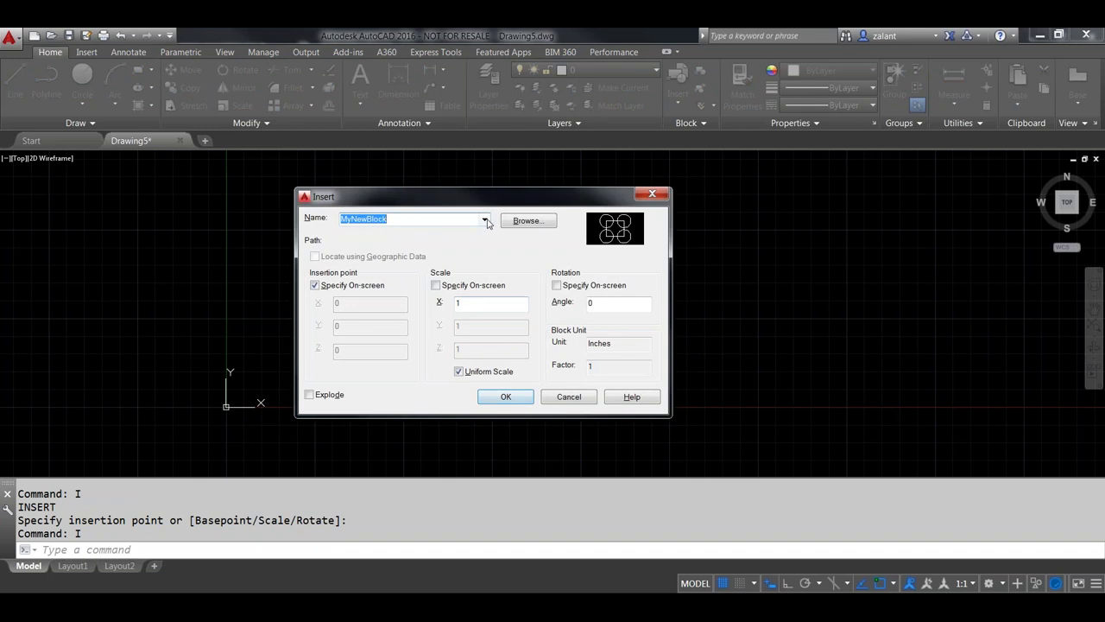
{"action": "left_click", "coordinate": [485, 221]}
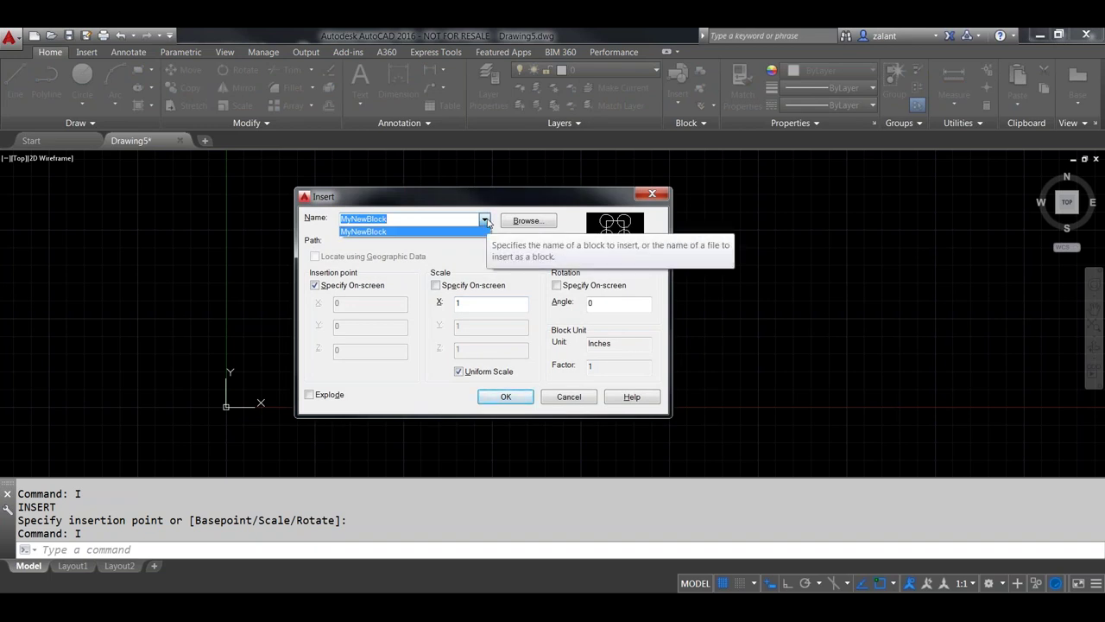
{"action": "left_click", "coordinate": [566, 399]}
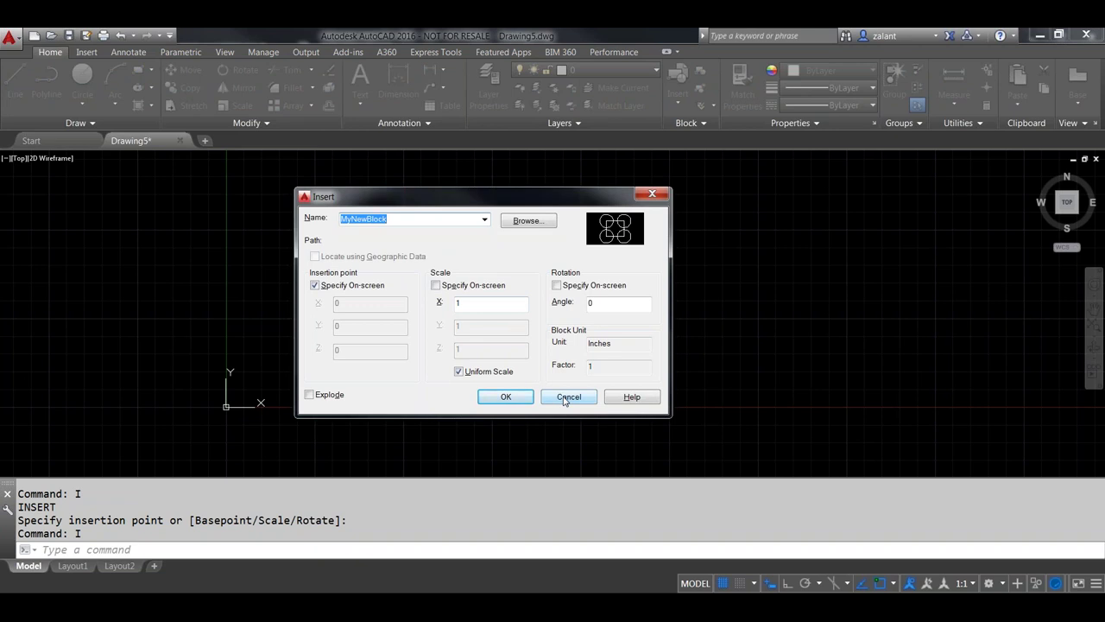
{"action": "left_click", "coordinate": [566, 399]}
Explode the rotated block into separate objects, check their selection, and deselect them.
{"action": "left_click", "coordinate": [690, 385]}
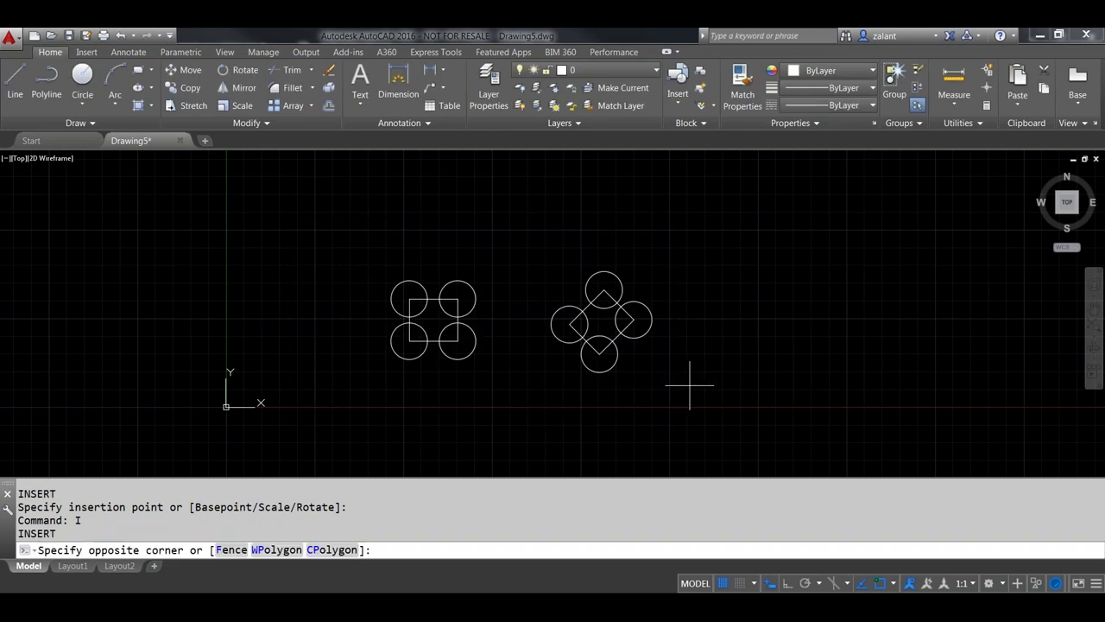
{"action": "left_click", "coordinate": [542, 250]}
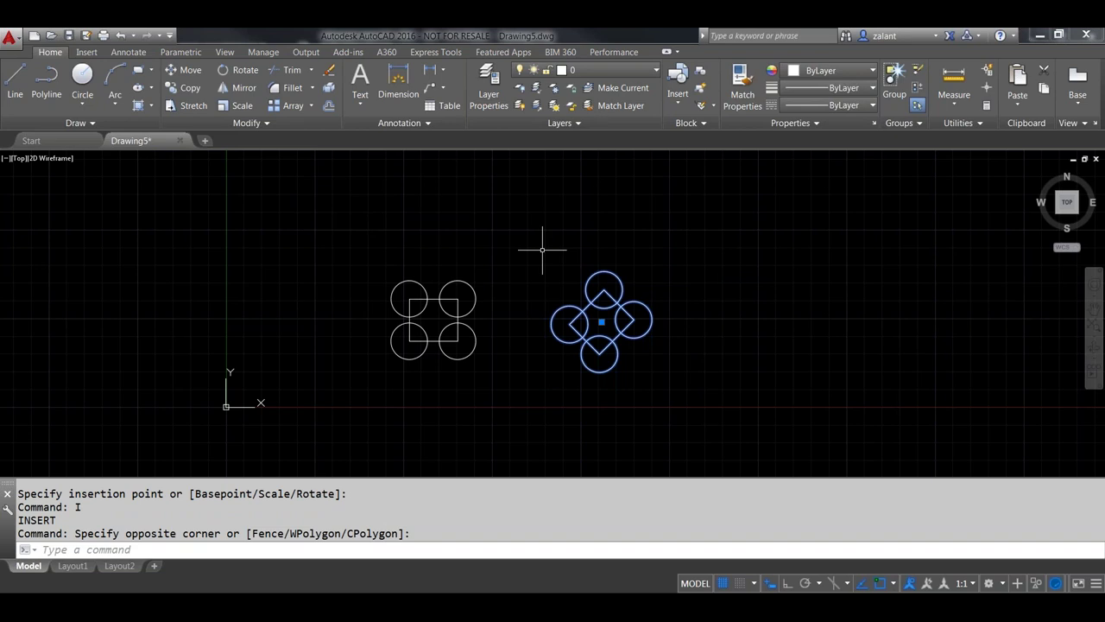
{"action": "type", "text": "X"}
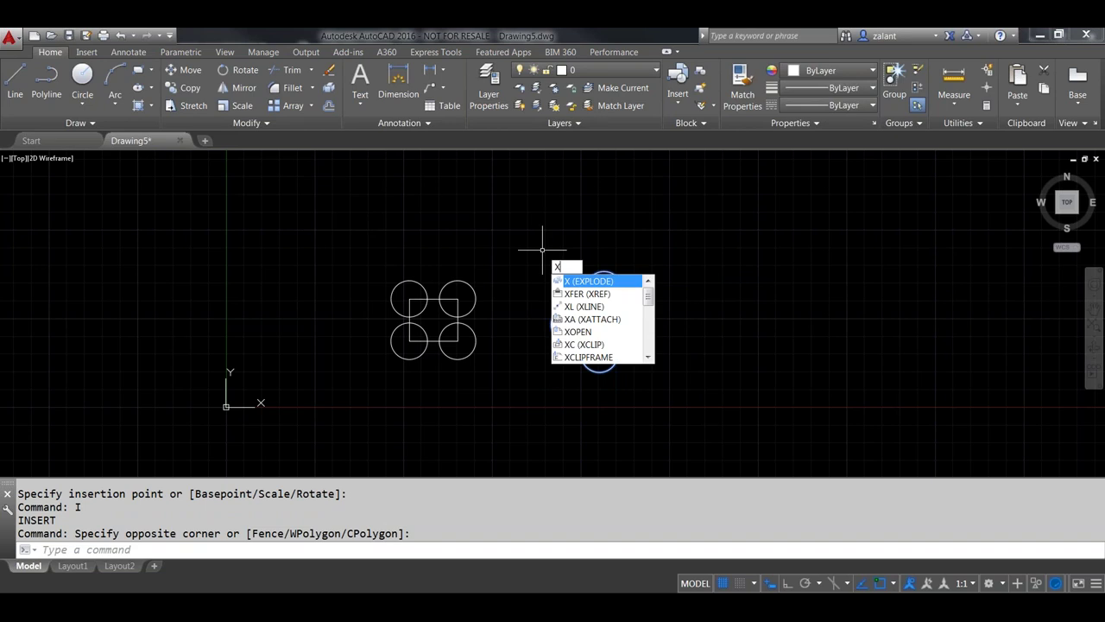
{"action": "key", "text": "Return"}
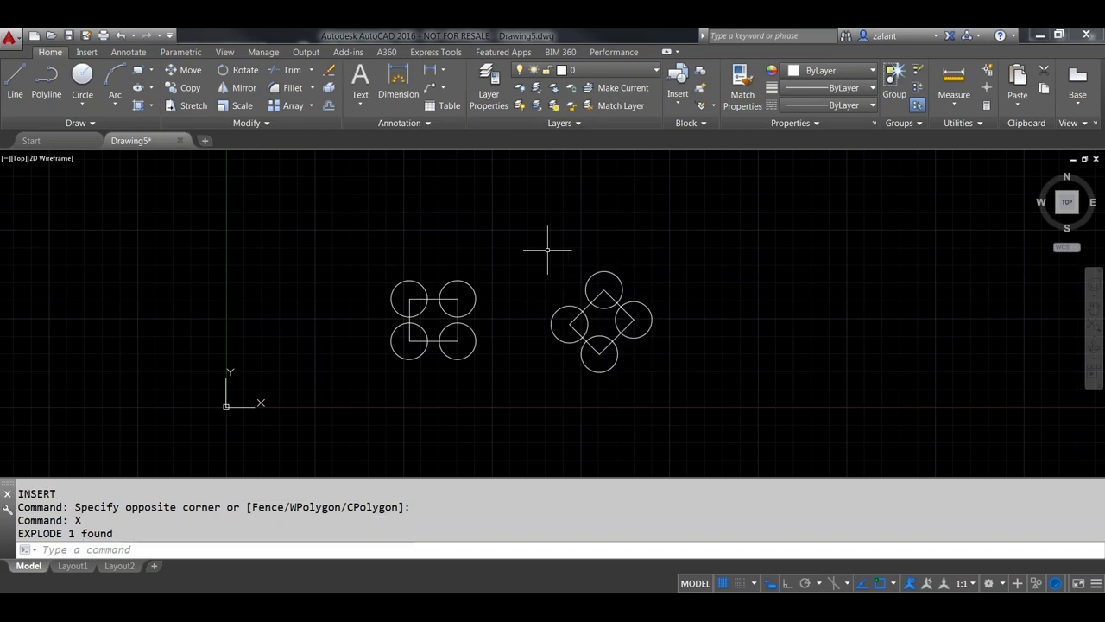
{"action": "left_click", "coordinate": [659, 357]}
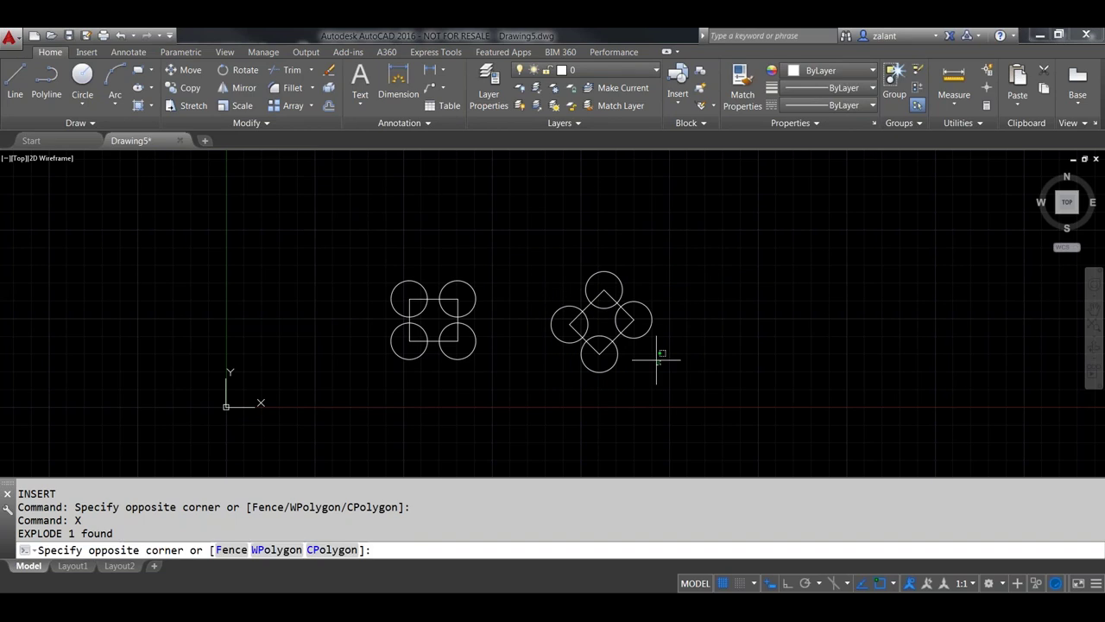
{"action": "left_click", "coordinate": [575, 290]}
{"action": "key", "text": "Escape"}
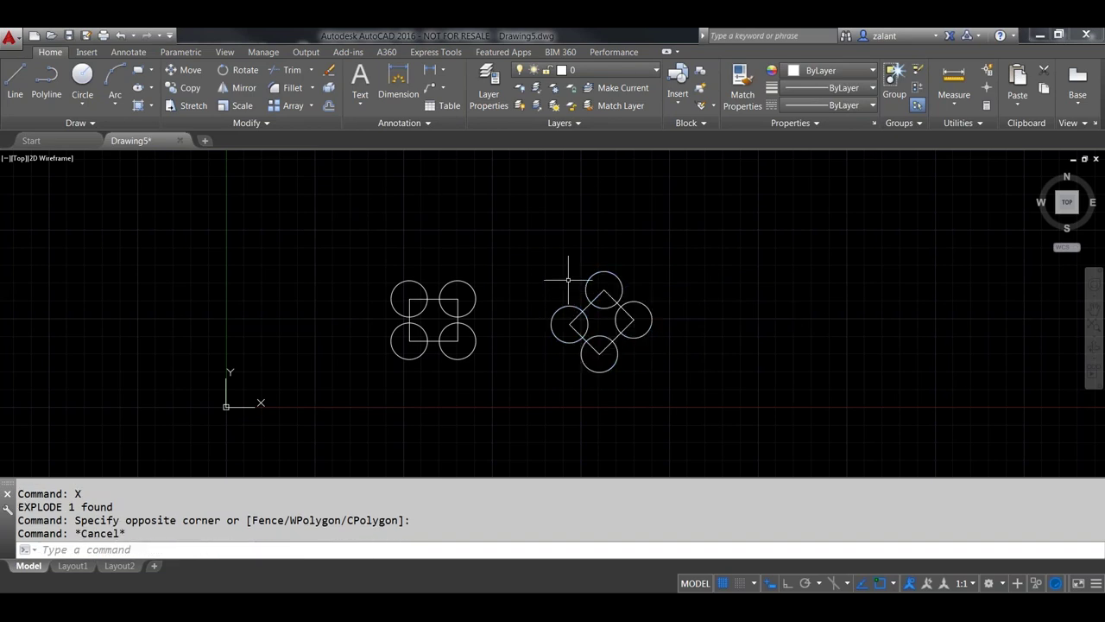
Insert another MyNewBlock at scale 1 and rotation 0, above and left of the two existing figures.
{"action": "type", "text": "I"}
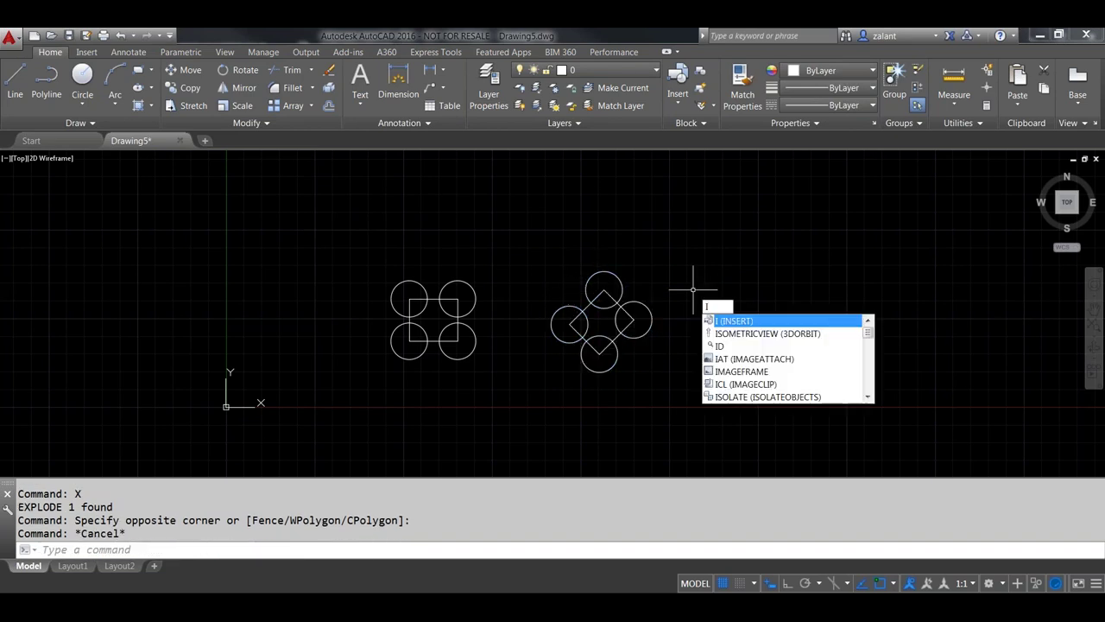
{"action": "key", "text": "Return"}
{"action": "left_click", "coordinate": [482, 222]}
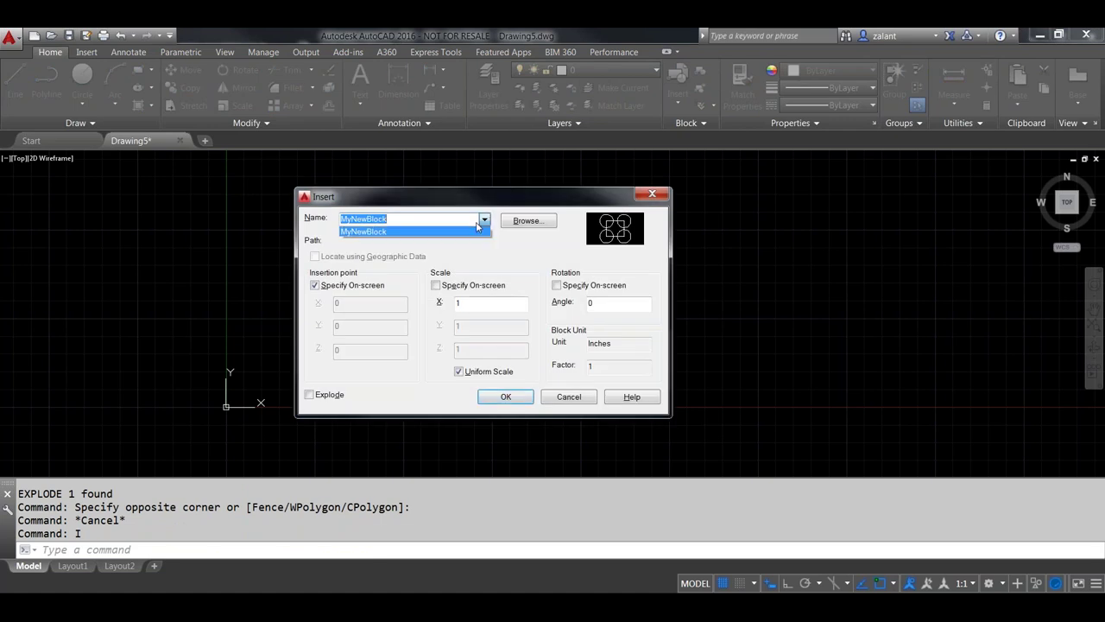
{"action": "left_click", "coordinate": [395, 231]}
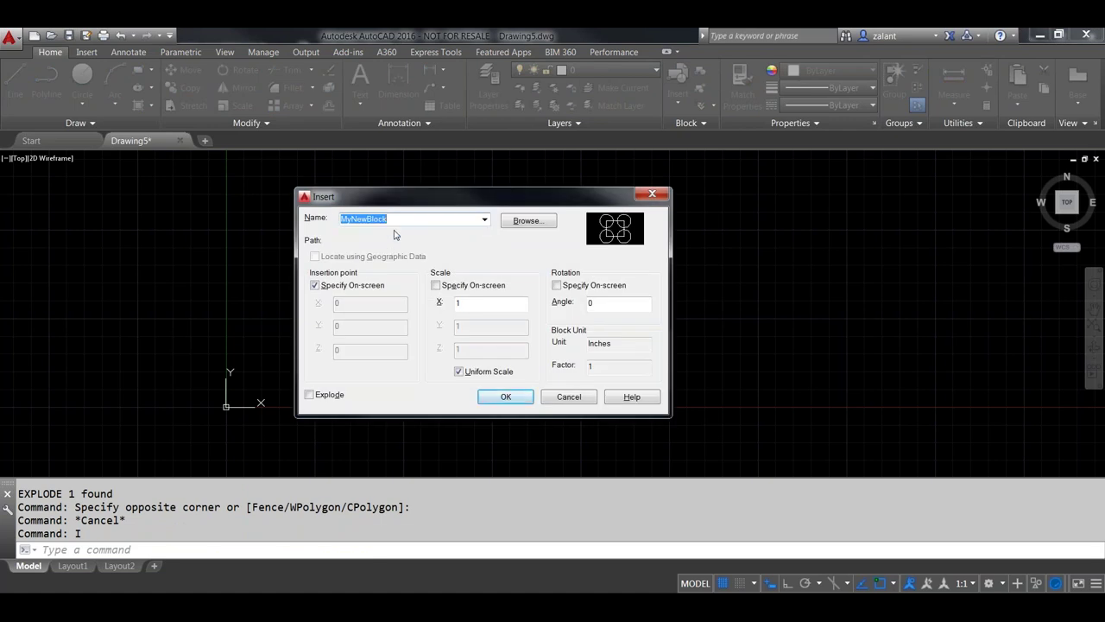
{"action": "left_click", "coordinate": [506, 396]}
{"action": "left_click", "coordinate": [266, 241]}
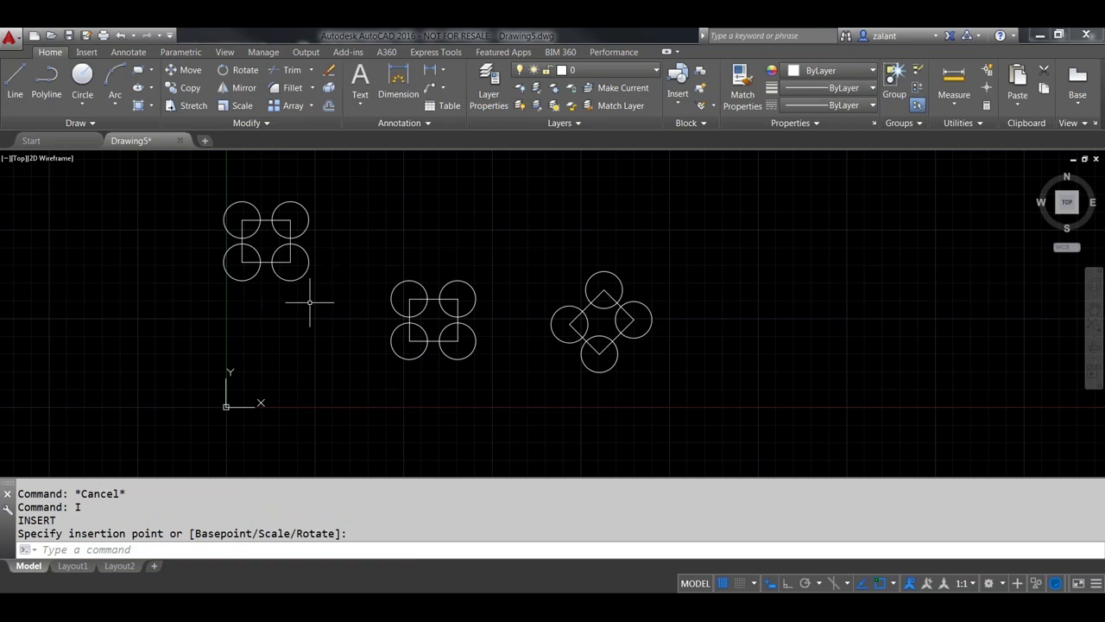
Examine the newly inserted block's selection and properties to see whether it is a single object, and deselect it.
{"action": "left_click", "coordinate": [337, 303]}
{"action": "left_click", "coordinate": [222, 213]}
{"action": "key", "text": "ctrl+1"}
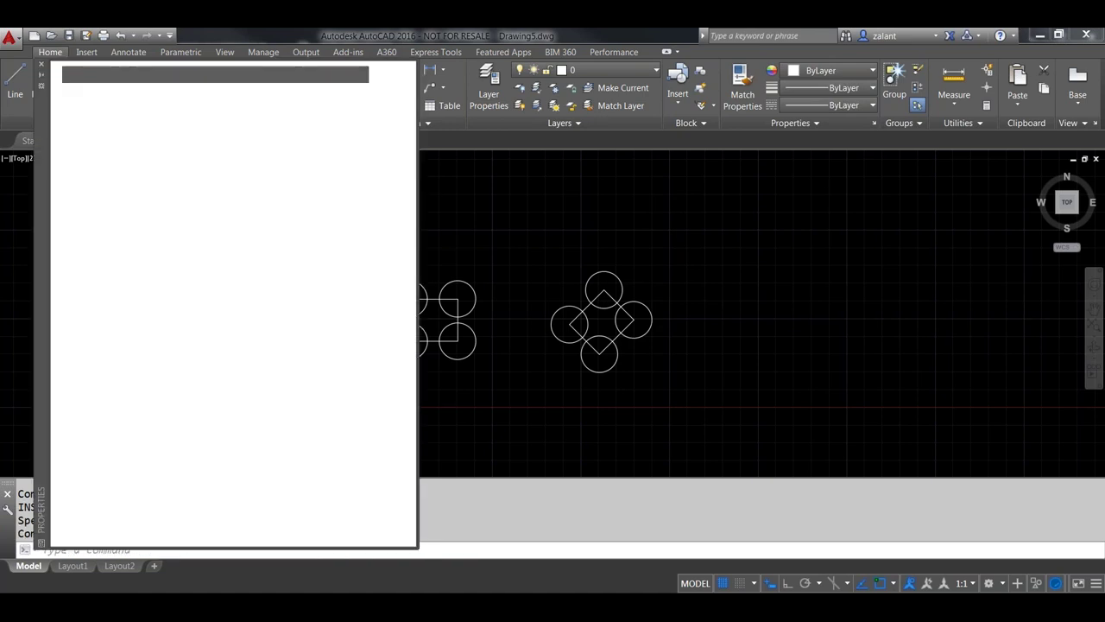
{"action": "left_click", "coordinate": [42, 65]}
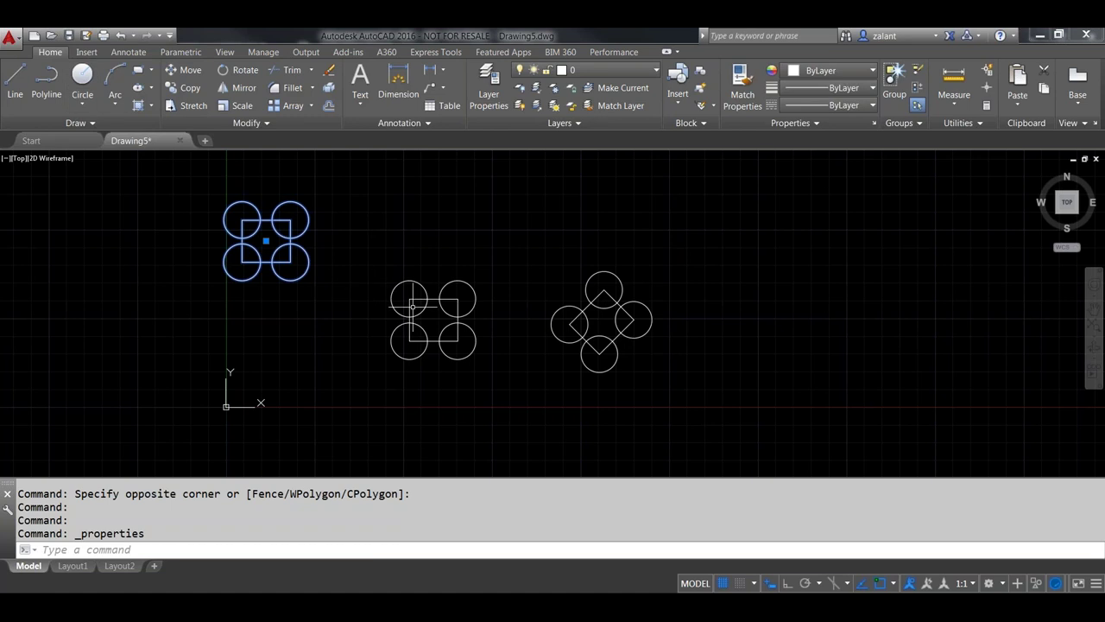
{"action": "key", "text": "Escape"}
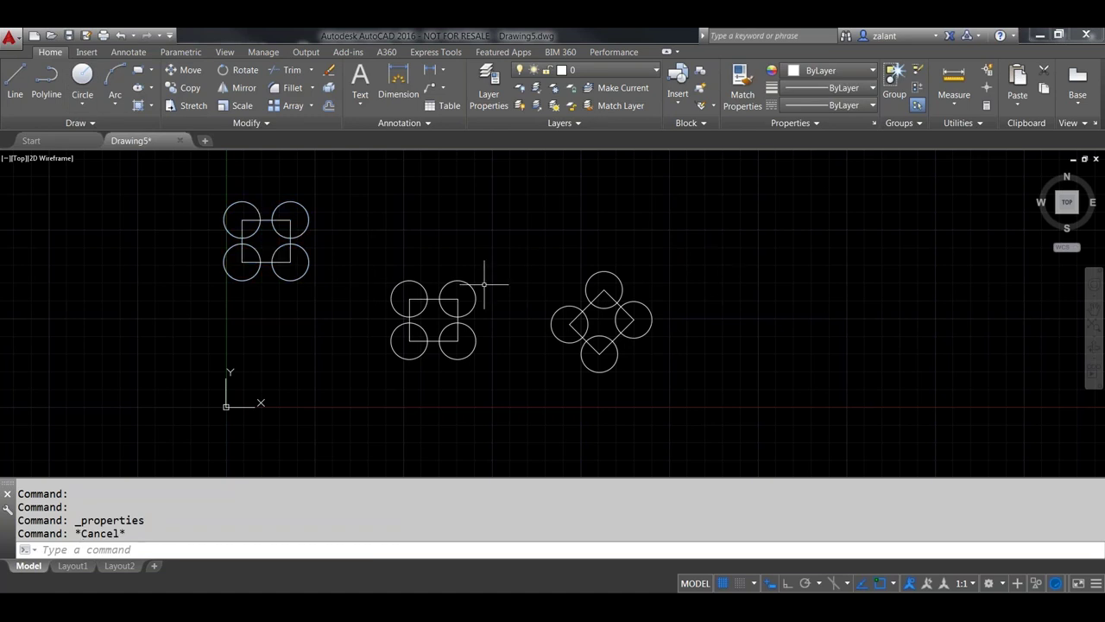
{"action": "left_click", "coordinate": [336, 297]}
{"action": "left_click", "coordinate": [213, 188]}
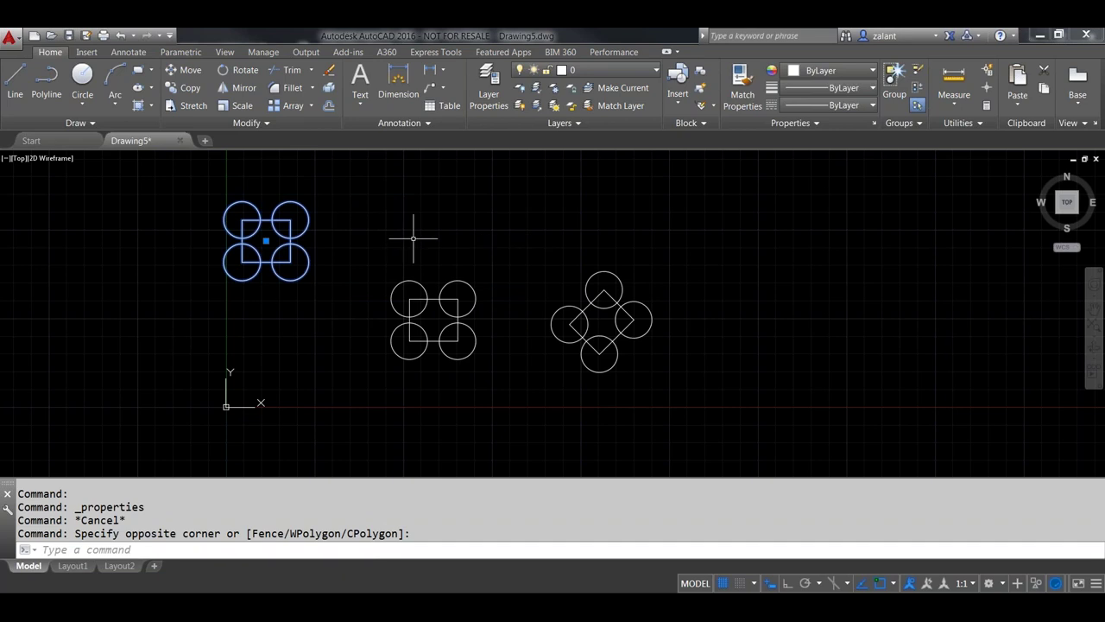
{"action": "key", "text": "Escape"}
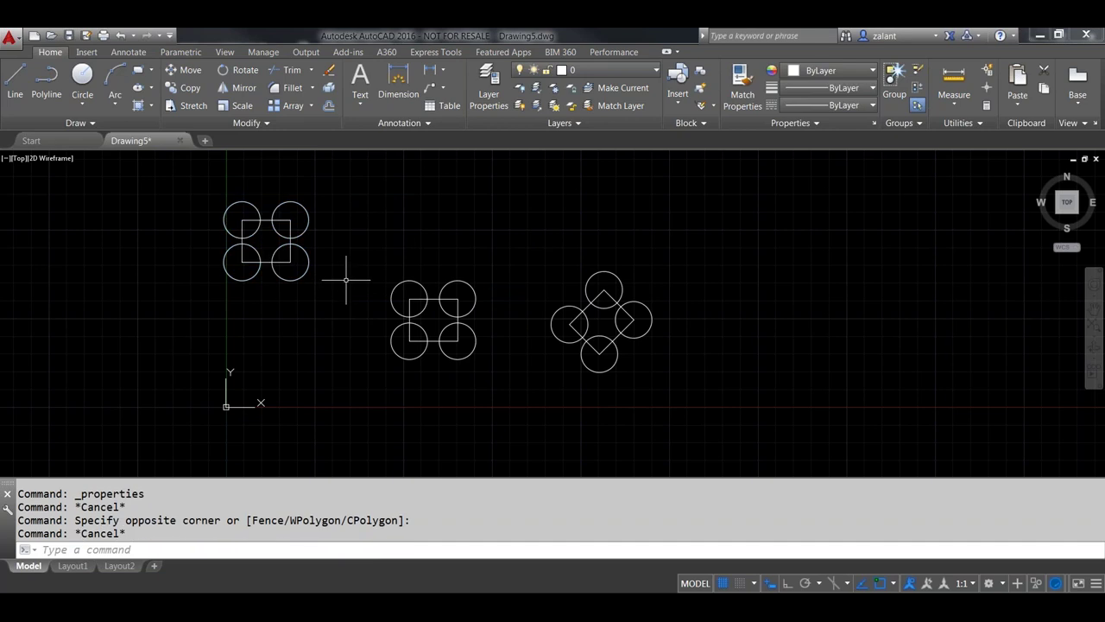
Check in the Purge command whether any block definitions can be purged, and close it.
{"action": "type", "text": "purge"}
{"action": "key", "text": "Return"}
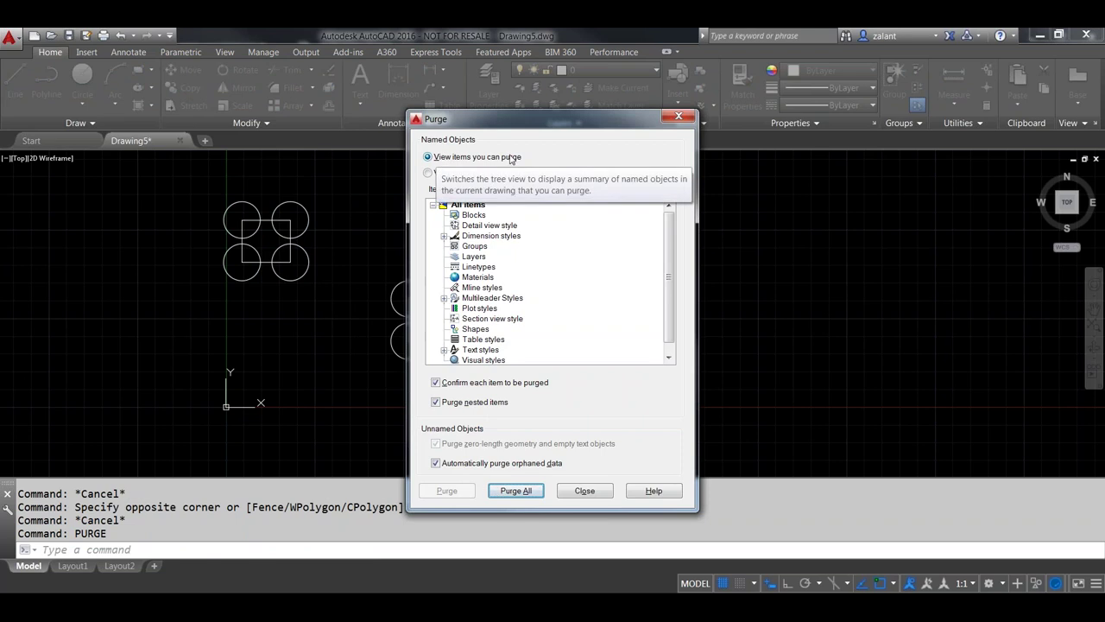
{"action": "left_click", "coordinate": [473, 216]}
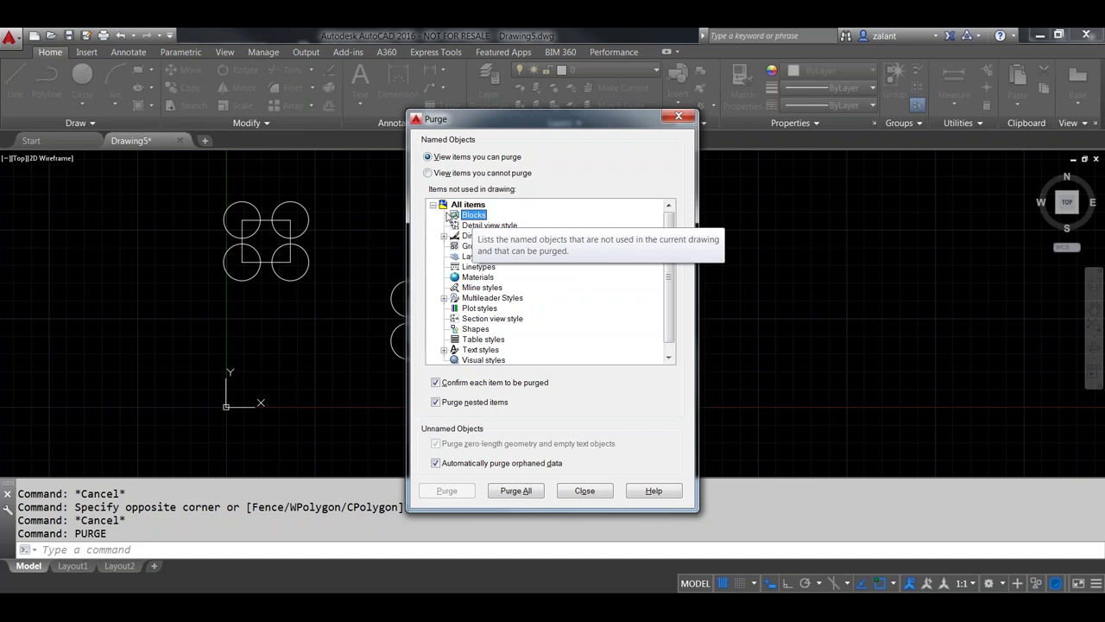
{"action": "left_click", "coordinate": [585, 490]}
Erase the unexploded block at the upper left of the drawing.
{"action": "left_click", "coordinate": [331, 291]}
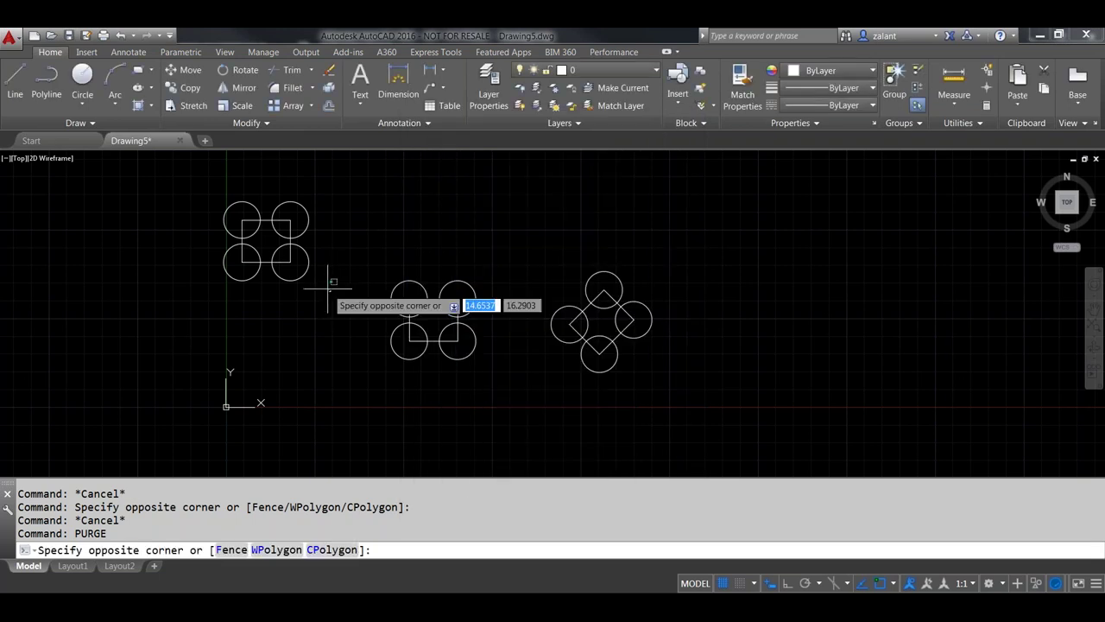
{"action": "left_click", "coordinate": [223, 199]}
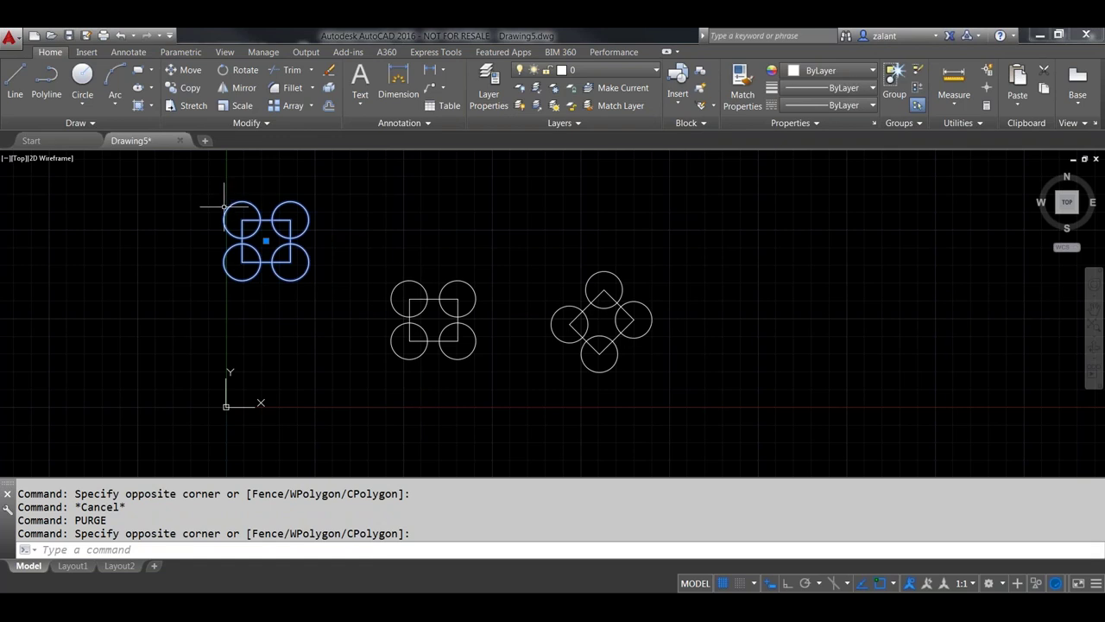
{"action": "key", "text": "Delete"}
Purge the unused MyNewBlock definition from the drawing, confirming its removal.
{"action": "type", "text": "pur"}
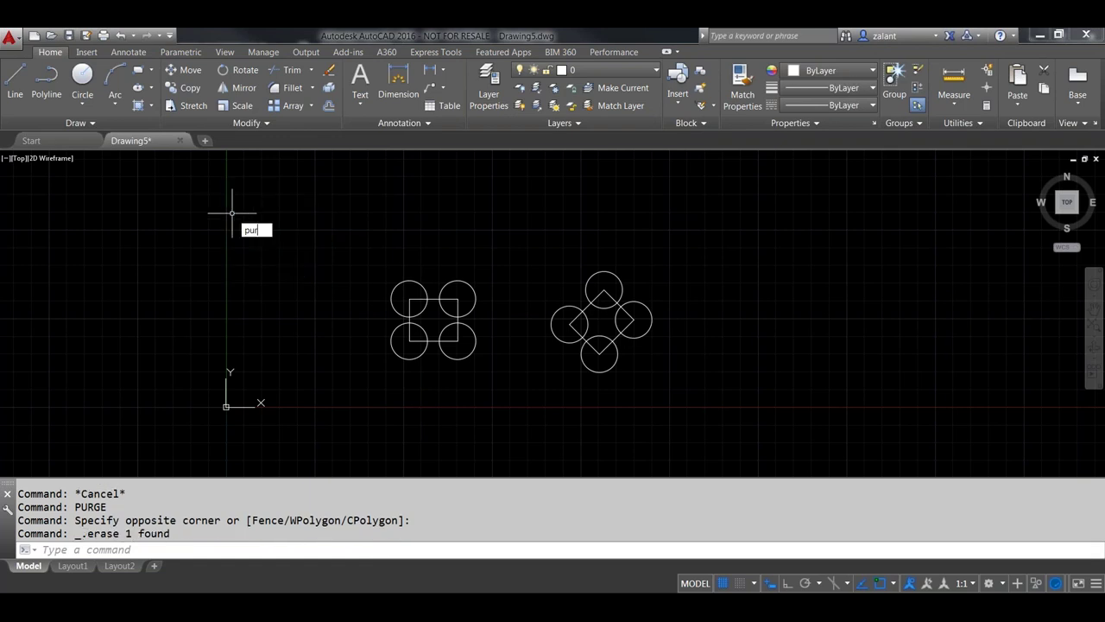
{"action": "type", "text": "ge"}
{"action": "key", "text": "Return"}
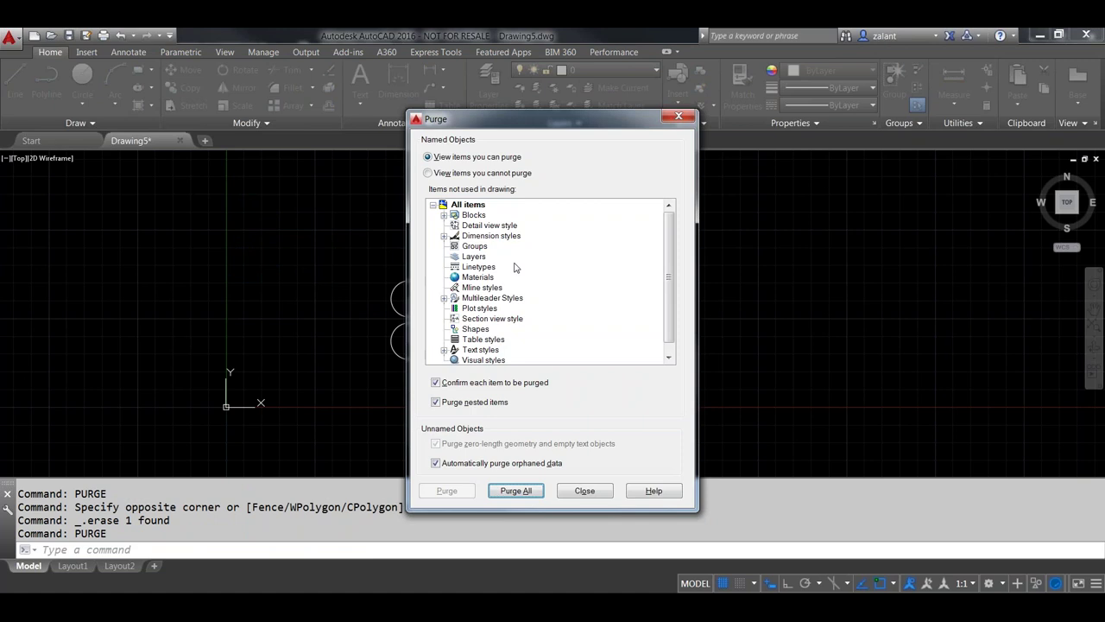
{"action": "left_click", "coordinate": [471, 215]}
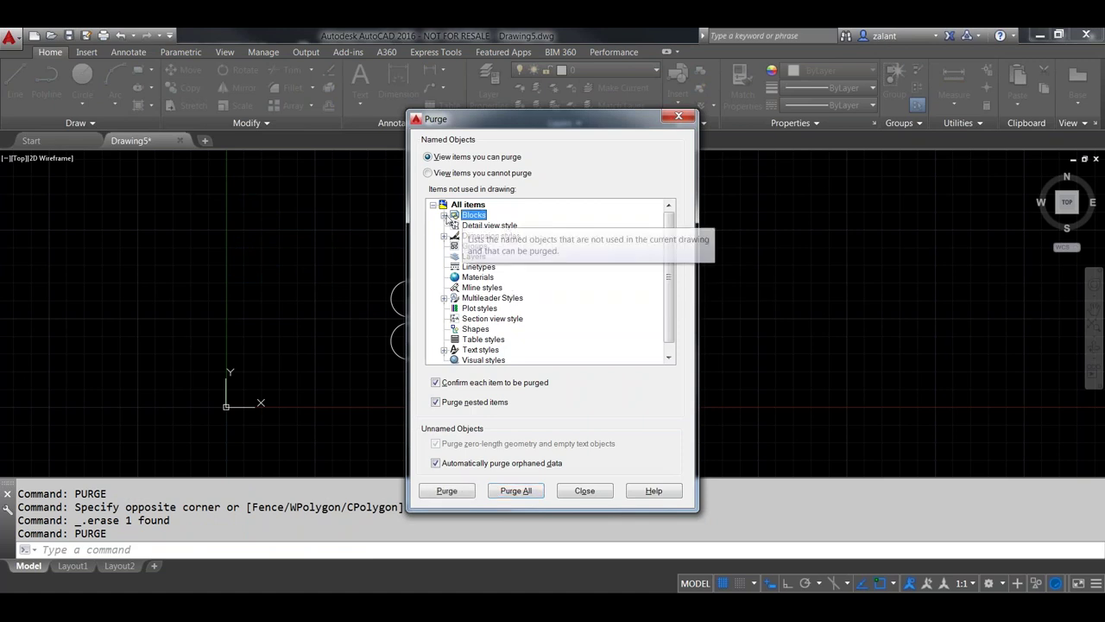
{"action": "left_click", "coordinate": [443, 216]}
{"action": "left_click", "coordinate": [482, 225]}
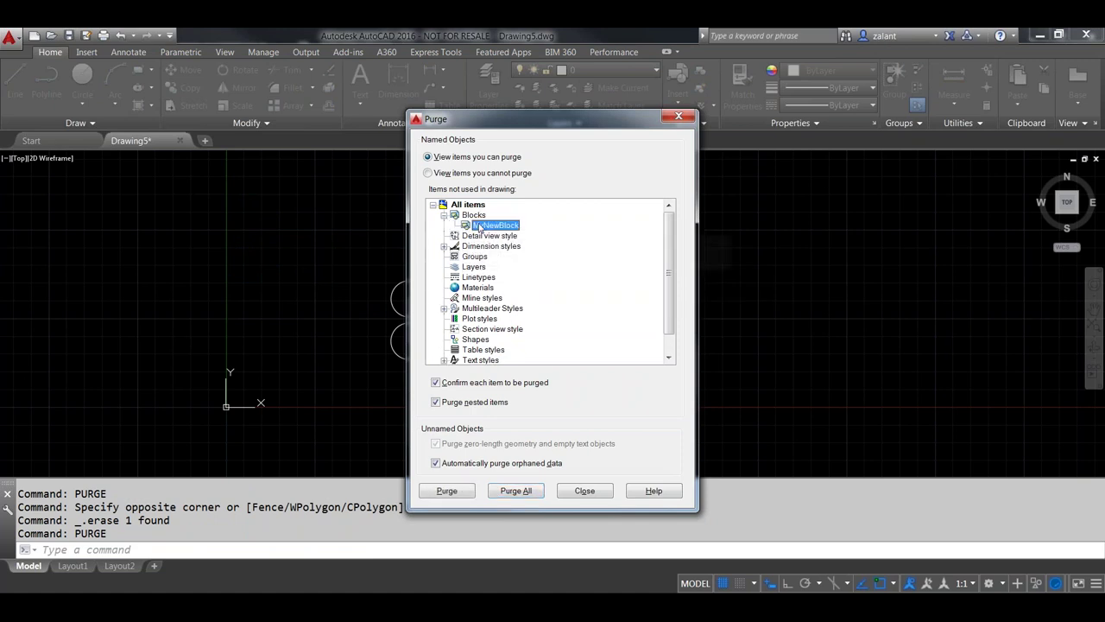
{"action": "left_click", "coordinate": [447, 491]}
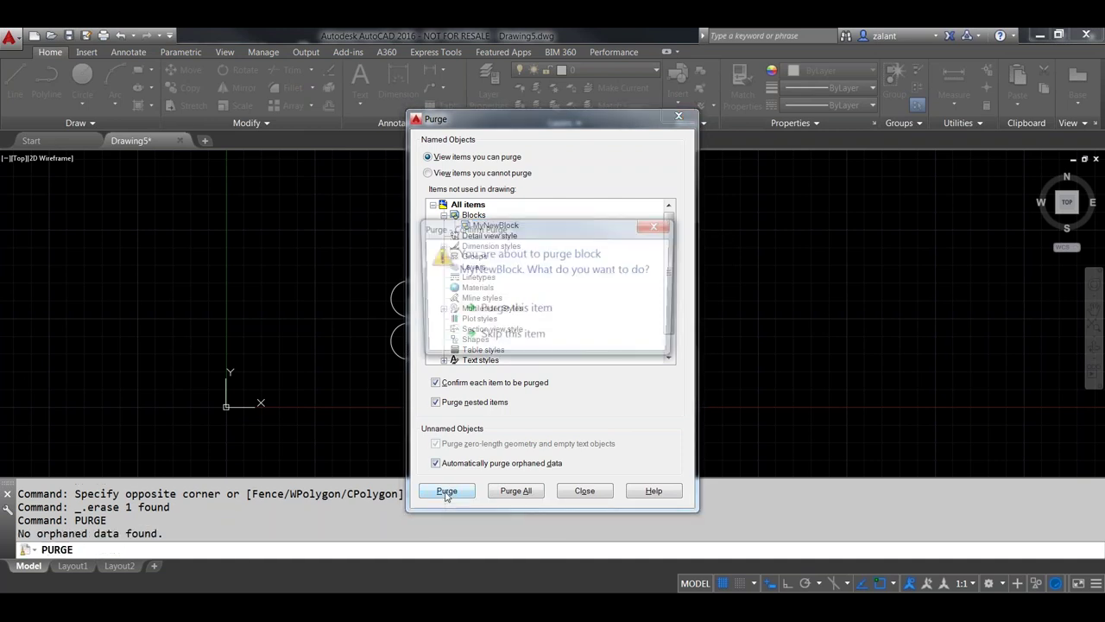
{"action": "left_click", "coordinate": [513, 310]}
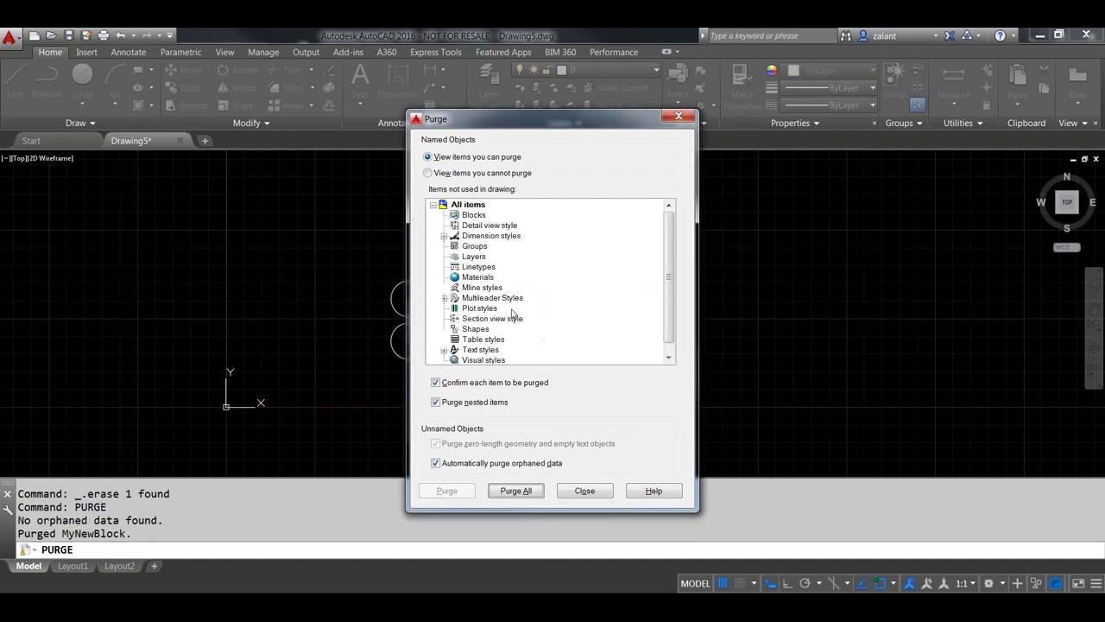
{"action": "left_click", "coordinate": [583, 491]}
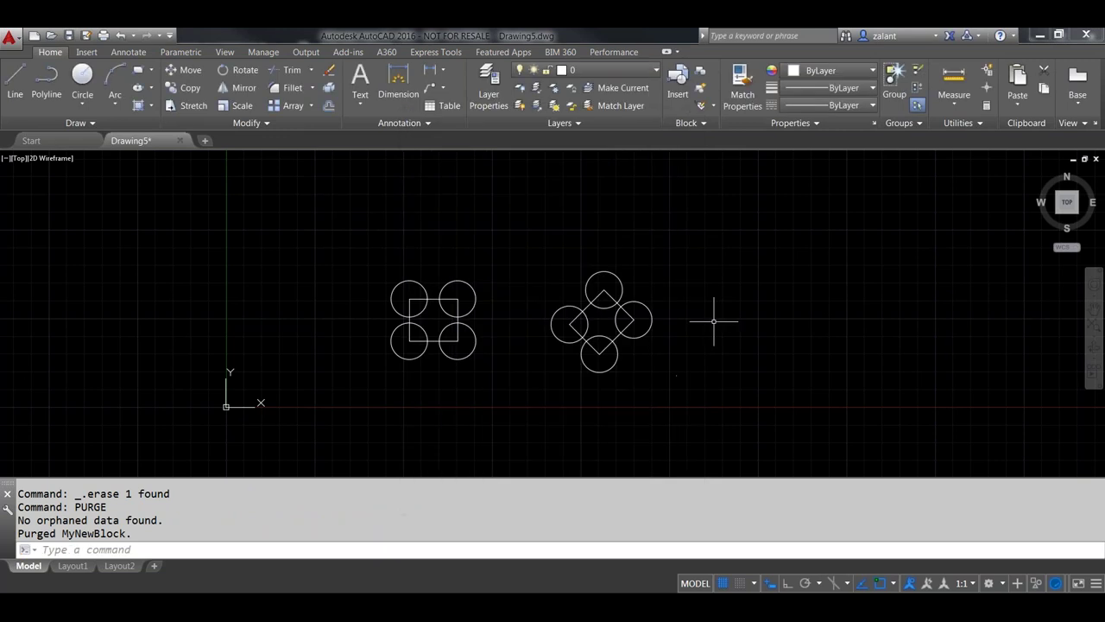
Check the block names offered by the Insert command after the purge, and cancel the insertion.
{"action": "type", "text": "I"}
{"action": "key", "text": "Return"}
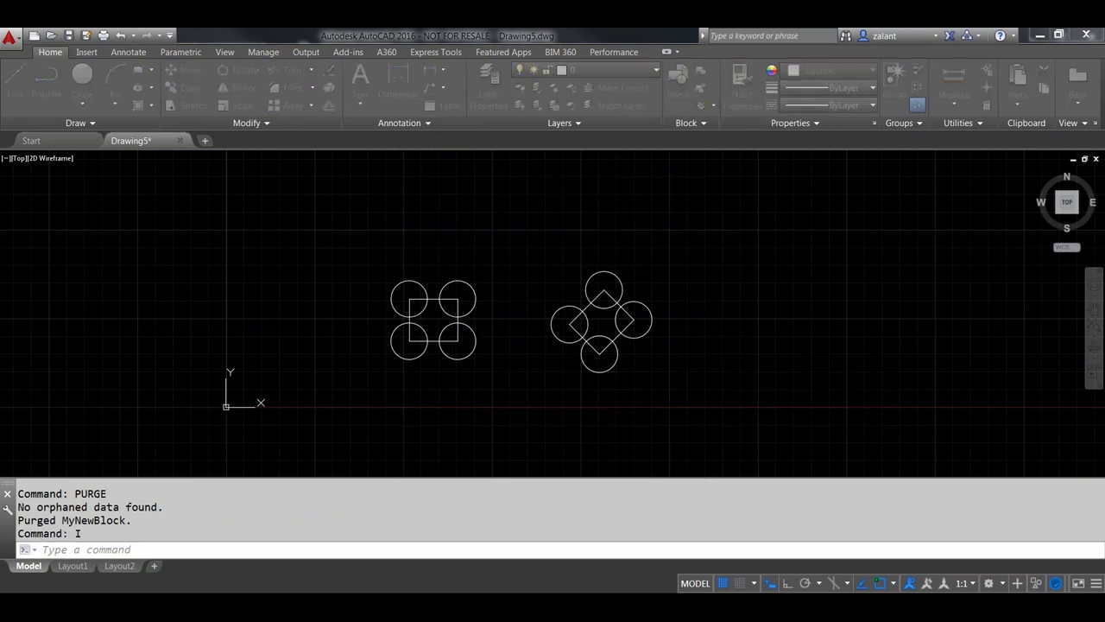
{"action": "left_click", "coordinate": [484, 219]}
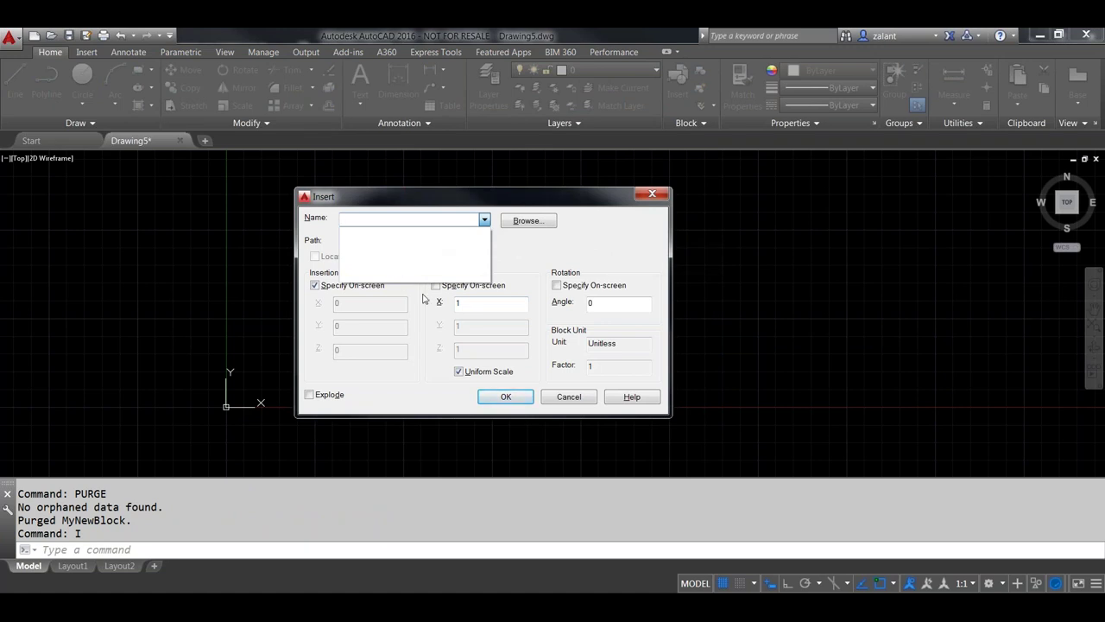
{"action": "left_click", "coordinate": [569, 396]}
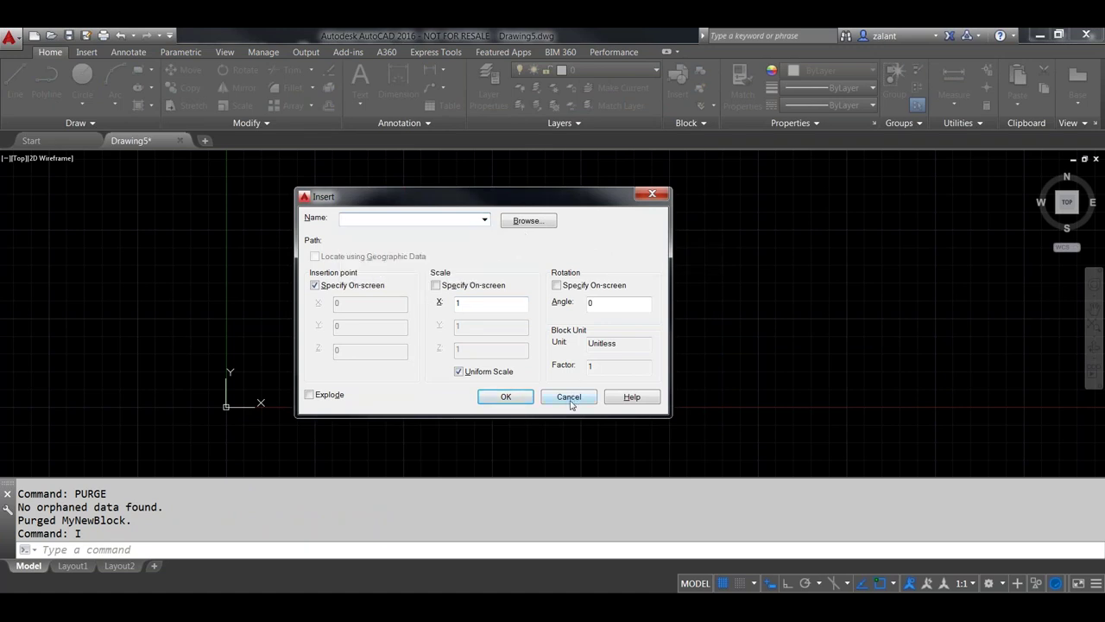
{"action": "left_click", "coordinate": [569, 397]}
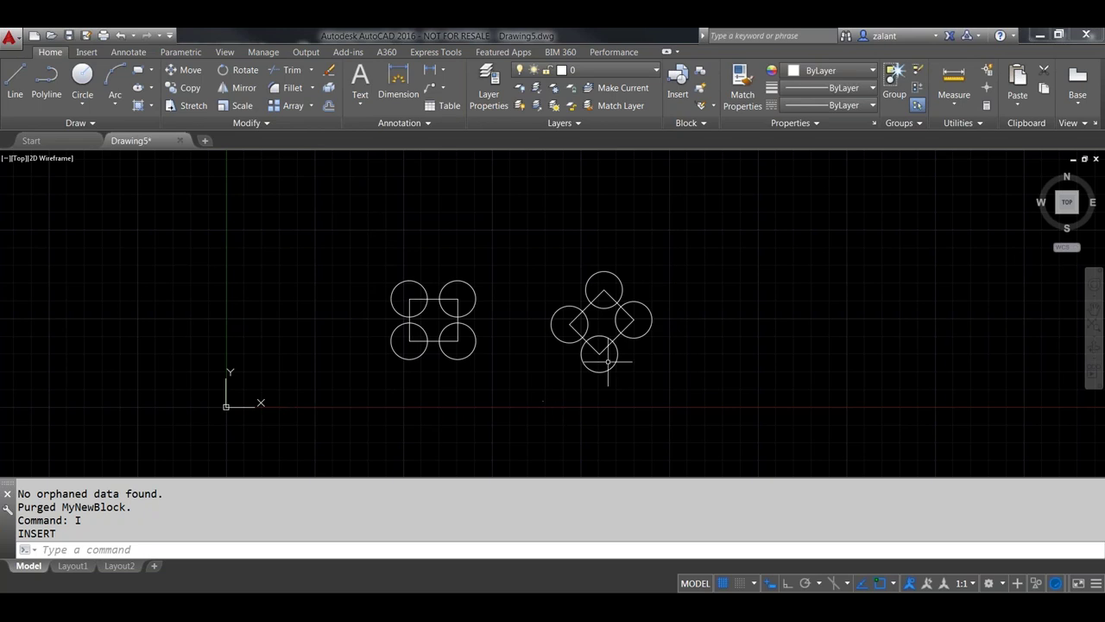
Insert MyNewBlock.dwg from the My Documents folder as a block, placing it to the right of the rotated shape.
{"action": "type", "text": "i"}
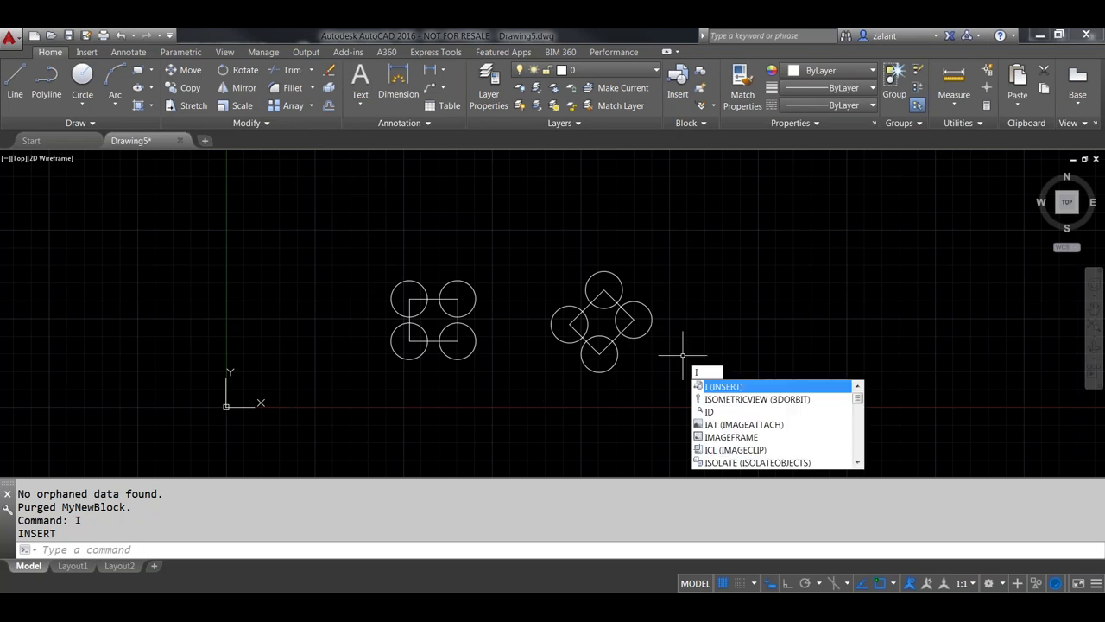
{"action": "key", "text": "Return"}
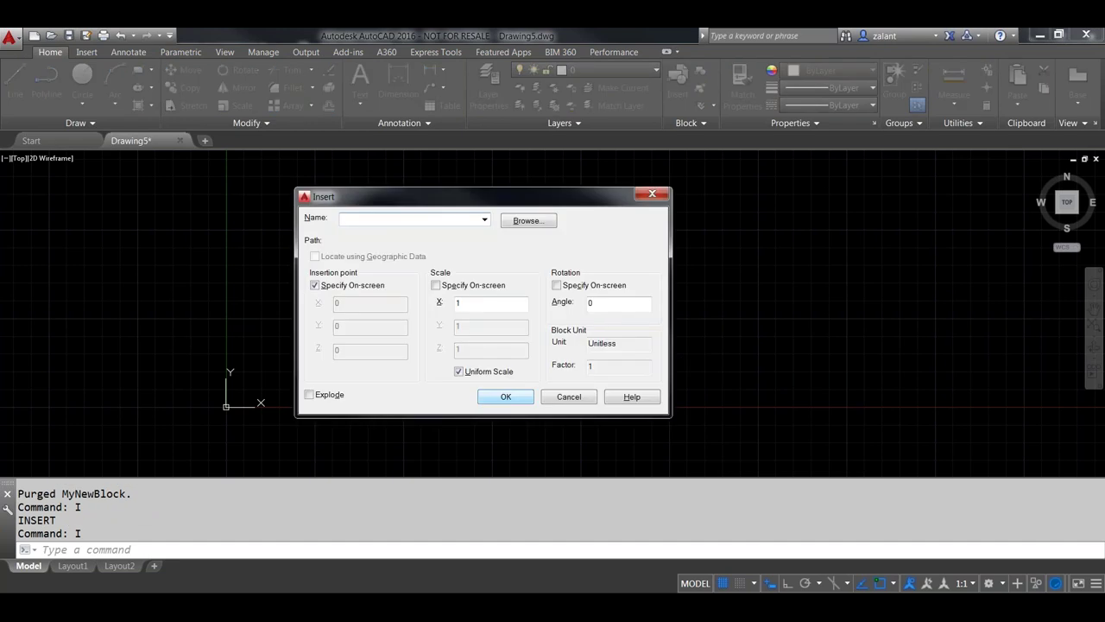
{"action": "left_click", "coordinate": [528, 220]}
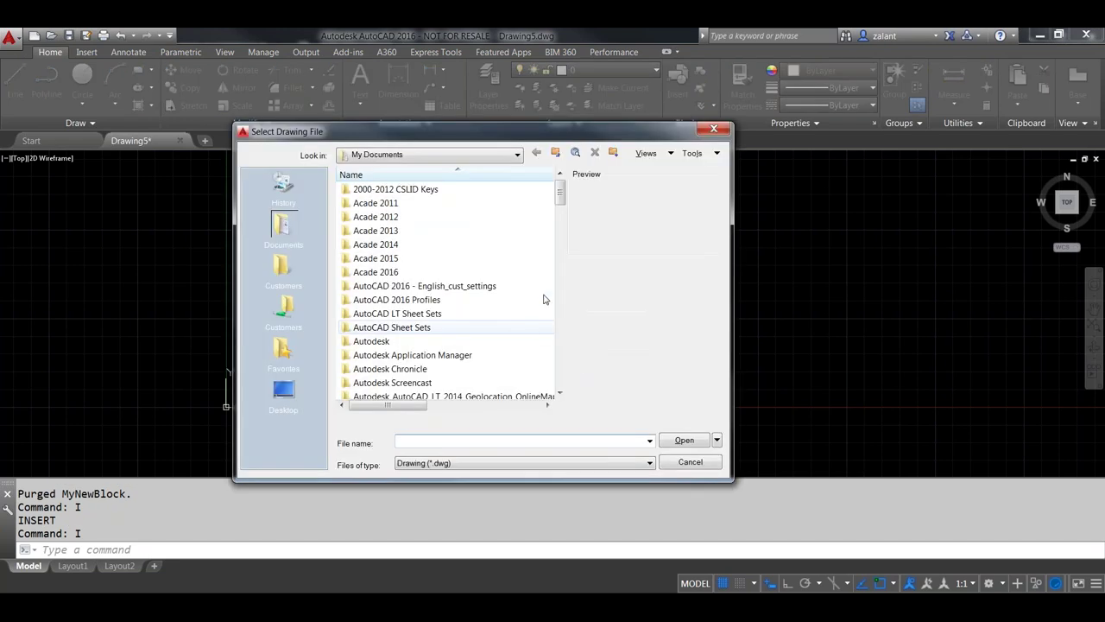
{"action": "left_click_drag", "start_coordinate": [559, 191], "coordinate": [562, 371]}
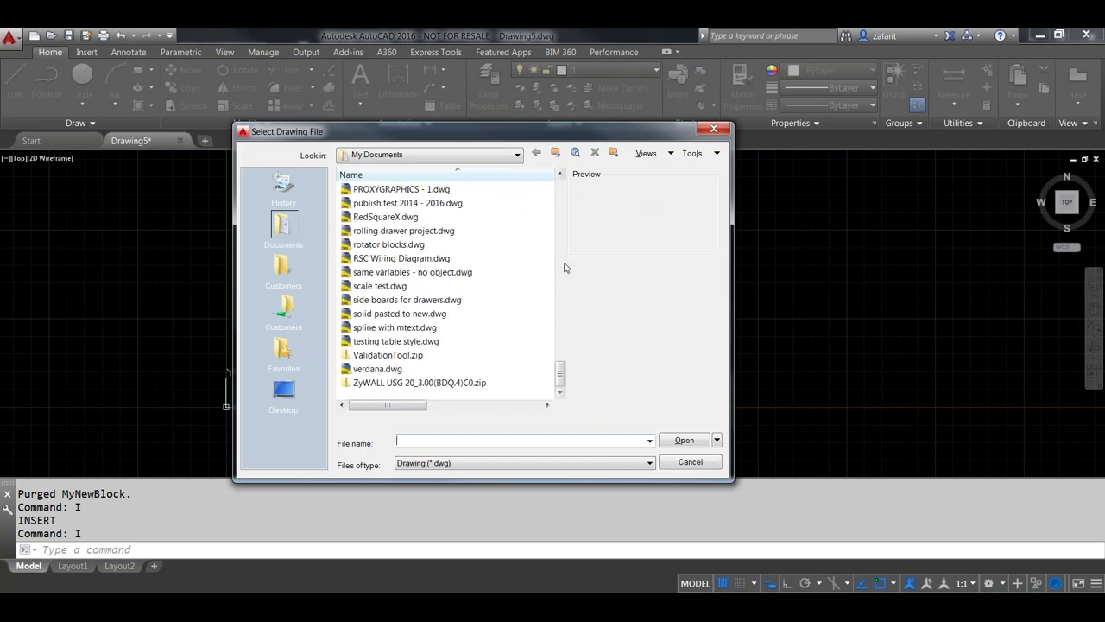
{"action": "left_click", "coordinate": [560, 174]}
{"action": "left_click", "coordinate": [560, 174]}
{"action": "left_click", "coordinate": [560, 174]}
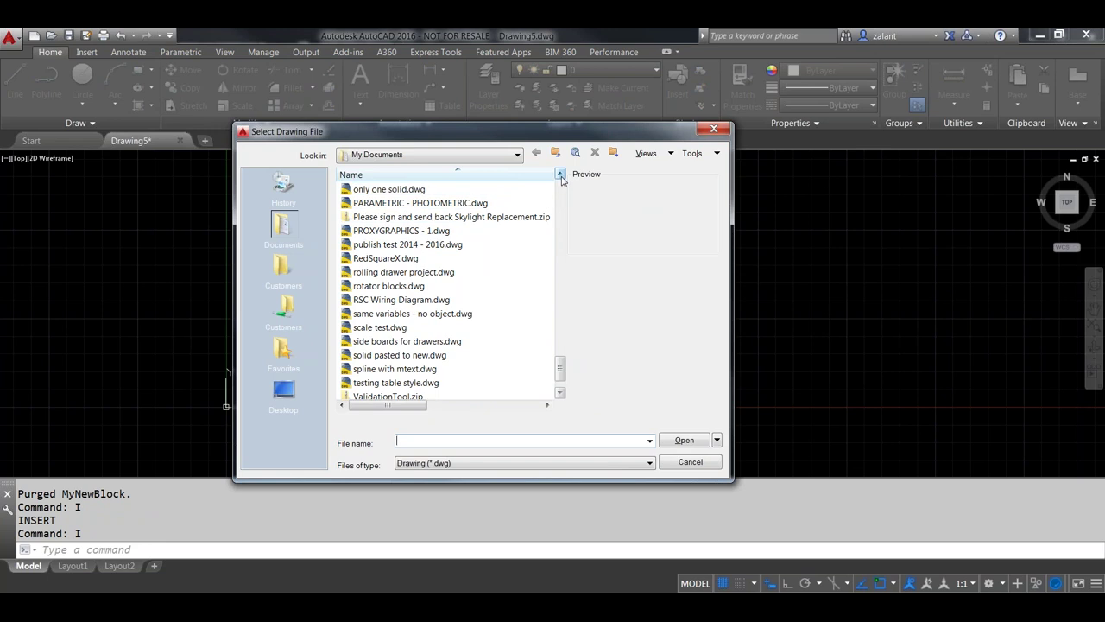
{"action": "left_click", "coordinate": [560, 175]}
{"action": "left_click", "coordinate": [560, 174]}
{"action": "left_click", "coordinate": [389, 204]}
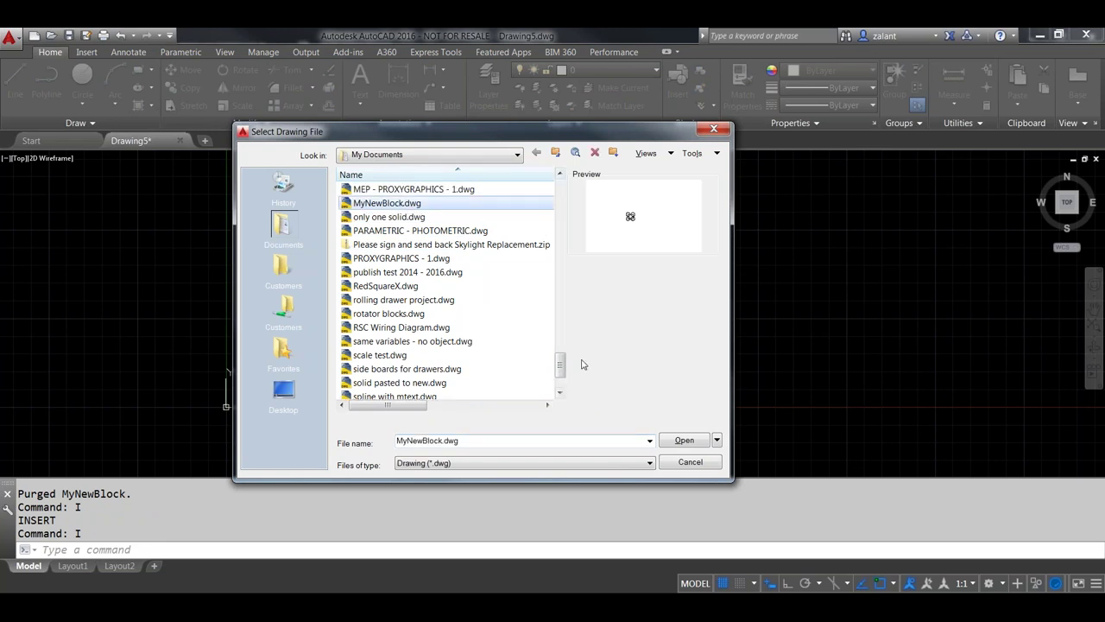
{"action": "left_click", "coordinate": [681, 439]}
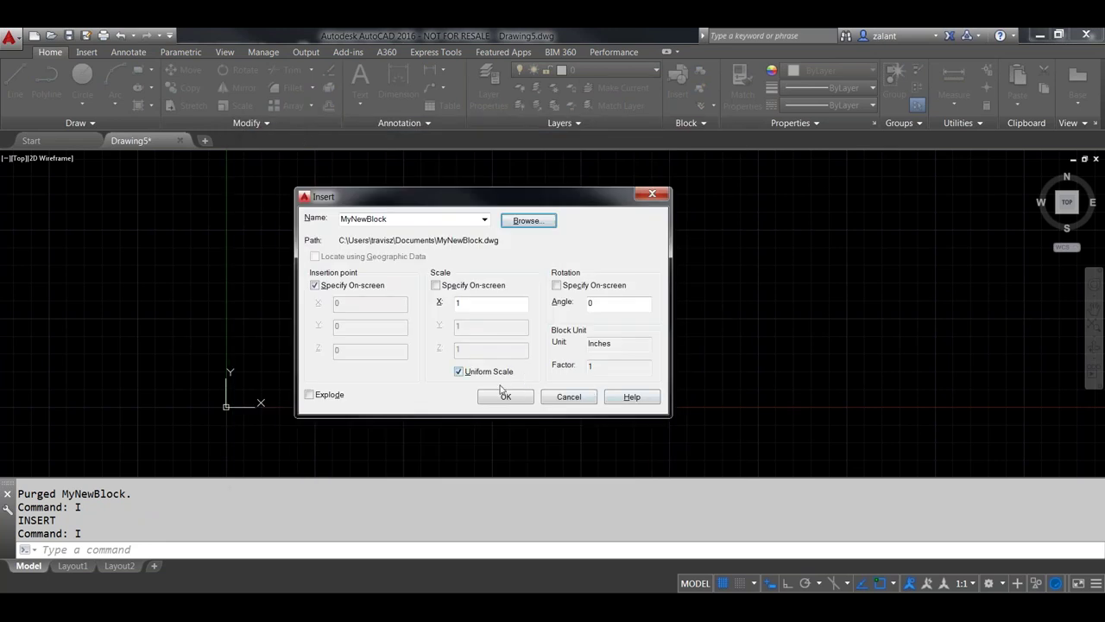
{"action": "left_click", "coordinate": [504, 397]}
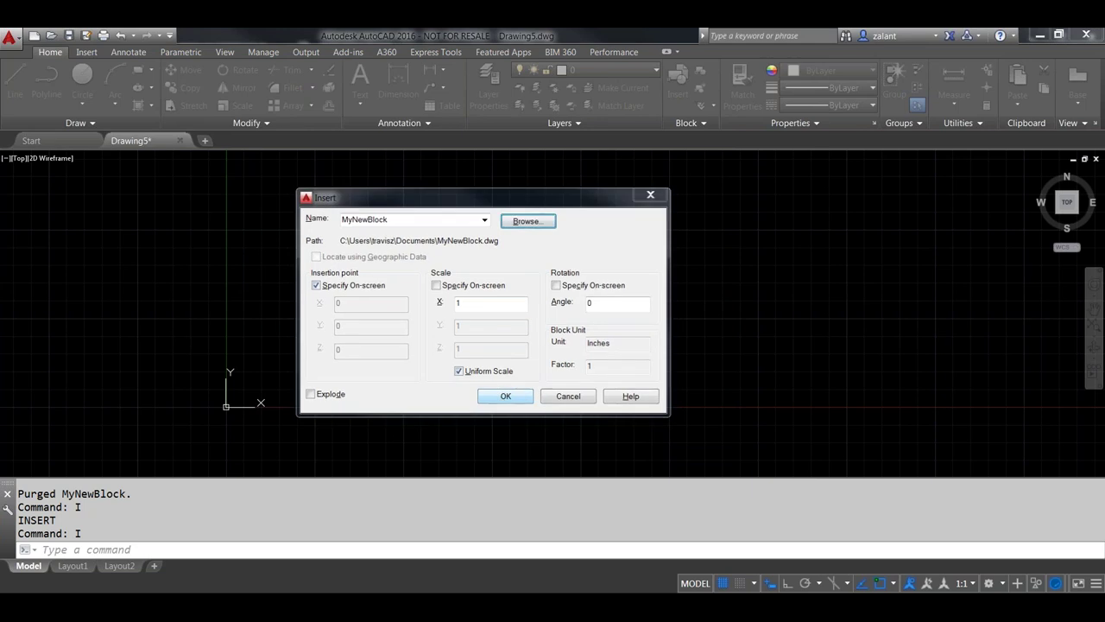
{"action": "left_click", "coordinate": [781, 295]}
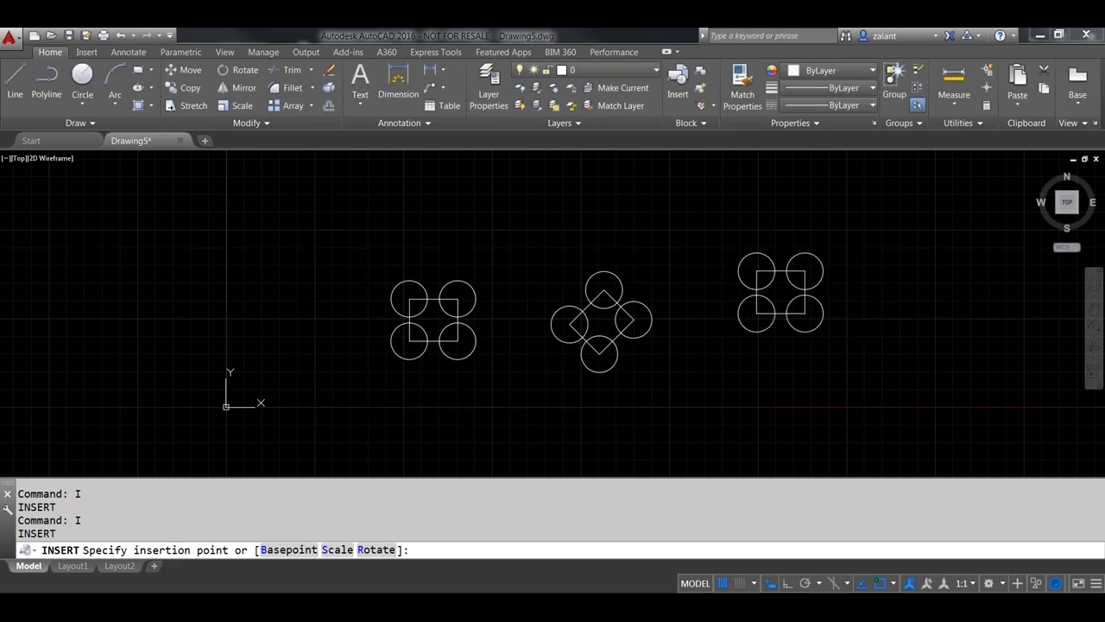
Open the MyNewBlock definition in the Block Editor and move the Block Authoring Palettes away from the block geometry.
{"action": "scroll", "coordinate": [780, 295], "scroll_direction": "up", "scroll_amount": 3}
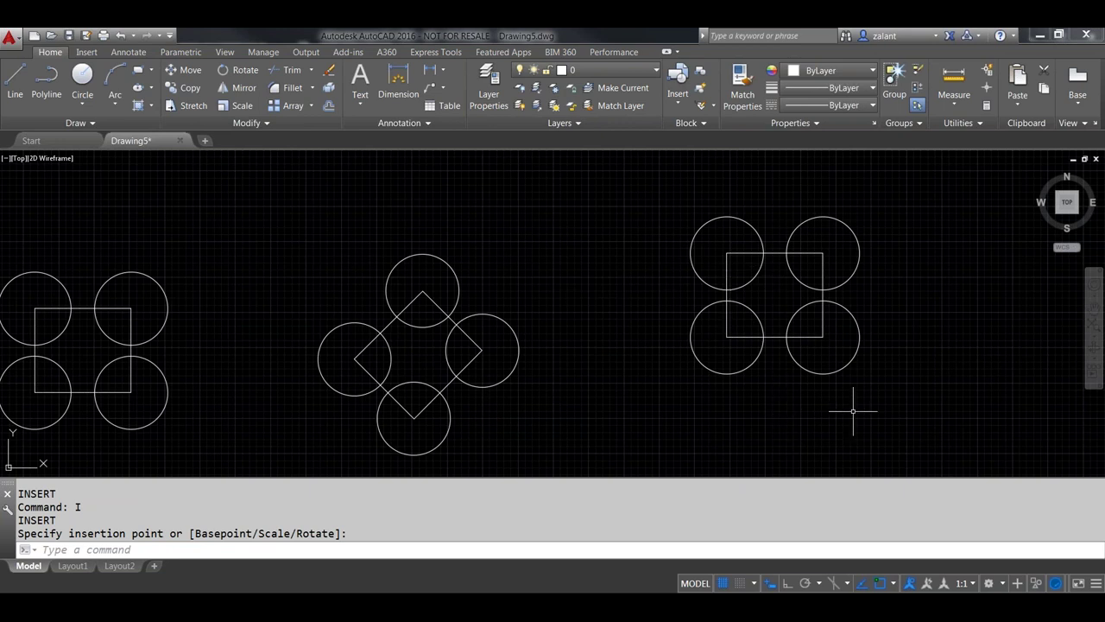
{"action": "type", "text": "bedit"}
{"action": "key", "text": "Return"}
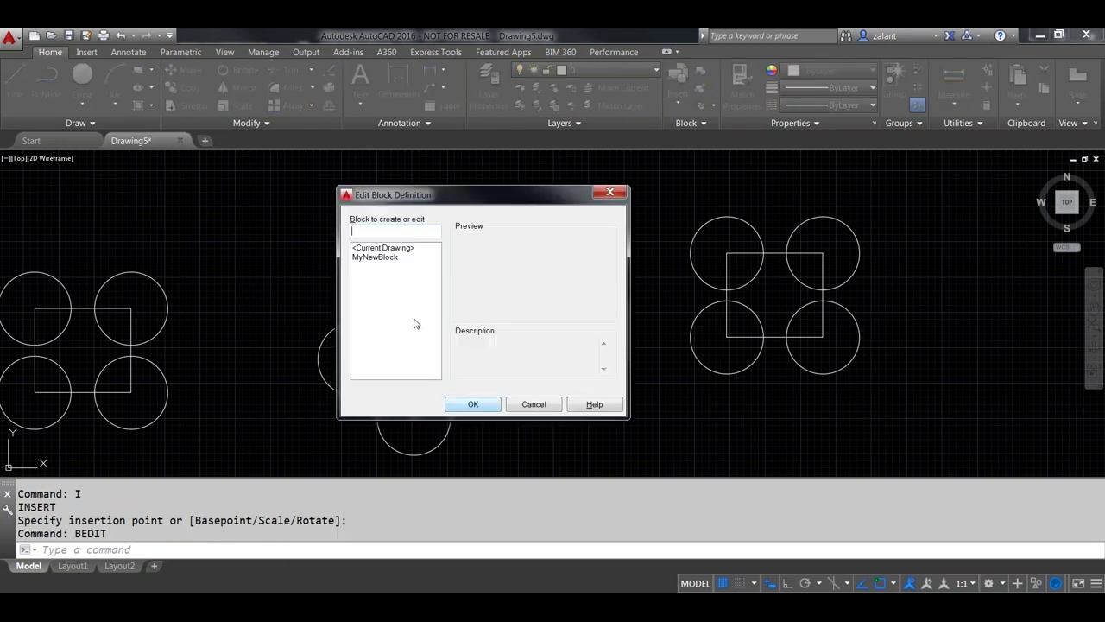
{"action": "left_click", "coordinate": [375, 257]}
{"action": "left_click", "coordinate": [474, 404]}
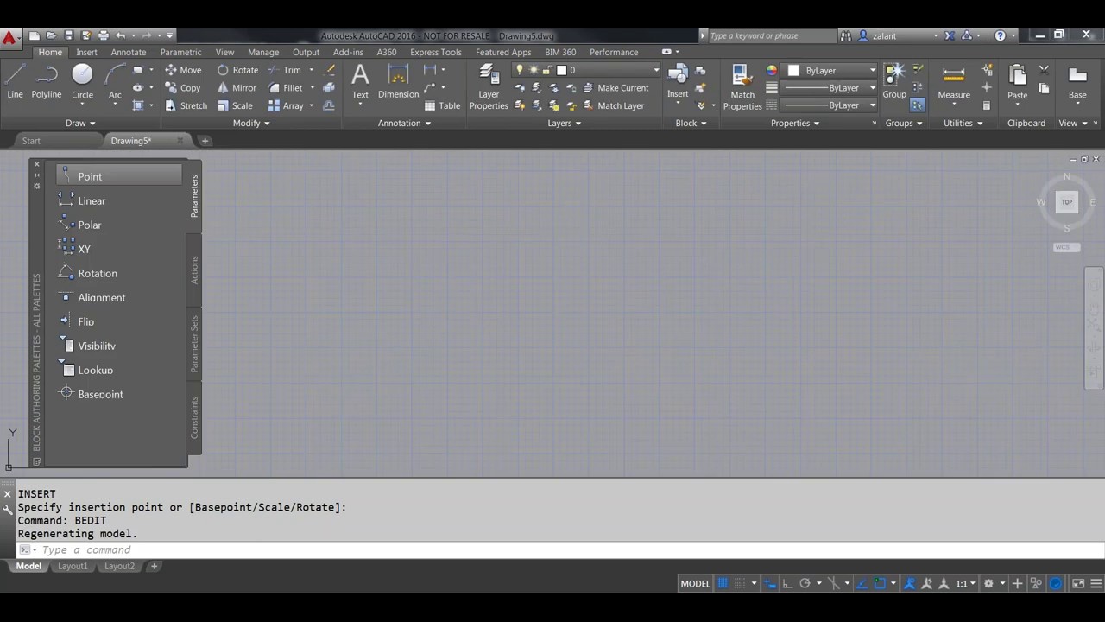
{"action": "left_click_drag", "start_coordinate": [39, 328], "coordinate": [86, 285]}
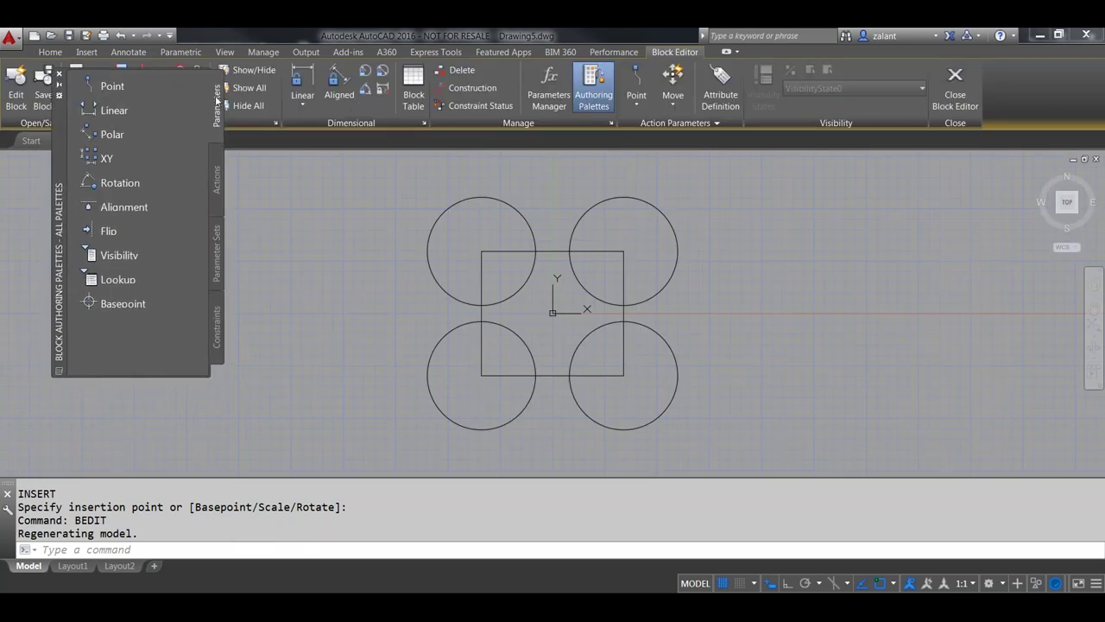
Add a Basepoint parameter at the lower-left corner of the block's square, and close the Block Editor, saving the changes to MyNewBlock.
{"action": "left_click", "coordinate": [114, 303]}
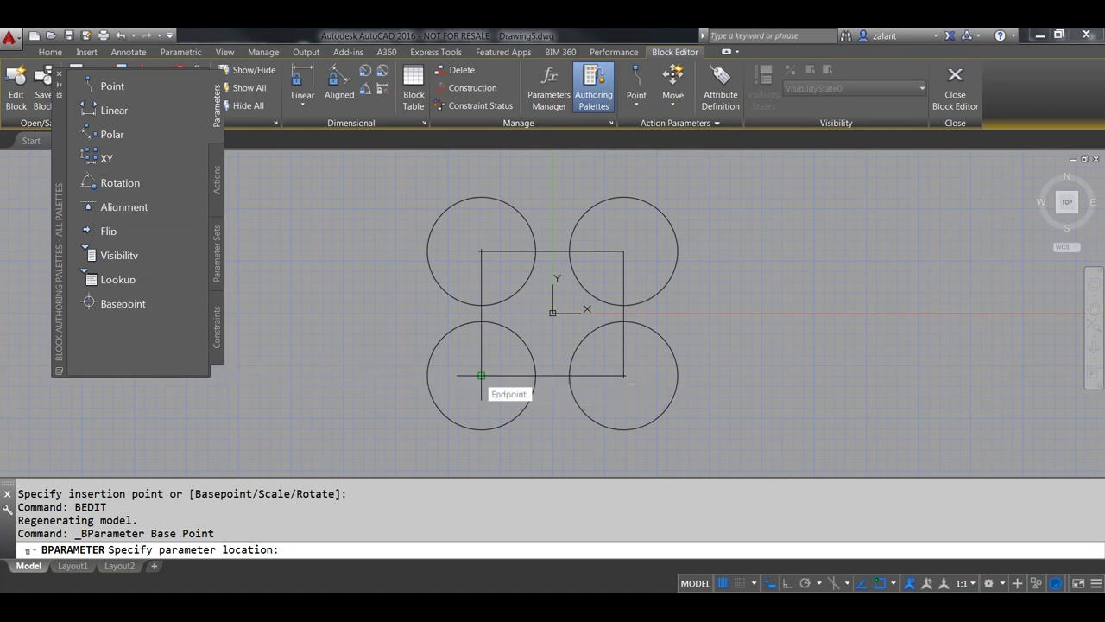
{"action": "left_click", "coordinate": [481, 376]}
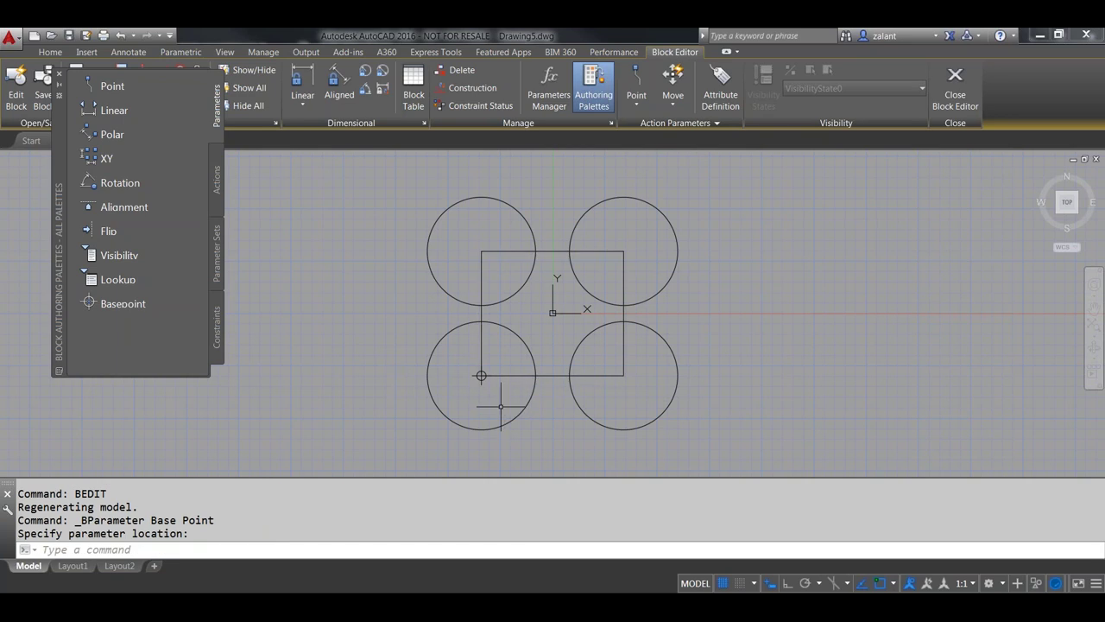
{"action": "scroll", "coordinate": [488, 375], "scroll_direction": "up", "scroll_amount": 3}
{"action": "scroll", "coordinate": [483, 378], "scroll_direction": "down", "scroll_amount": 3}
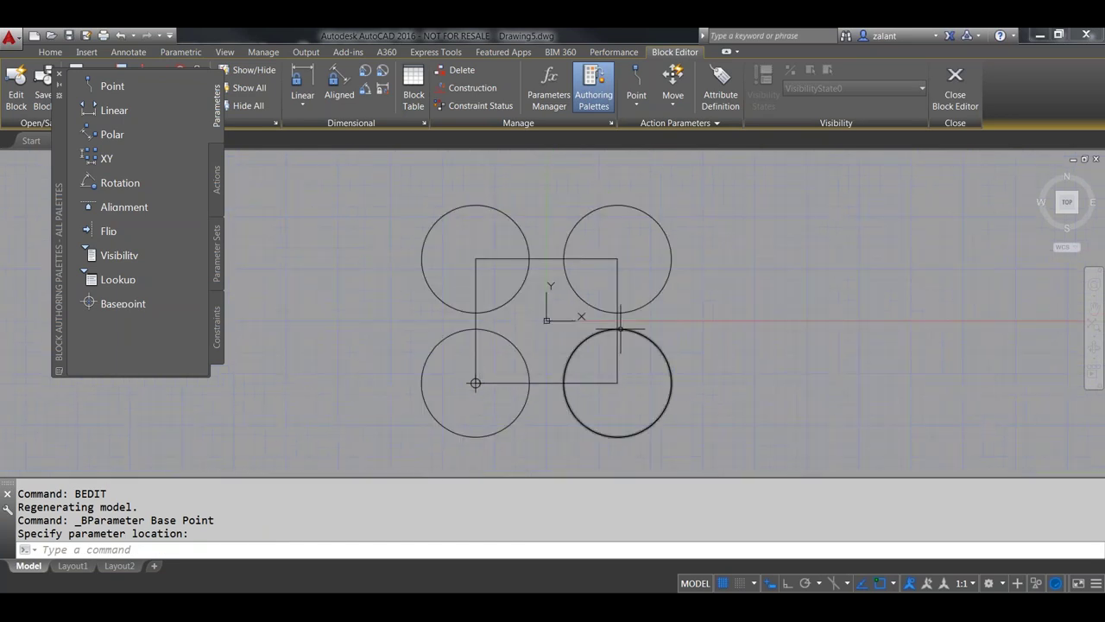
{"action": "left_click", "coordinate": [955, 86]}
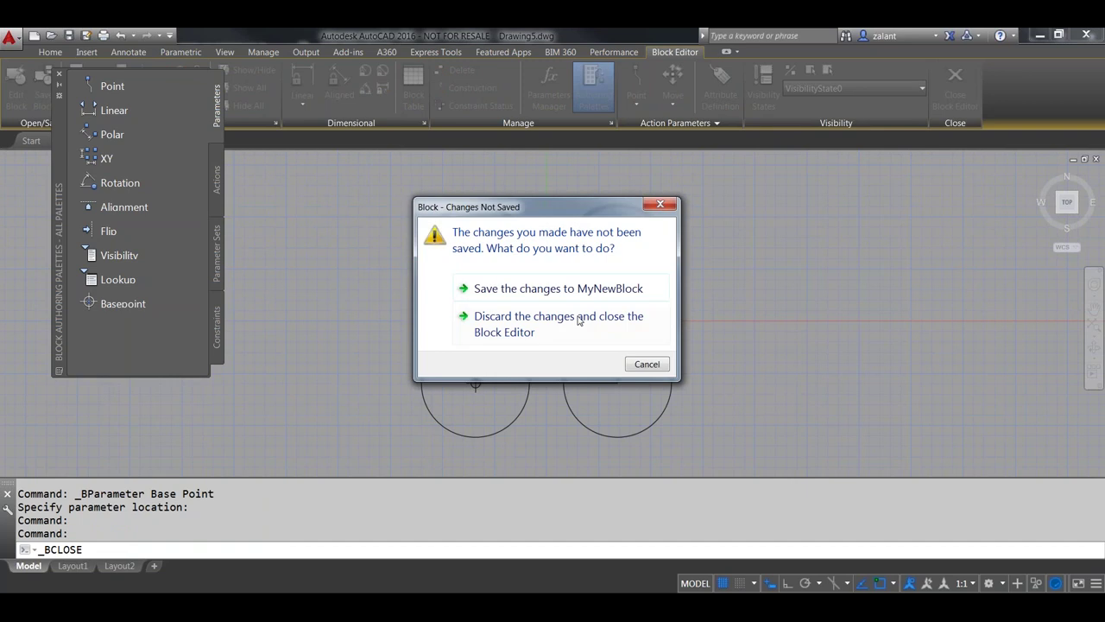
{"action": "left_click", "coordinate": [529, 292]}
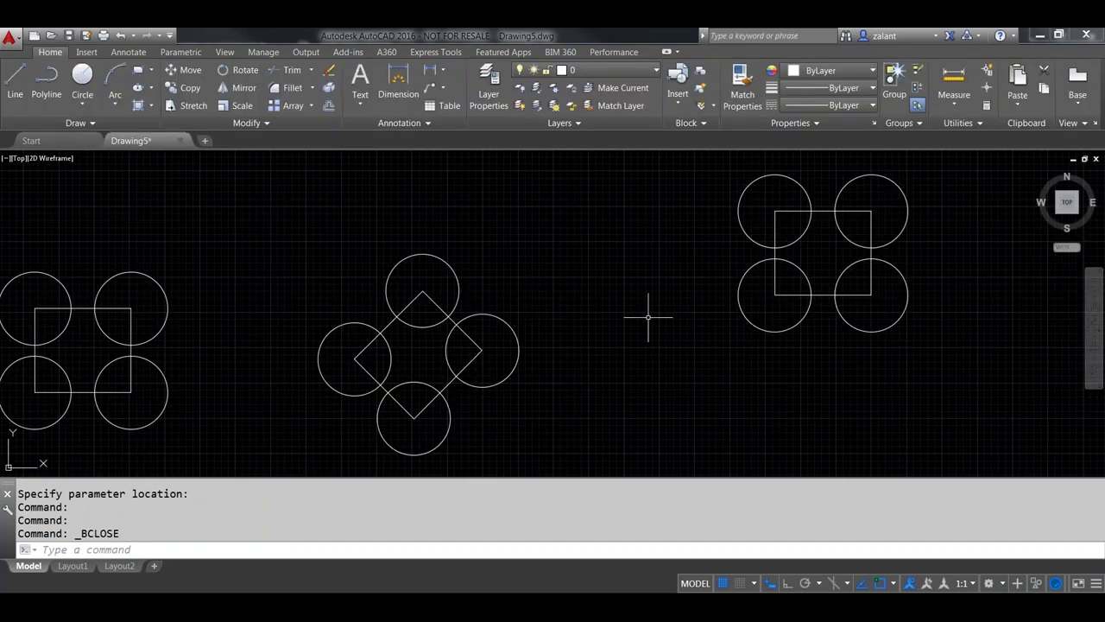
Insert another MyNewBlock reference in the empty area above the rotated shape.
{"action": "type", "text": "i"}
{"action": "key", "text": "Return"}
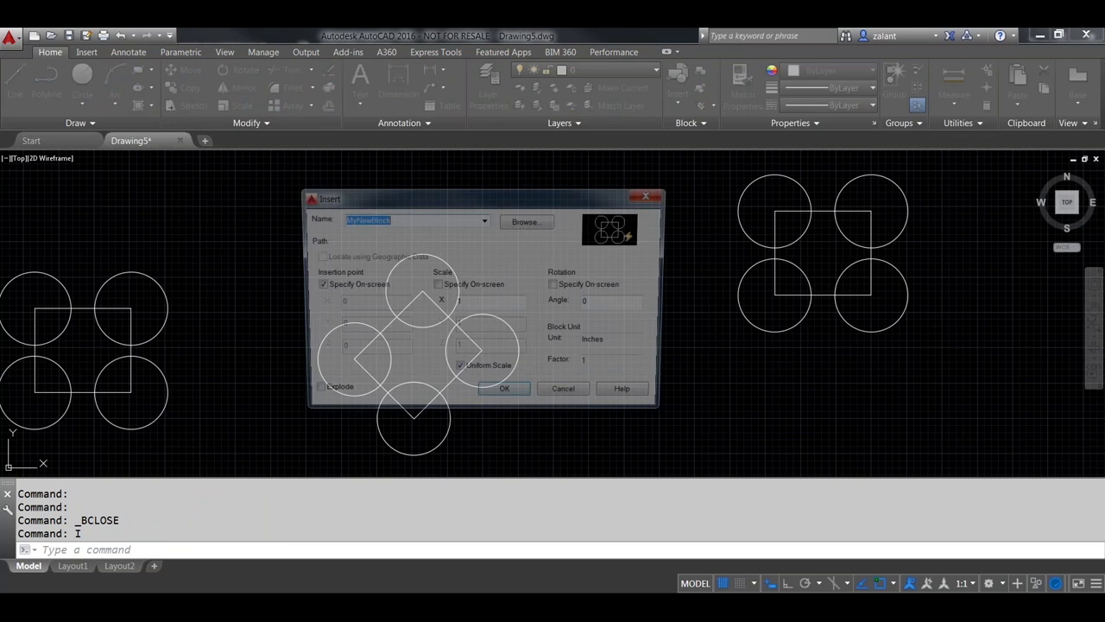
{"action": "left_click", "coordinate": [507, 398]}
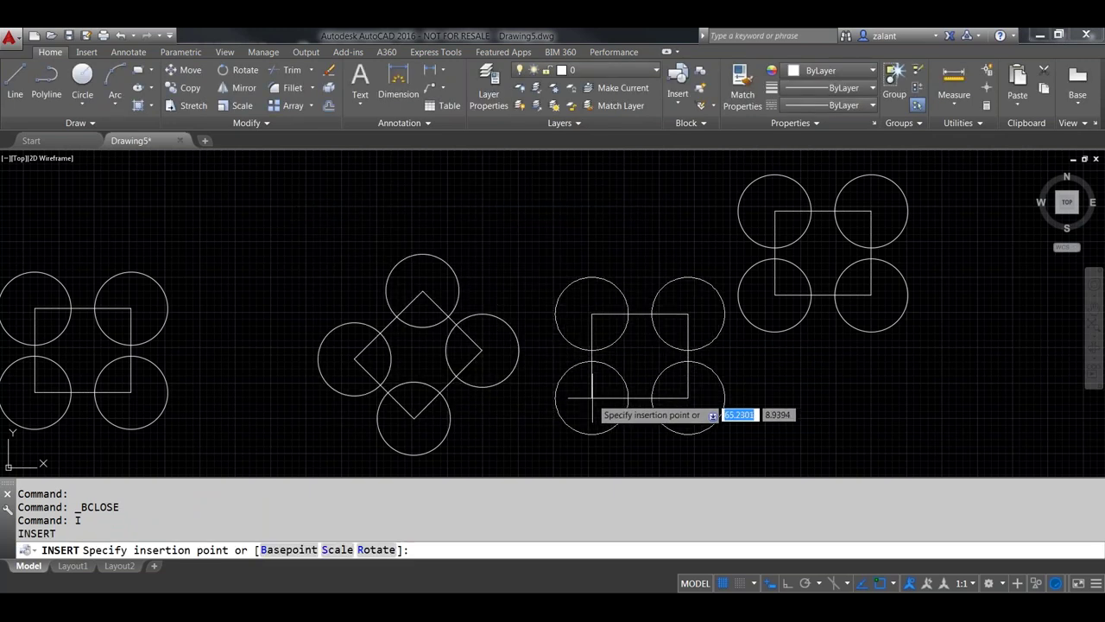
{"action": "scroll", "coordinate": [607, 399], "scroll_direction": "down", "scroll_amount": 3}
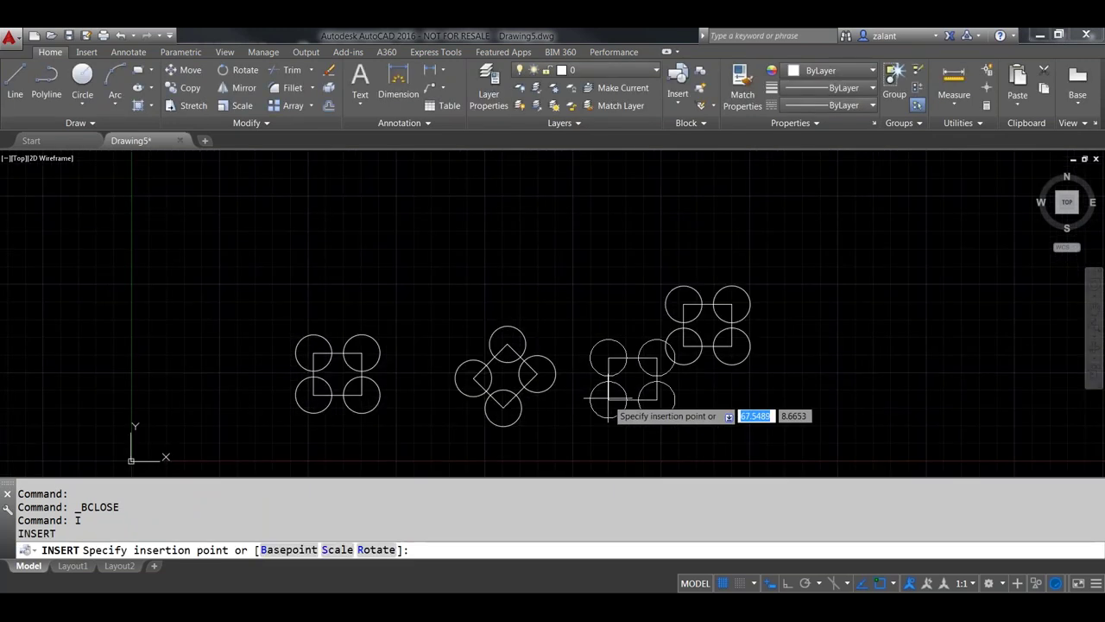
{"action": "left_click", "coordinate": [466, 249]}
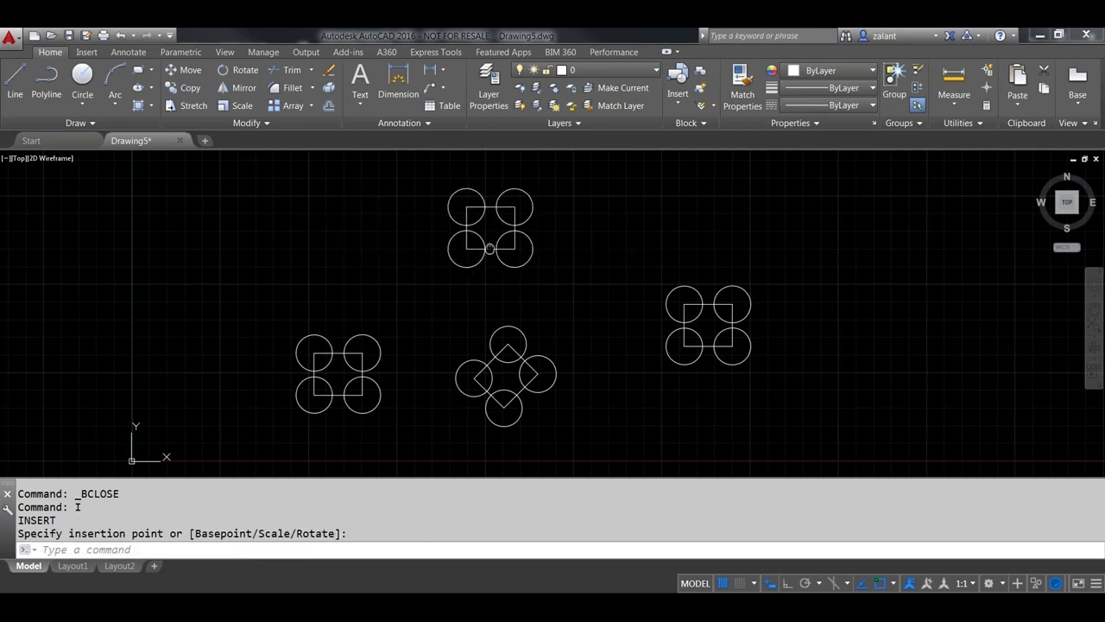
{"action": "middle_click_drag", "start_coordinate": [495, 245], "coordinate": [503, 257]}
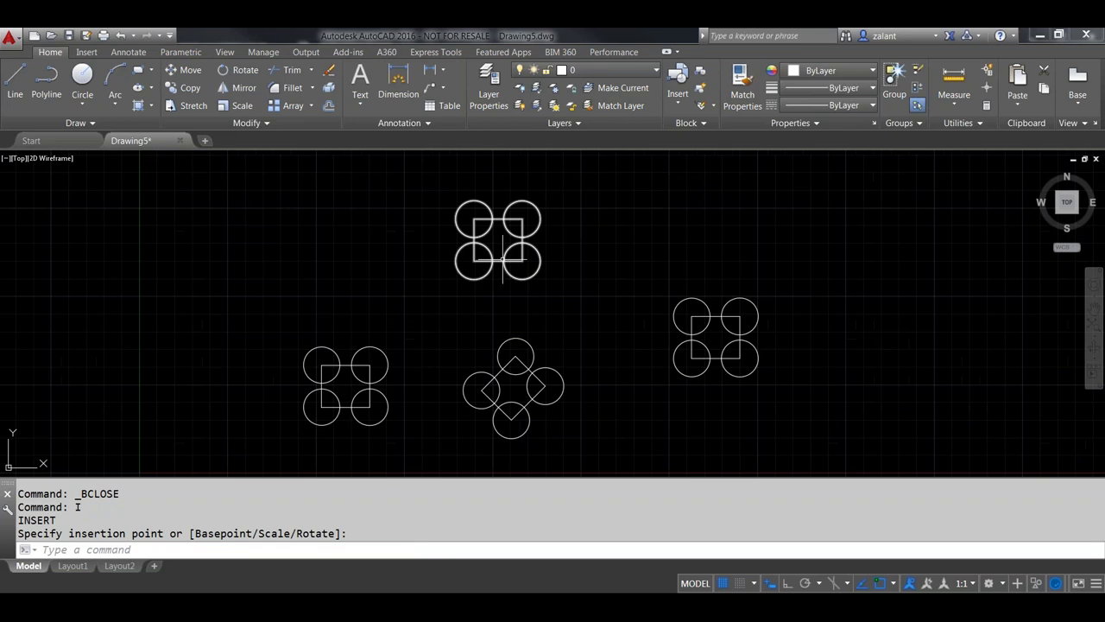
Try rotating the uppermost block about its lower-left insertion point, and cancel the rotation.
{"action": "left_click", "coordinate": [569, 282]}
{"action": "left_click", "coordinate": [539, 256]}
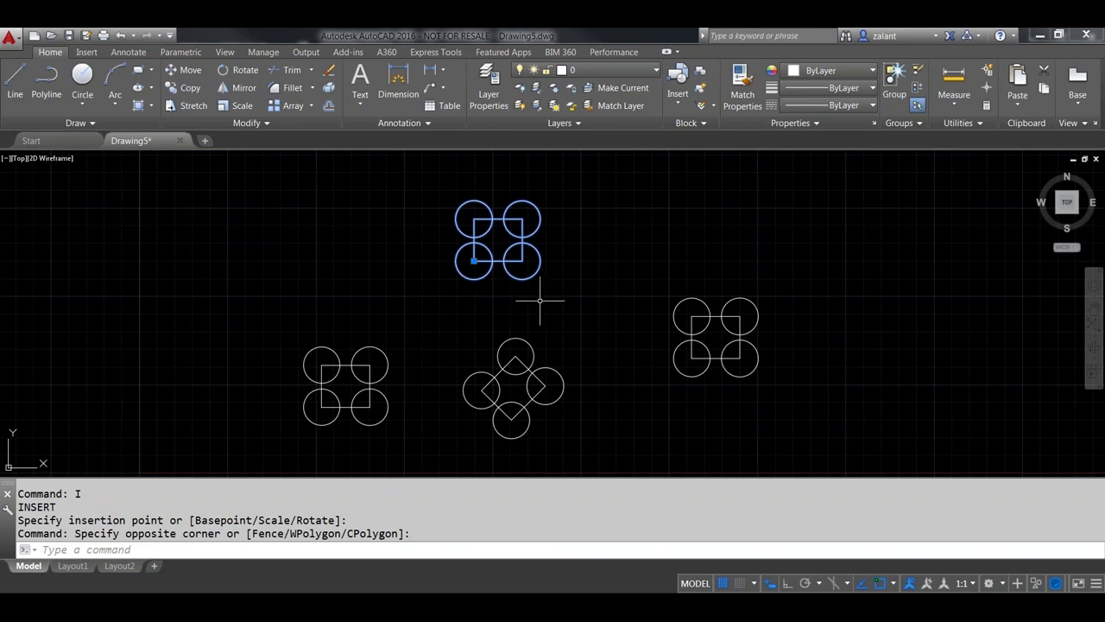
{"action": "type", "text": "ROTATe"}
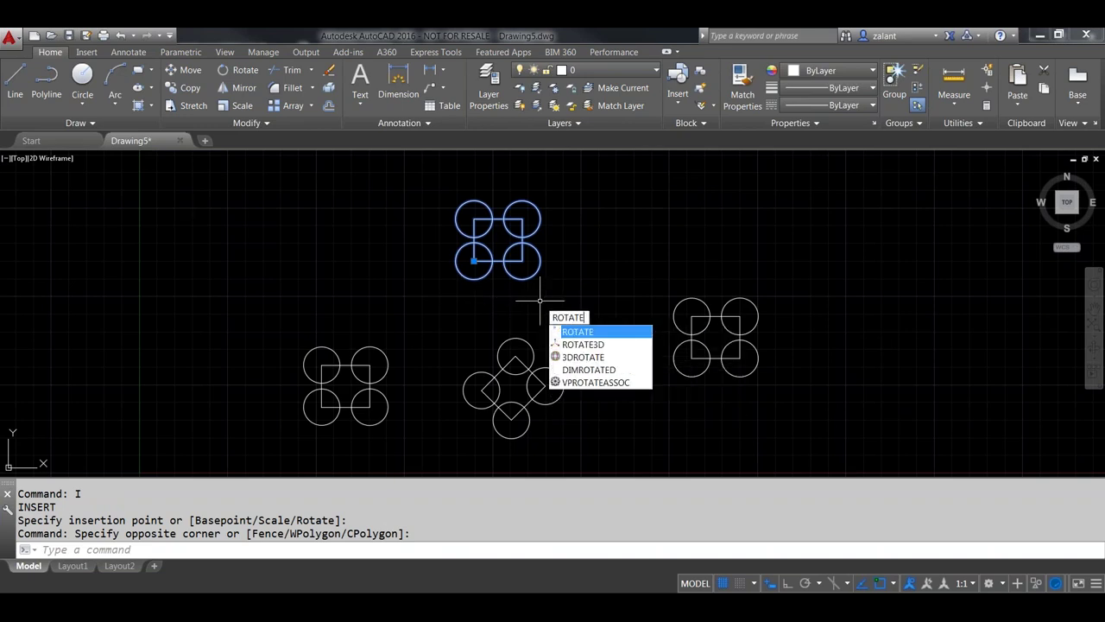
{"action": "key", "text": "Return"}
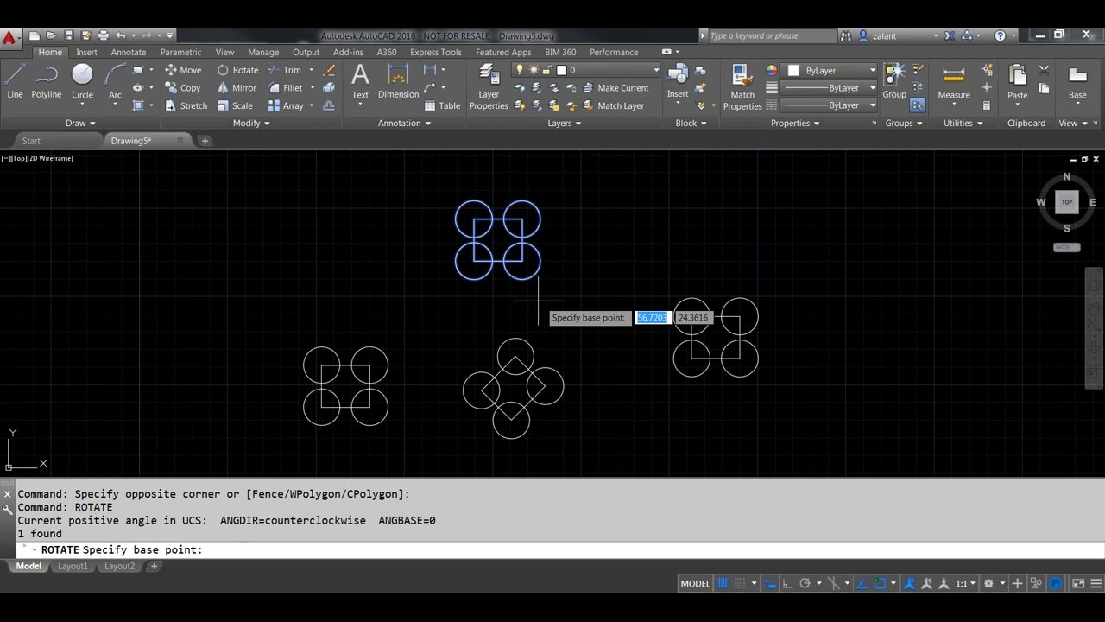
{"action": "left_click", "coordinate": [474, 260]}
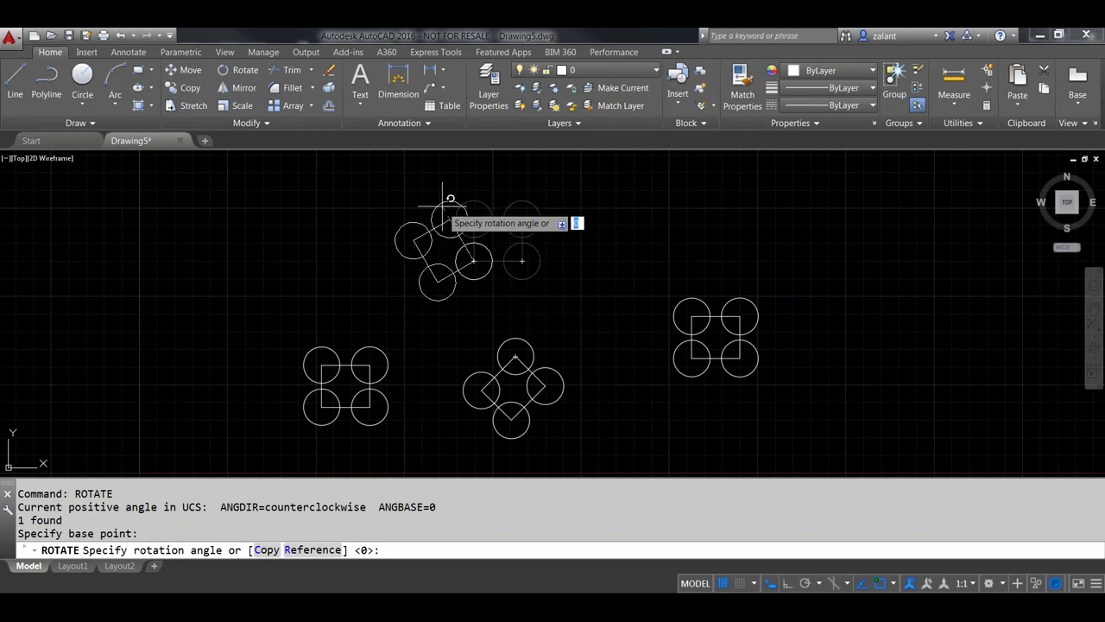
{"action": "key", "text": "Escape"}
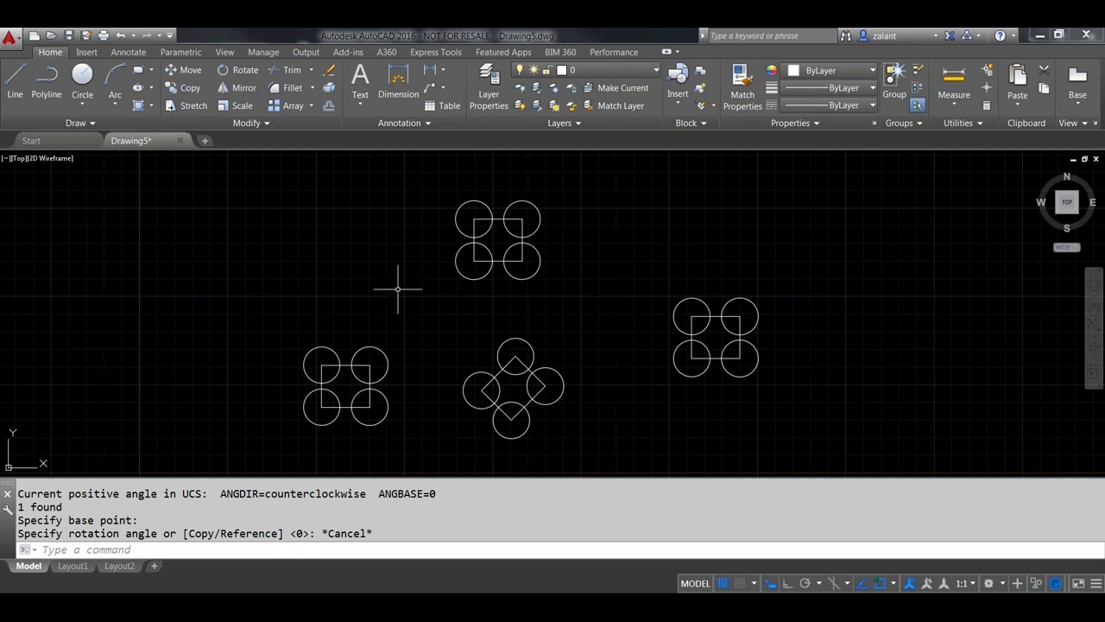
Examine the file browsing option and the block names offered by the Insert command, and cancel the insertion.
{"action": "type", "text": "I"}
{"action": "key", "text": "Return"}
{"action": "left_click", "coordinate": [527, 220]}
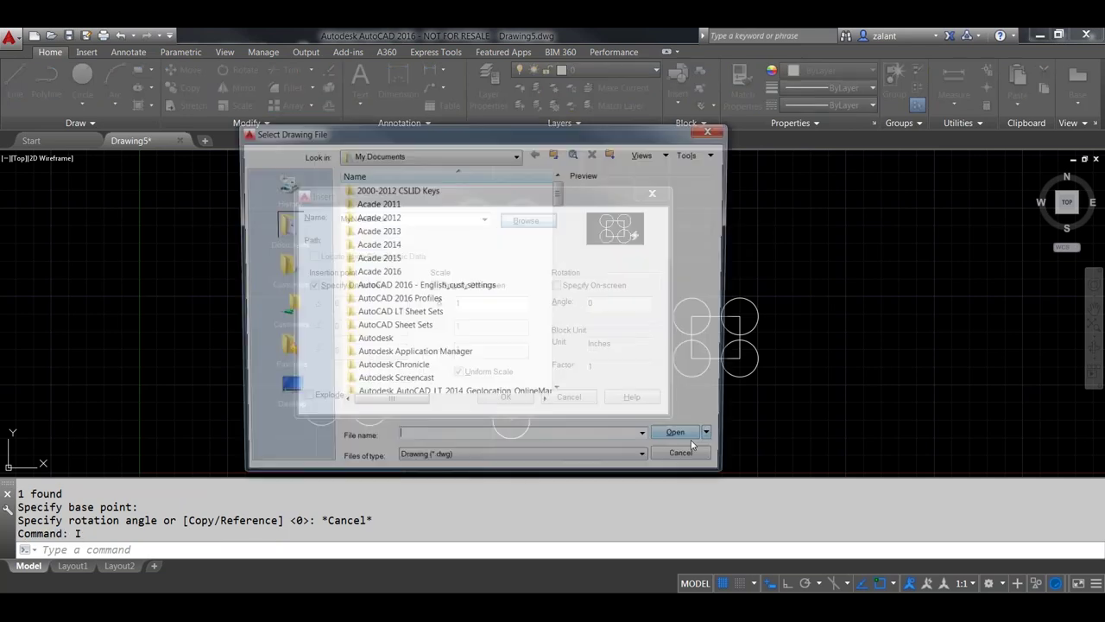
{"action": "left_click", "coordinate": [690, 462]}
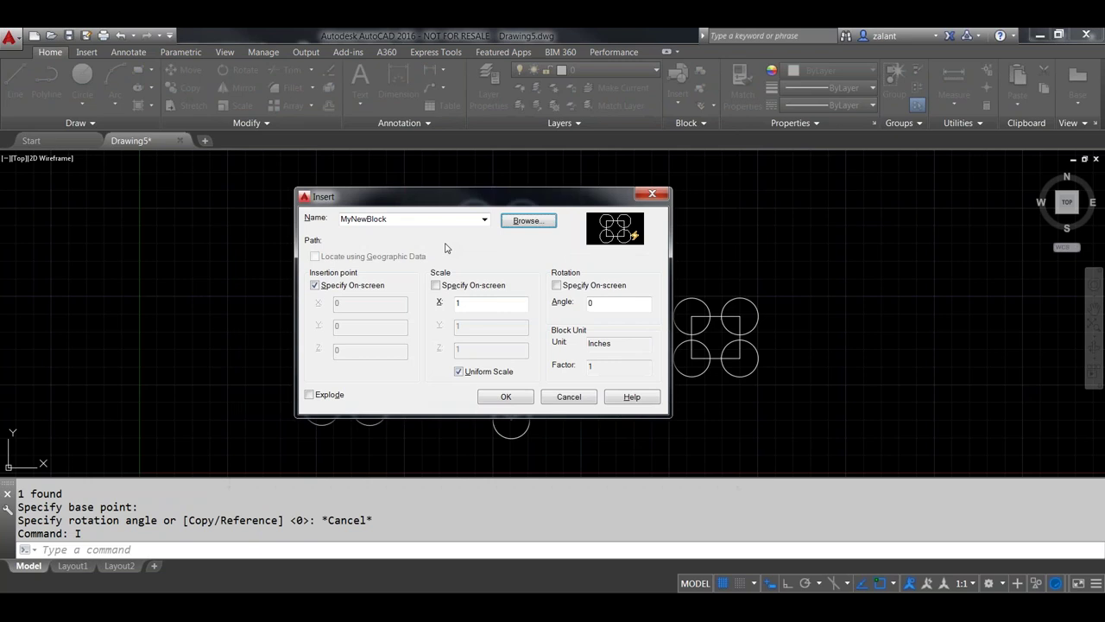
{"action": "left_click", "coordinate": [484, 221]}
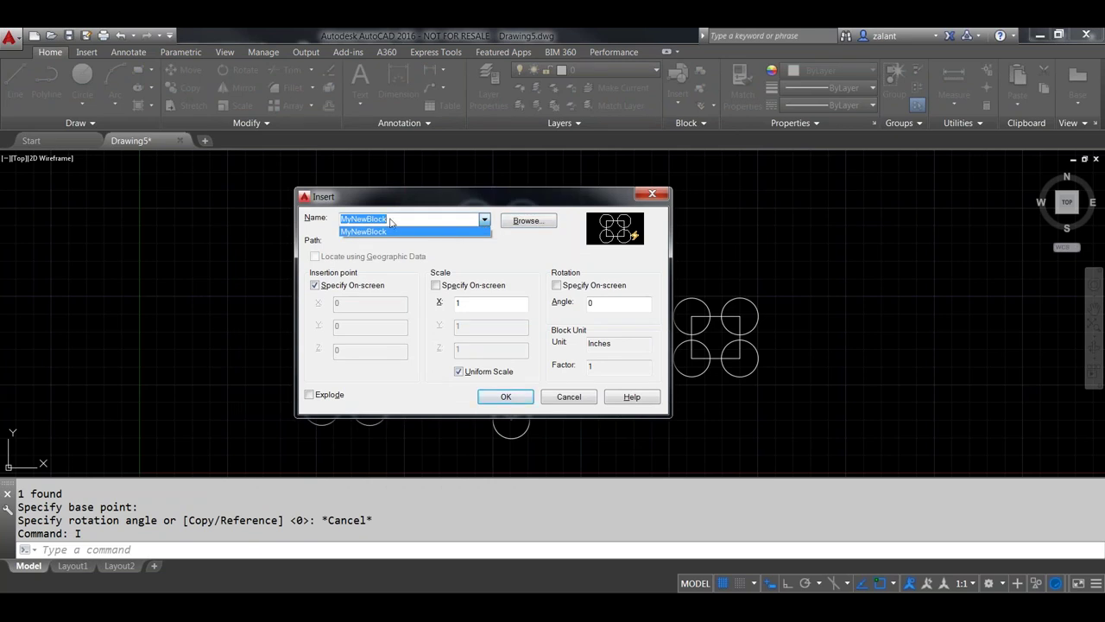
{"action": "left_click", "coordinate": [569, 398]}
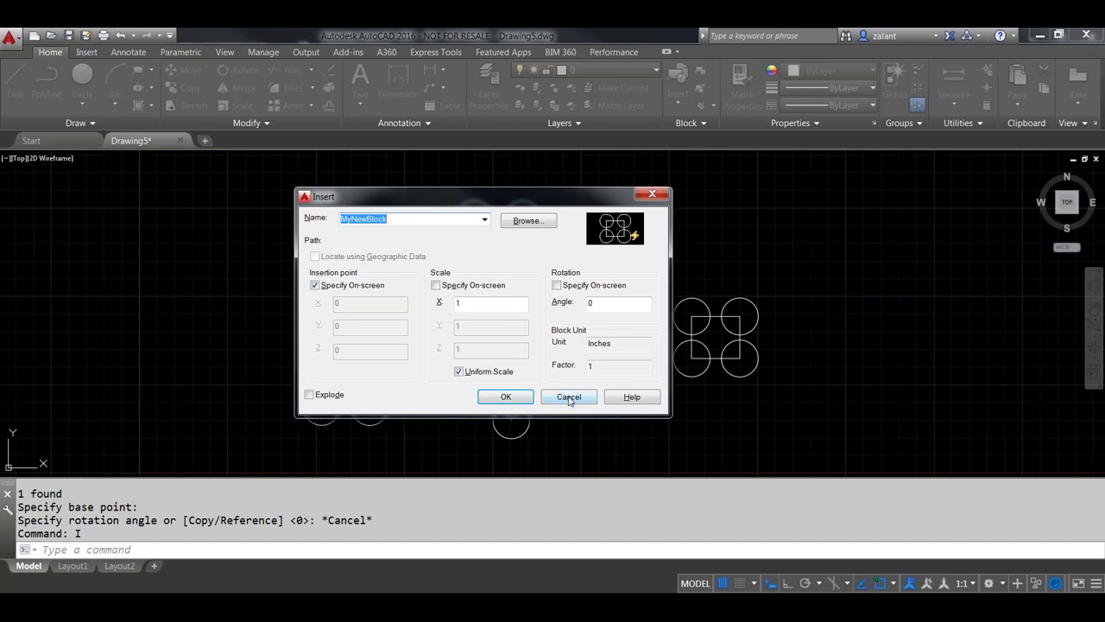
{"action": "left_click", "coordinate": [570, 399]}
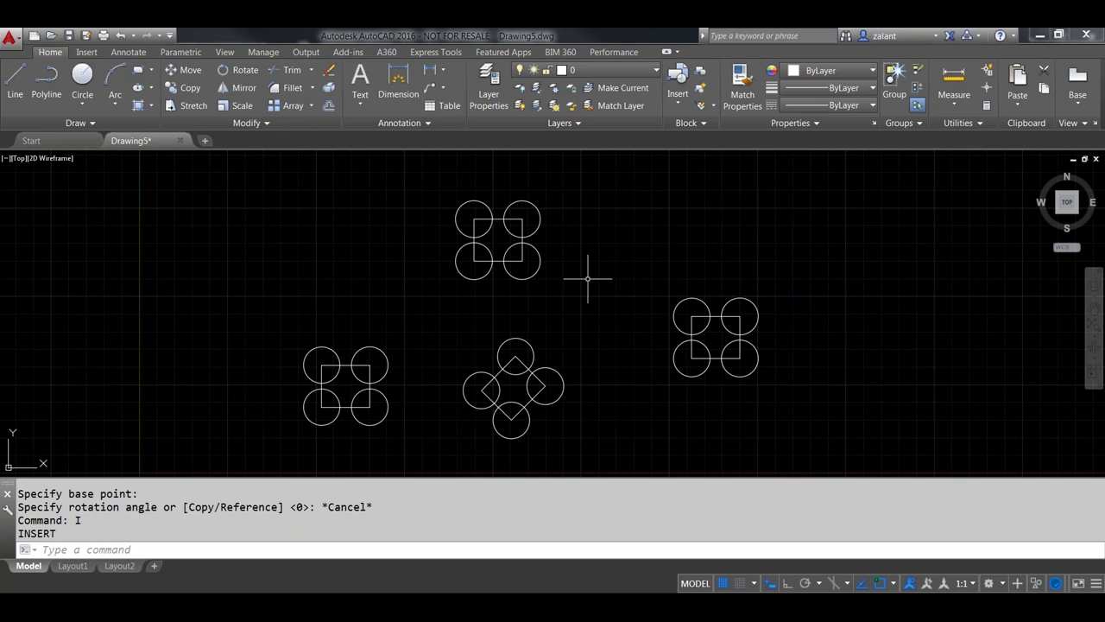
Display the Tool Palettes and move them clear of the blocks in the drawing.
{"action": "key", "text": "ctrl+3"}
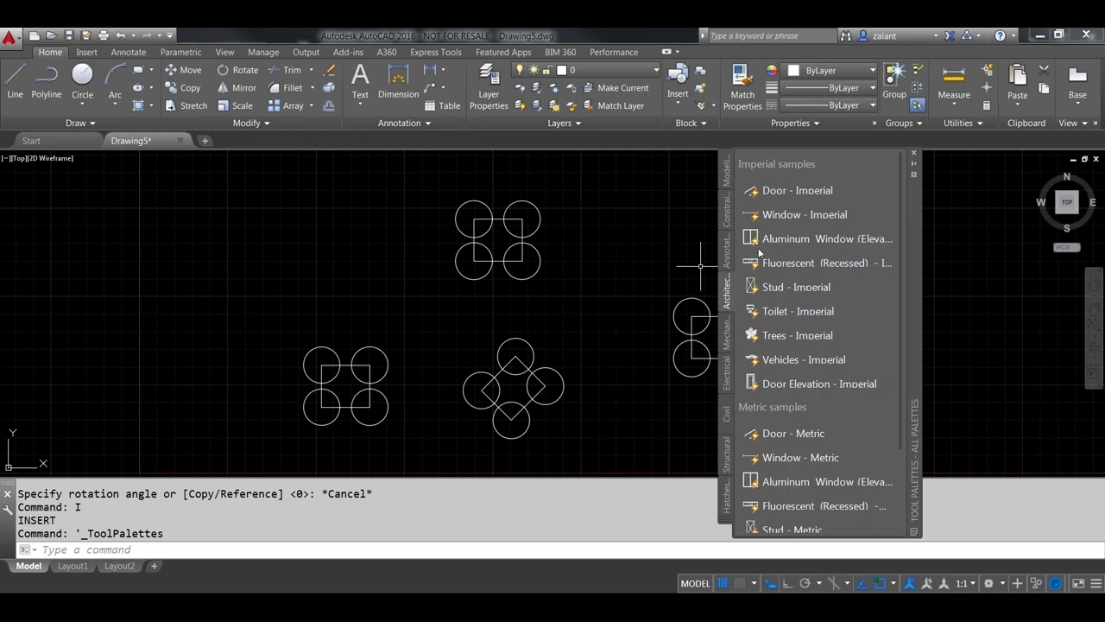
{"action": "left_click_drag", "start_coordinate": [916, 265], "coordinate": [980, 173]}
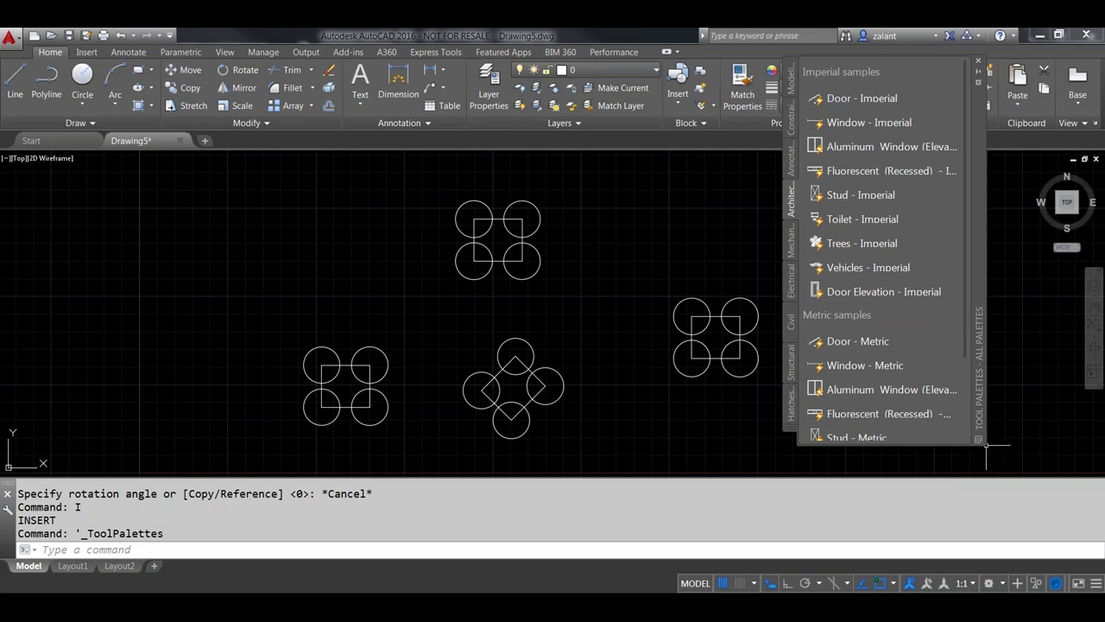
Enlarge the Tool Palettes and insert Valve - Imperial from the Mechanical palette beside the uppermost block, keeping the default attribute values.
{"action": "left_click_drag", "start_coordinate": [986, 442], "coordinate": [1036, 501]}
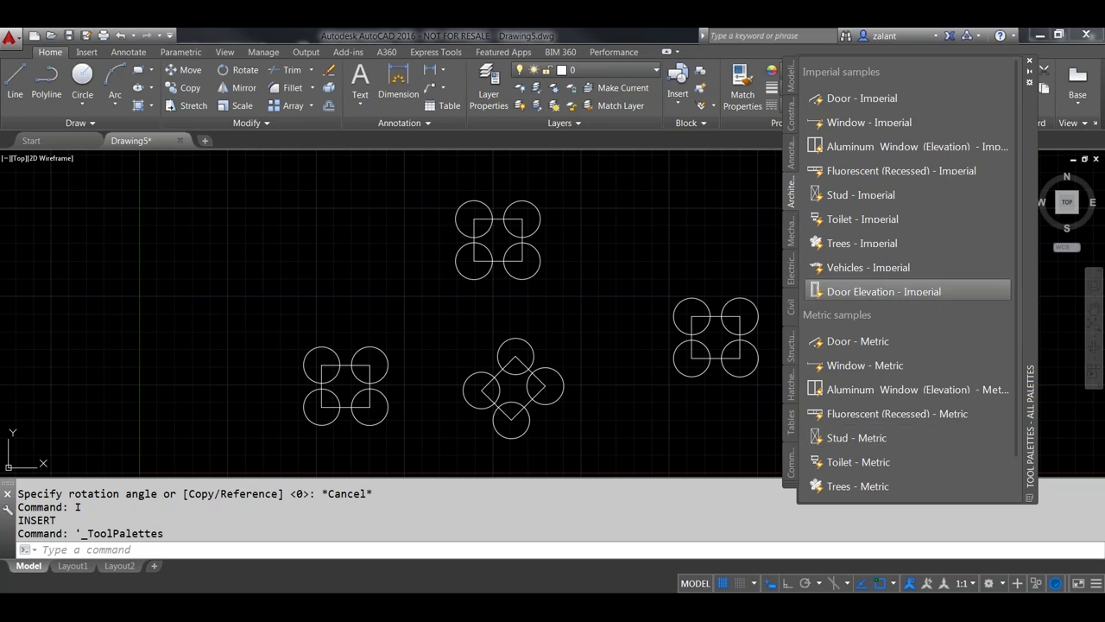
{"action": "left_click", "coordinate": [791, 231]}
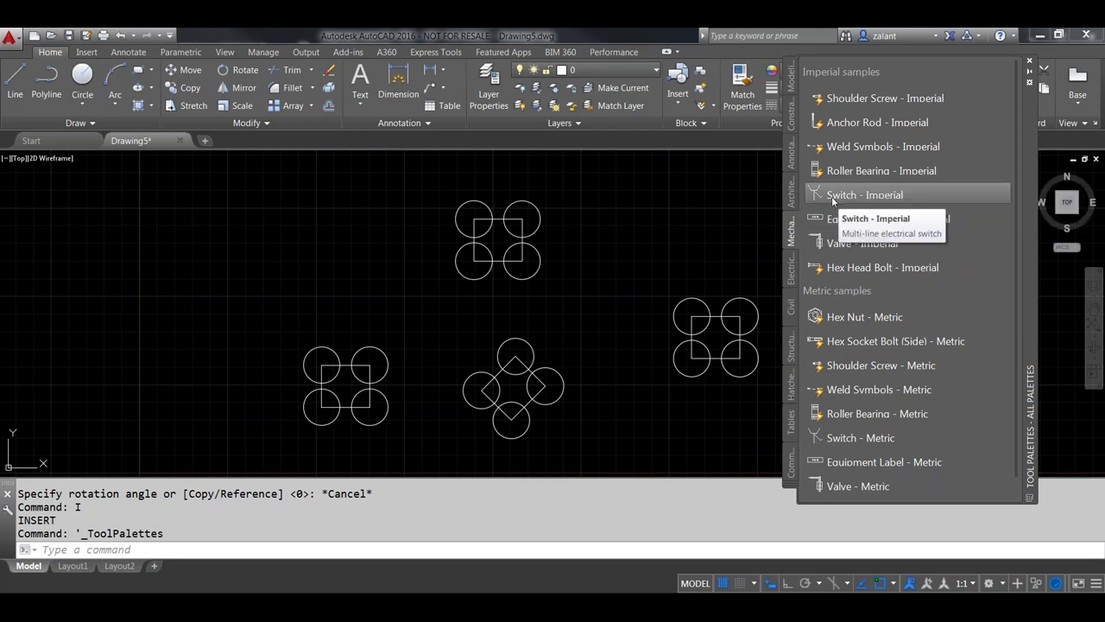
{"action": "left_click", "coordinate": [850, 244]}
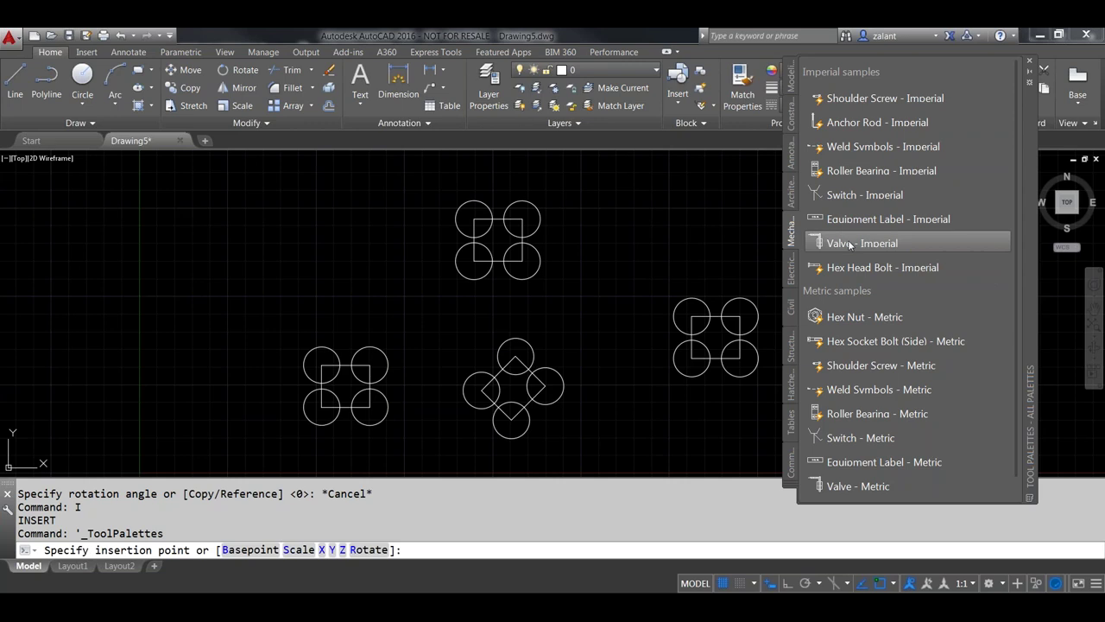
{"action": "left_click", "coordinate": [263, 246]}
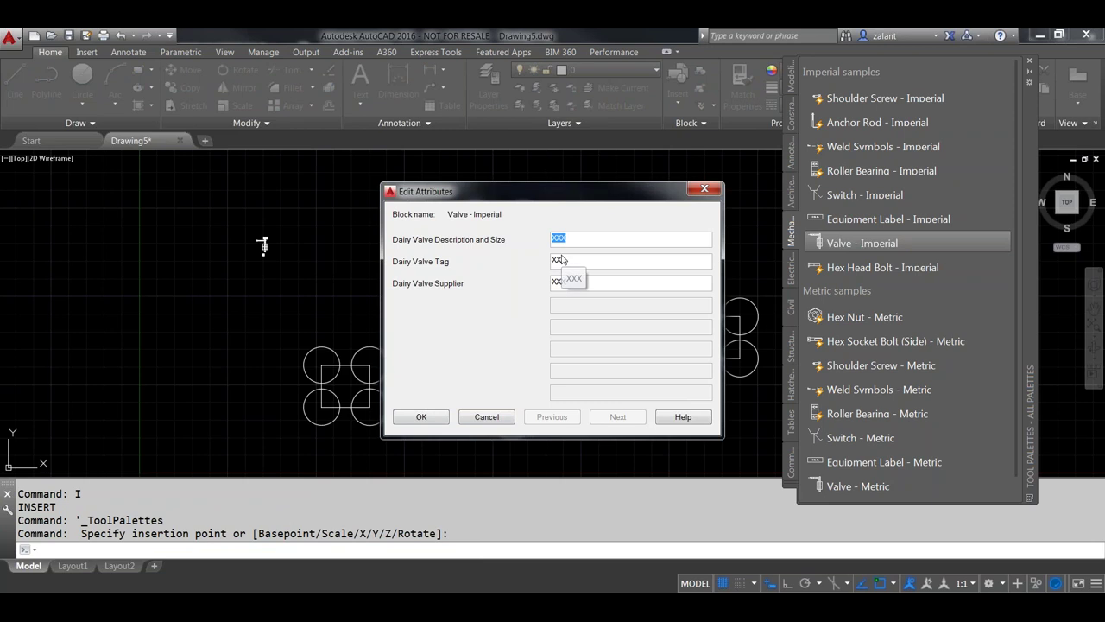
{"action": "left_click_drag", "start_coordinate": [561, 198], "coordinate": [569, 200]}
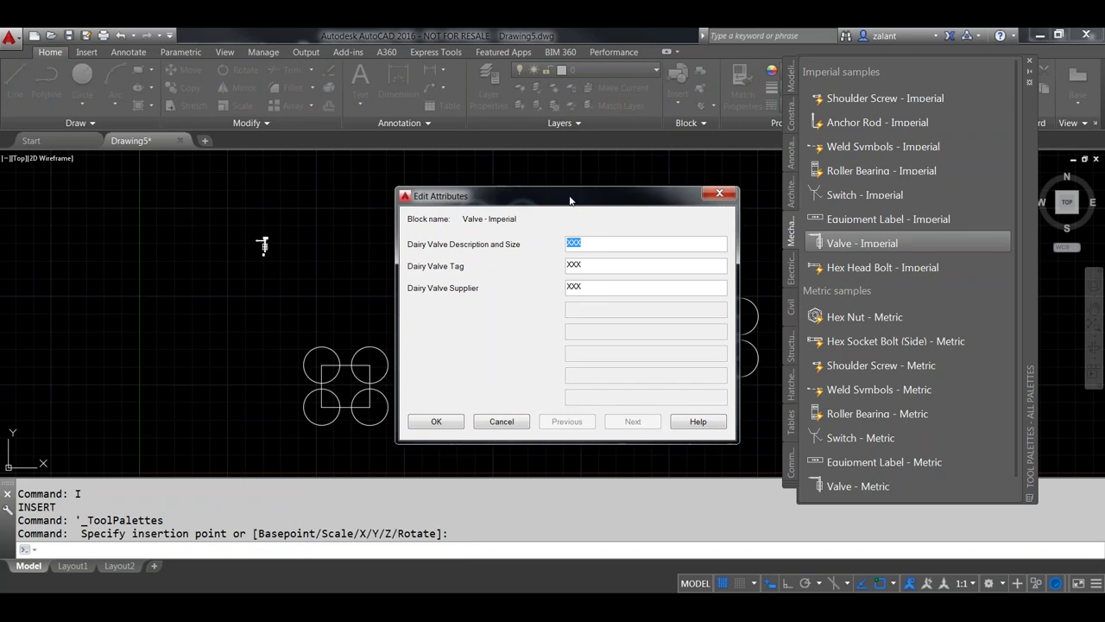
{"action": "left_click", "coordinate": [435, 421]}
{"action": "scroll", "coordinate": [259, 242], "scroll_direction": "up", "scroll_amount": 3}
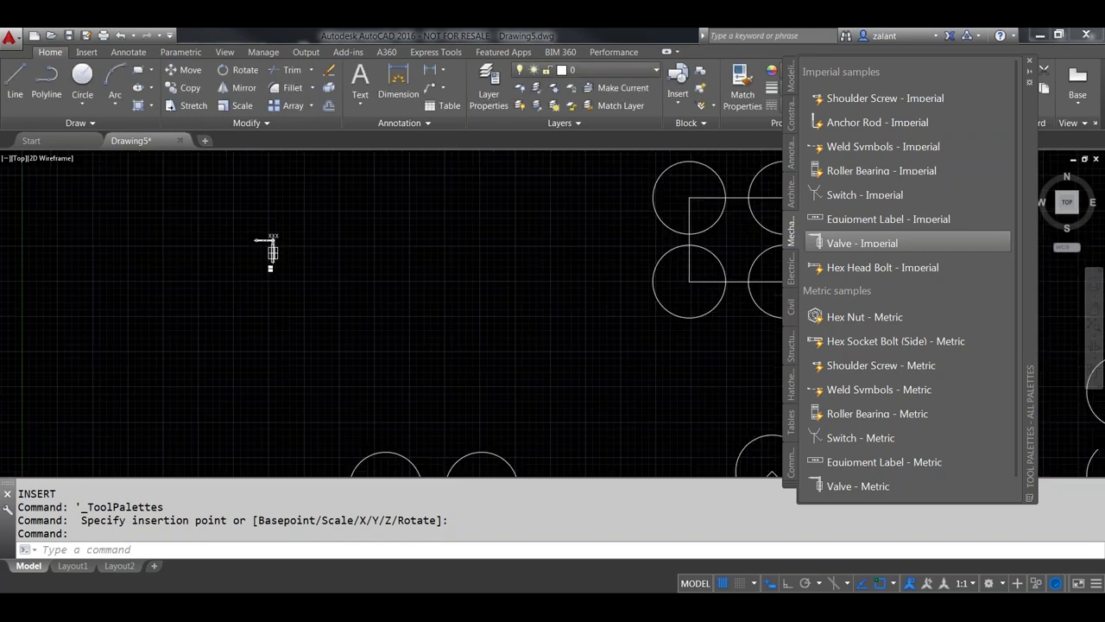
{"action": "scroll", "coordinate": [272, 249], "scroll_direction": "up", "scroll_amount": 2}
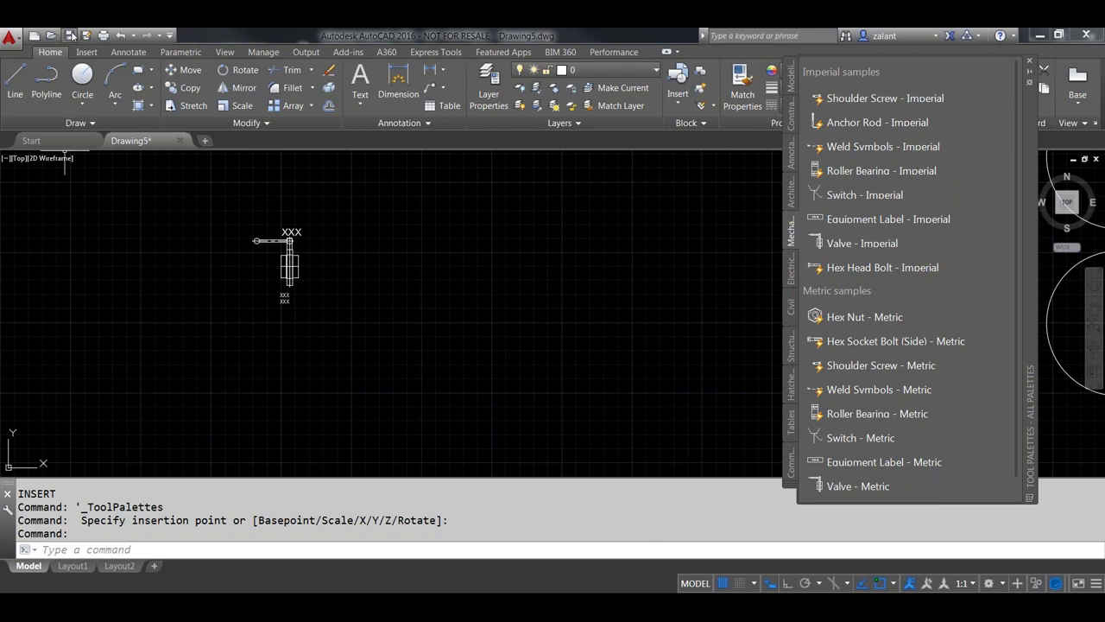
Save the drawing as "contains blocks" in the Back to Basics - Blocks folder.
{"action": "left_click", "coordinate": [69, 35]}
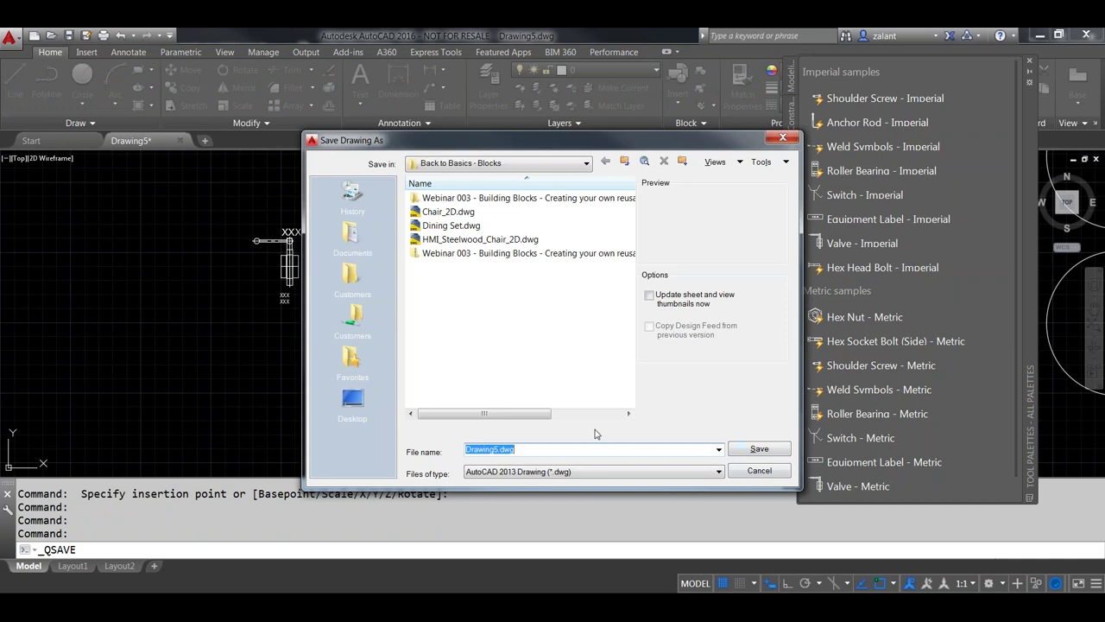
{"action": "type", "text": "contains blocks"}
{"action": "left_click", "coordinate": [764, 449]}
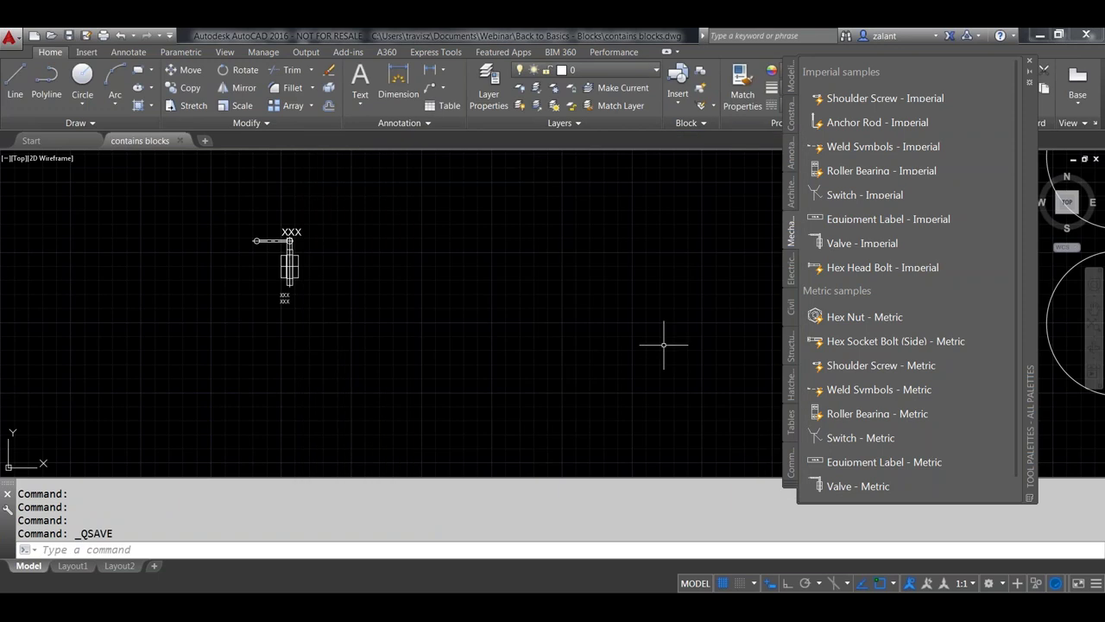
{"action": "scroll", "coordinate": [521, 308], "scroll_direction": "down", "scroll_amount": 5}
{"action": "middle_click_drag", "start_coordinate": [420, 307], "coordinate": [329, 267]}
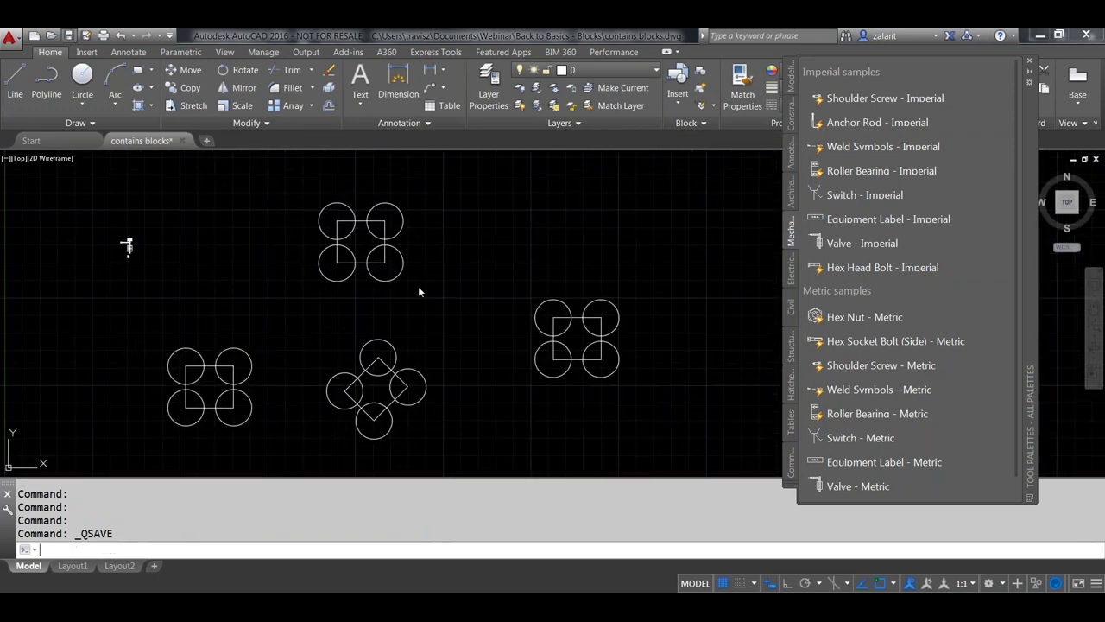
{"action": "left_click", "coordinate": [554, 318]}
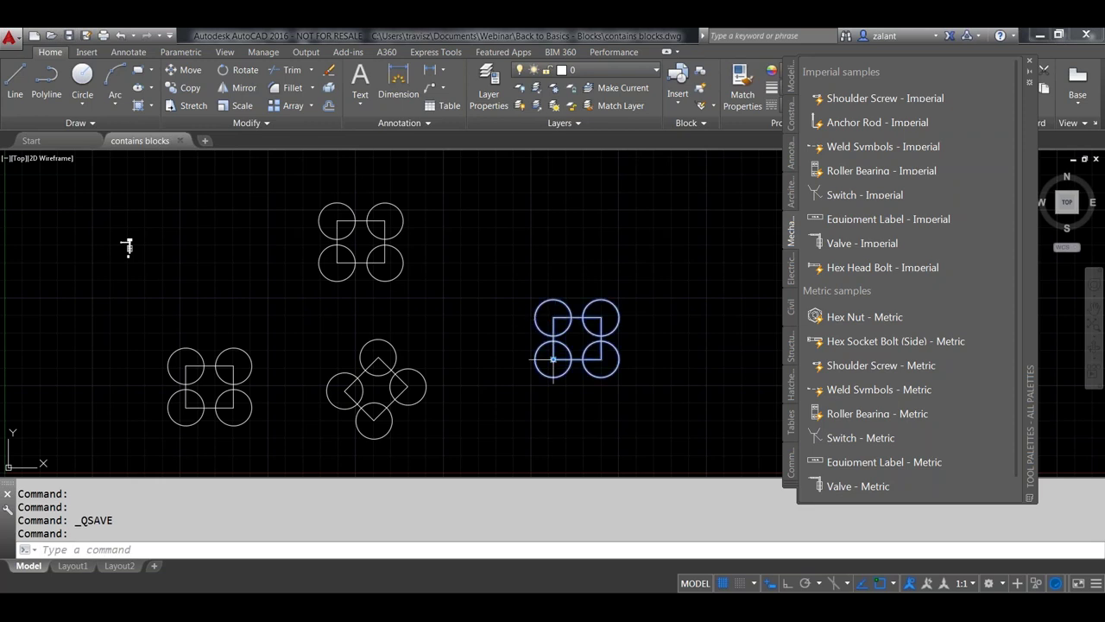
{"action": "left_click", "coordinate": [553, 358]}
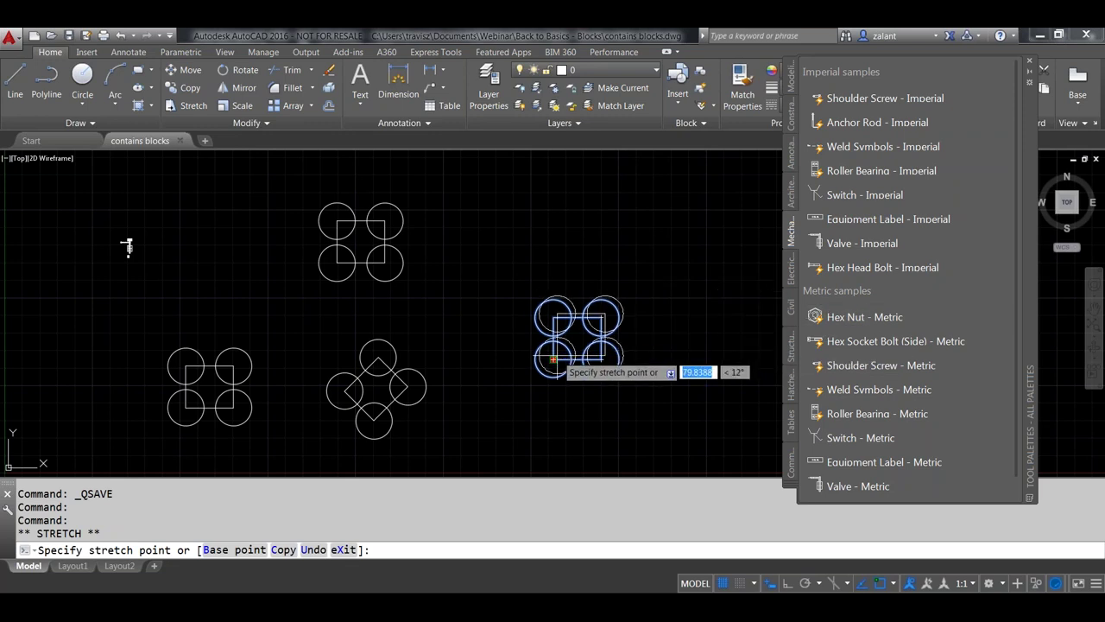
{"action": "key", "text": "Escape"}
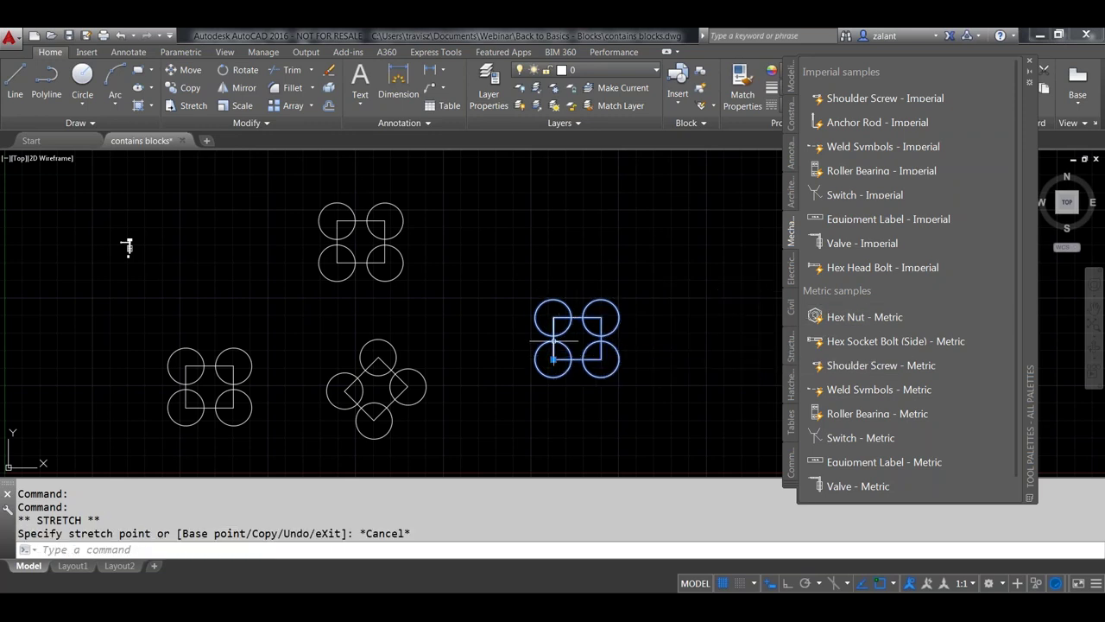
{"action": "key", "text": "Escape"}
{"action": "key", "text": "Escape"}
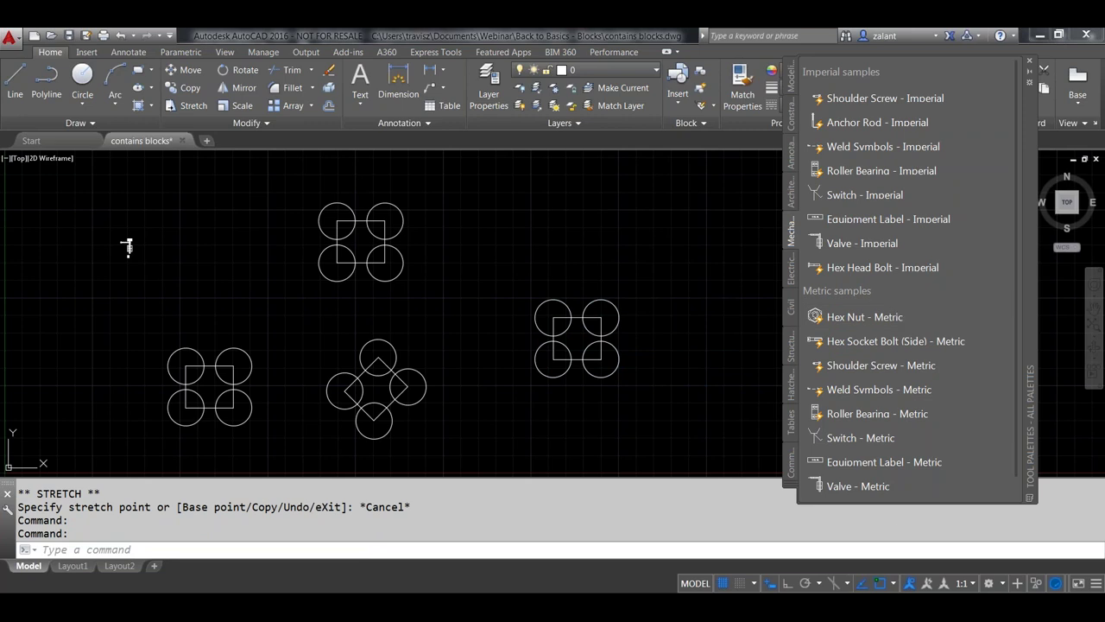
{"action": "right_click", "coordinate": [894, 303]}
{"action": "key", "text": "Escape"}
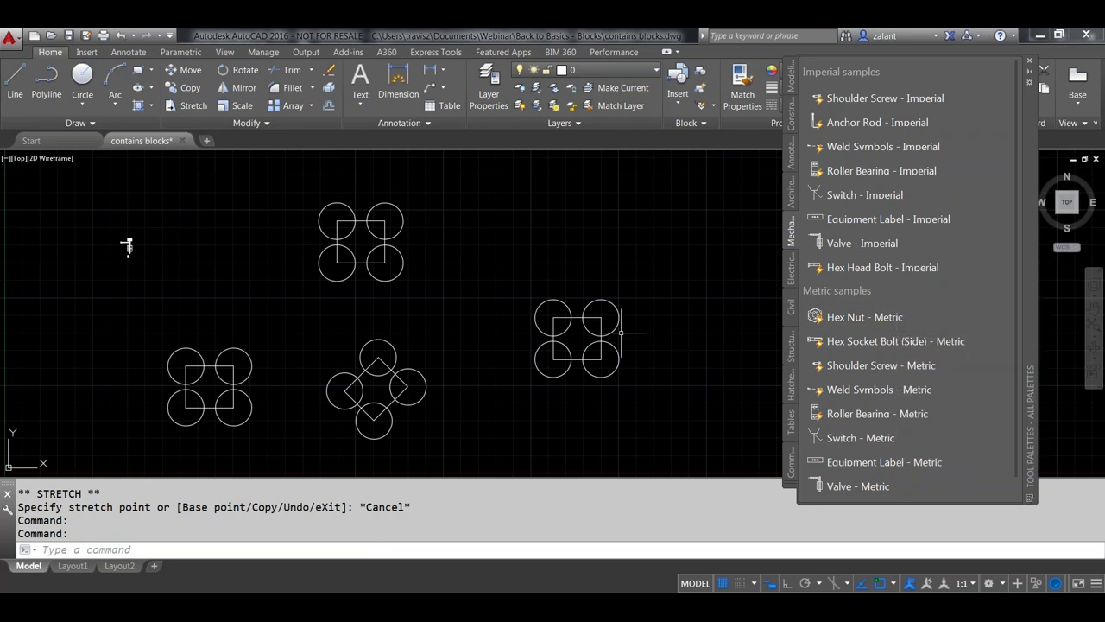
{"action": "left_click", "coordinate": [555, 336]}
{"action": "double_click", "coordinate": [554, 336]}
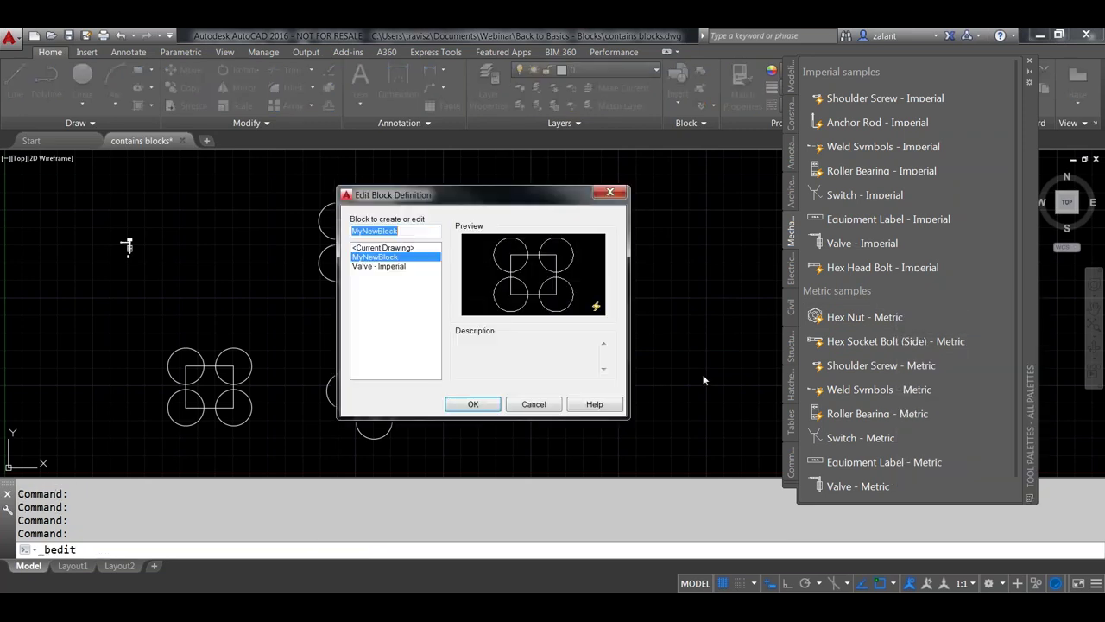
{"action": "left_click", "coordinate": [533, 404]}
Add the rightmost MyNewBlock reference to the Mechanical tool palette, above Hex Nut - Metric.
{"action": "left_click", "coordinate": [546, 353]}
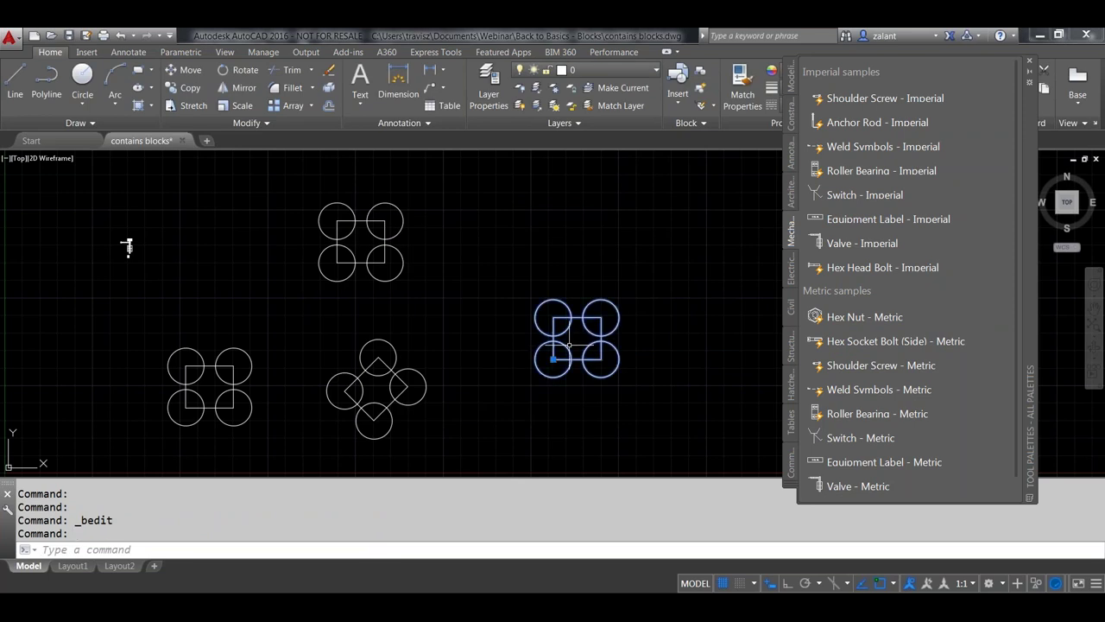
{"action": "left_click_drag", "start_coordinate": [602, 340], "coordinate": [872, 296]}
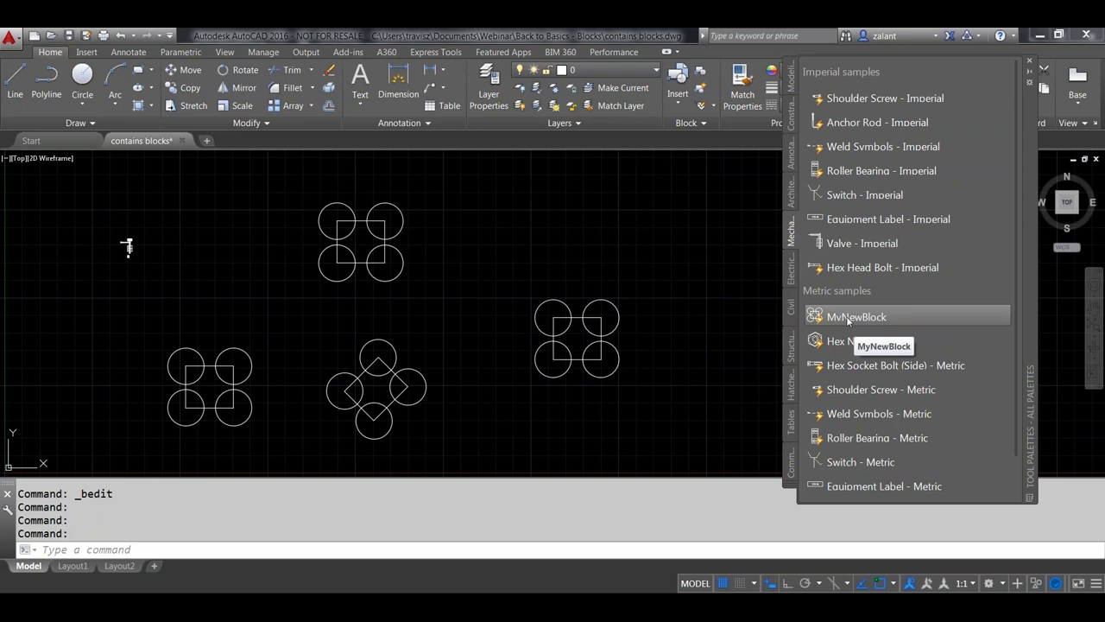
Create a new drawing and insert MyNewBlock from the Mechanical tool palette near the middle of the drawing area.
{"action": "left_click", "coordinate": [206, 143]}
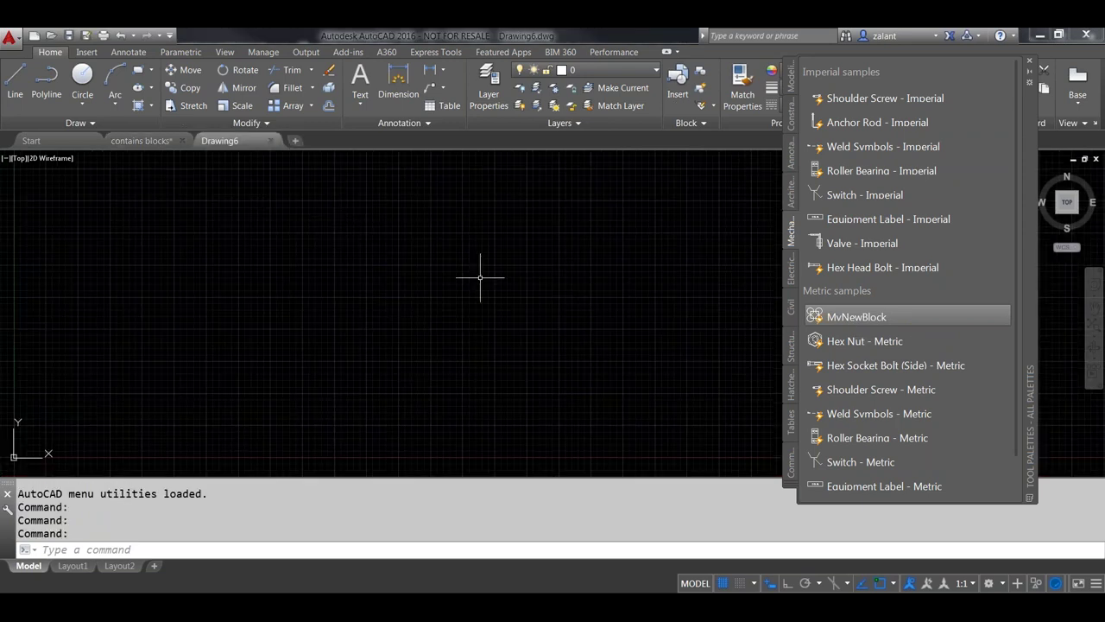
{"action": "left_click", "coordinate": [856, 318]}
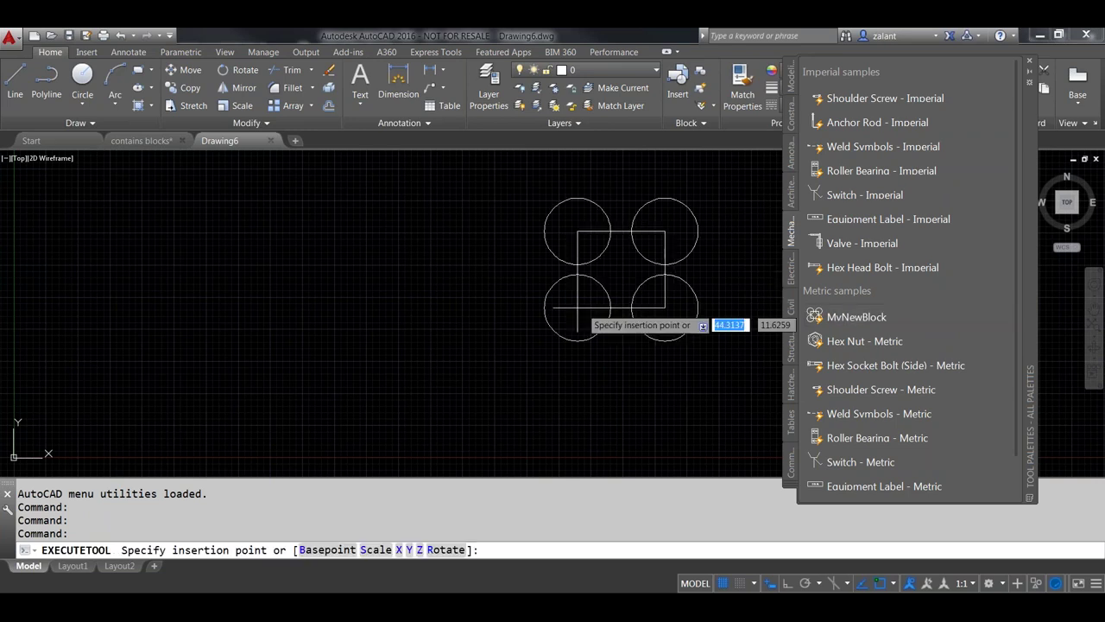
{"action": "left_click", "coordinate": [439, 334]}
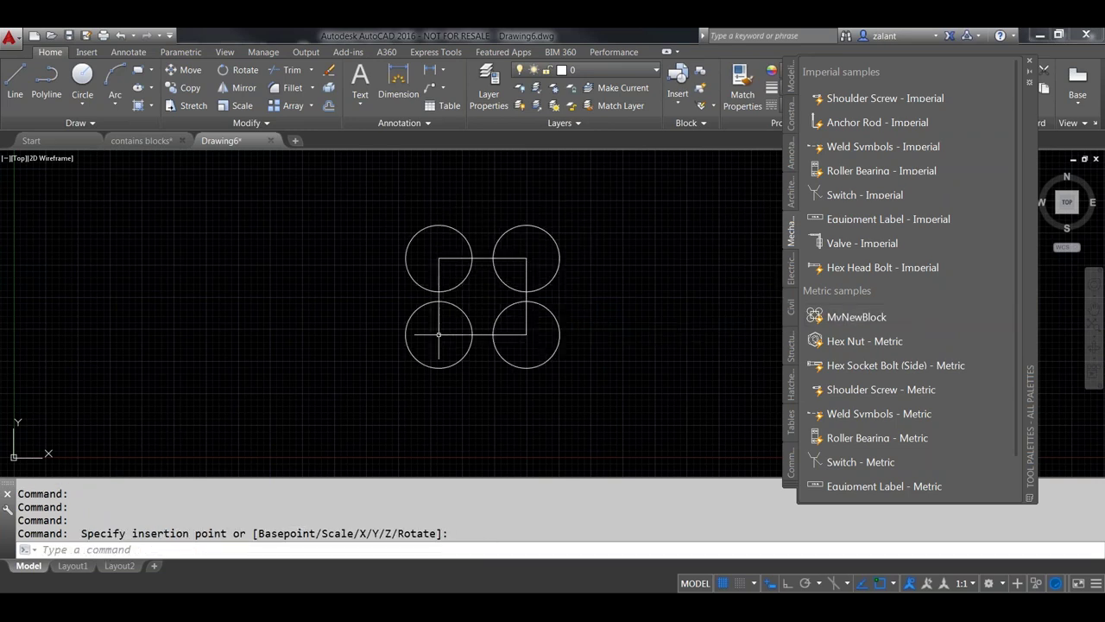
Examine the tool properties of the MyNewBlock palette entry, especially its source file path, and close them without changes.
{"action": "right_click", "coordinate": [851, 319]}
{"action": "left_click", "coordinate": [898, 452]}
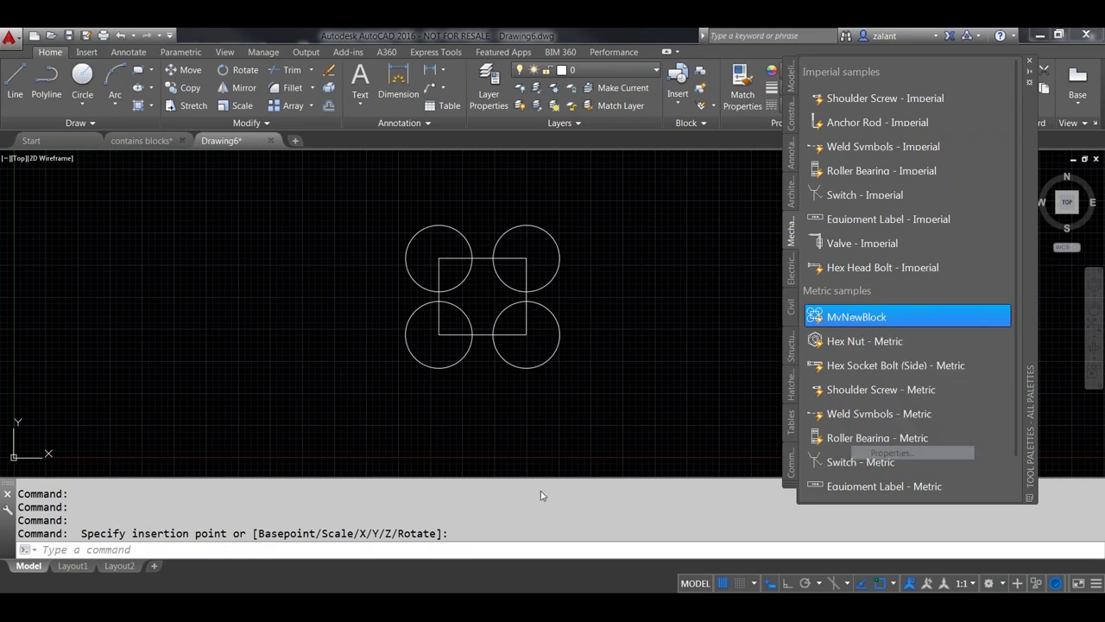
{"action": "left_click", "coordinate": [557, 217]}
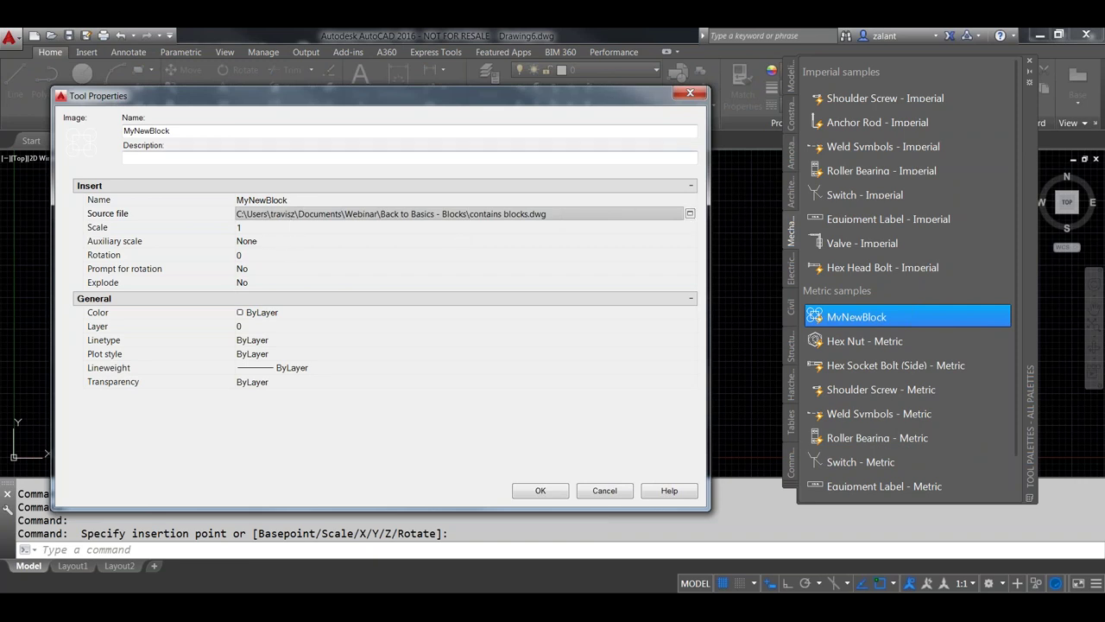
{"action": "left_click", "coordinate": [690, 94]}
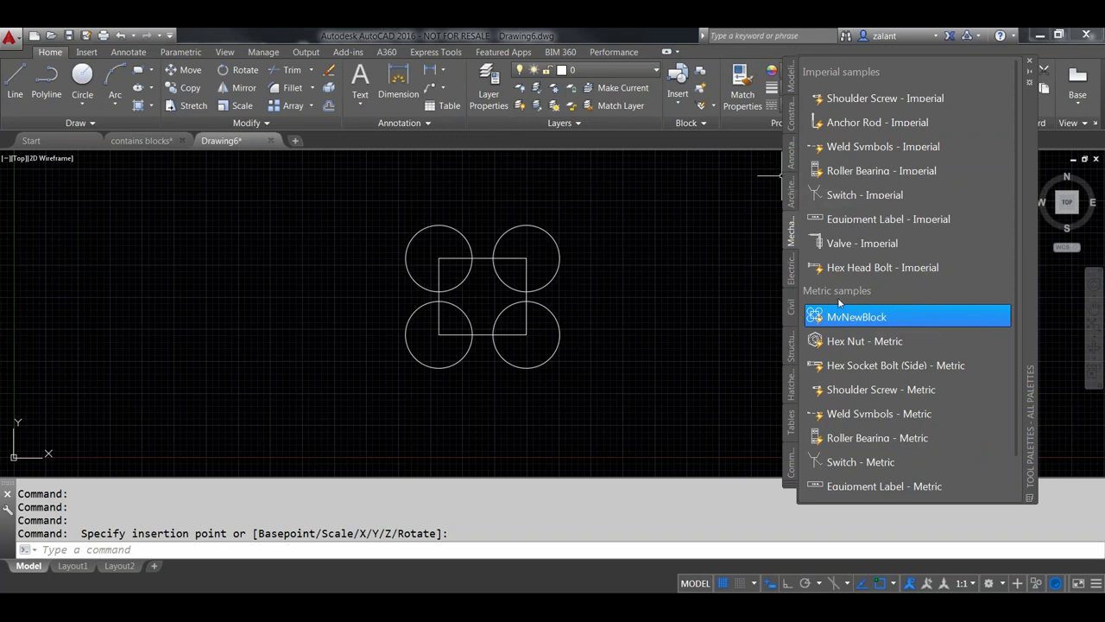
Look through the Electrical, Civil, Structural and Architectural tool palettes, and close the Tool Palettes.
{"action": "left_click", "coordinate": [792, 275]}
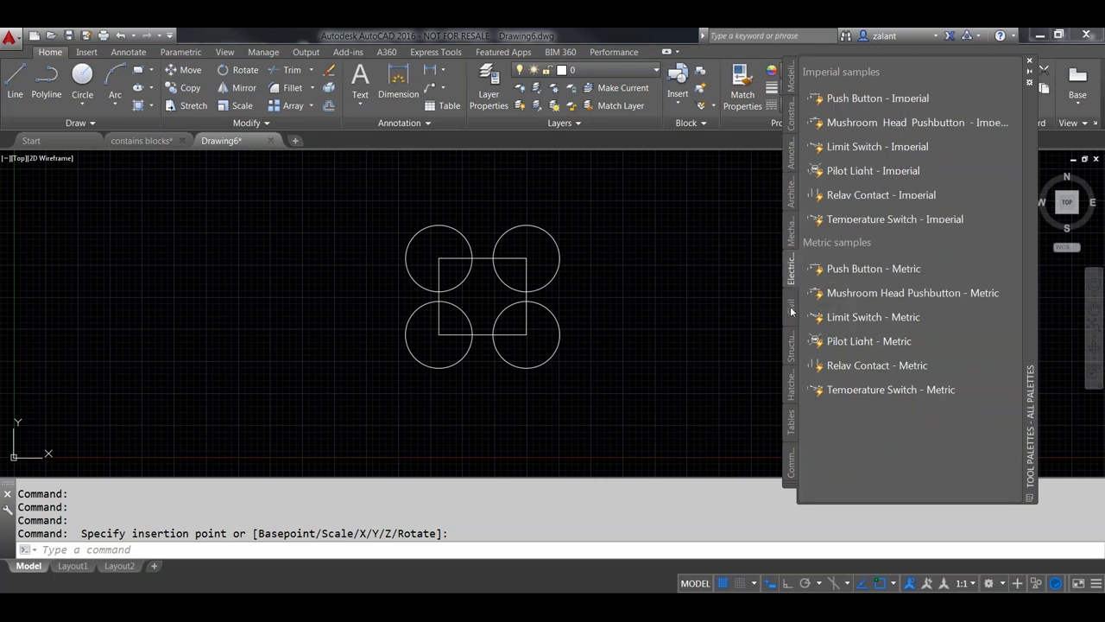
{"action": "left_click", "coordinate": [792, 312]}
{"action": "left_click", "coordinate": [793, 344]}
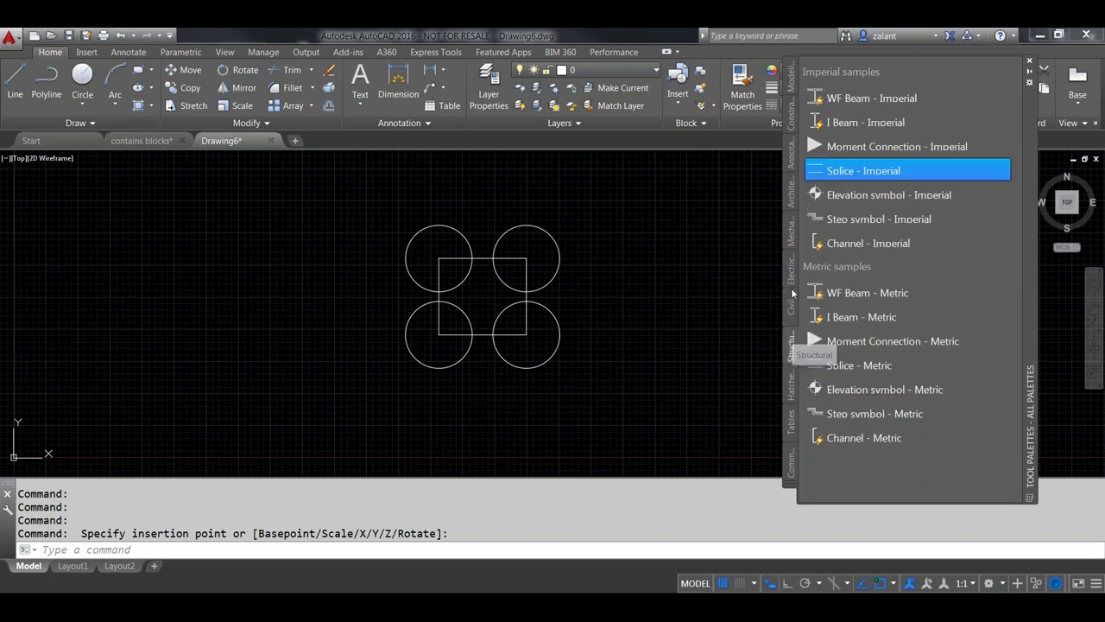
{"action": "left_click", "coordinate": [793, 196]}
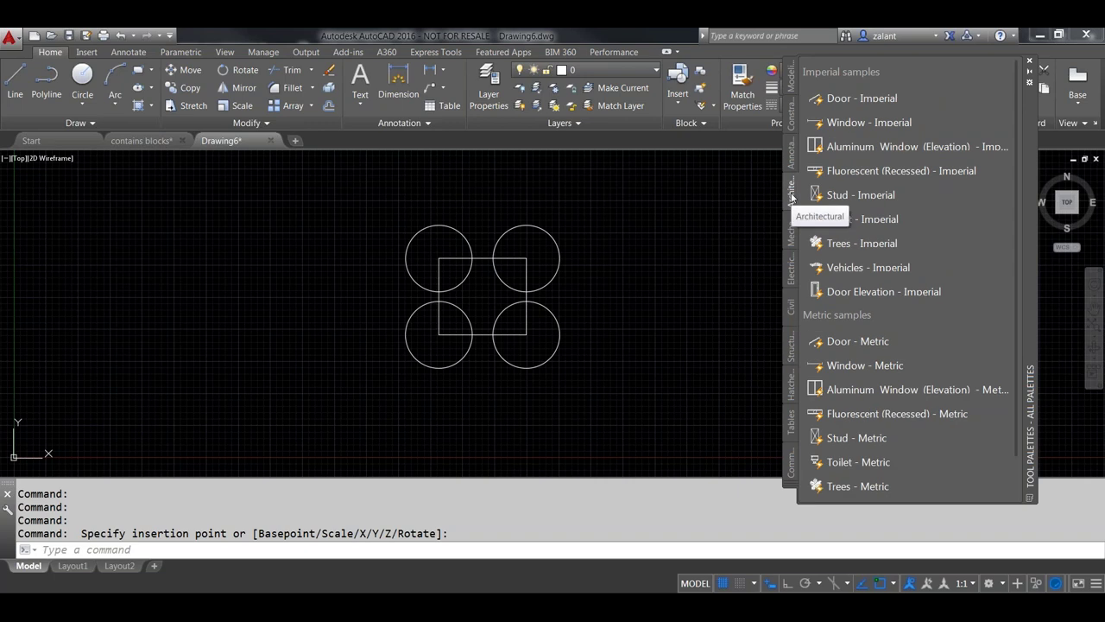
{"action": "left_click", "coordinate": [1030, 62]}
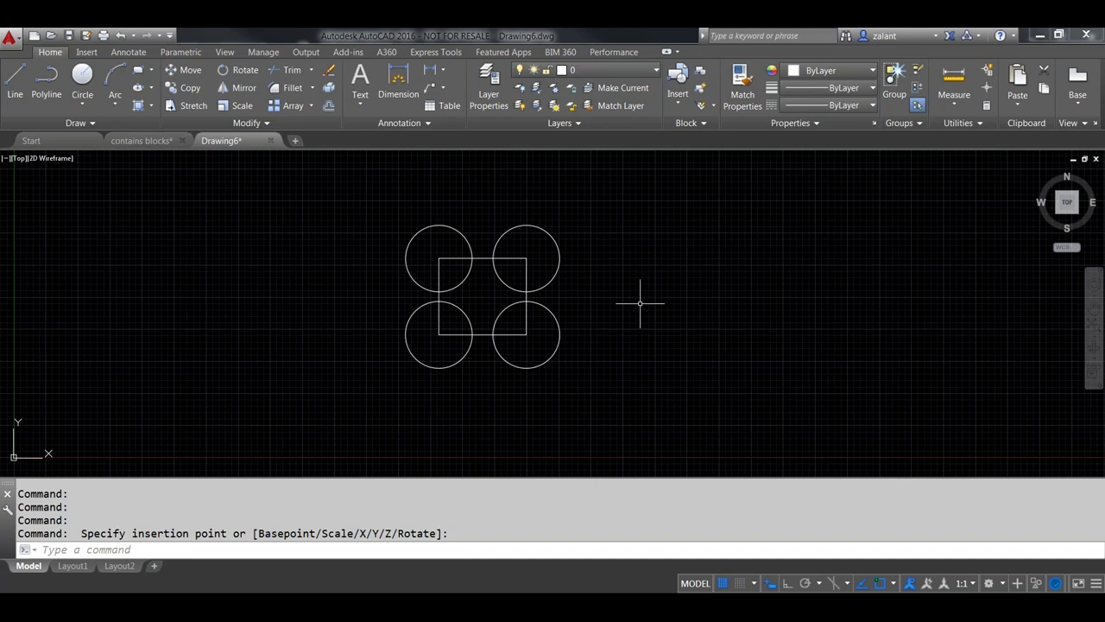
Open DesignCenter and browse the Sample\en-us\DesignCenter folder to the contents of CMOS Integrated Circuits.dwg.
{"action": "type", "text": "DC"}
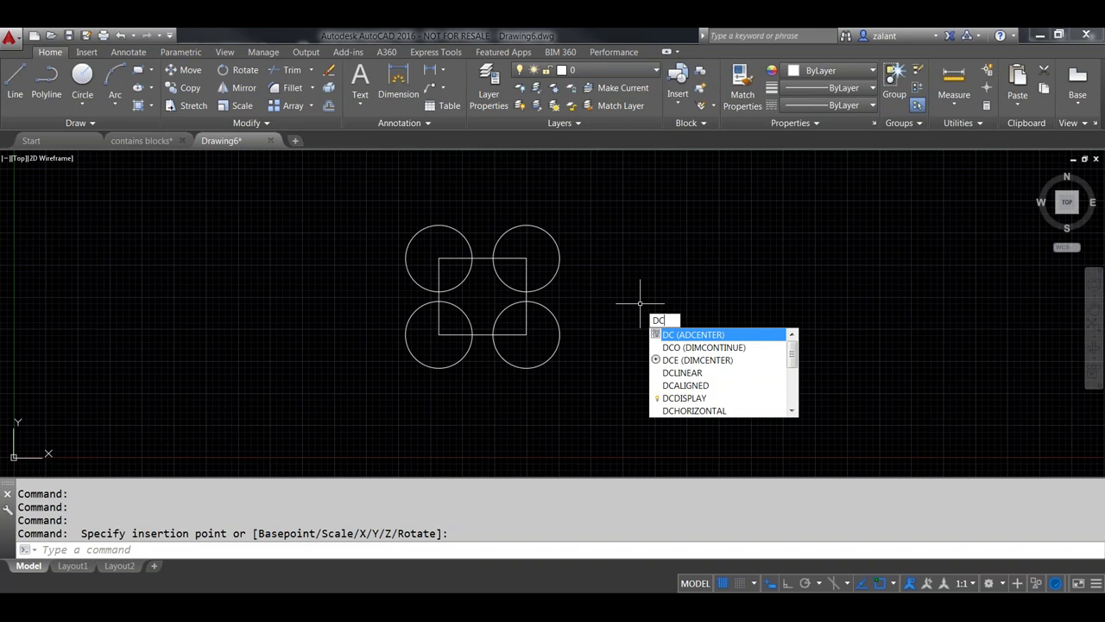
{"action": "key", "text": "Return"}
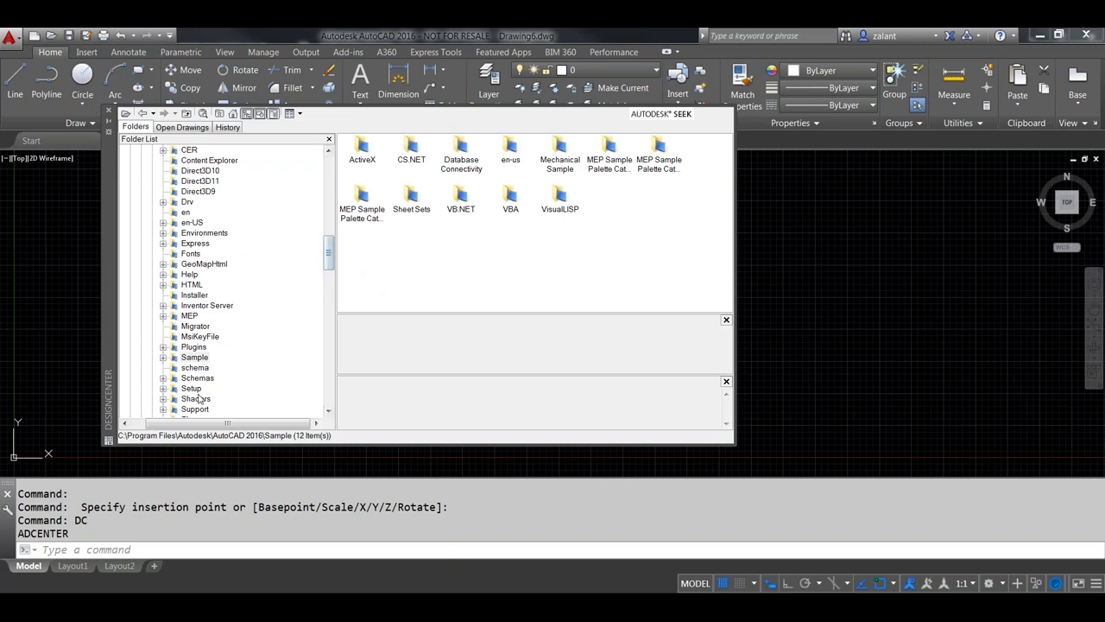
{"action": "left_click", "coordinate": [163, 358]}
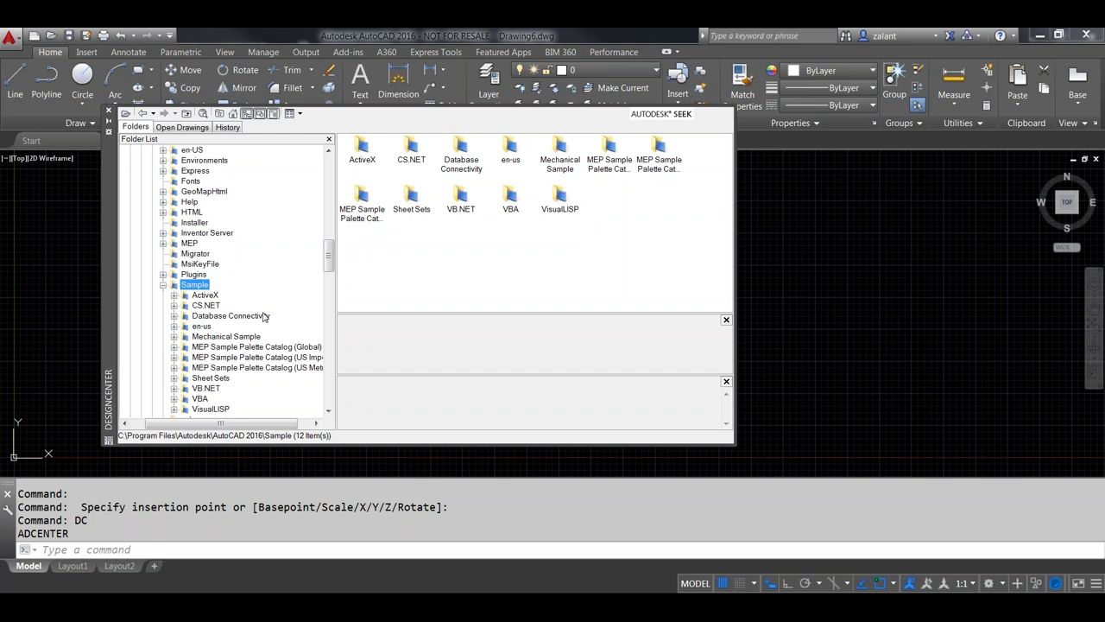
{"action": "left_click_drag", "start_coordinate": [328, 254], "coordinate": [330, 268]}
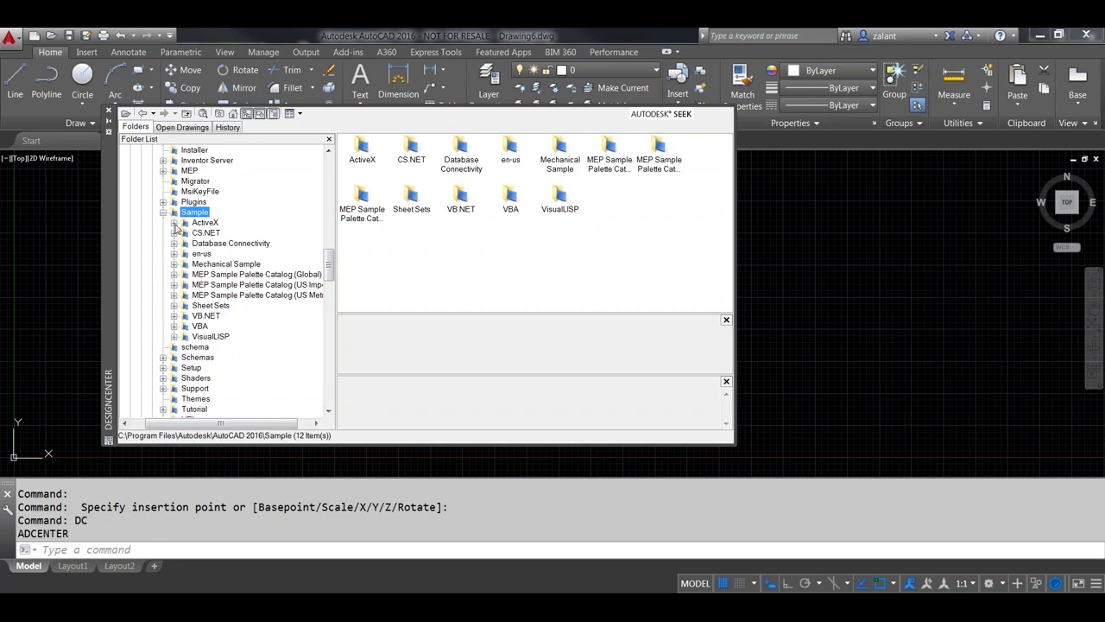
{"action": "left_click", "coordinate": [174, 256]}
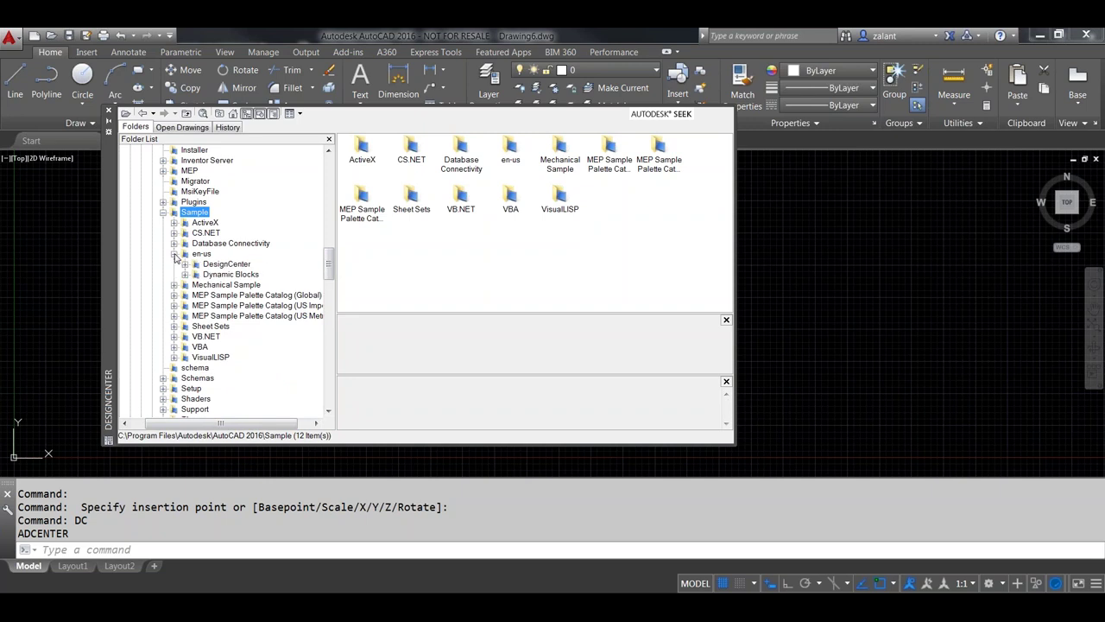
{"action": "left_click", "coordinate": [187, 265]}
{"action": "left_click", "coordinate": [185, 264]}
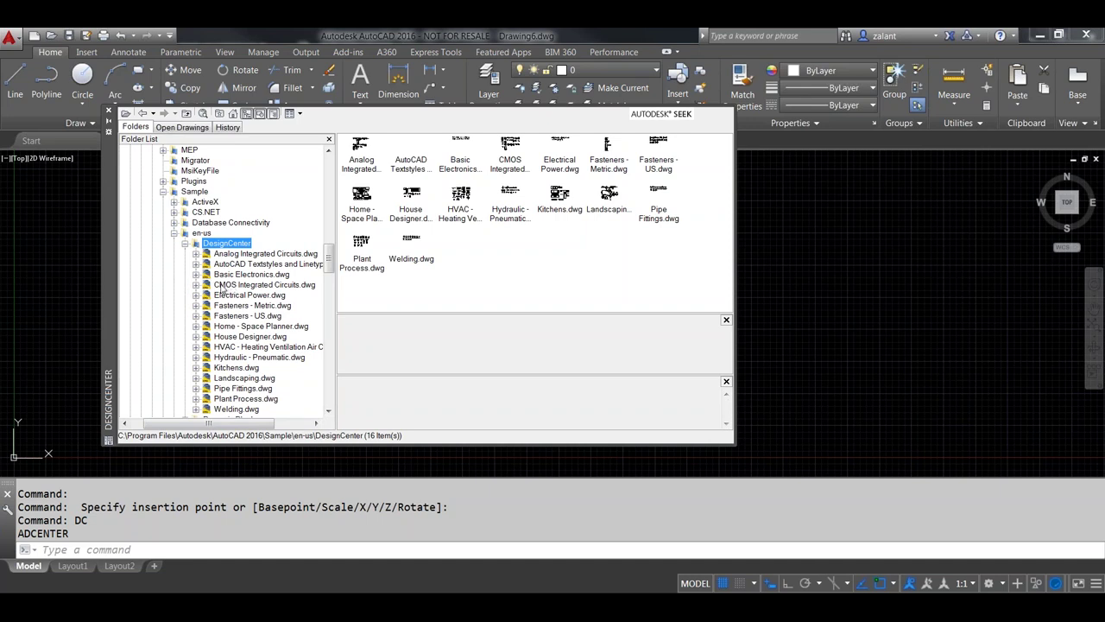
{"action": "left_click", "coordinate": [222, 286]}
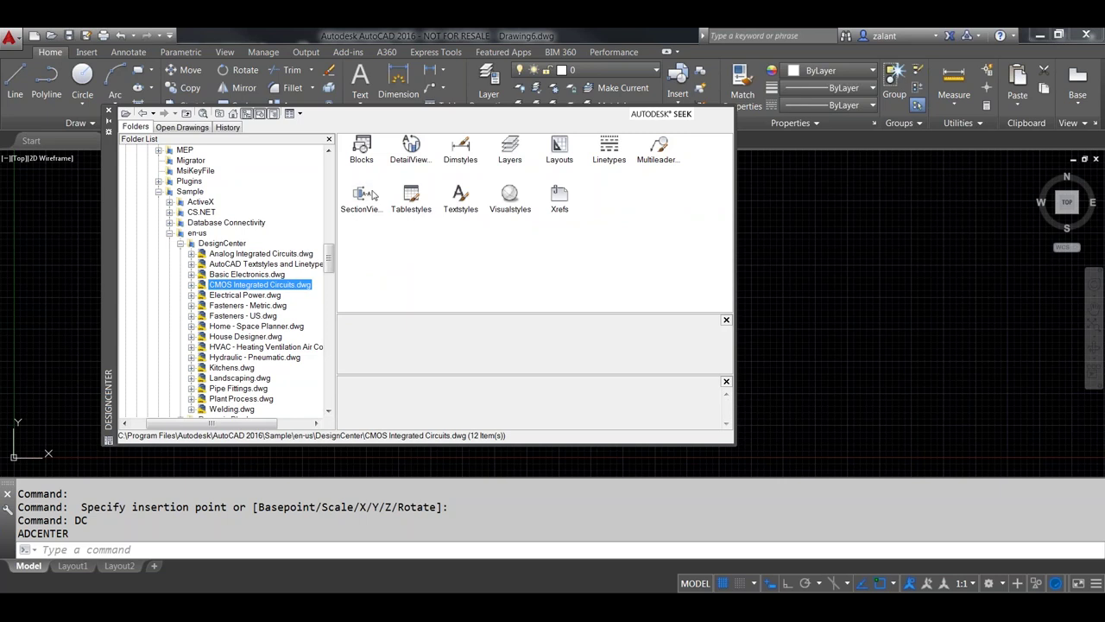
Insert the 4030 CMOS IC block from CMOS Integrated Circuits.dwg into the empty drawing area beside DesignCenter.
{"action": "left_click", "coordinate": [191, 285]}
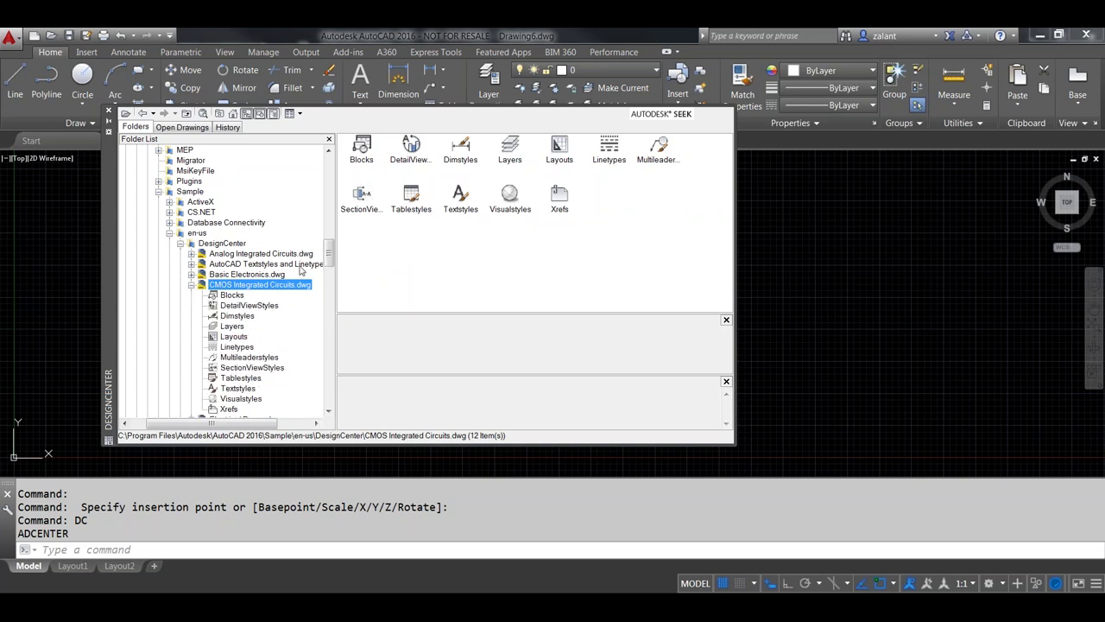
{"action": "left_click_drag", "start_coordinate": [327, 251], "coordinate": [327, 259]}
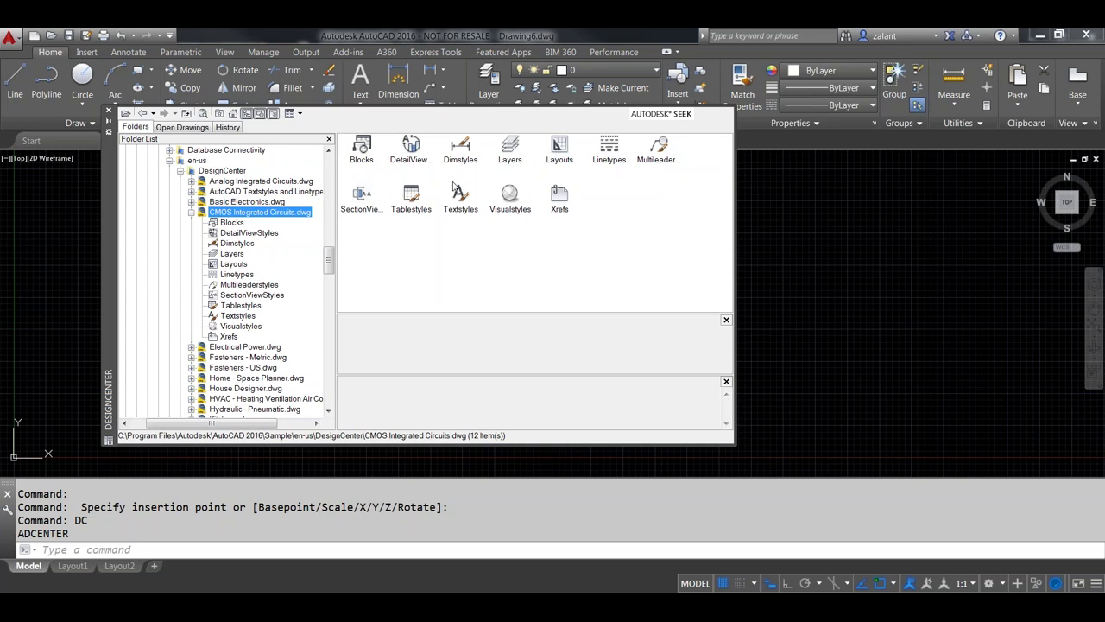
{"action": "double_click", "coordinate": [361, 150]}
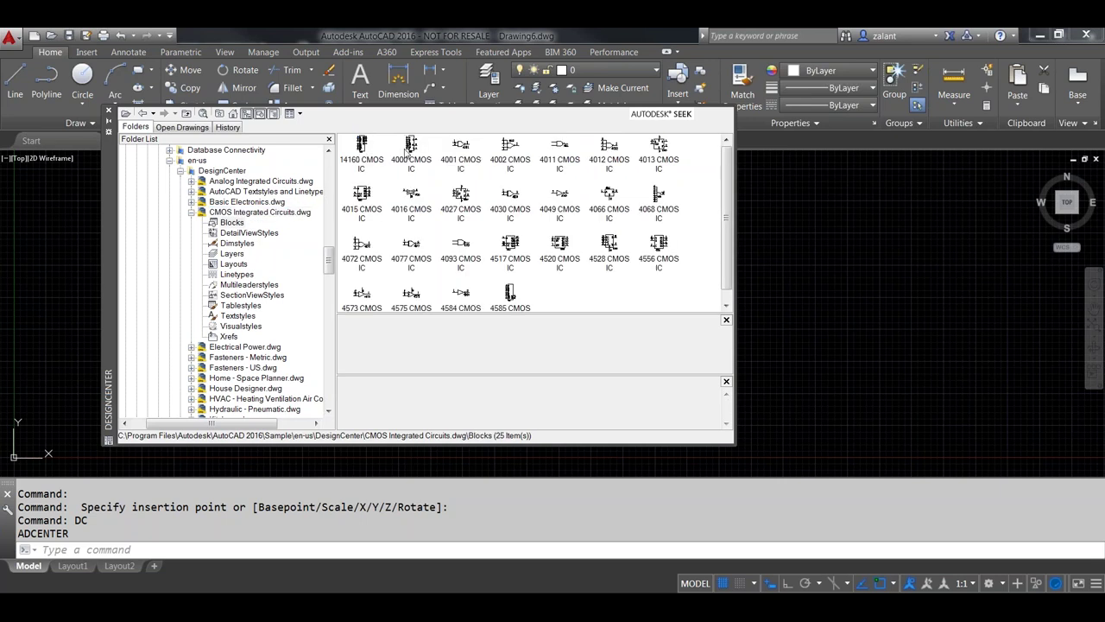
{"action": "left_click", "coordinate": [242, 214]}
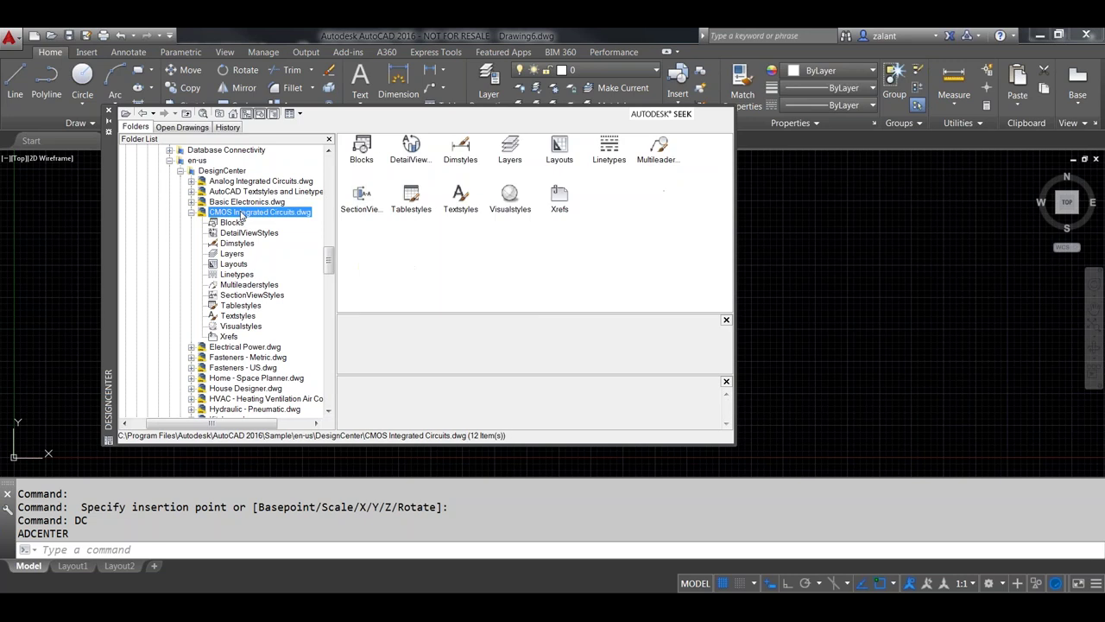
{"action": "left_click", "coordinate": [234, 223]}
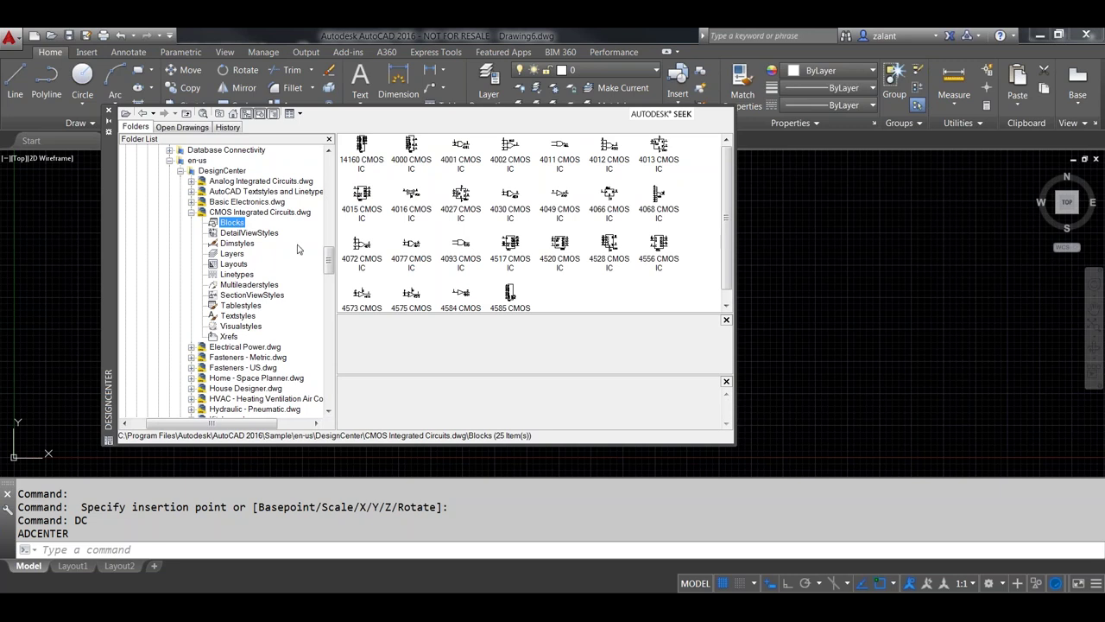
{"action": "left_click_drag", "start_coordinate": [513, 198], "coordinate": [837, 233]}
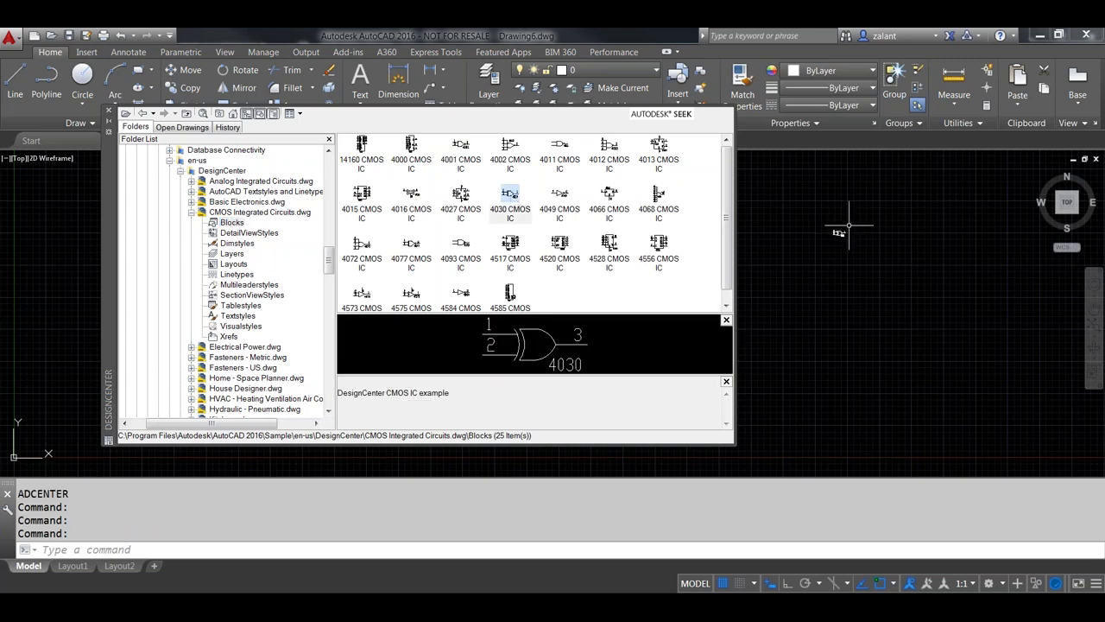
{"action": "scroll", "coordinate": [846, 236], "scroll_direction": "up", "scroll_amount": 5}
{"action": "middle_click_drag", "start_coordinate": [864, 243], "coordinate": [942, 245]}
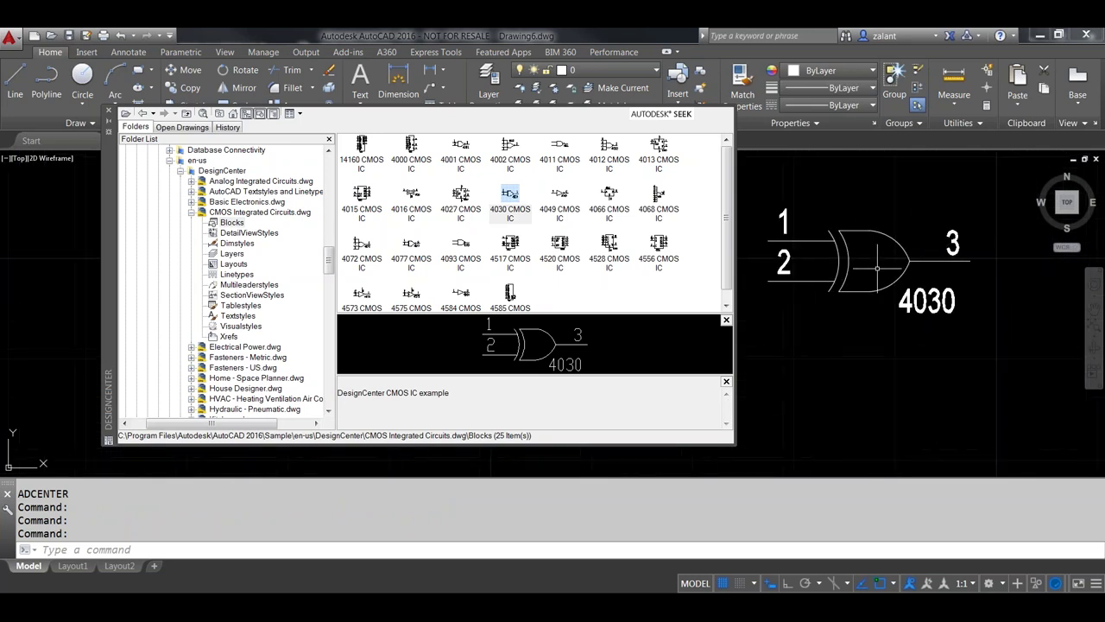
Insert the 4015 CMOS IC block from CMOS Integrated Circuits.dwg just below the 4030 gate.
{"action": "left_click", "coordinate": [246, 215]}
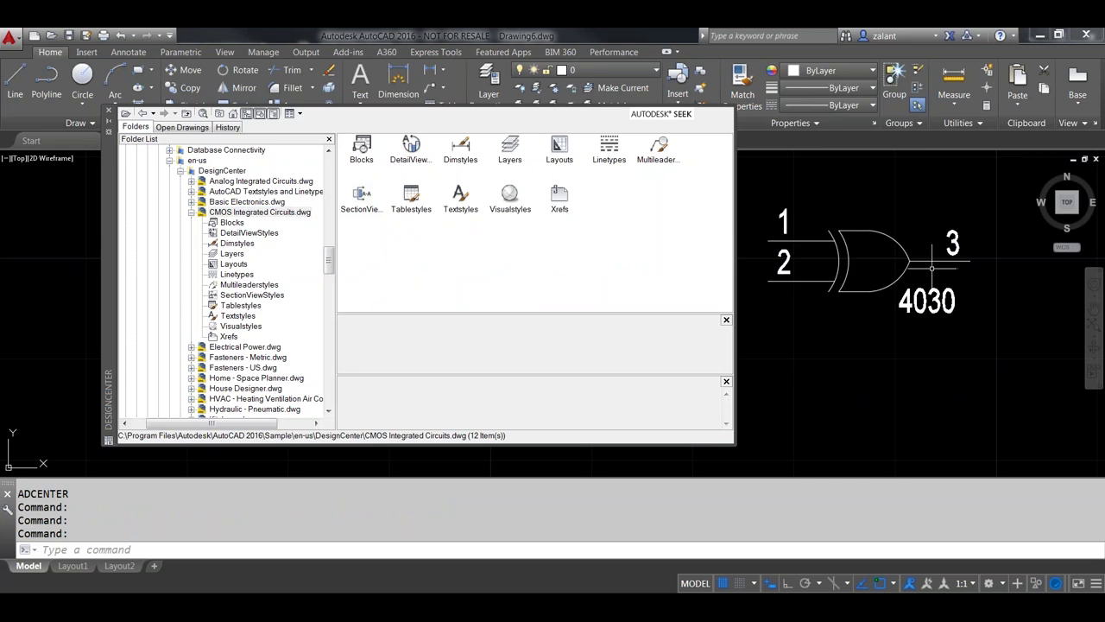
{"action": "left_click", "coordinate": [233, 222]}
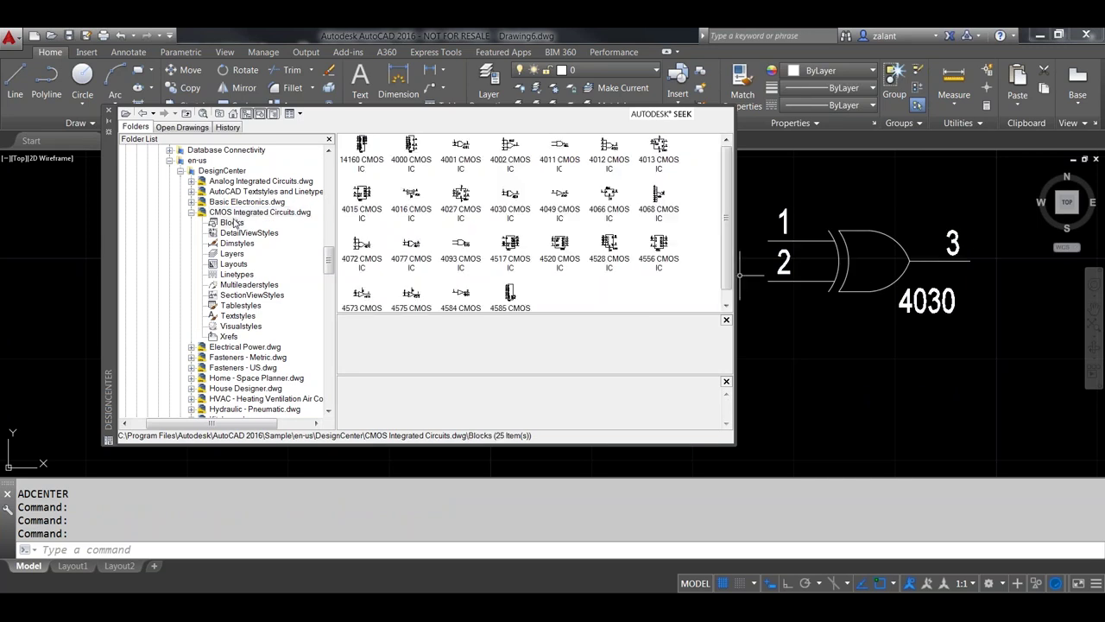
{"action": "left_click_drag", "start_coordinate": [364, 203], "coordinate": [847, 393]}
{"action": "scroll", "coordinate": [801, 305], "scroll_direction": "down", "scroll_amount": 4}
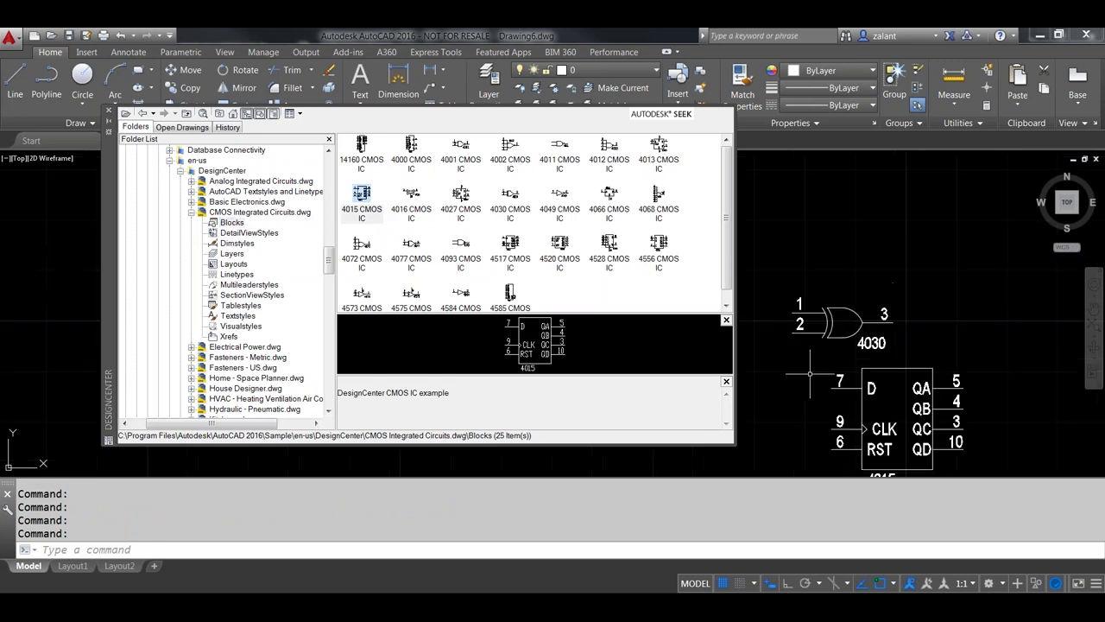
Open the inserted 4015 CMOS IC block in the Block Editor and close DesignCenter.
{"action": "left_click", "coordinate": [913, 413]}
{"action": "type", "text": "b"}
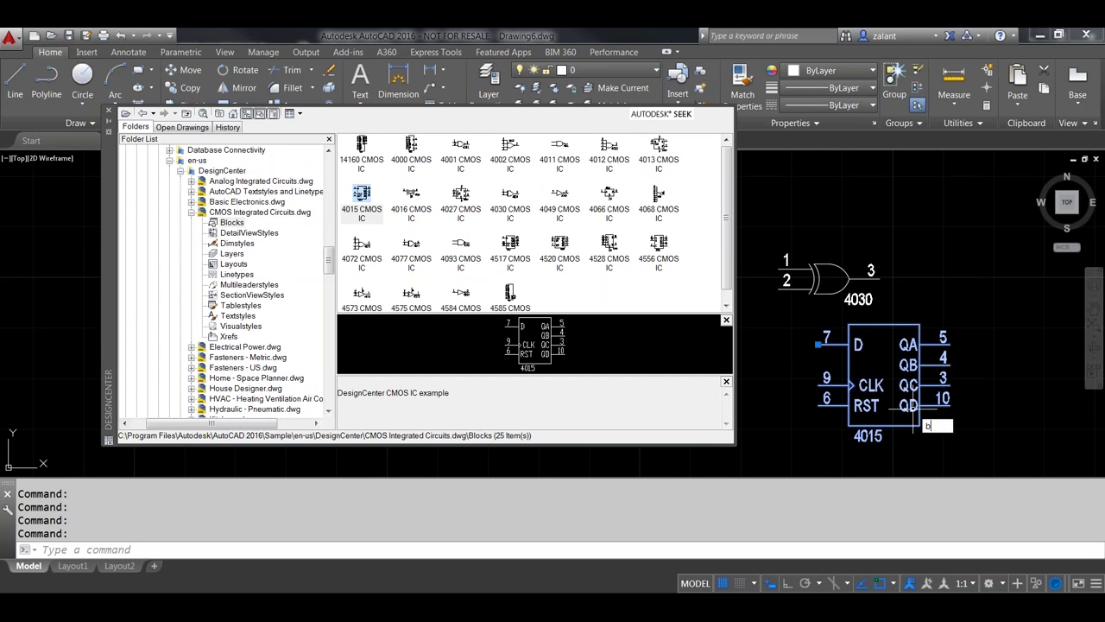
{"action": "key", "text": "Escape"}
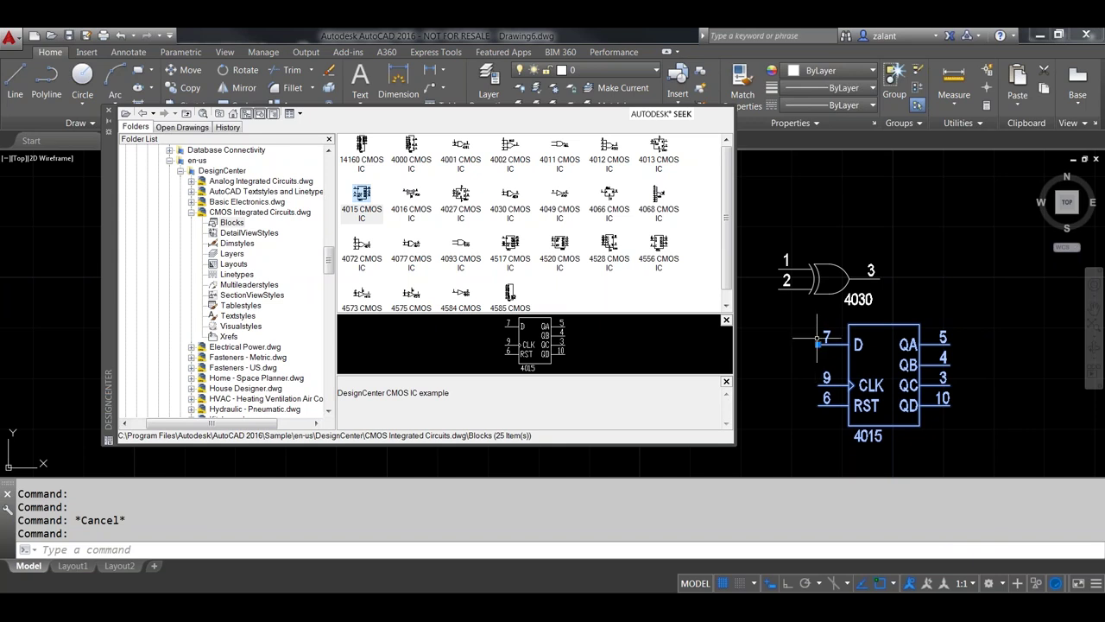
{"action": "scroll", "coordinate": [815, 354], "scroll_direction": "up", "scroll_amount": 2}
{"action": "scroll", "coordinate": [815, 350], "scroll_direction": "down", "scroll_amount": 2}
{"action": "left_click", "coordinate": [815, 342]}
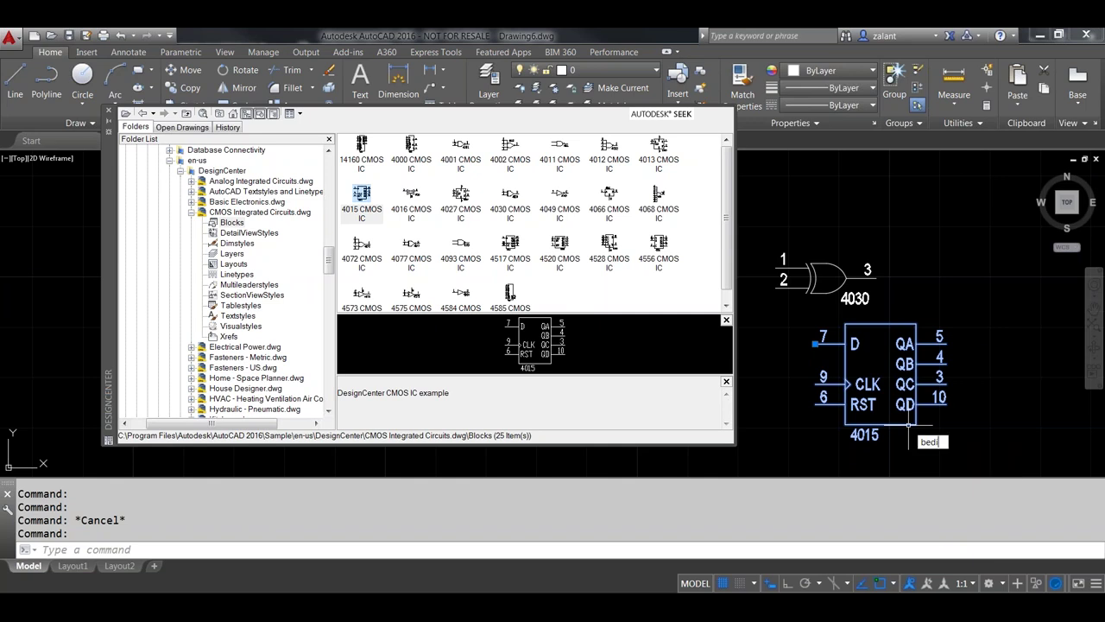
{"action": "double_click", "coordinate": [908, 425]}
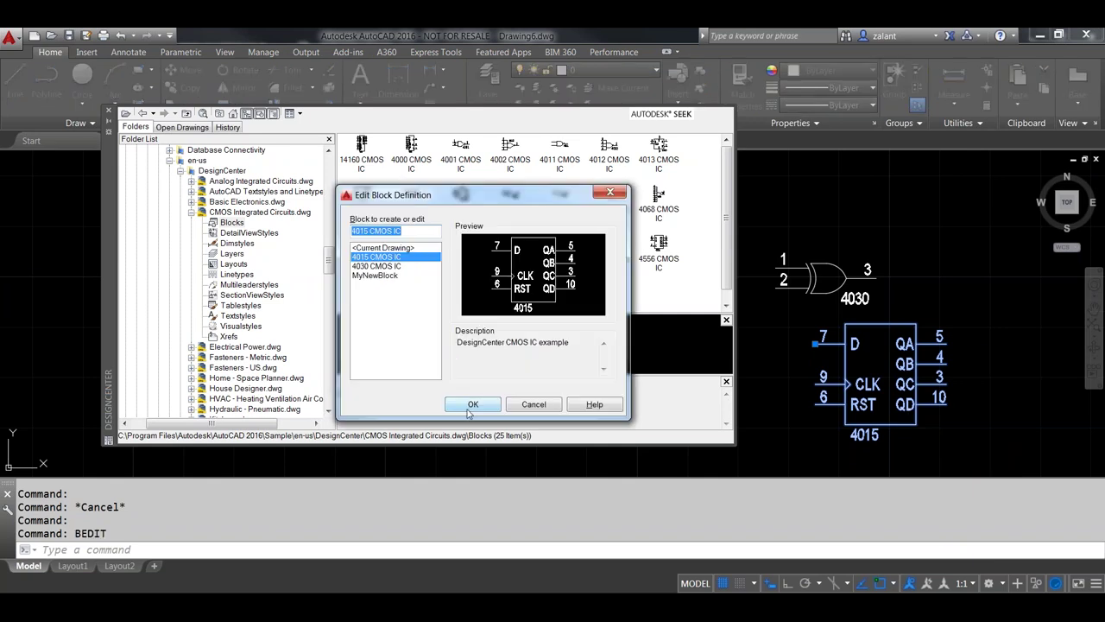
{"action": "left_click", "coordinate": [472, 406]}
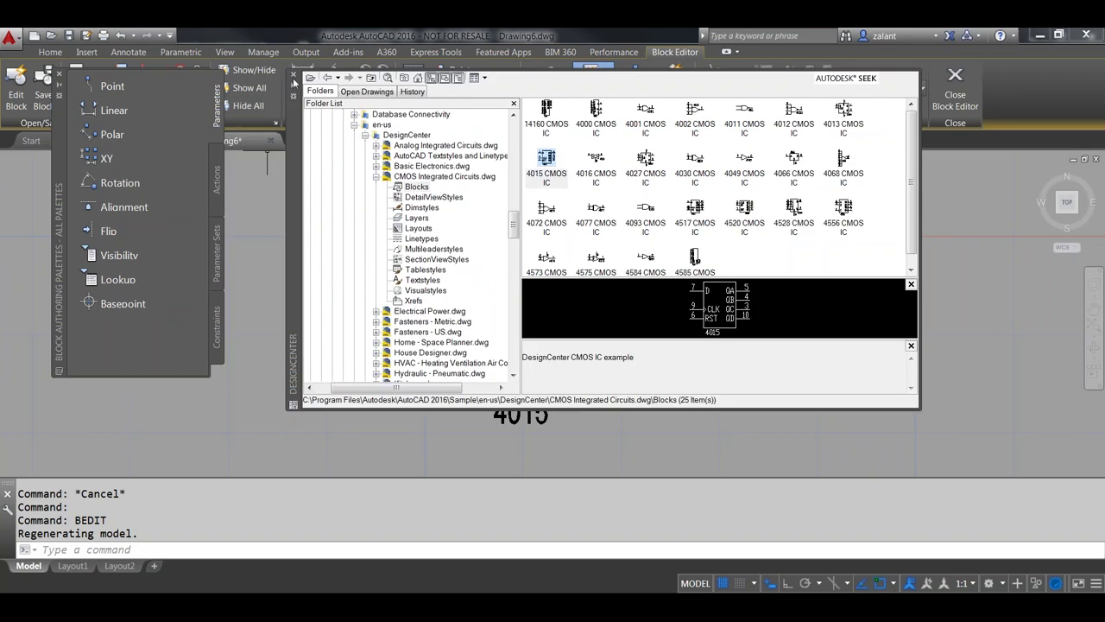
{"action": "left_click", "coordinate": [294, 76]}
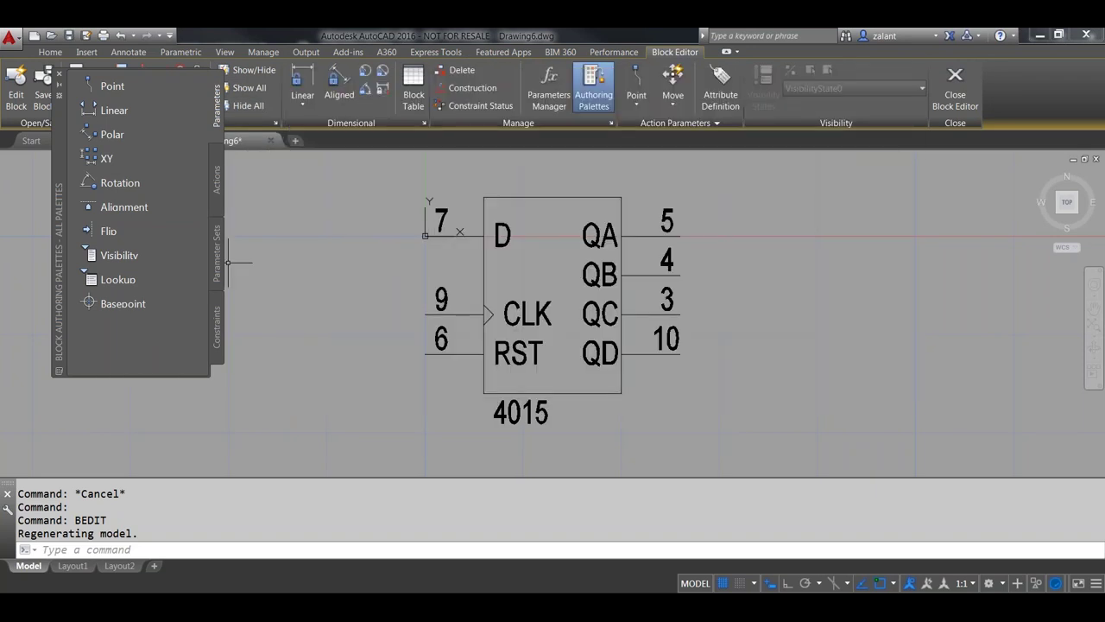
Add a Basepoint parameter at the geometric center of the 4015 rectangle and save the changes while closing the Block Editor.
{"action": "left_click", "coordinate": [114, 304]}
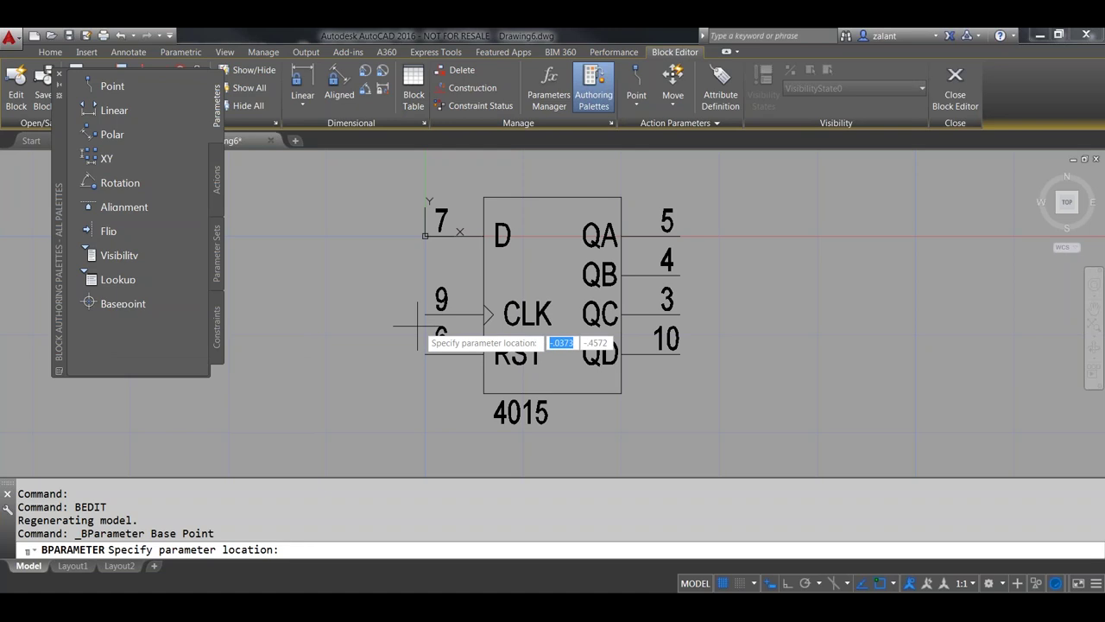
{"action": "right_click", "coordinate": [552, 287], "text": "shift"}
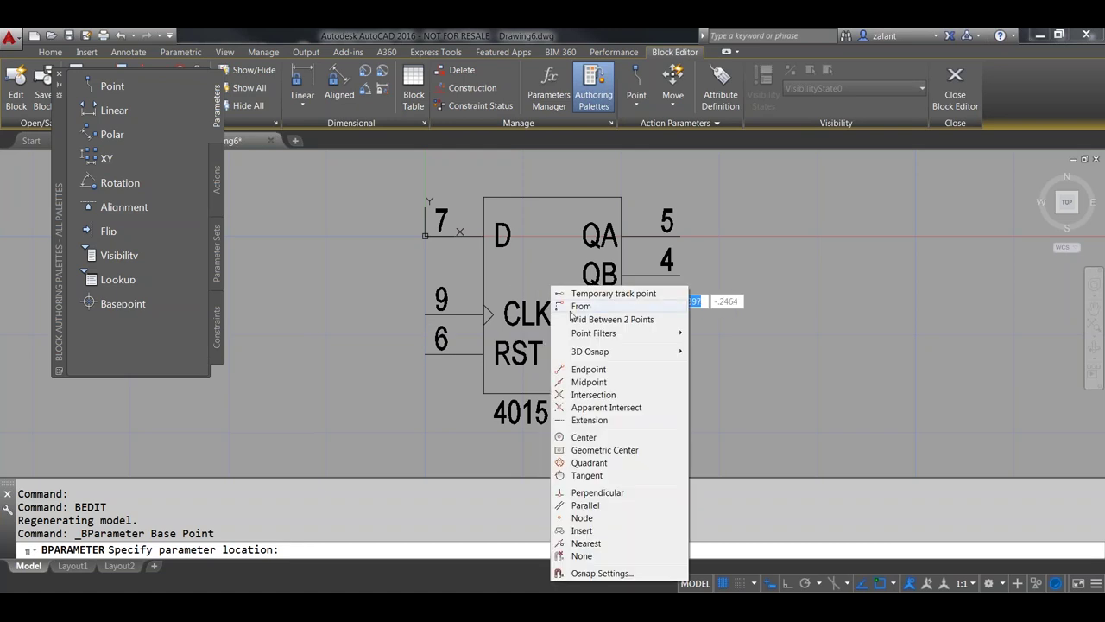
{"action": "left_click", "coordinate": [600, 450]}
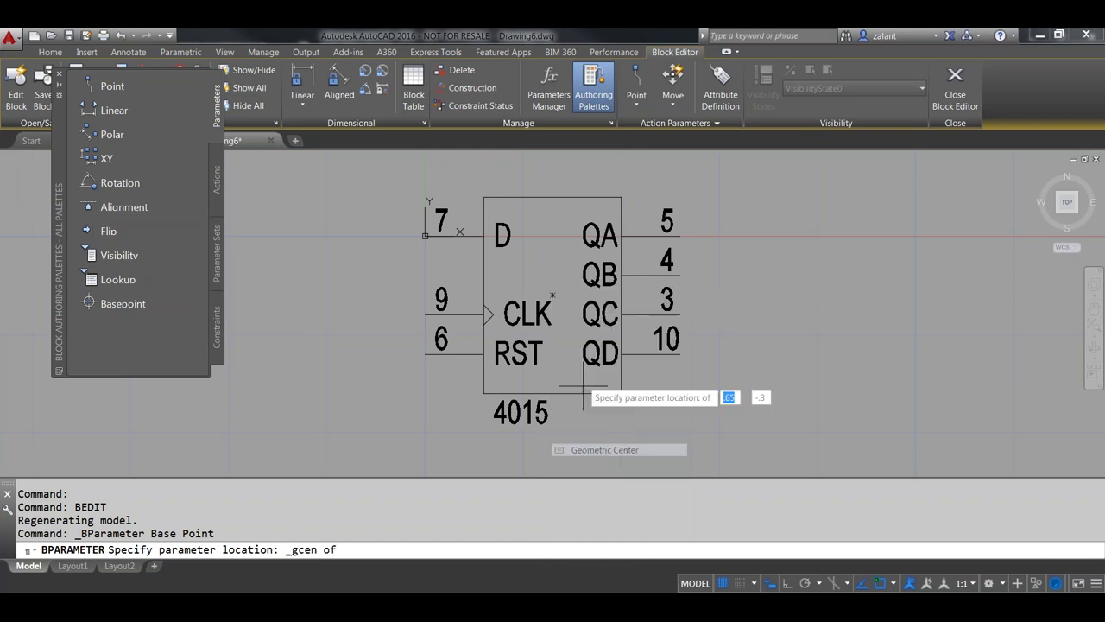
{"action": "left_click", "coordinate": [552, 294]}
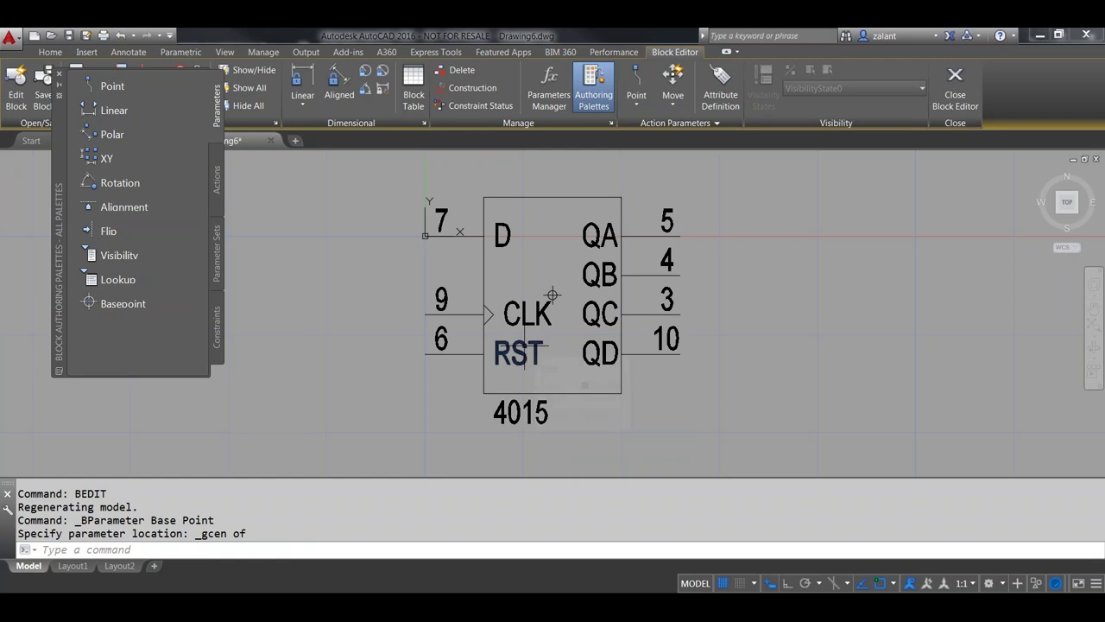
{"action": "left_click", "coordinate": [955, 87]}
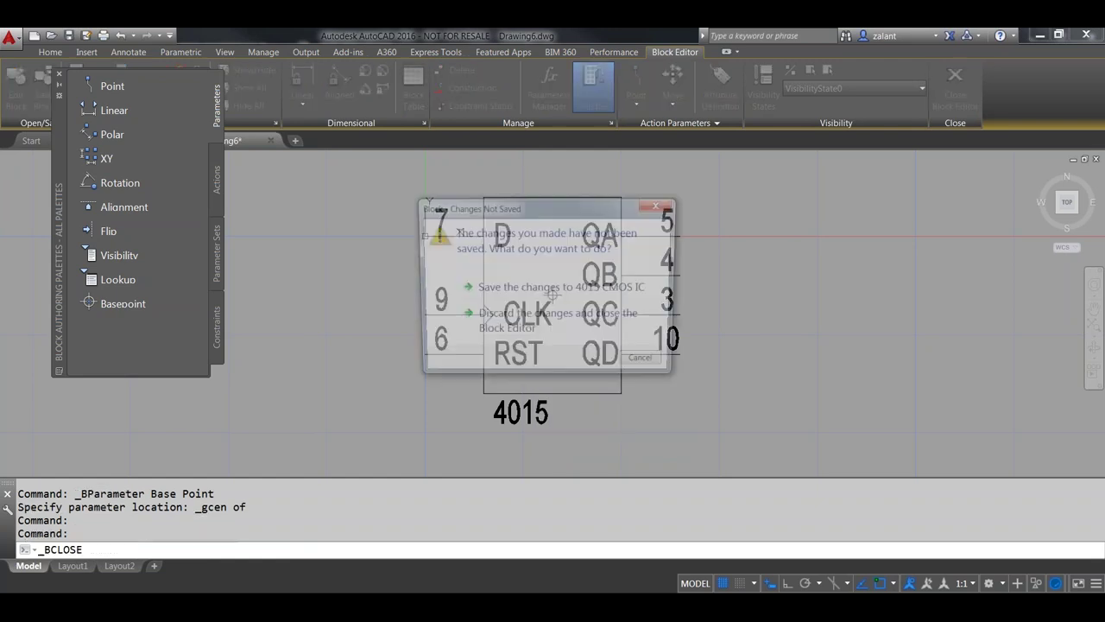
{"action": "left_click", "coordinate": [516, 288]}
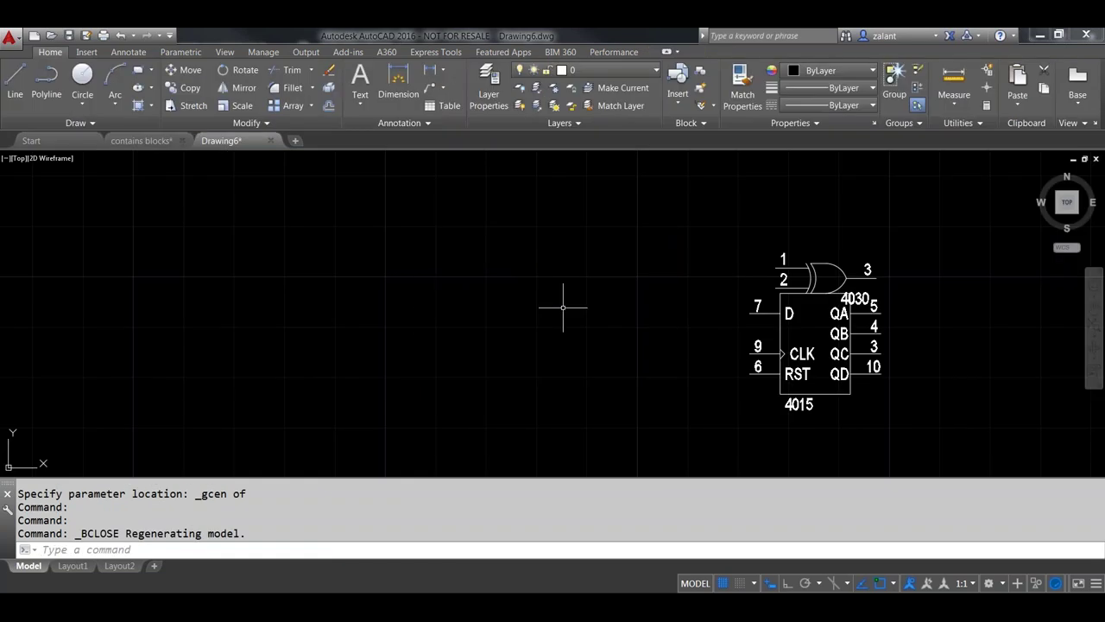
Insert another 4015 CMOS IC at scale 1 and rotation 0 in the empty area left of the existing symbols.
{"action": "type", "text": "I"}
{"action": "key", "text": "Return"}
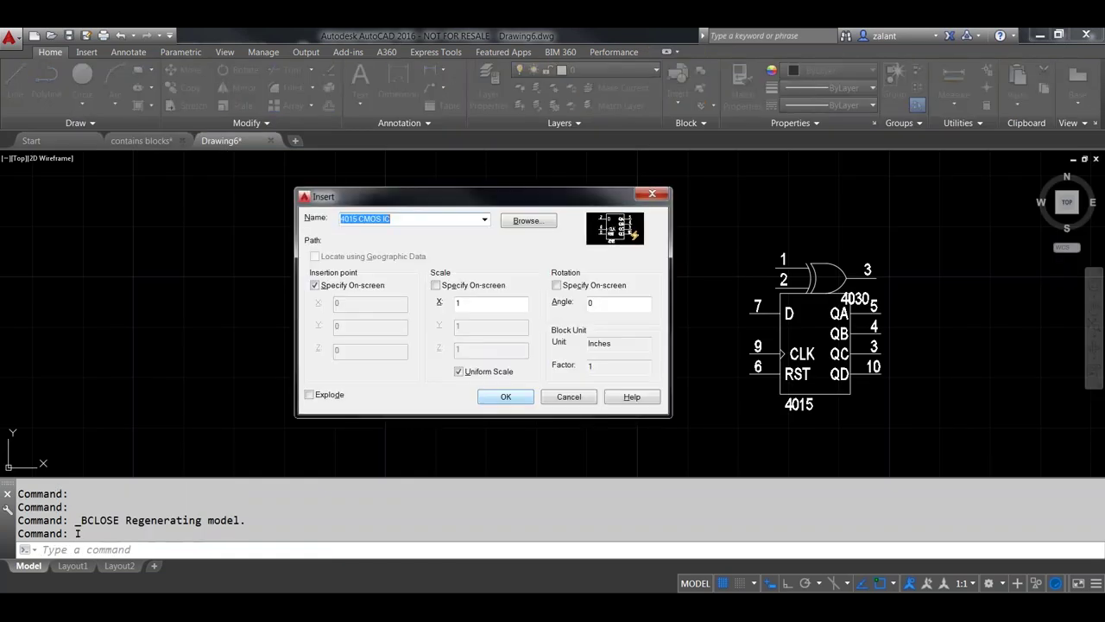
{"action": "left_click", "coordinate": [506, 398]}
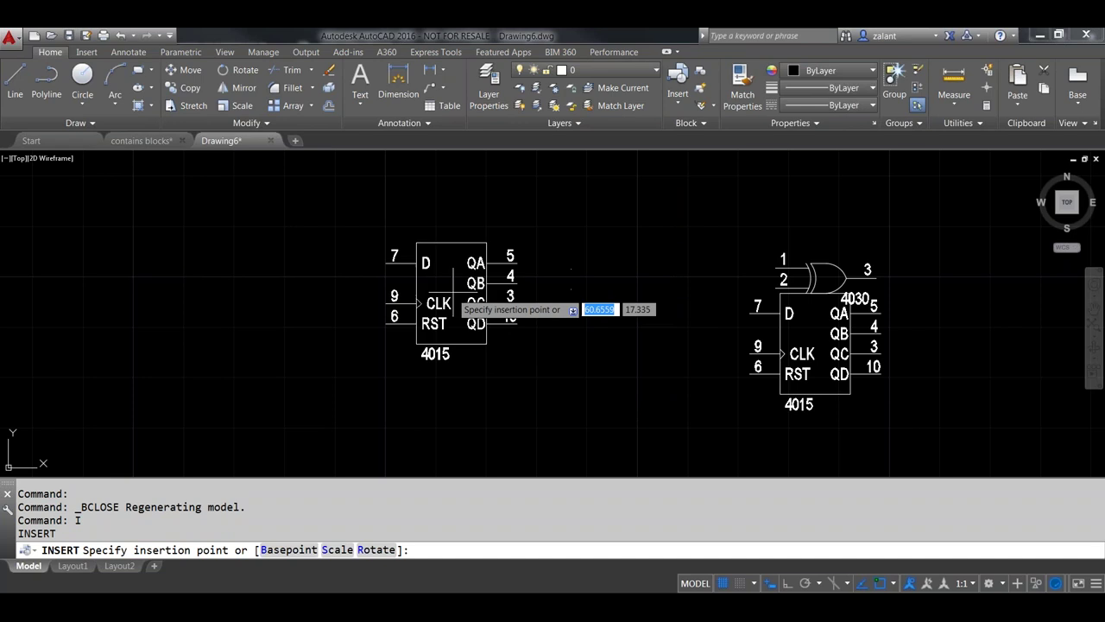
{"action": "left_click", "coordinate": [471, 327]}
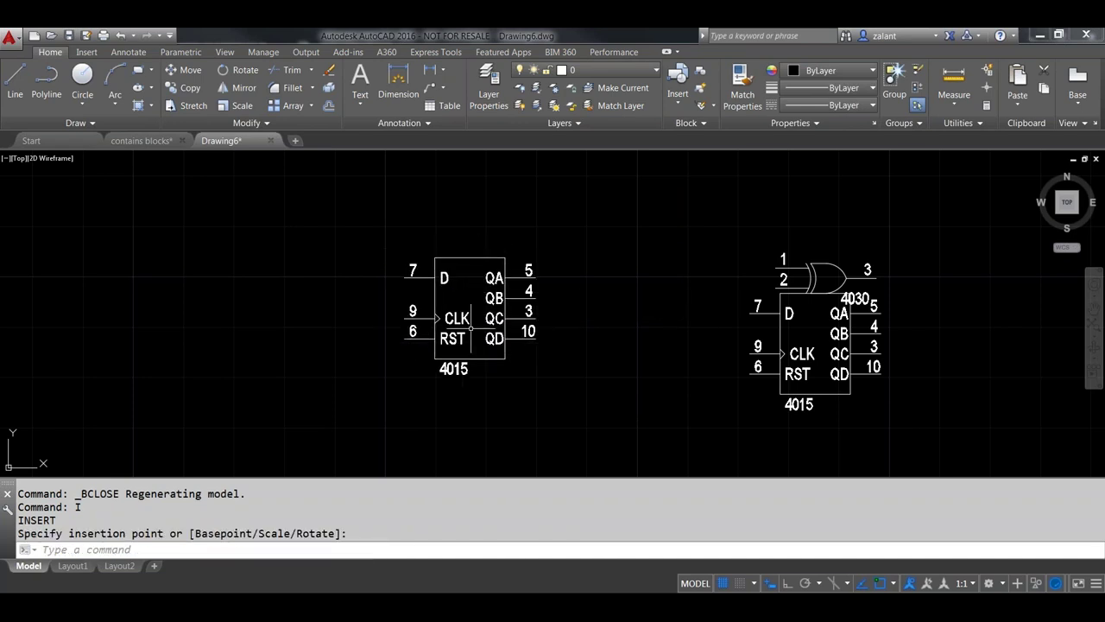
Reopen DesignCenter, reposition it over the drawing, and list the blocks of CMOS Integrated Circuits.dwg again.
{"action": "type", "text": "DC"}
{"action": "key", "text": "Return"}
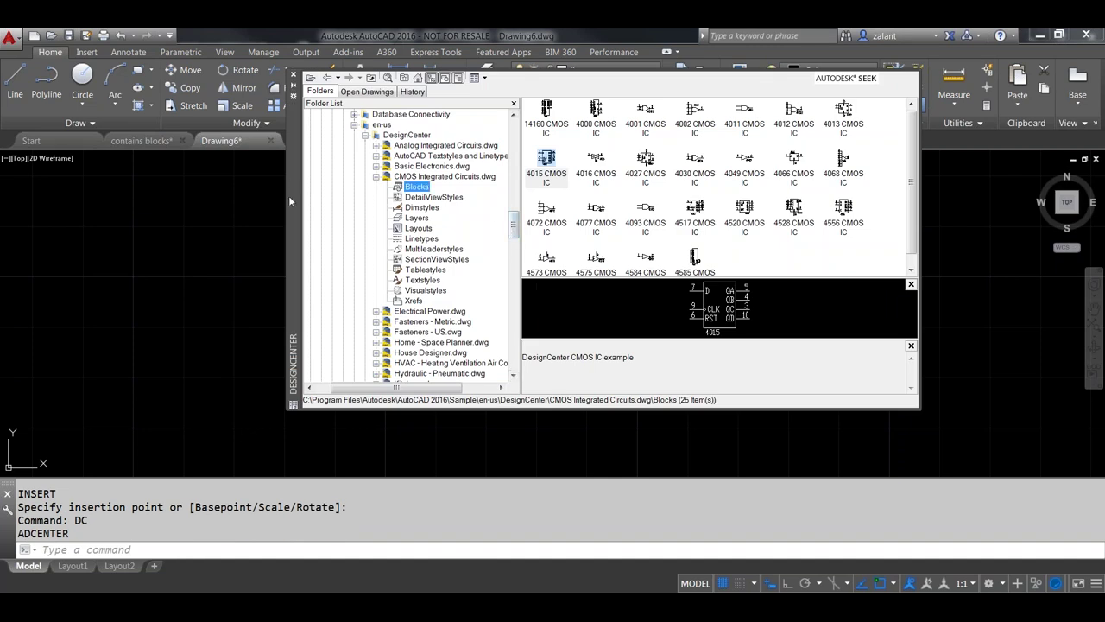
{"action": "left_click_drag", "start_coordinate": [292, 178], "coordinate": [226, 213]}
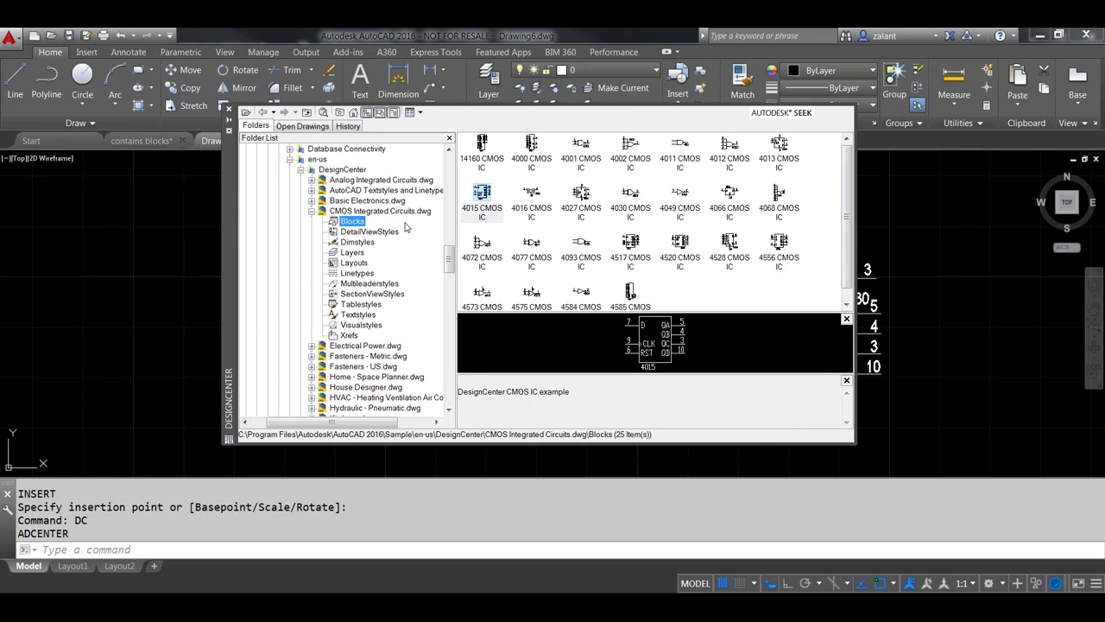
{"action": "left_click", "coordinate": [349, 211]}
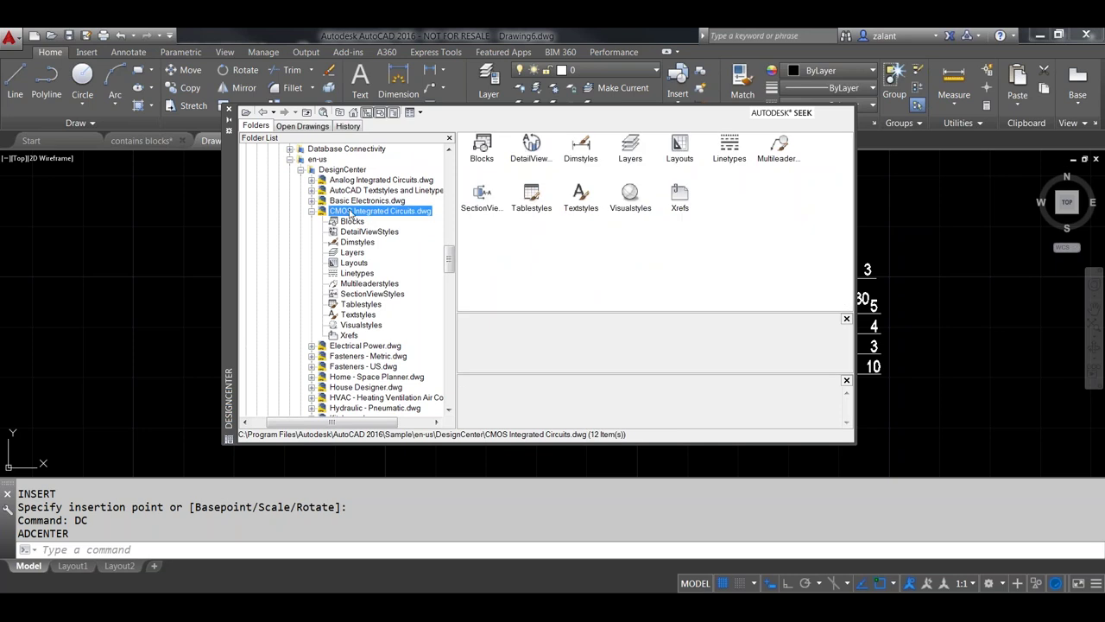
{"action": "left_click", "coordinate": [351, 222]}
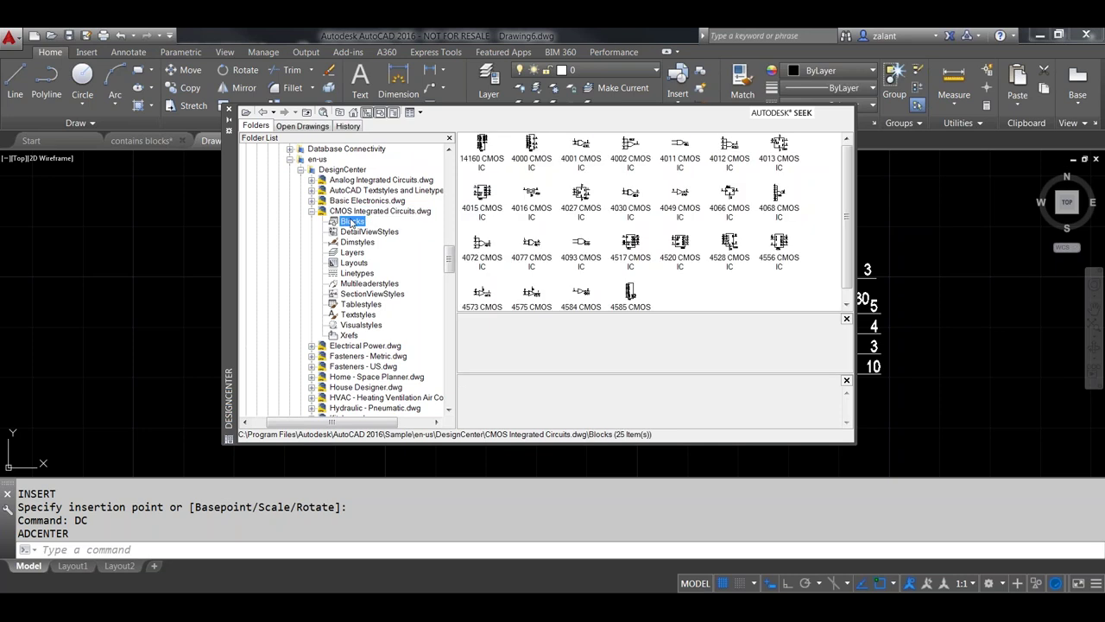
List the blocks of Fasteners - Metric.dwg, followed by those of Fasteners - US.dwg, in DesignCenter.
{"action": "scroll", "coordinate": [356, 233], "scroll_direction": "down", "scroll_amount": 1}
{"action": "left_click", "coordinate": [342, 325]}
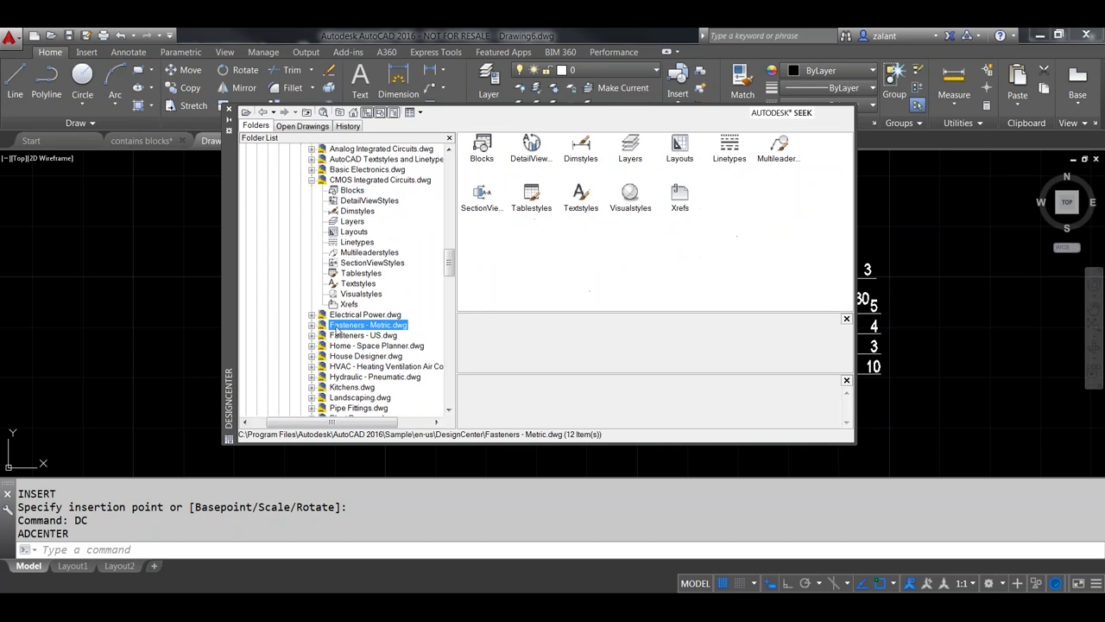
{"action": "left_click", "coordinate": [312, 325]}
{"action": "left_click", "coordinate": [350, 294]}
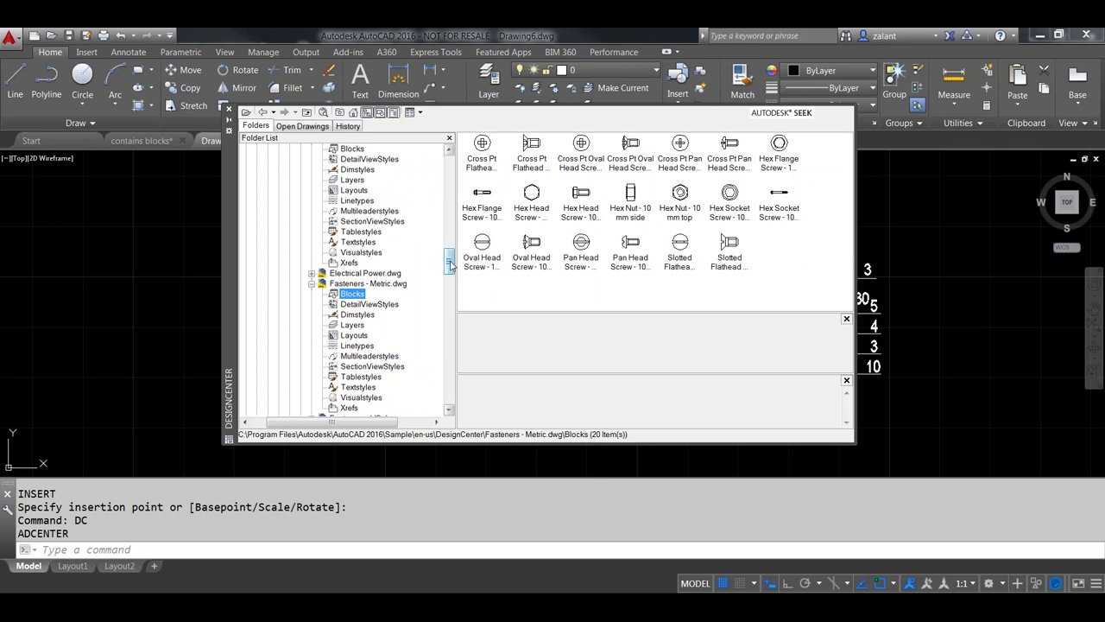
{"action": "left_click_drag", "start_coordinate": [450, 261], "coordinate": [448, 277]}
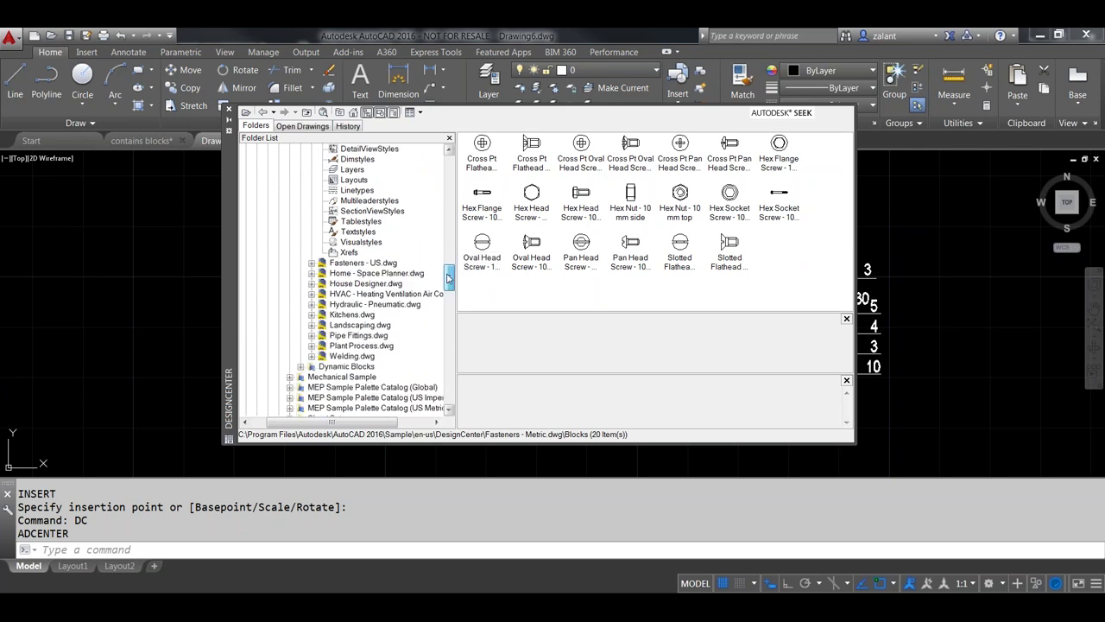
{"action": "left_click", "coordinate": [312, 263]}
{"action": "left_click", "coordinate": [339, 273]}
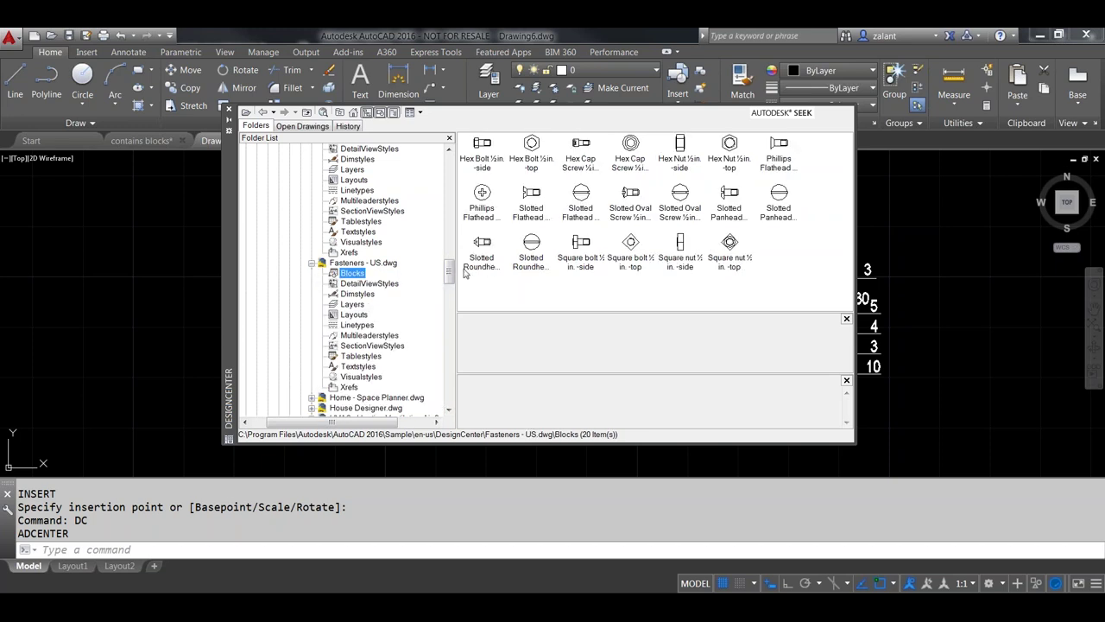
List the blocks of Kitchens.dwg in DesignCenter, and return to that drawing's overview of content categories.
{"action": "left_click_drag", "start_coordinate": [448, 271], "coordinate": [448, 276]}
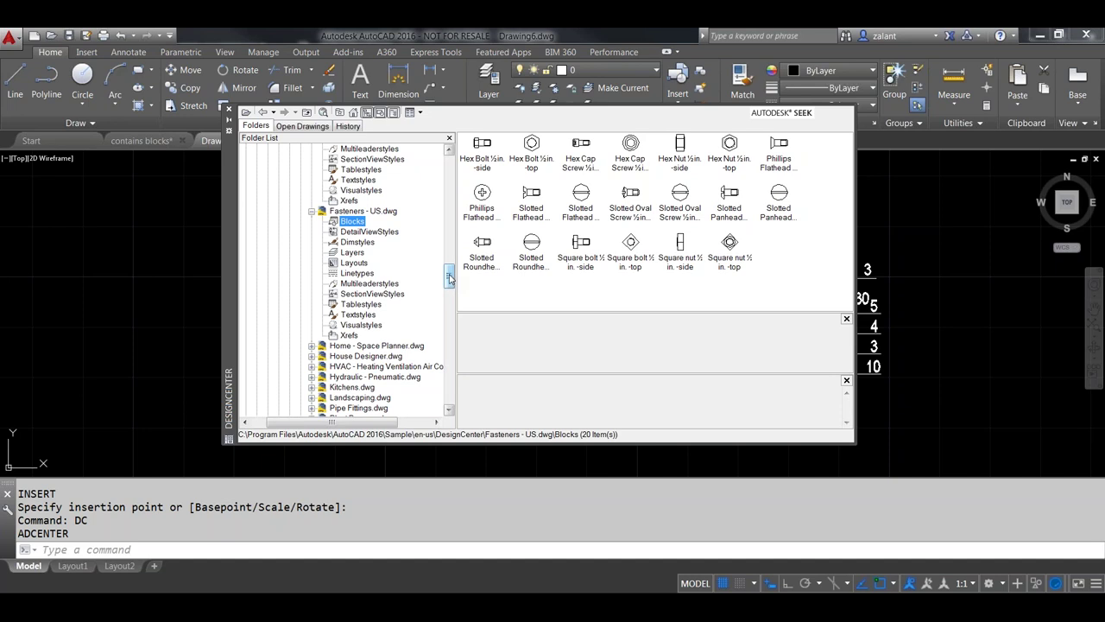
{"action": "scroll", "coordinate": [449, 276], "scroll_direction": "down", "scroll_amount": 2}
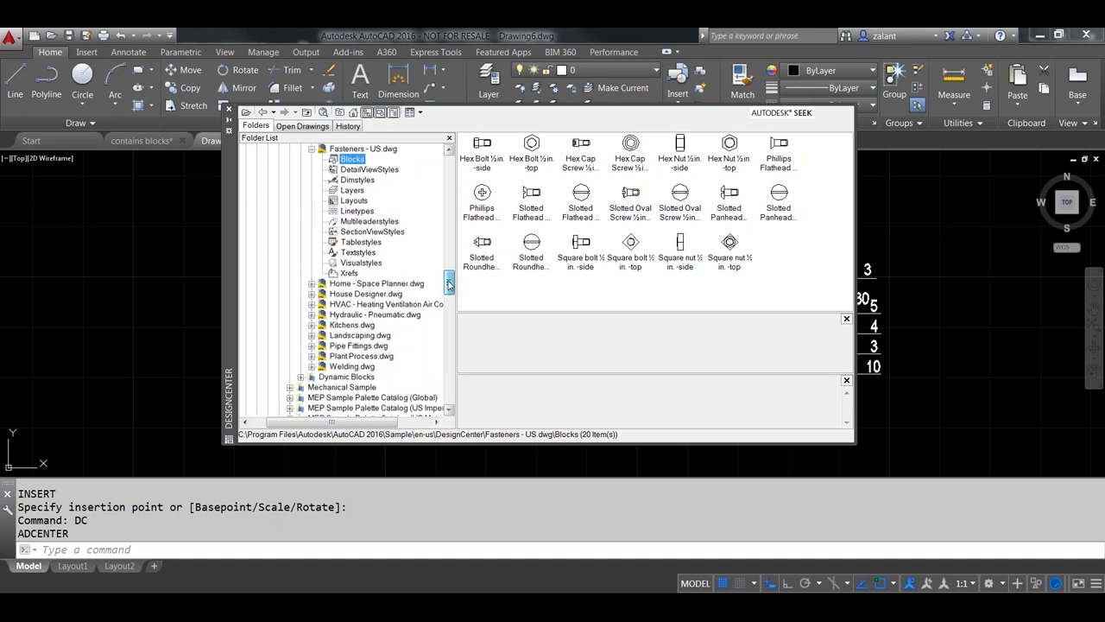
{"action": "left_click", "coordinate": [312, 336]}
{"action": "left_click", "coordinate": [348, 296]}
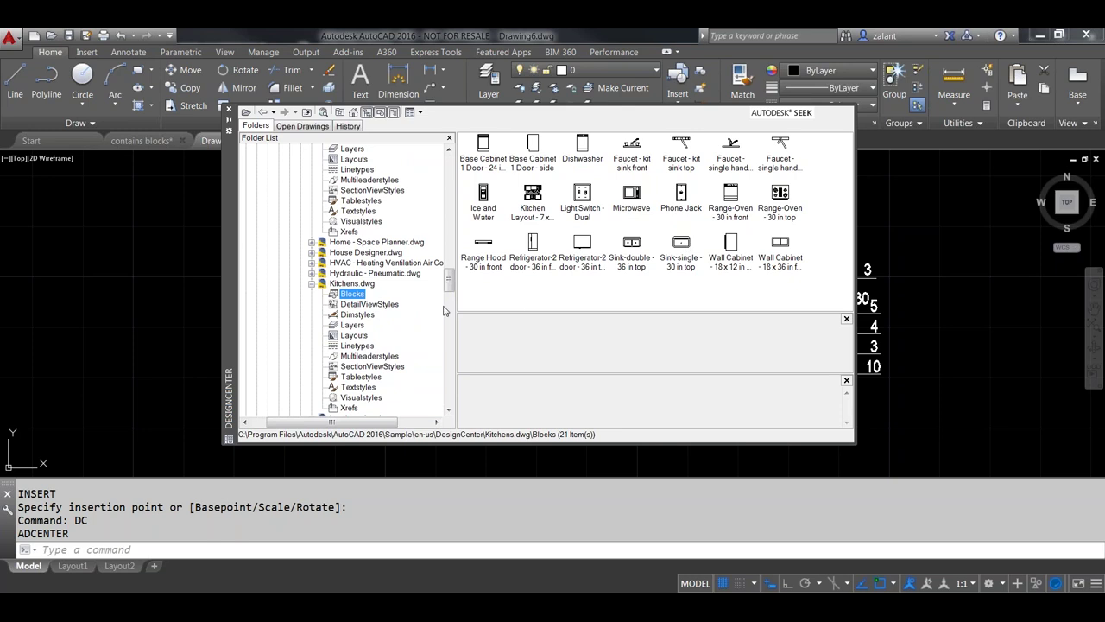
{"action": "left_click", "coordinate": [339, 284]}
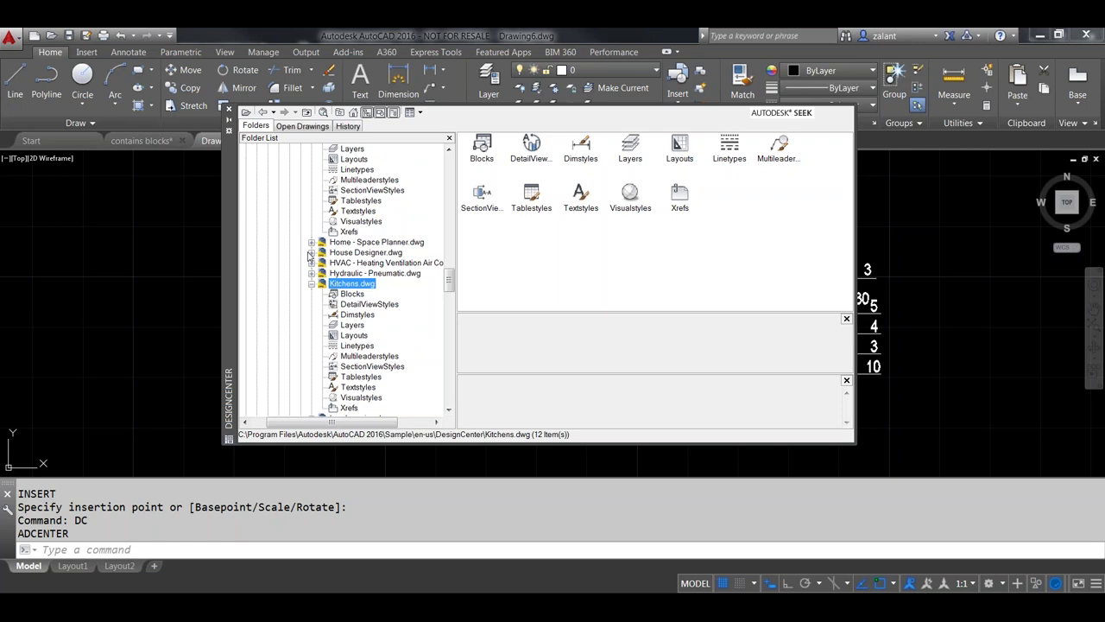
Close DesignCenter, and briefly show and close Tool Palettes.
{"action": "left_click", "coordinate": [229, 113]}
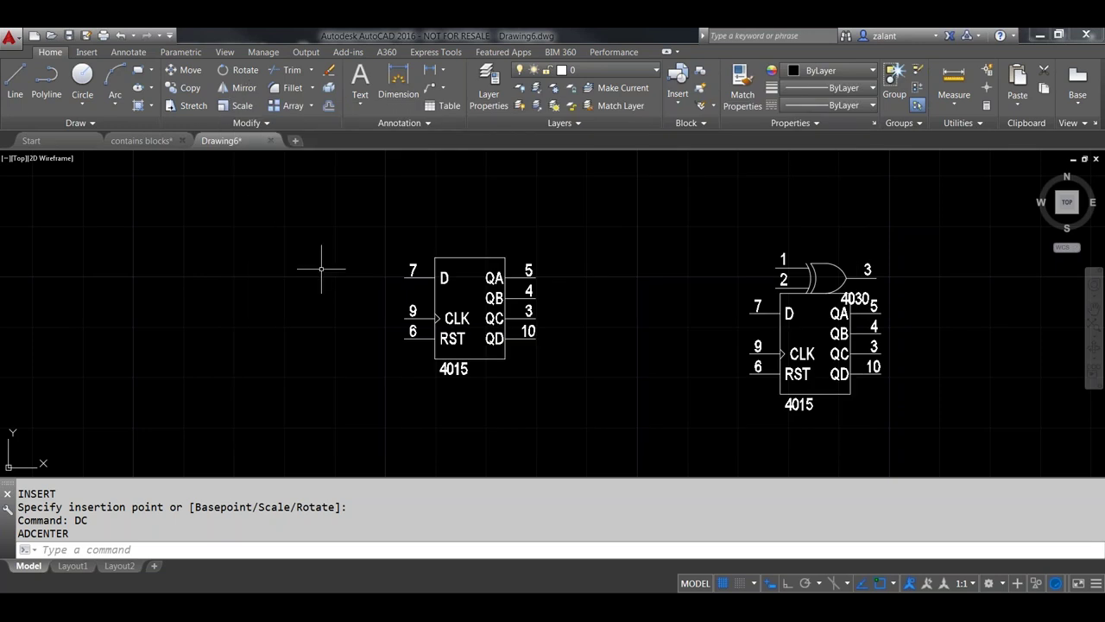
{"action": "key", "text": "ctrl+3"}
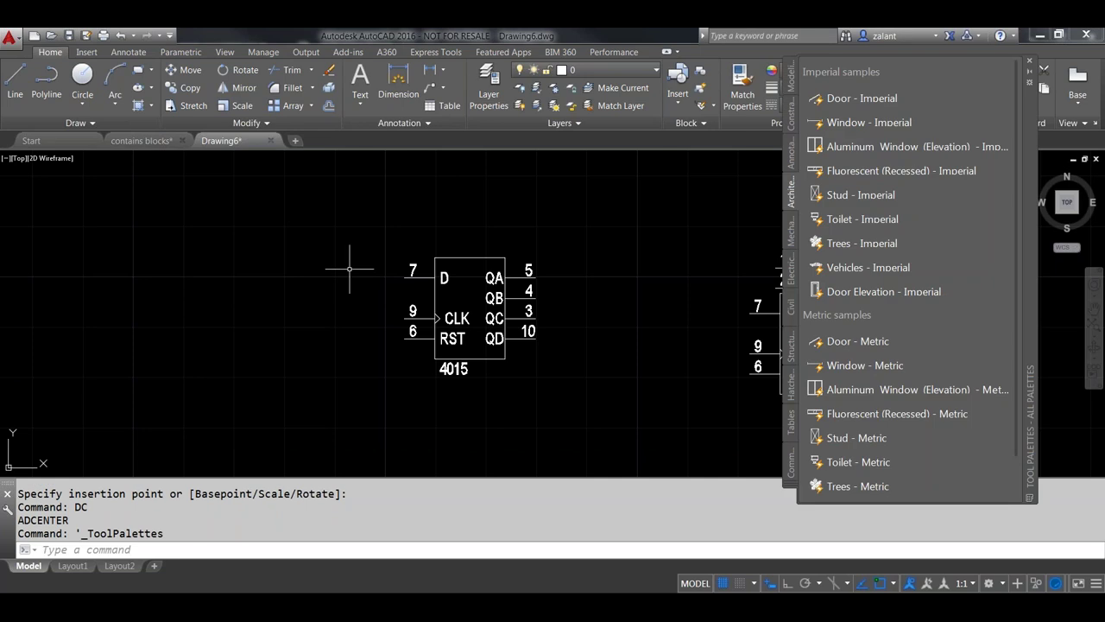
{"action": "left_click", "coordinate": [1029, 60]}
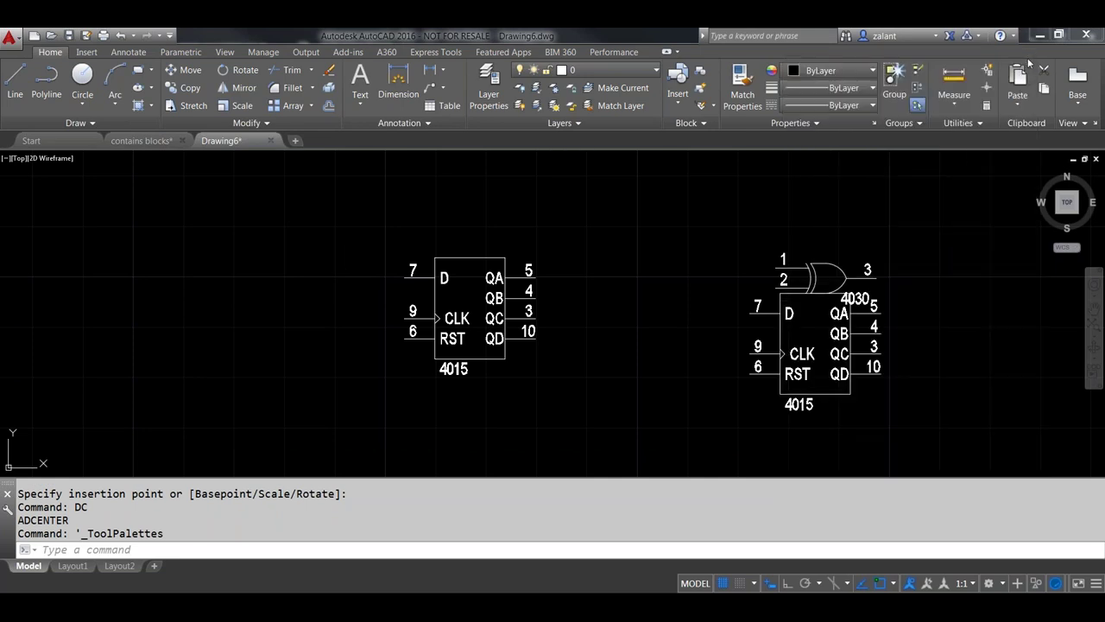
{"action": "scroll", "coordinate": [565, 346], "scroll_direction": "down", "scroll_amount": 4}
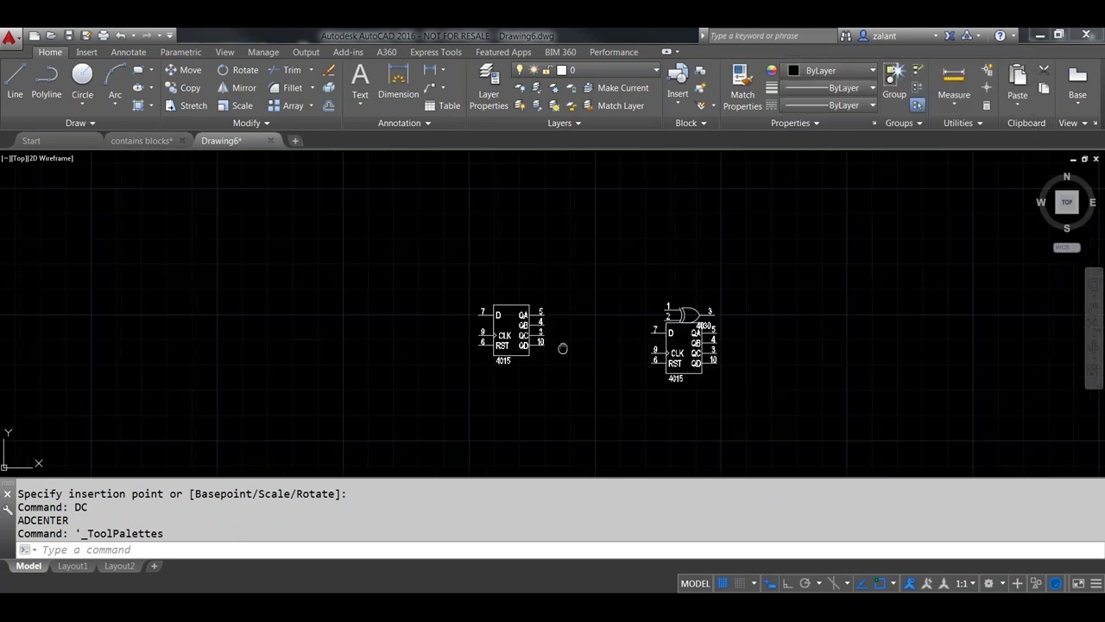
{"action": "scroll", "coordinate": [544, 339], "scroll_direction": "up", "scroll_amount": 2}
{"action": "scroll", "coordinate": [568, 320], "scroll_direction": "up", "scroll_amount": 3}
{"action": "scroll", "coordinate": [567, 321], "scroll_direction": "down", "scroll_amount": 2}
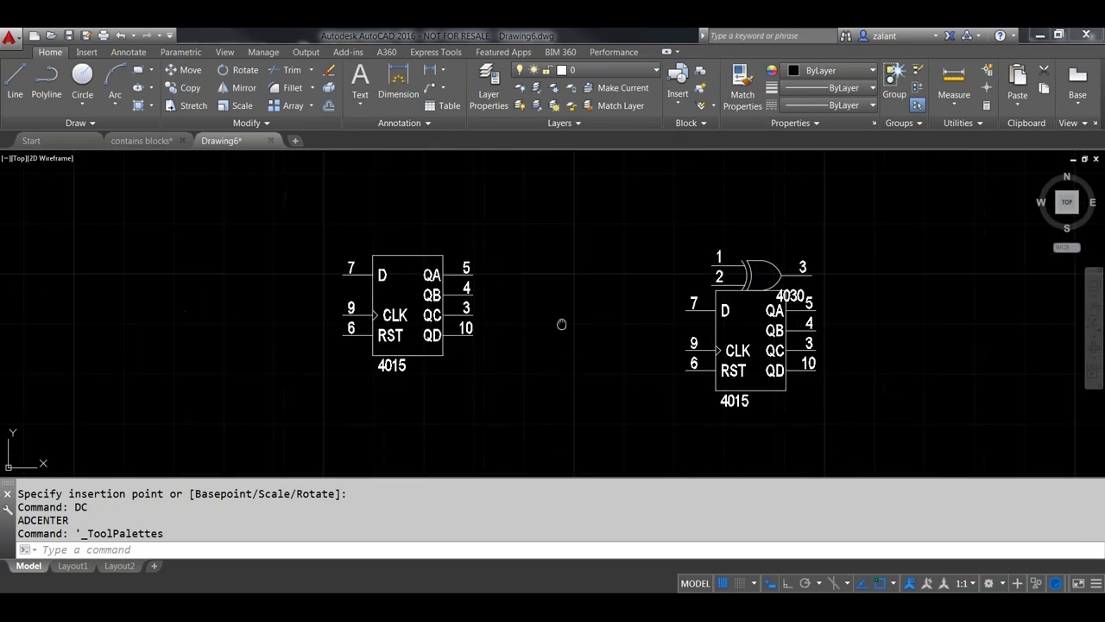
{"action": "middle_click_drag", "start_coordinate": [565, 320], "coordinate": [549, 324]}
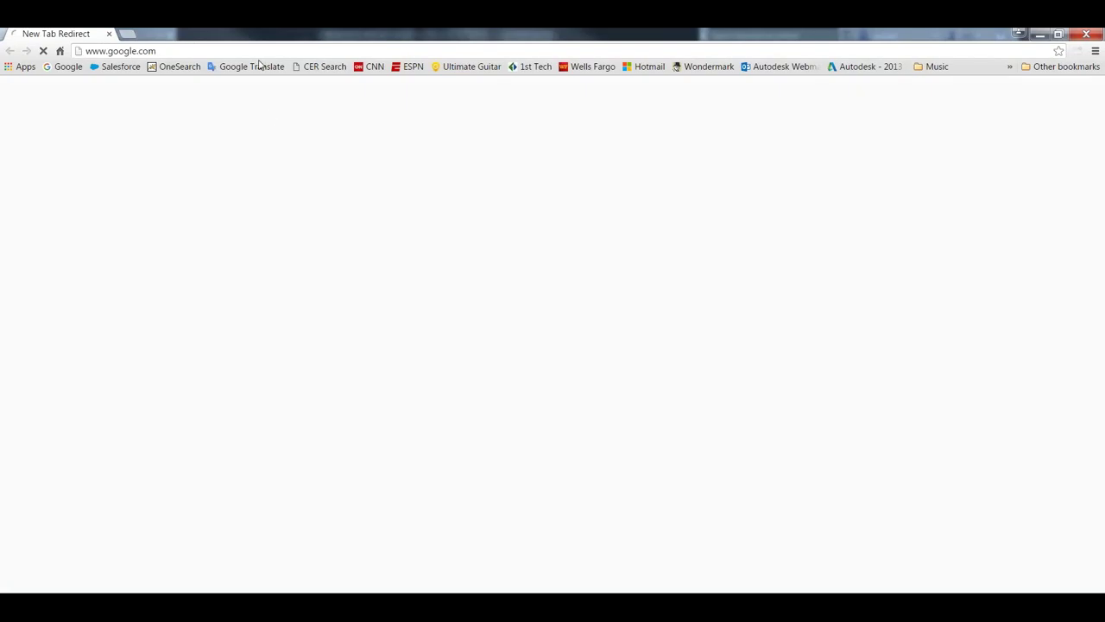
Switch to the Chrome browser and load the Autodesk Seek site at seek.autodesk.com.
{"action": "left_click", "coordinate": [260, 49]}
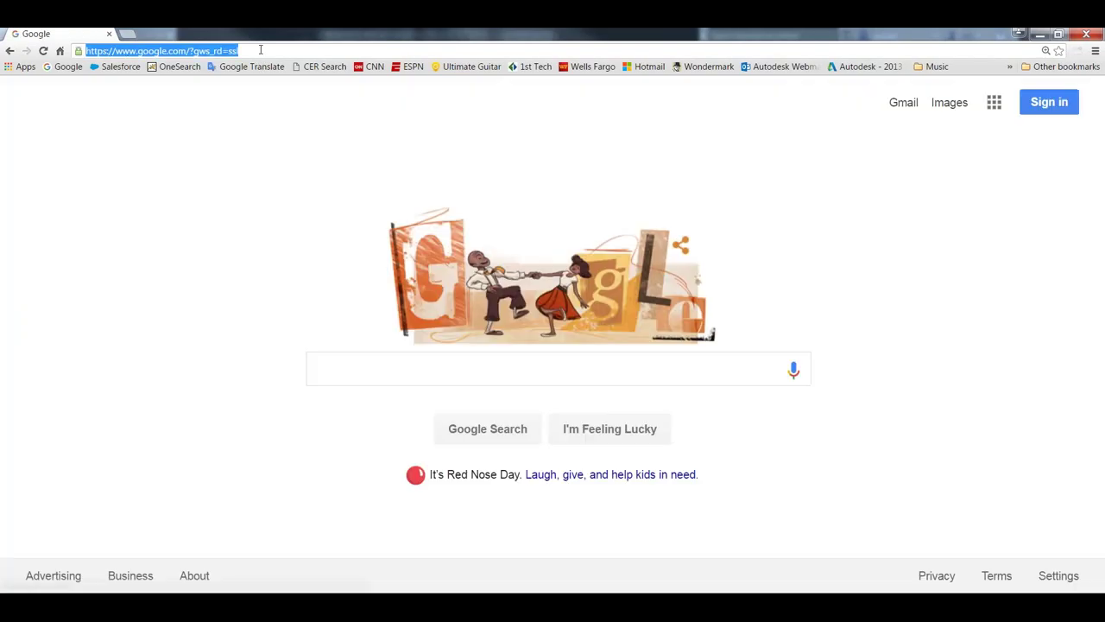
{"action": "type", "text": "seek.aut"}
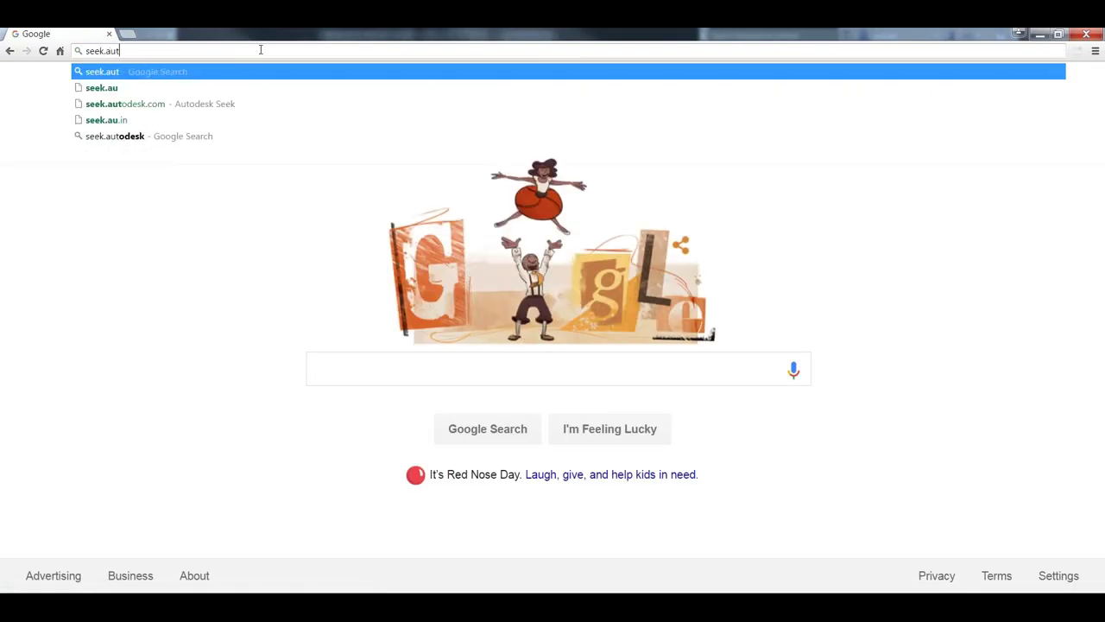
{"action": "type", "text": "odesk.com"}
{"action": "key", "text": "Return"}
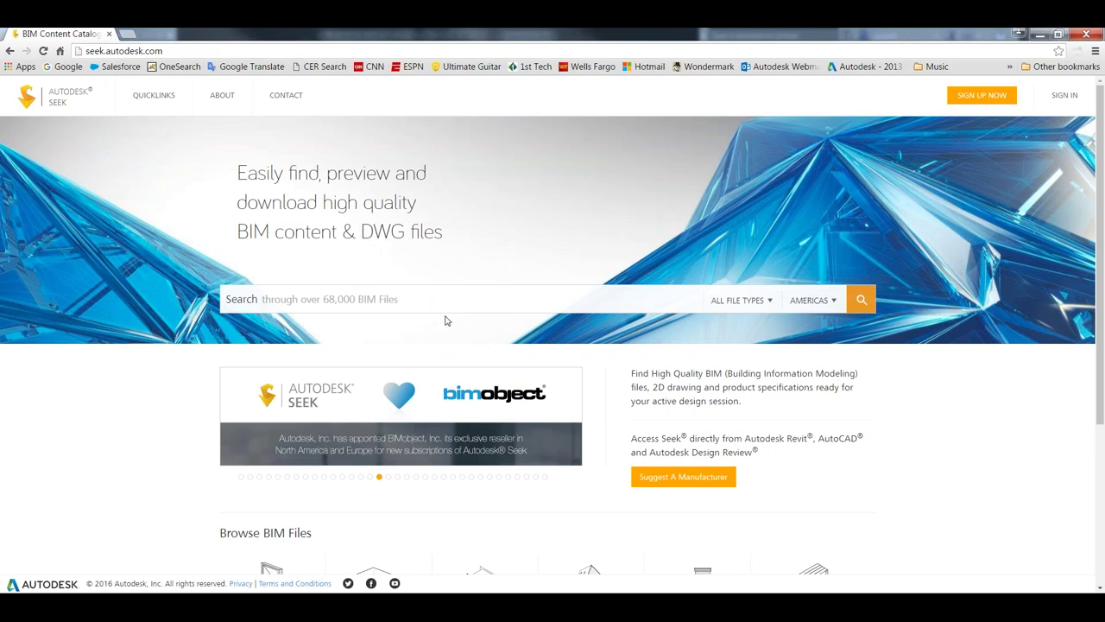
{"action": "left_click", "coordinate": [399, 299]}
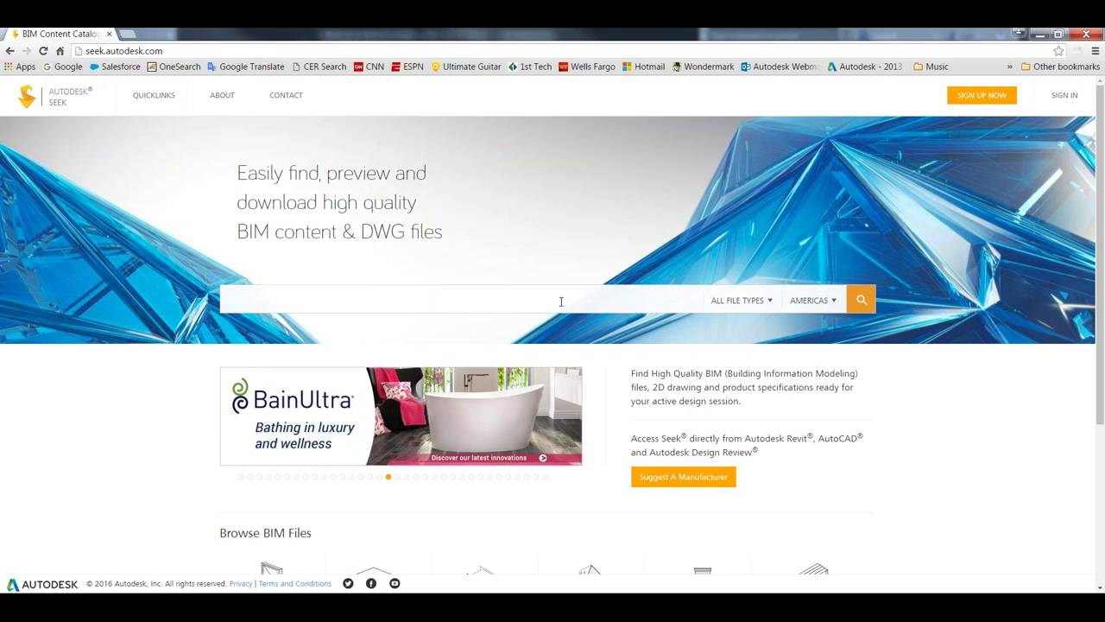
{"action": "type", "text": "charis"}
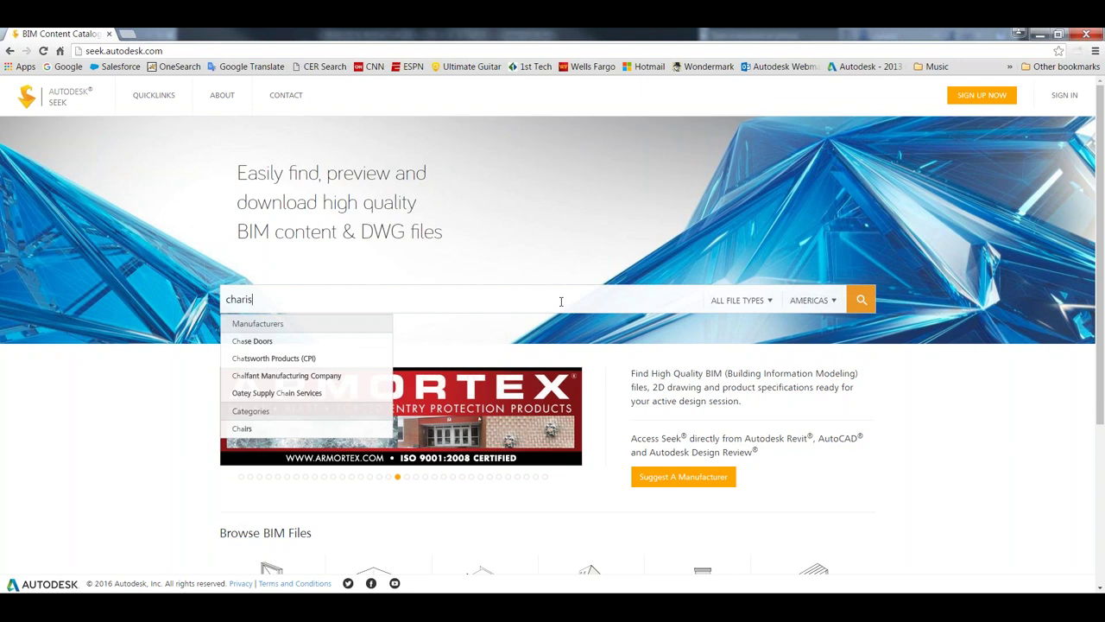
{"action": "key", "text": "Return"}
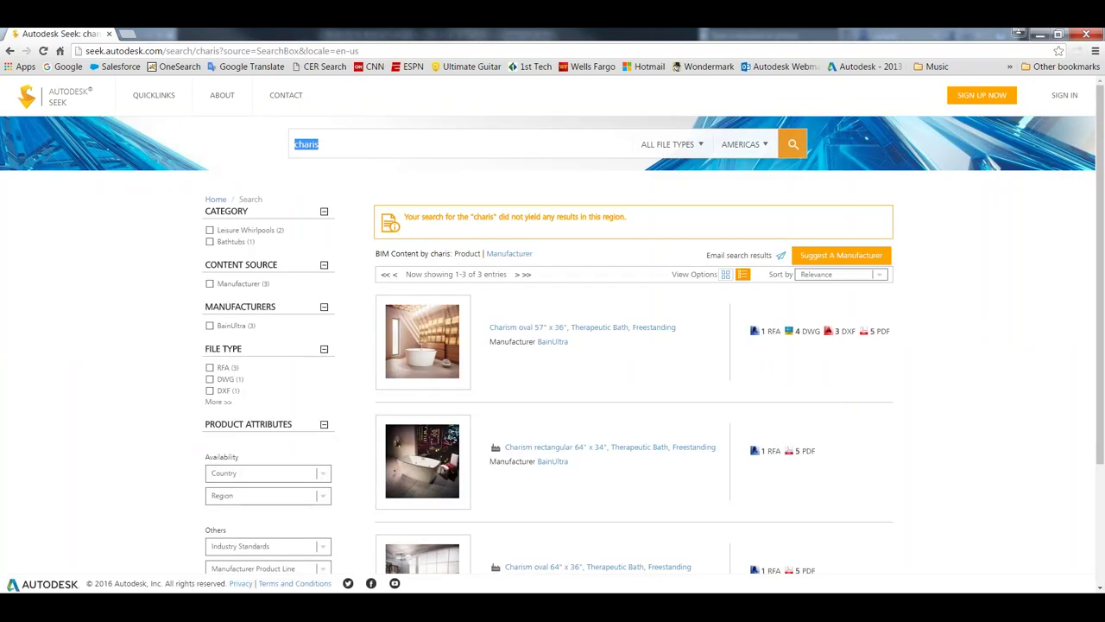
Search the Autodesk Seek catalog for chairs.
{"action": "type", "text": "cha"}
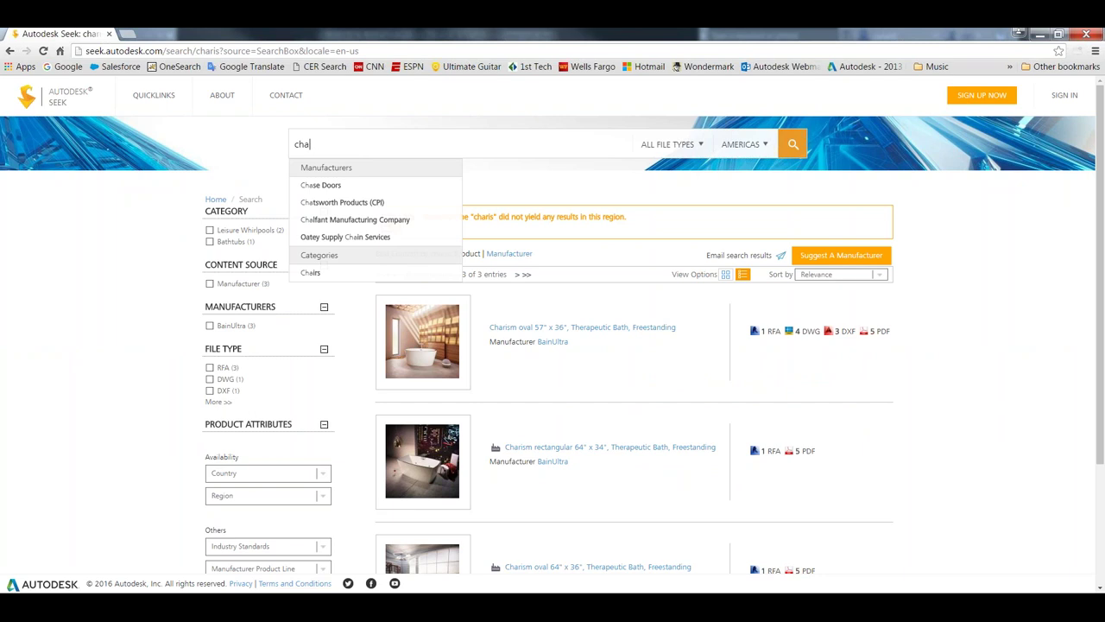
{"action": "type", "text": "riirs"}
{"action": "key", "text": "Return"}
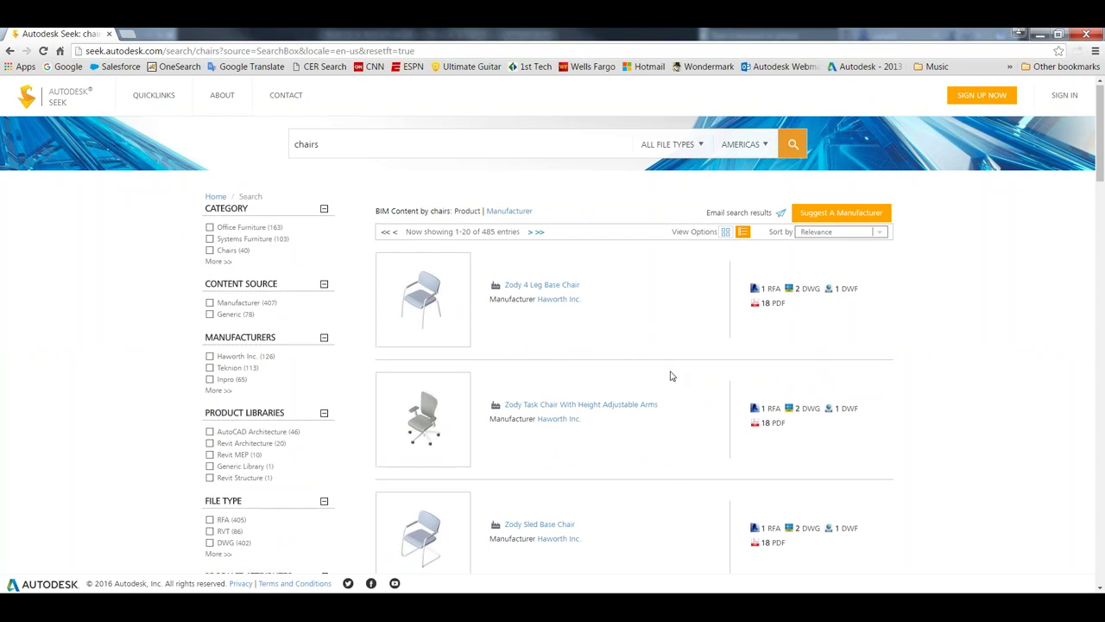
Look through the chair search results, examining the products, manufacturers and file formats offered, and return to the start of the list.
{"action": "scroll", "coordinate": [669, 376], "scroll_direction": "down", "scroll_amount": 3}
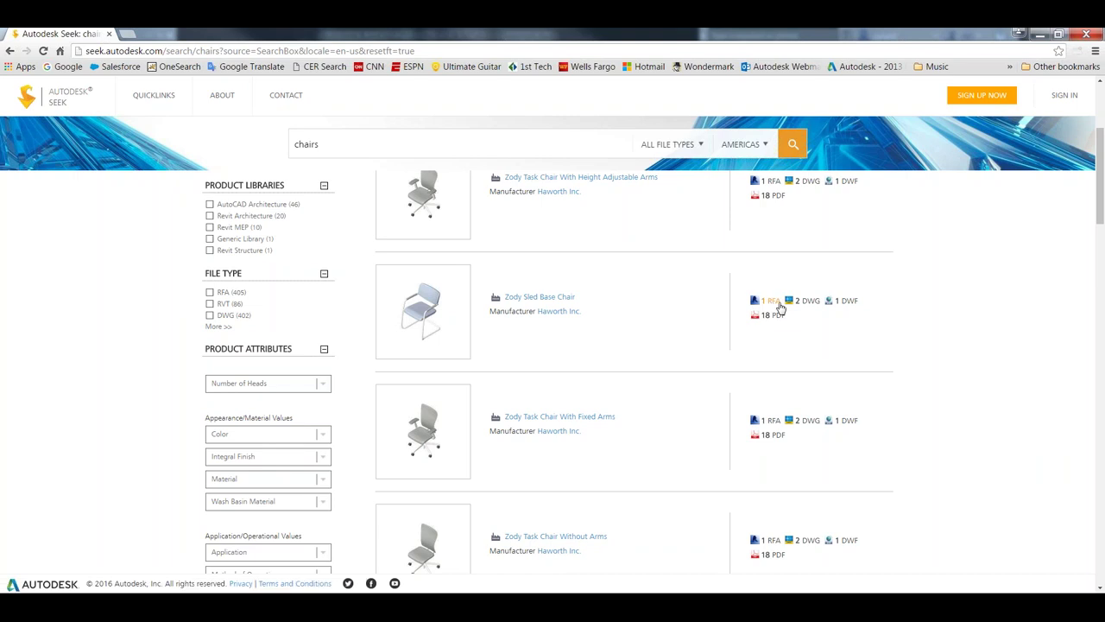
{"action": "scroll", "coordinate": [663, 341], "scroll_direction": "down", "scroll_amount": 3}
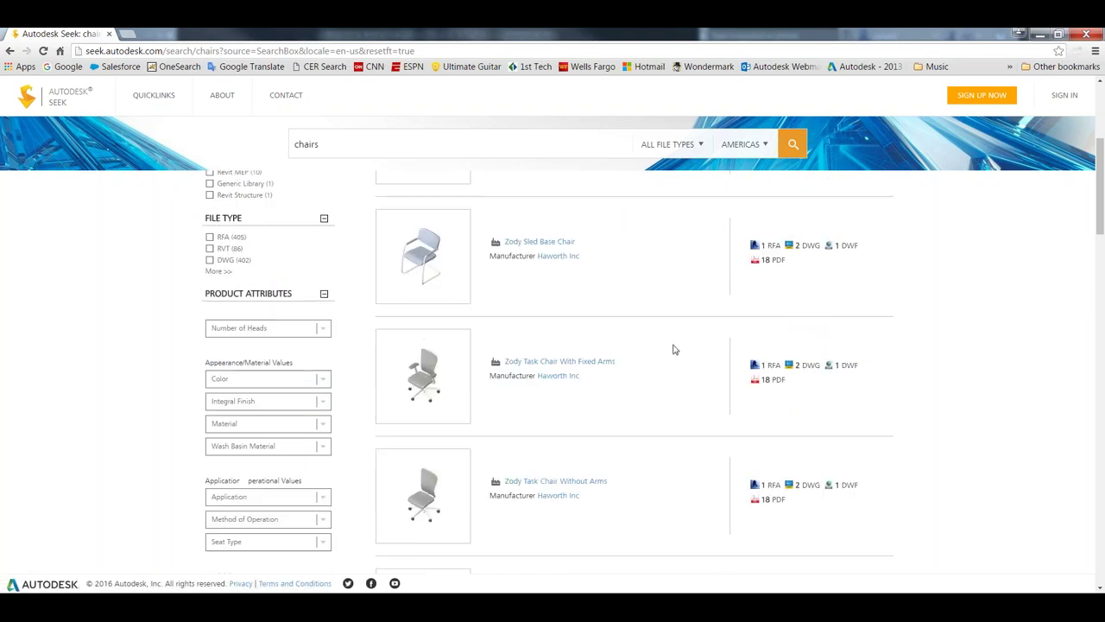
{"action": "scroll", "coordinate": [667, 364], "scroll_direction": "down", "scroll_amount": 1}
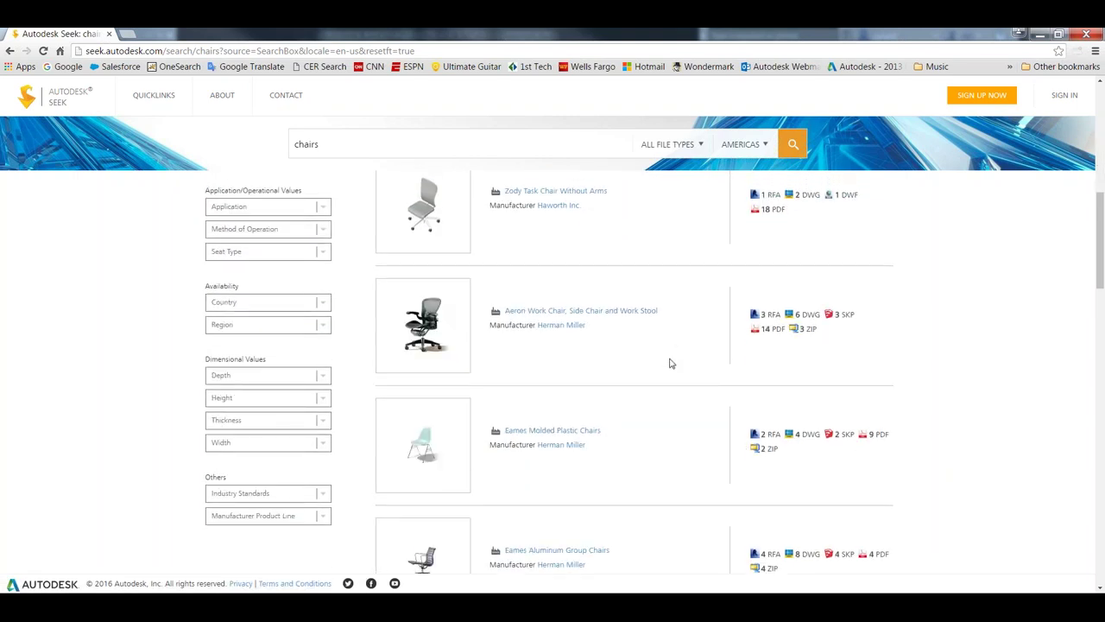
{"action": "scroll", "coordinate": [668, 363], "scroll_direction": "down", "scroll_amount": 1}
{"action": "scroll", "coordinate": [669, 363], "scroll_direction": "down", "scroll_amount": 6}
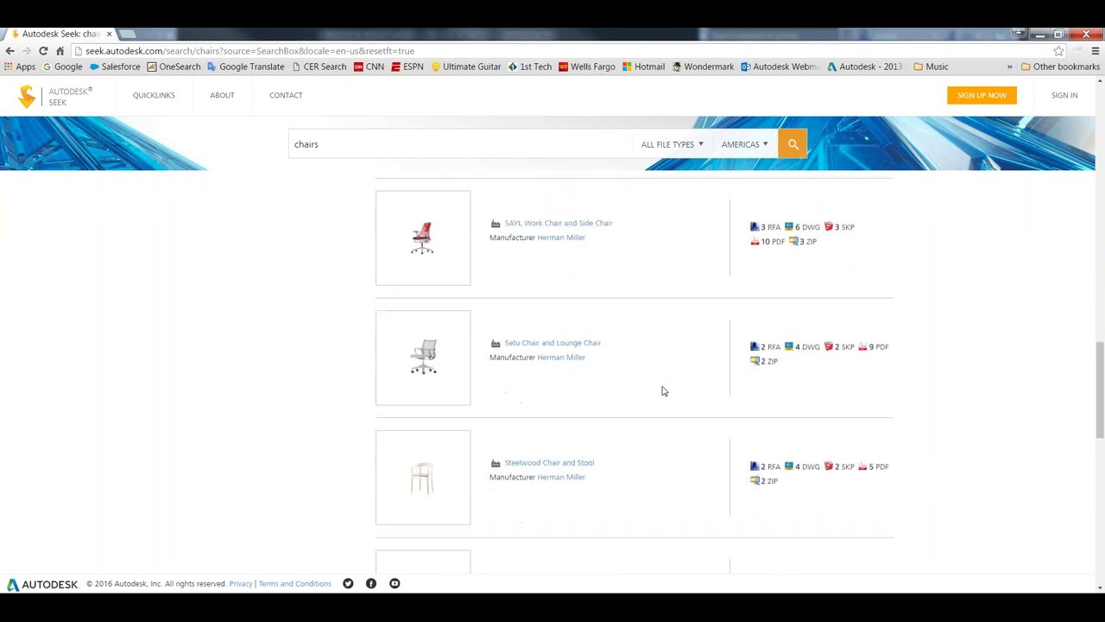
{"action": "scroll", "coordinate": [652, 402], "scroll_direction": "down", "scroll_amount": 2}
{"action": "scroll", "coordinate": [648, 399], "scroll_direction": "up", "scroll_amount": 7}
{"action": "scroll", "coordinate": [634, 384], "scroll_direction": "up", "scroll_amount": 6}
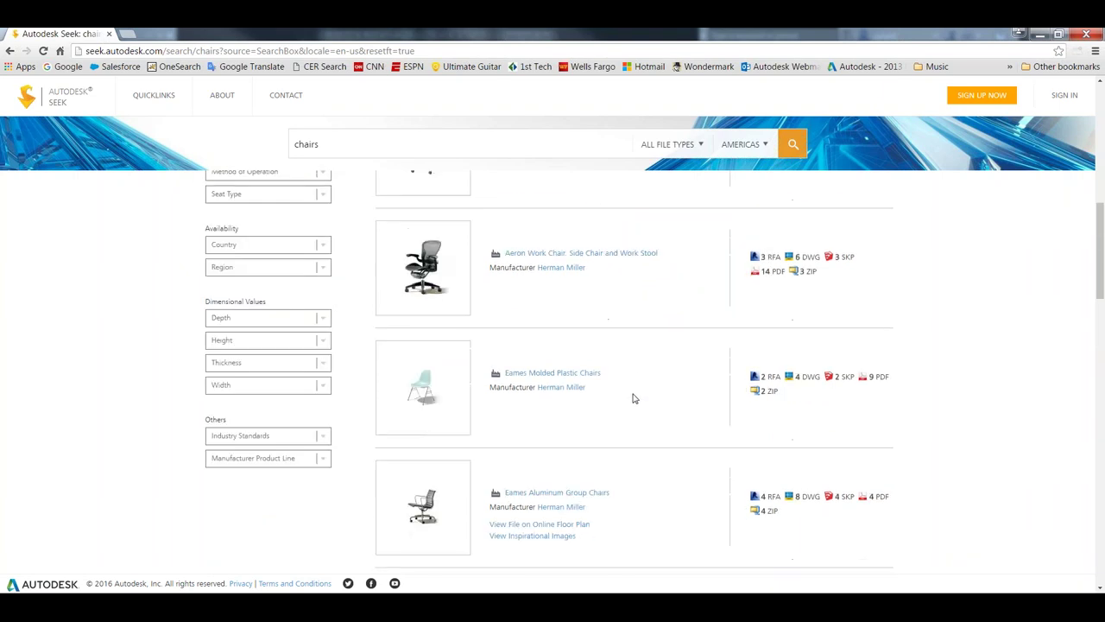
{"action": "scroll", "coordinate": [628, 403], "scroll_direction": "up", "scroll_amount": 3}
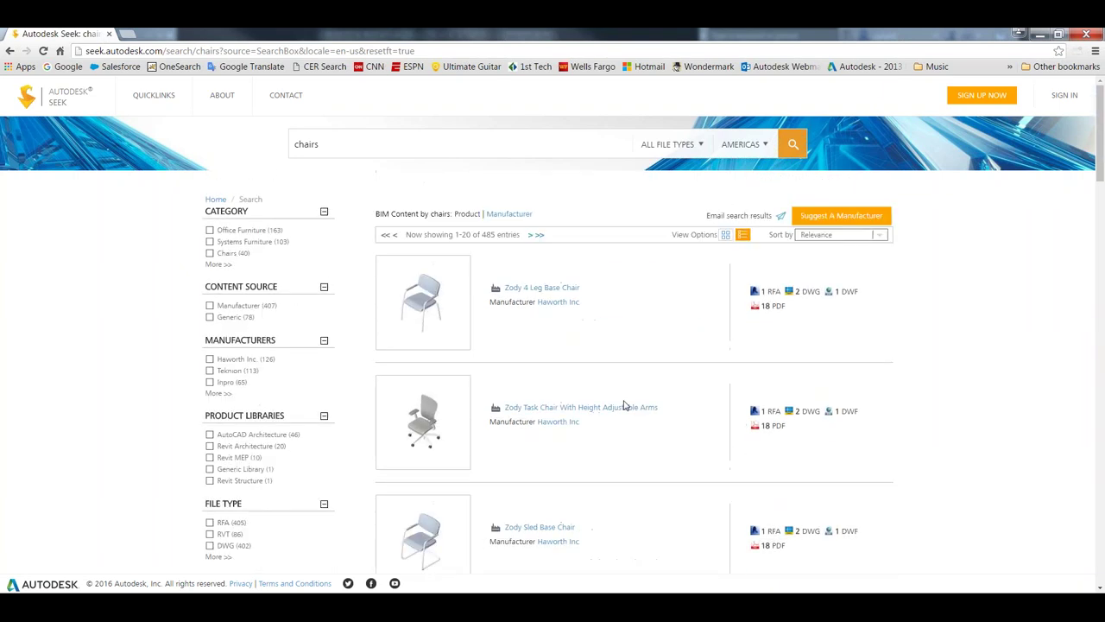
Preview enlarged images of several chairs in the results, from the Zody task chairs to the Aeron Work Chair.
{"action": "mouse_move", "coordinate": [425, 298]}
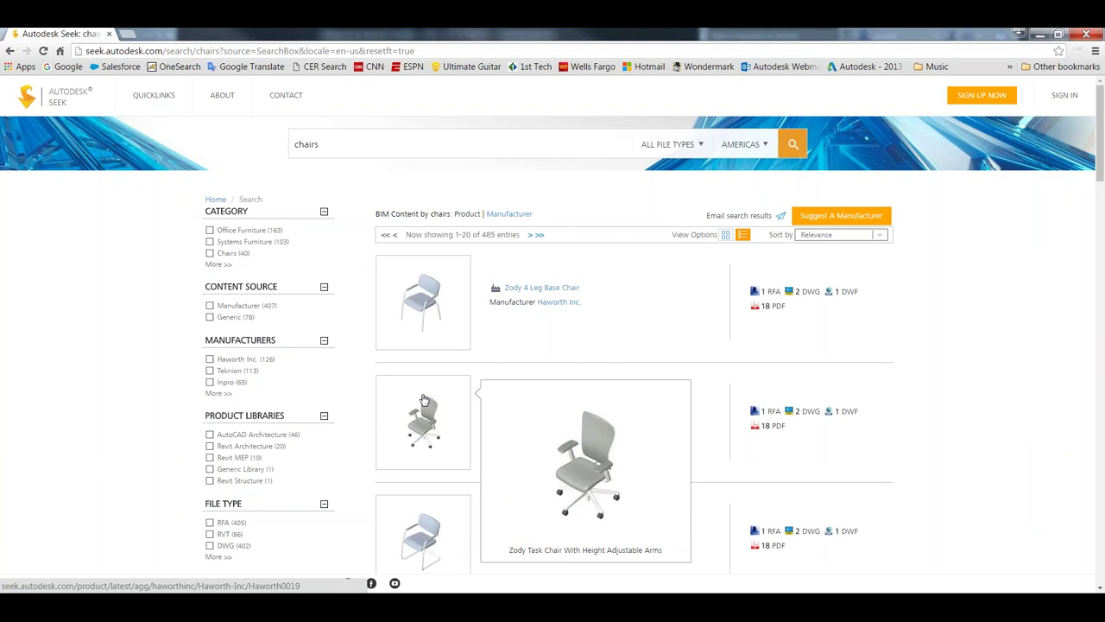
{"action": "scroll", "coordinate": [426, 411], "scroll_direction": "down", "scroll_amount": 2}
{"action": "scroll", "coordinate": [429, 418], "scroll_direction": "down", "scroll_amount": 1}
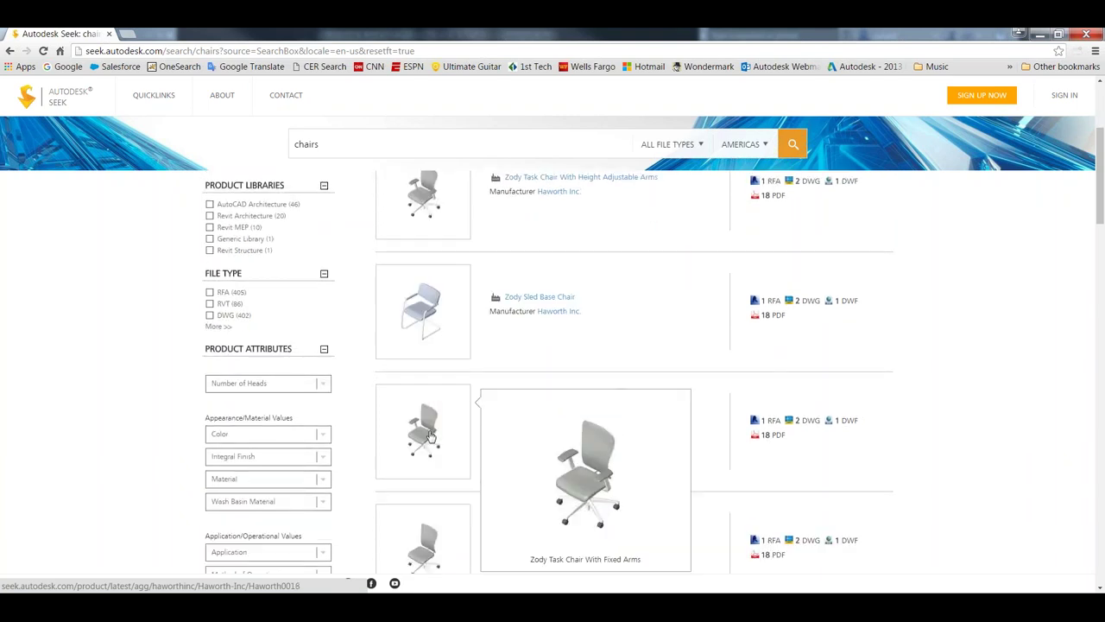
{"action": "scroll", "coordinate": [430, 431], "scroll_direction": "down", "scroll_amount": 2}
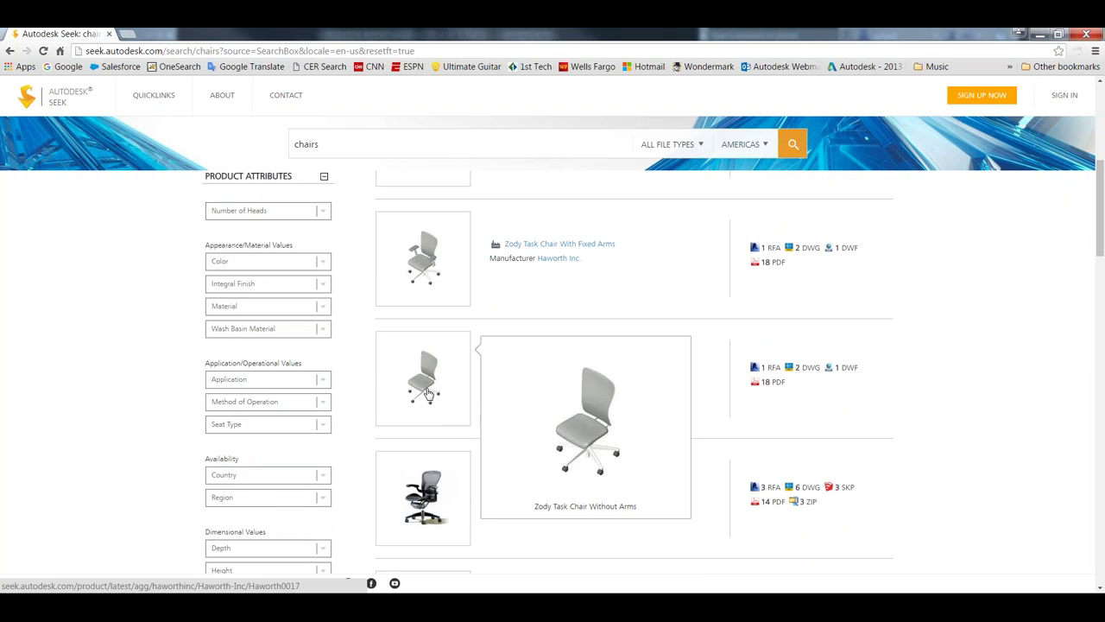
{"action": "scroll", "coordinate": [428, 396], "scroll_direction": "down", "scroll_amount": 2}
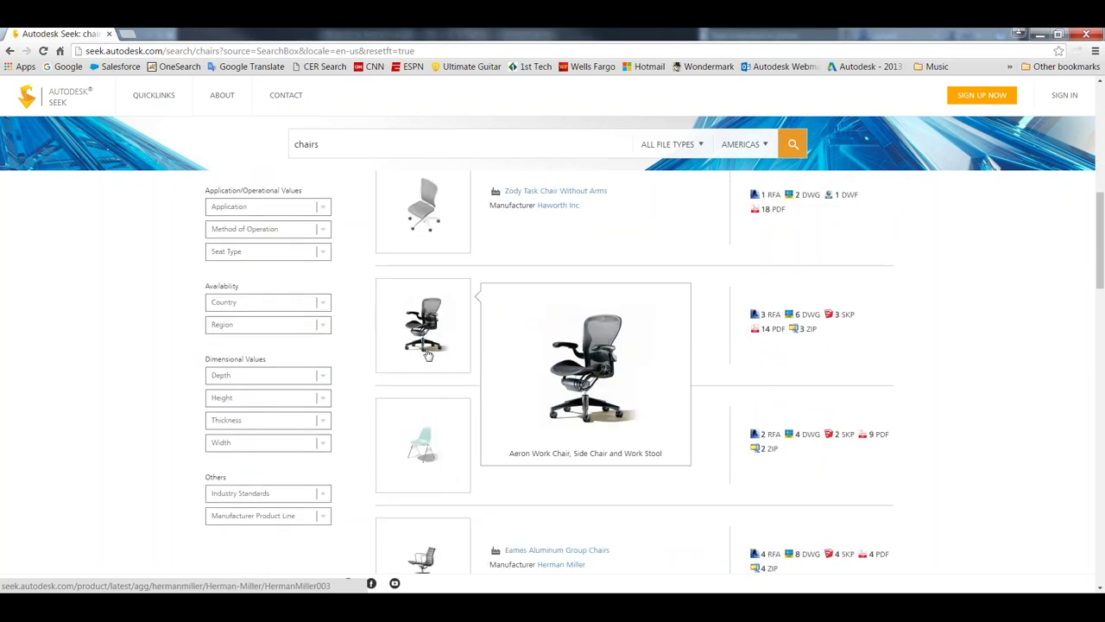
Filter the chair search results to the Office Furniture category.
{"action": "scroll", "coordinate": [428, 345], "scroll_direction": "up", "scroll_amount": 3}
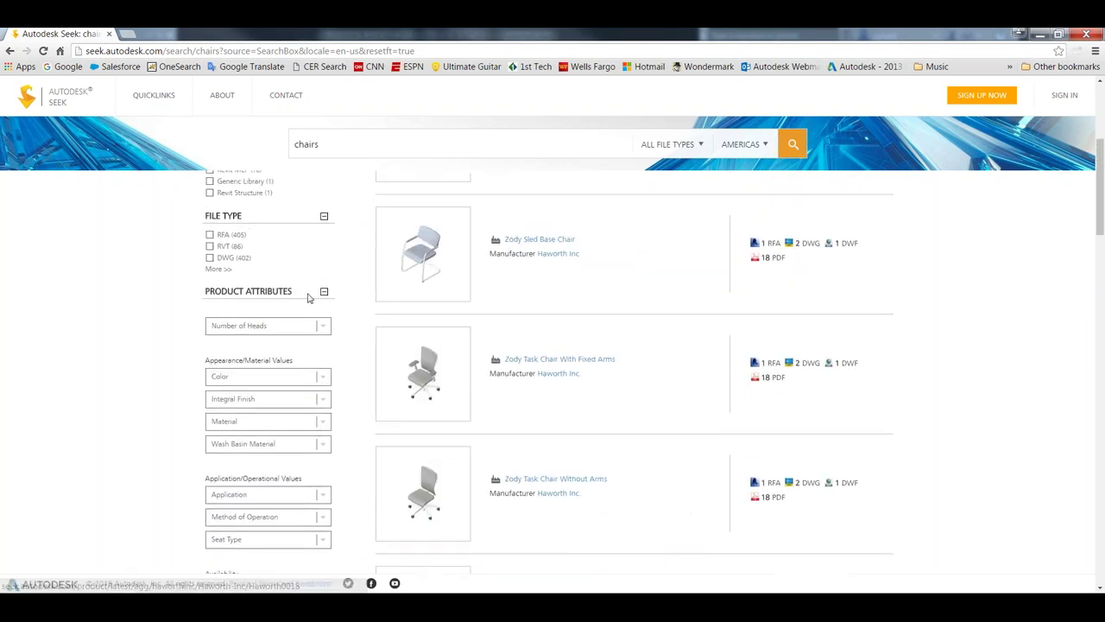
{"action": "scroll", "coordinate": [333, 298], "scroll_direction": "up", "scroll_amount": 3}
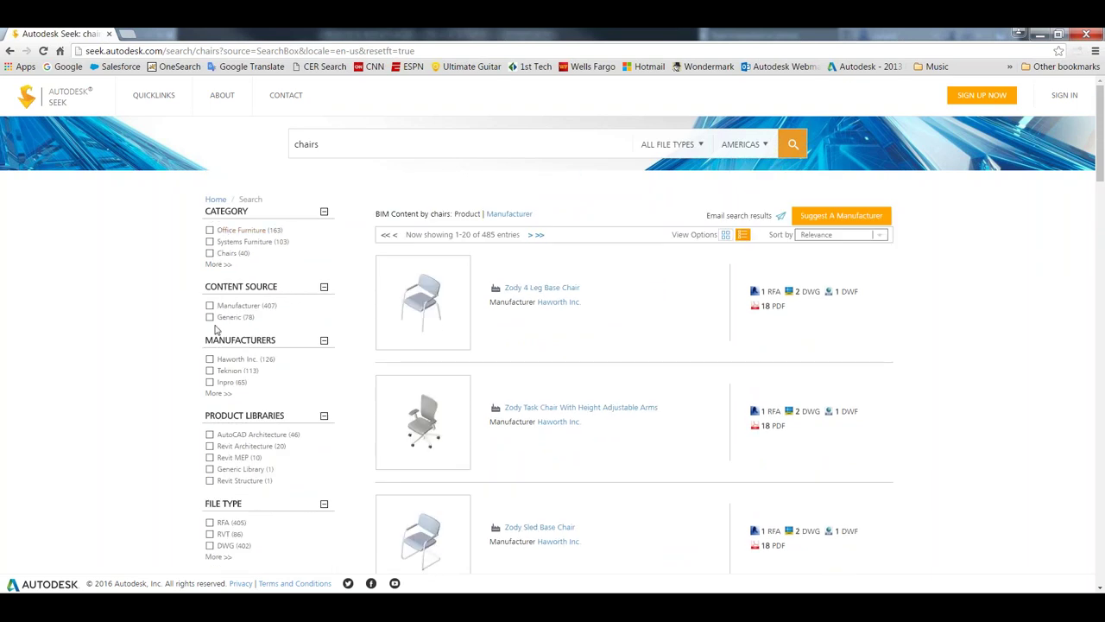
{"action": "left_click", "coordinate": [209, 230]}
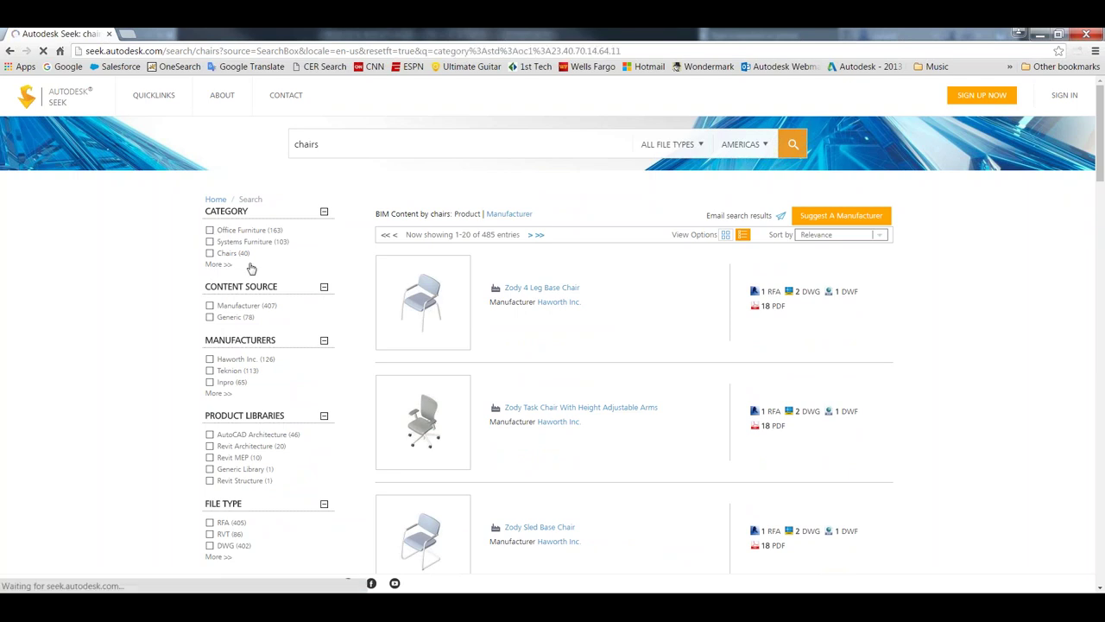
Look through the office furniture results, examining the chairs offered and their available file formats.
{"action": "scroll", "coordinate": [580, 397], "scroll_direction": "down", "scroll_amount": 5}
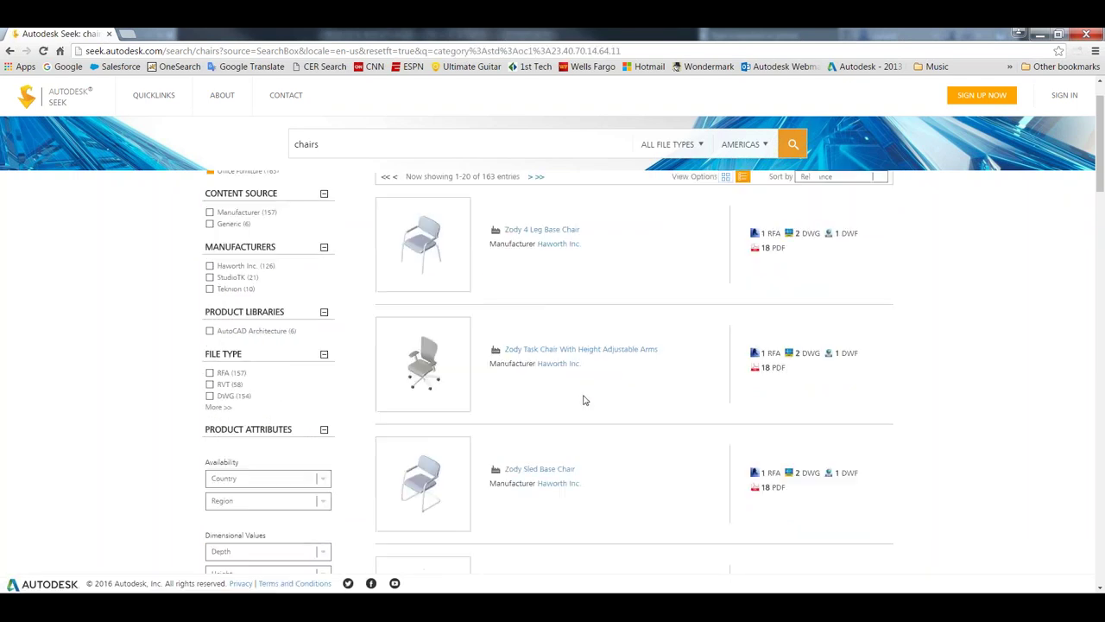
{"action": "scroll", "coordinate": [587, 390], "scroll_direction": "down", "scroll_amount": 10}
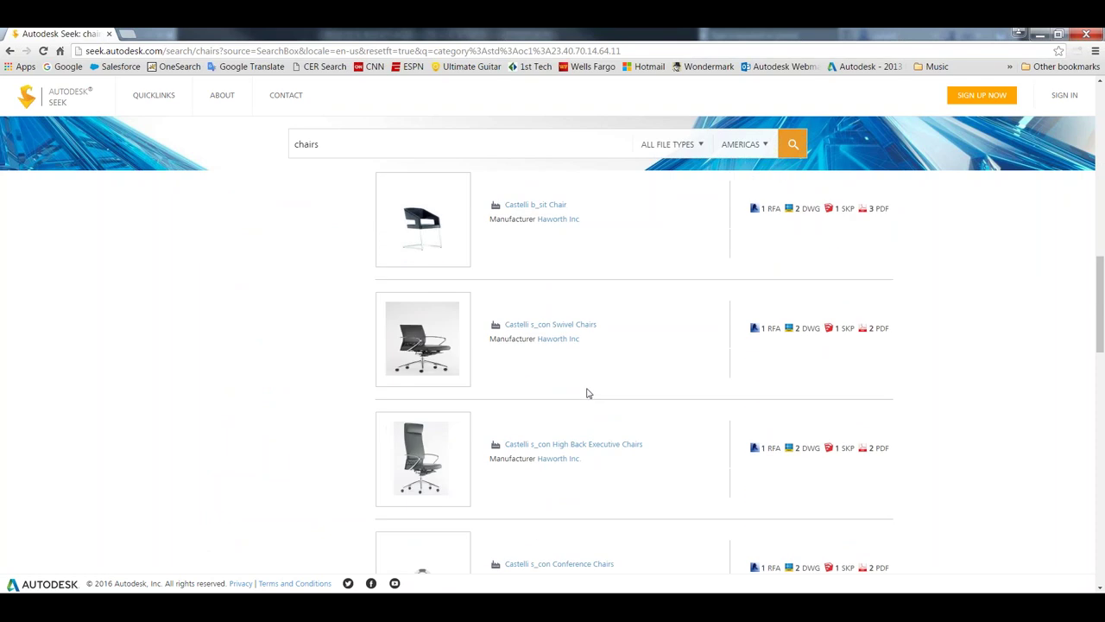
{"action": "scroll", "coordinate": [591, 398], "scroll_direction": "down", "scroll_amount": 15}
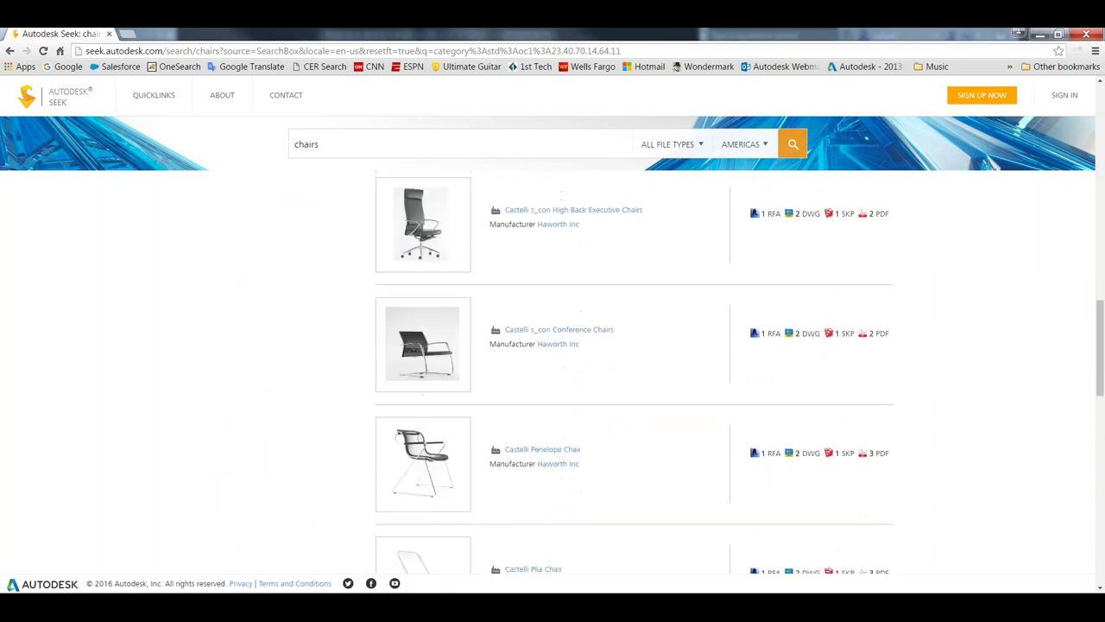
{"action": "scroll", "coordinate": [567, 383], "scroll_direction": "up", "scroll_amount": 3}
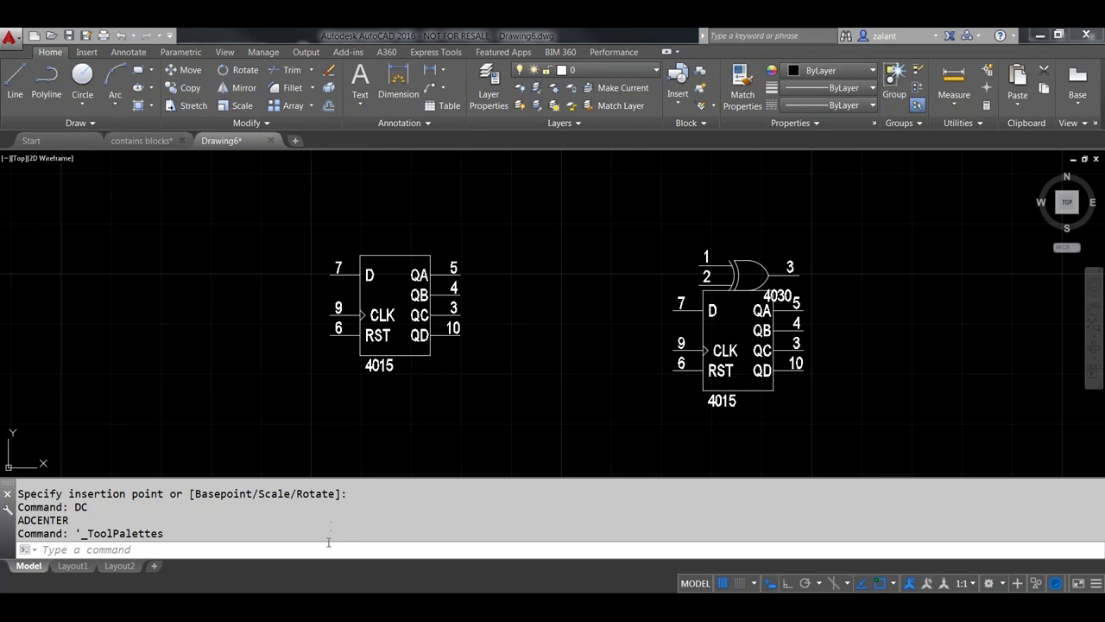
Start a block insertion and choose Chair_2D.dwg from the Webinar folder's Back to Basics - Blocks subfolder as its source.
{"action": "type", "text": "i"}
{"action": "key", "text": "Return"}
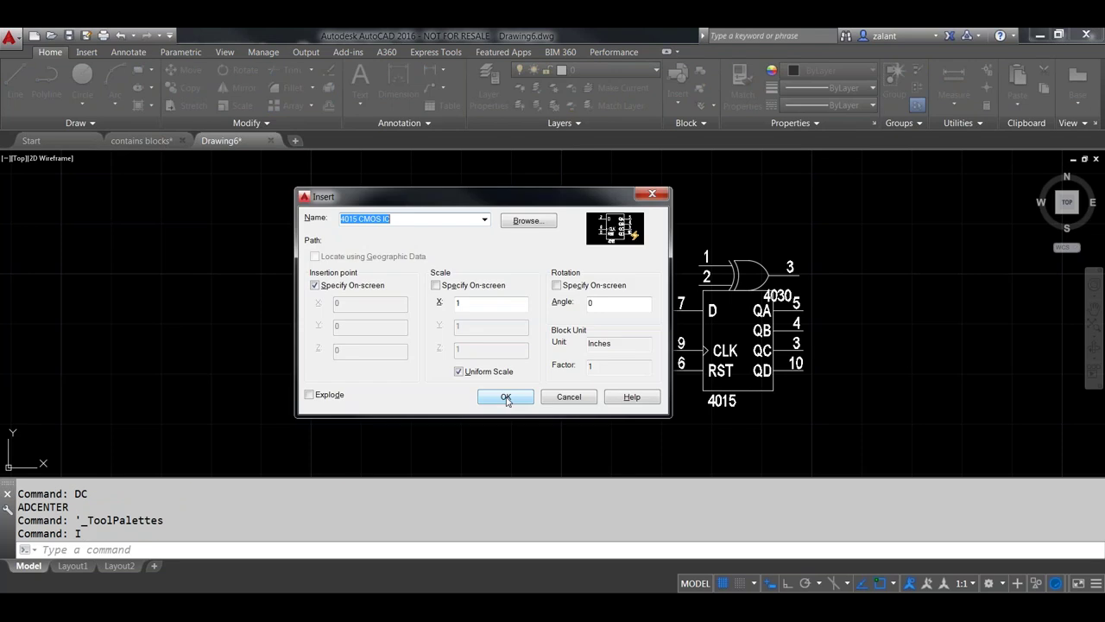
{"action": "left_click", "coordinate": [524, 221]}
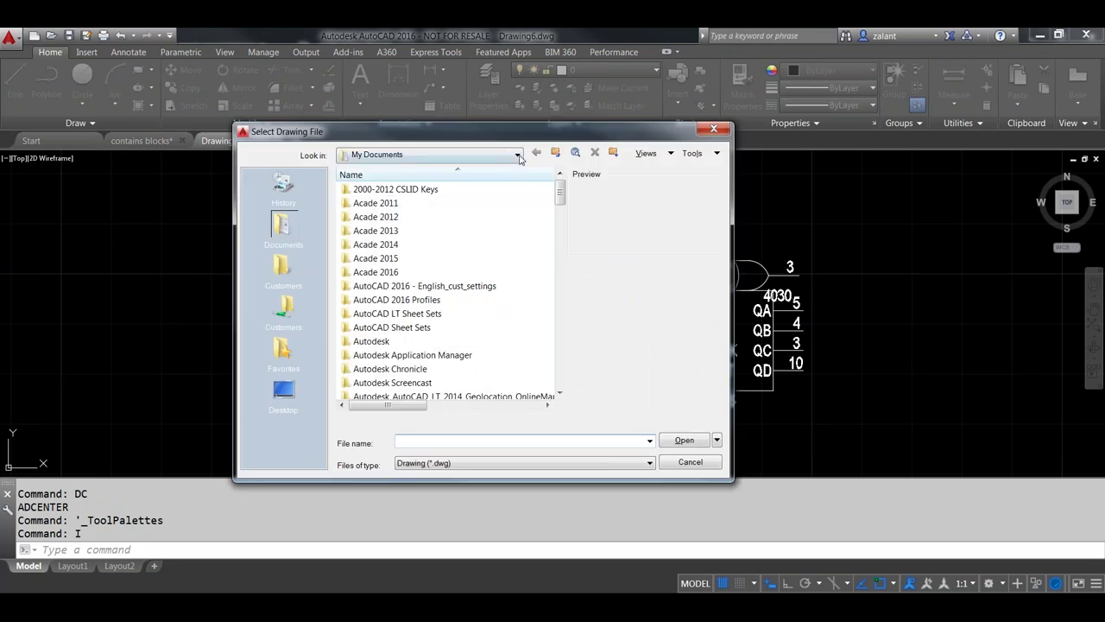
{"action": "left_click", "coordinate": [437, 262]}
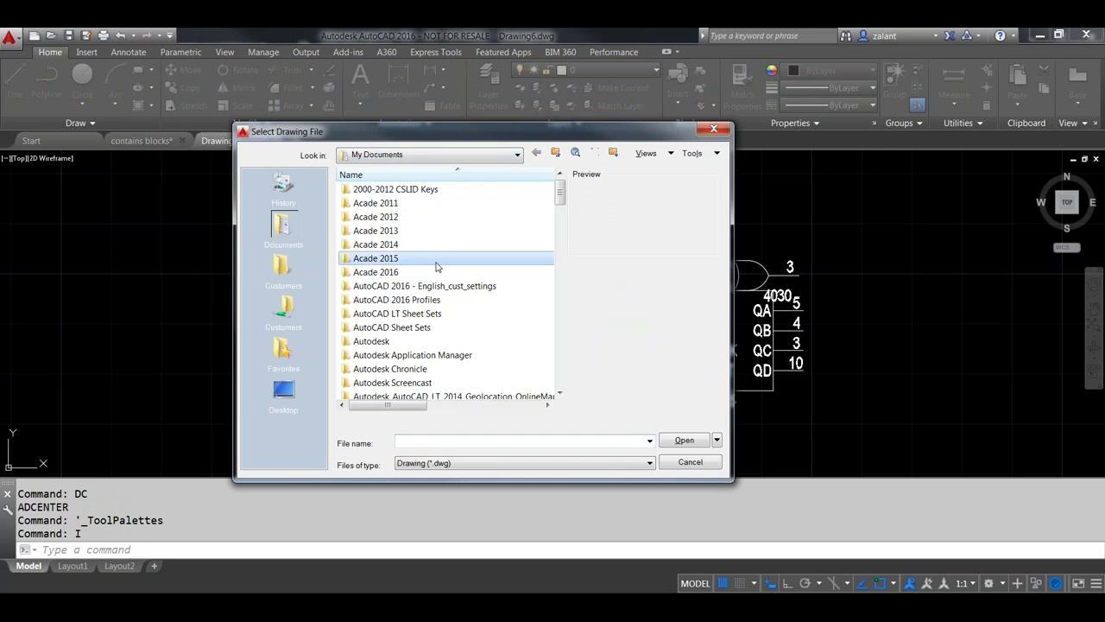
{"action": "scroll", "coordinate": [437, 267], "scroll_direction": "down", "scroll_amount": 10}
{"action": "double_click", "coordinate": [381, 190]}
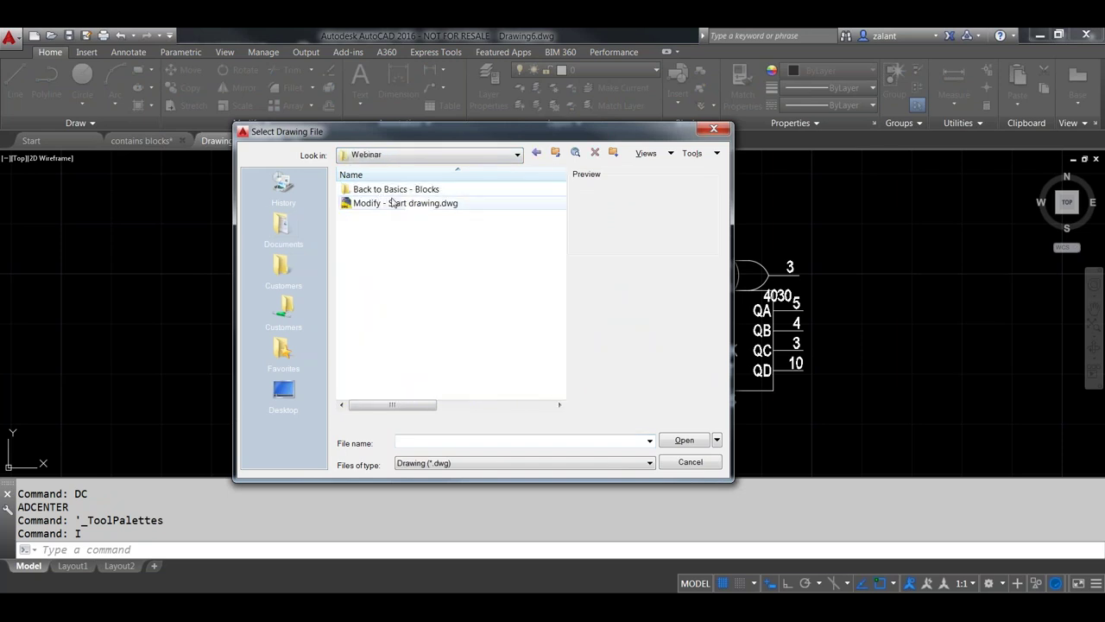
{"action": "double_click", "coordinate": [390, 189]}
{"action": "left_click", "coordinate": [388, 204]}
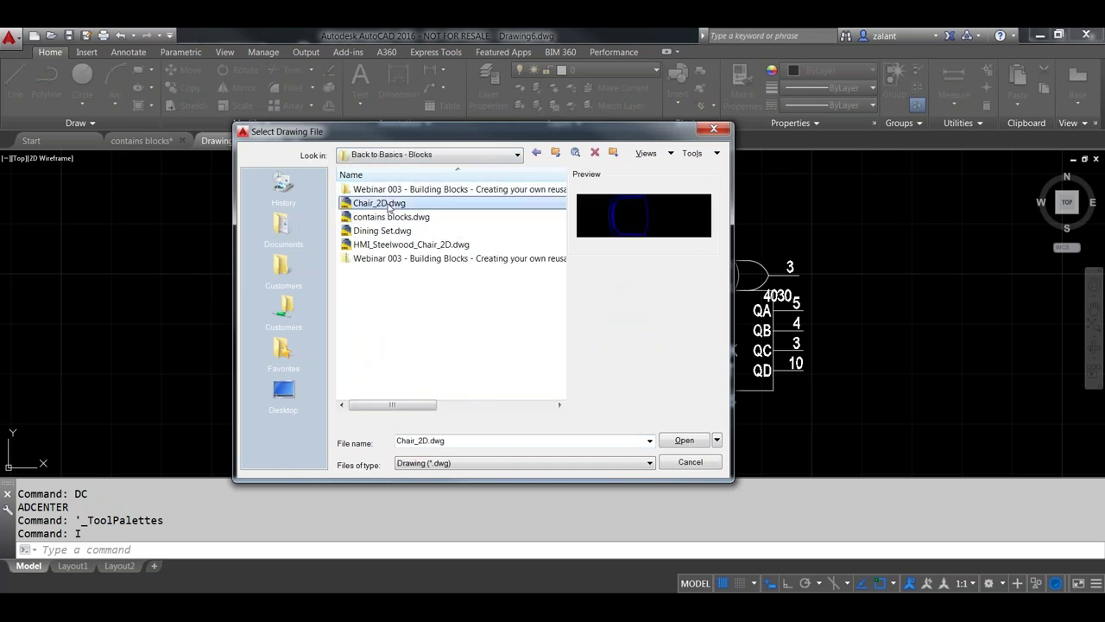
{"action": "left_click", "coordinate": [684, 441]}
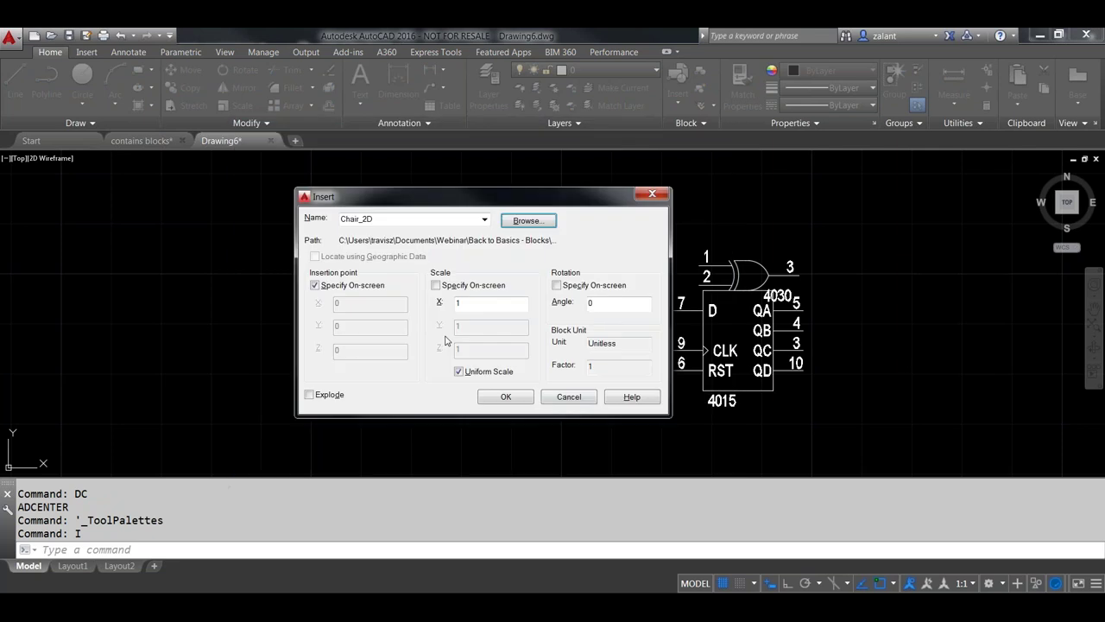
Place the Chair_2D block at scale 1 and rotation 0, to the right of the existing circuit symbols.
{"action": "left_click", "coordinate": [506, 396]}
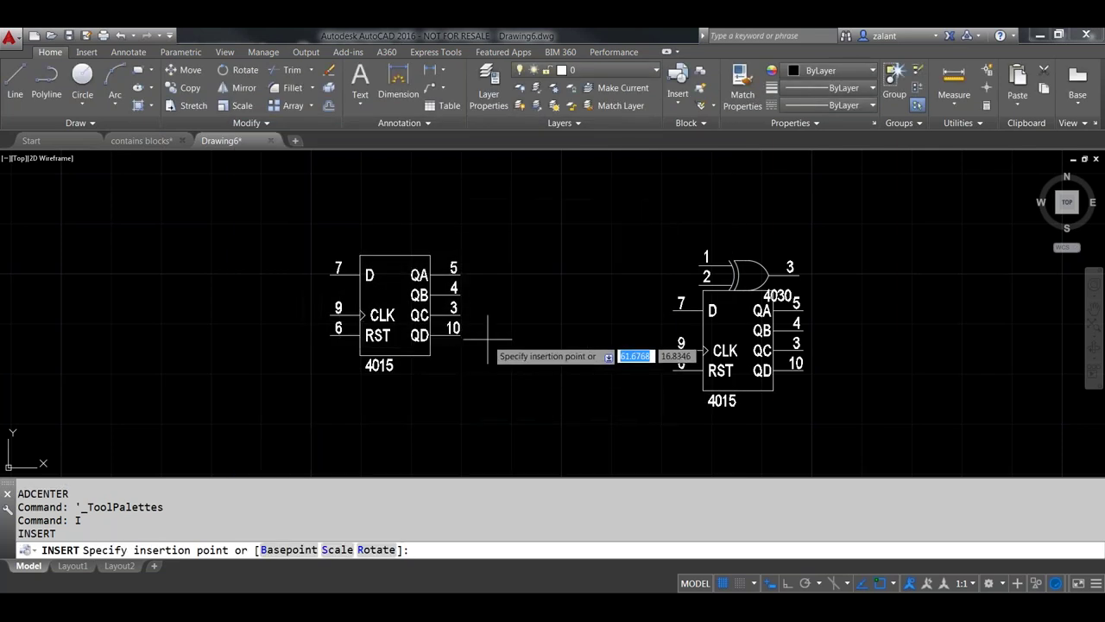
{"action": "scroll", "coordinate": [488, 339], "scroll_direction": "down", "scroll_amount": 6}
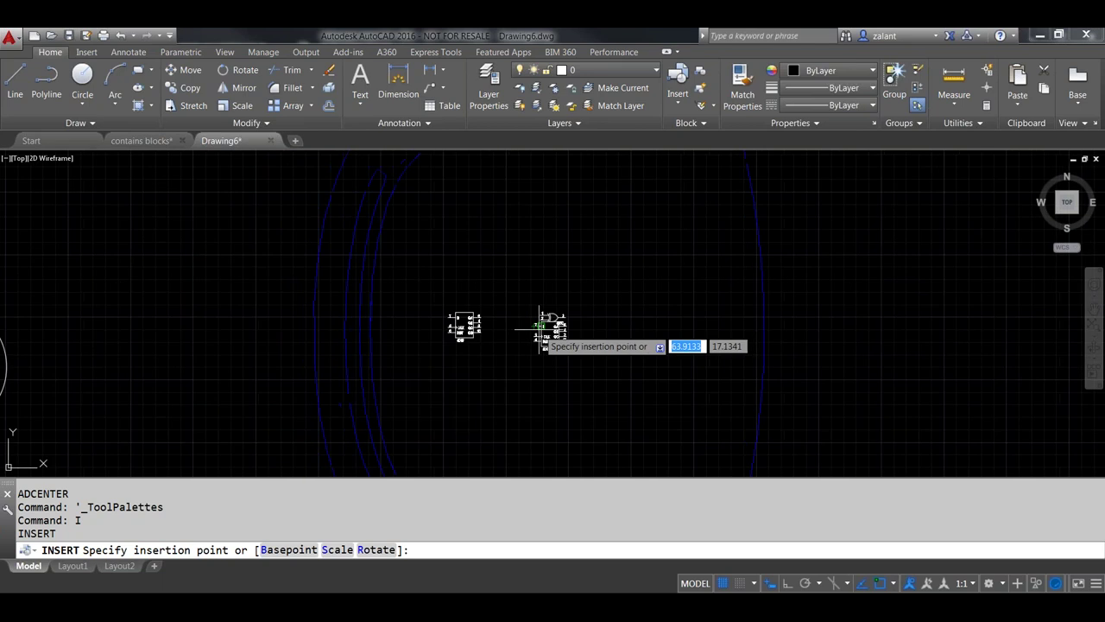
{"action": "scroll", "coordinate": [540, 328], "scroll_direction": "down", "scroll_amount": 4}
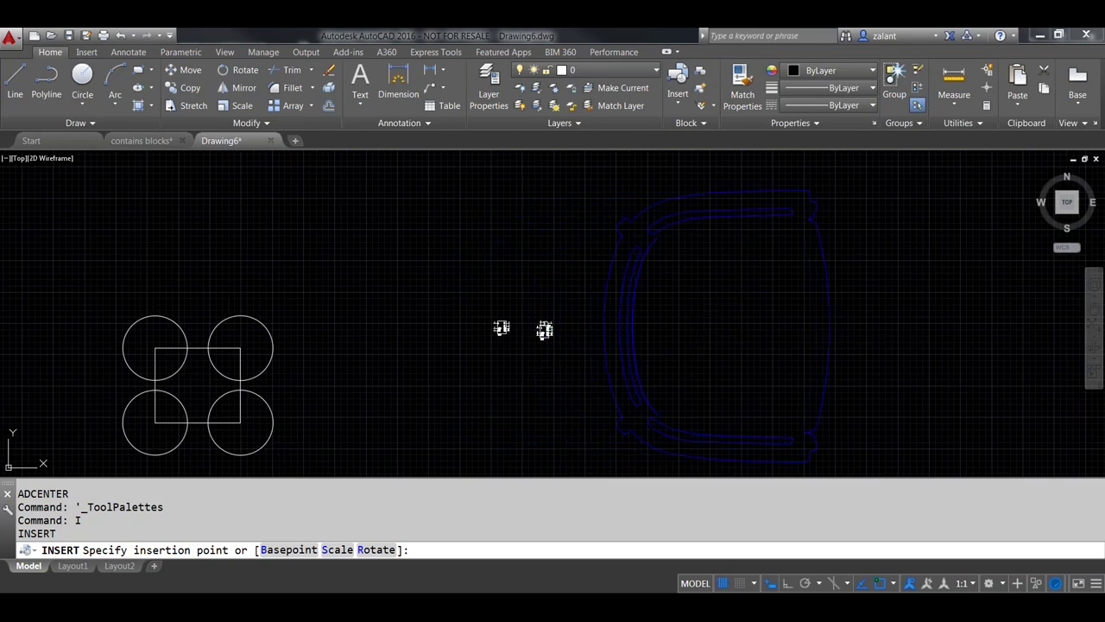
{"action": "scroll", "coordinate": [682, 330], "scroll_direction": "down", "scroll_amount": 3}
{"action": "left_click", "coordinate": [681, 331]}
Erase the circuit symbols and the four-circle block beside the chair.
{"action": "left_click", "coordinate": [616, 406]}
{"action": "left_click", "coordinate": [383, 275]}
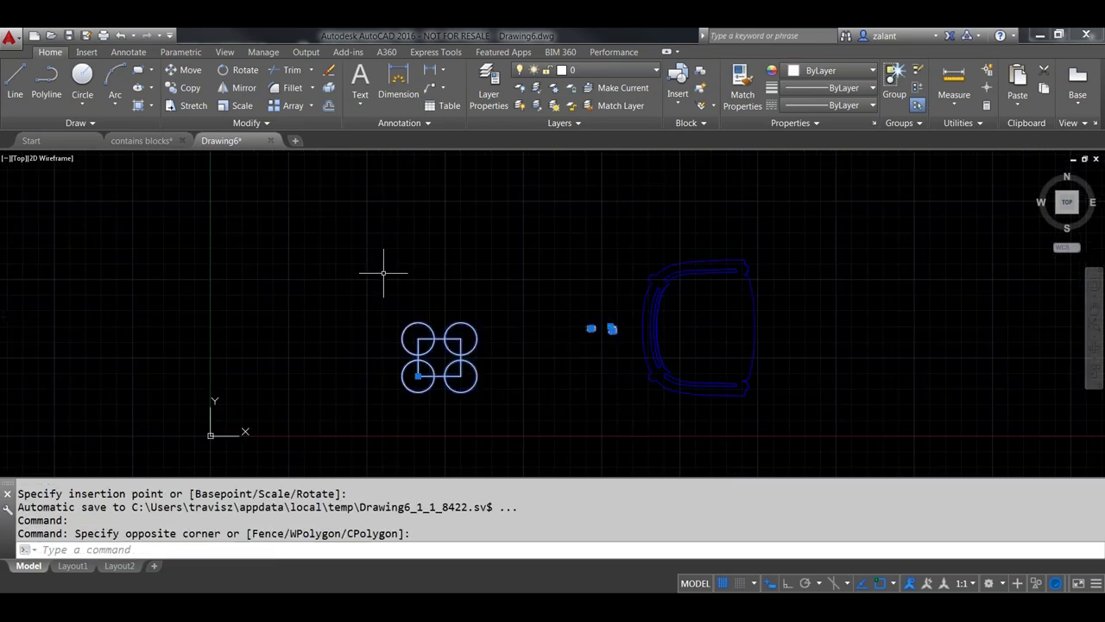
{"action": "key", "text": "Delete"}
Open the Chair_2D block definition for editing with BEDIT.
{"action": "scroll", "coordinate": [717, 345], "scroll_direction": "up", "scroll_amount": 3}
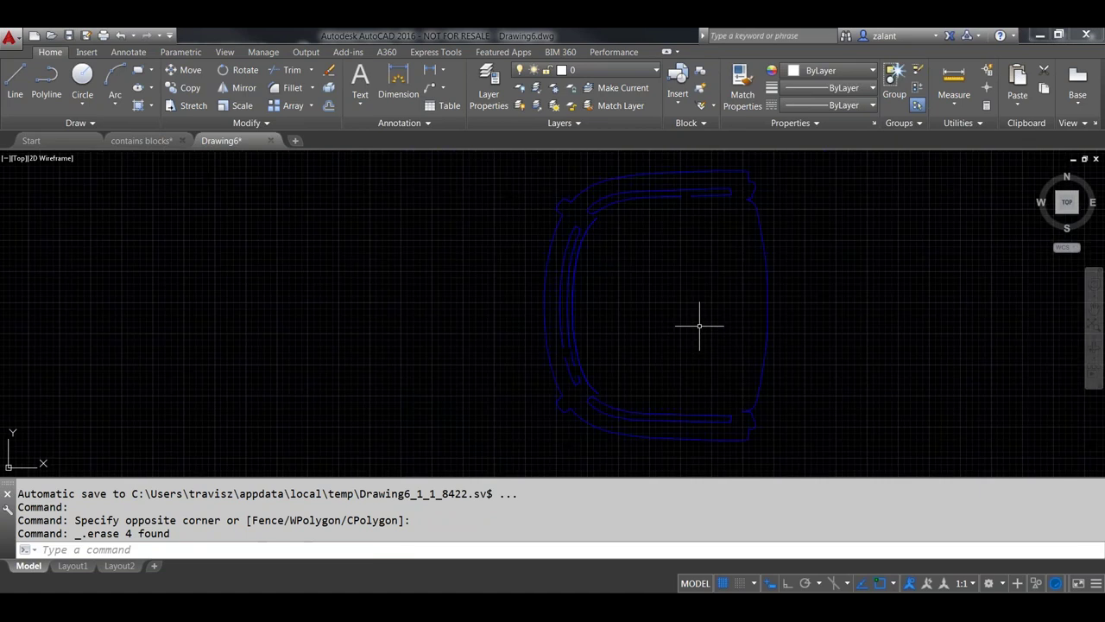
{"action": "middle_click_drag", "start_coordinate": [674, 333], "coordinate": [621, 325]}
{"action": "type", "text": "bedit"}
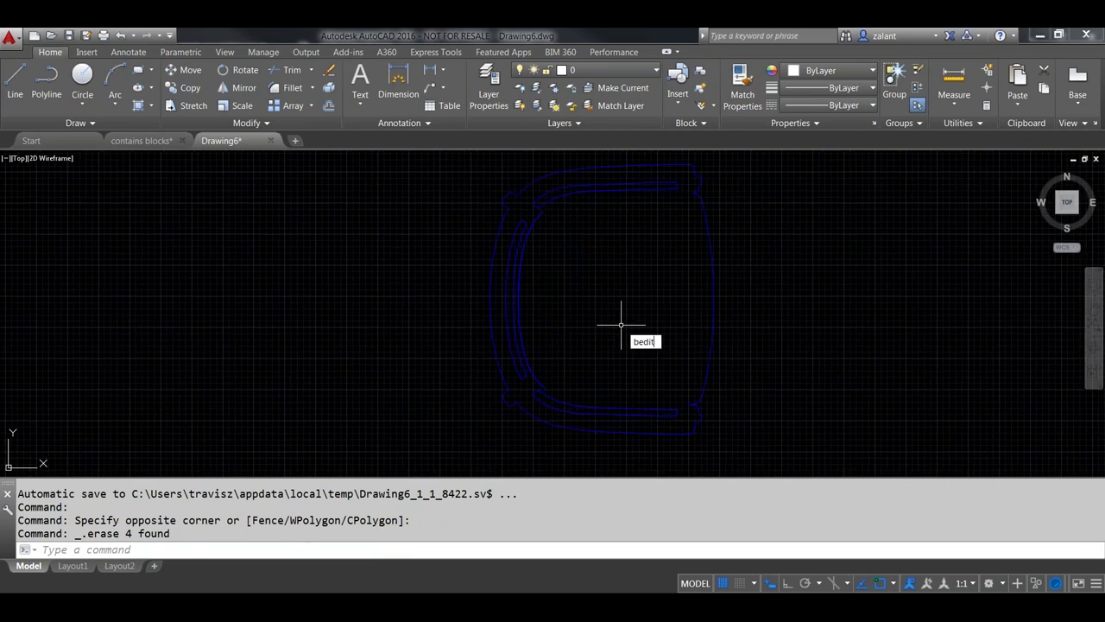
{"action": "key", "text": "Return"}
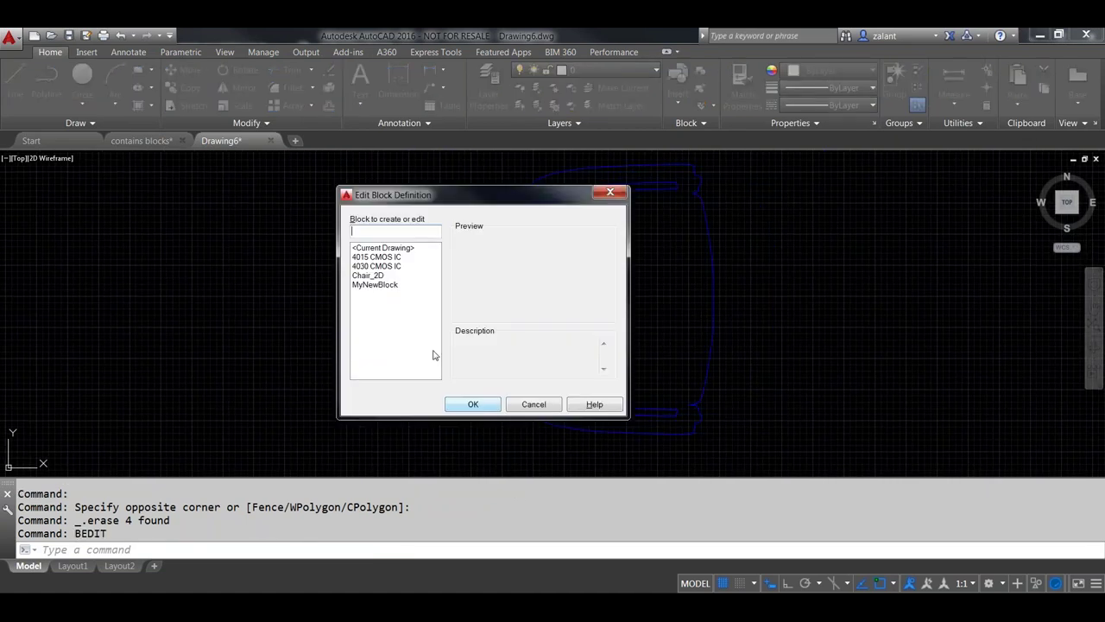
{"action": "left_click", "coordinate": [377, 276]}
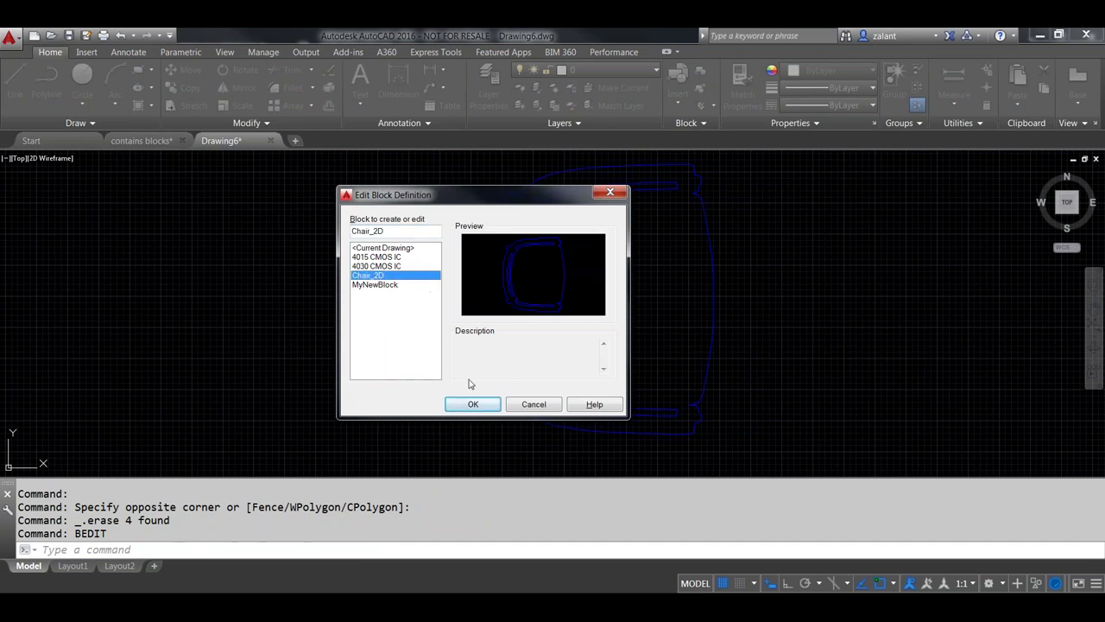
{"action": "left_click", "coordinate": [474, 404]}
Set the linetype of all the chair's polylines to ByLayer and close the Block Editor, saving the changes to Chair_2D.
{"action": "left_click", "coordinate": [663, 441]}
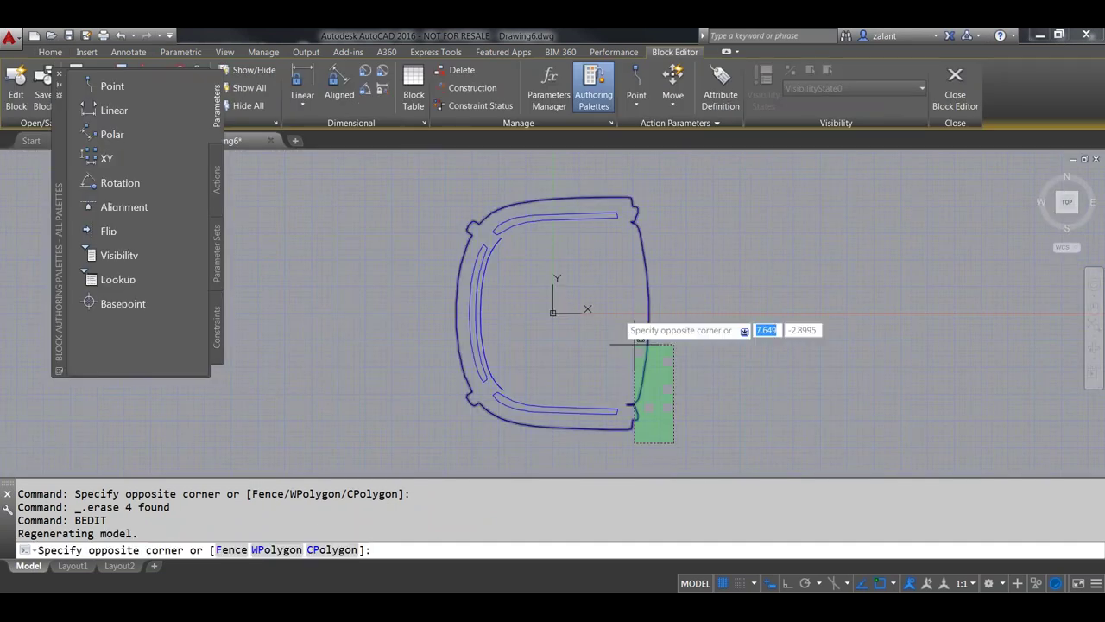
{"action": "left_click", "coordinate": [443, 190]}
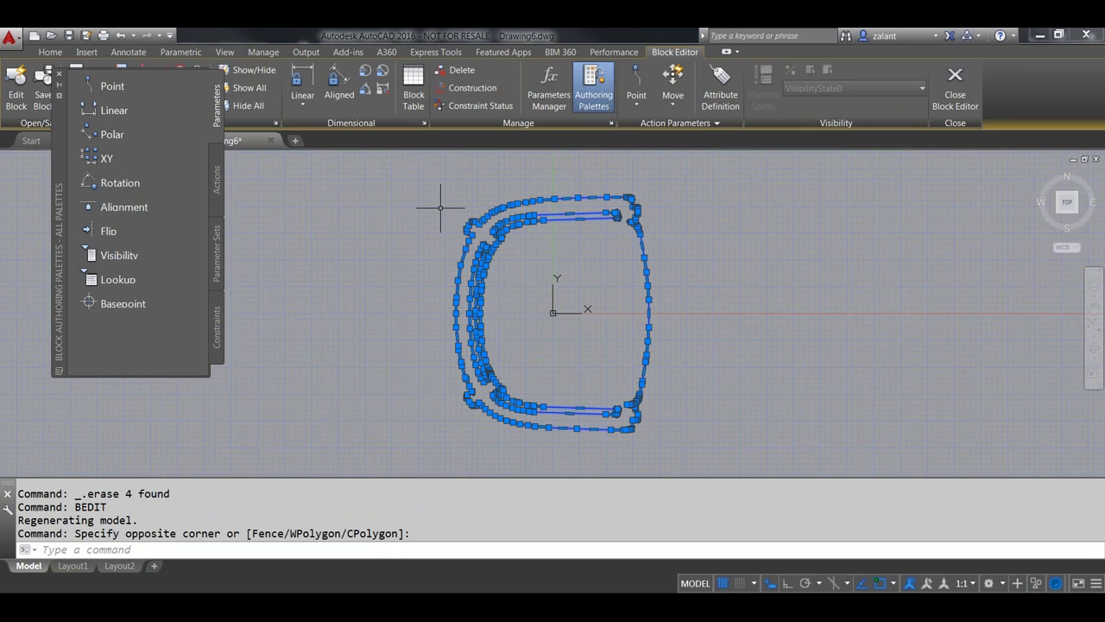
{"action": "key", "text": "ctrl+1"}
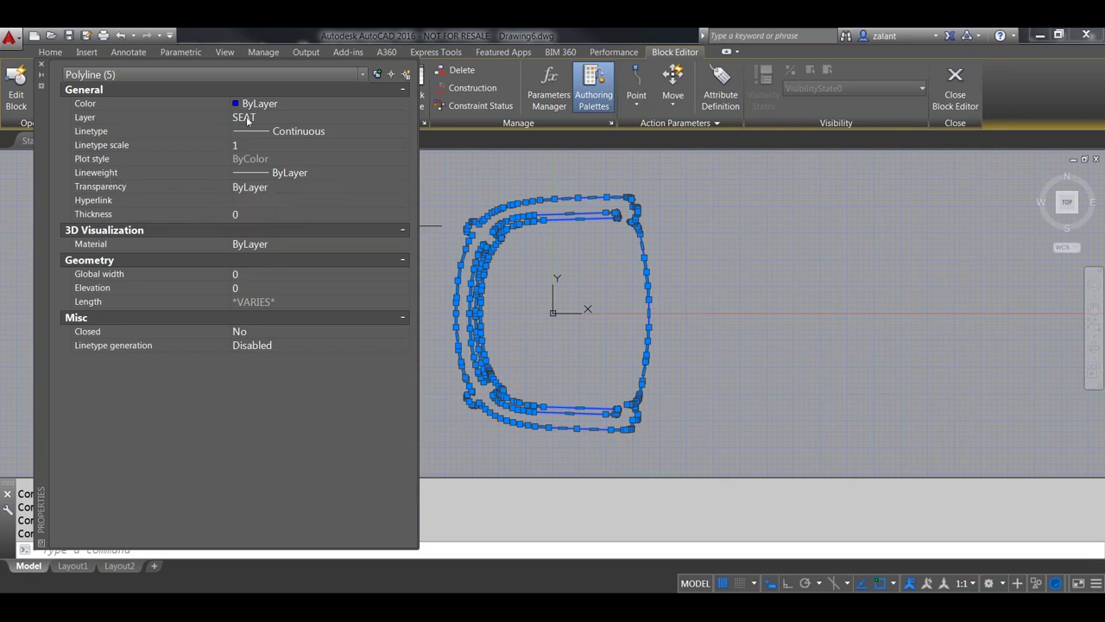
{"action": "left_click", "coordinate": [359, 130]}
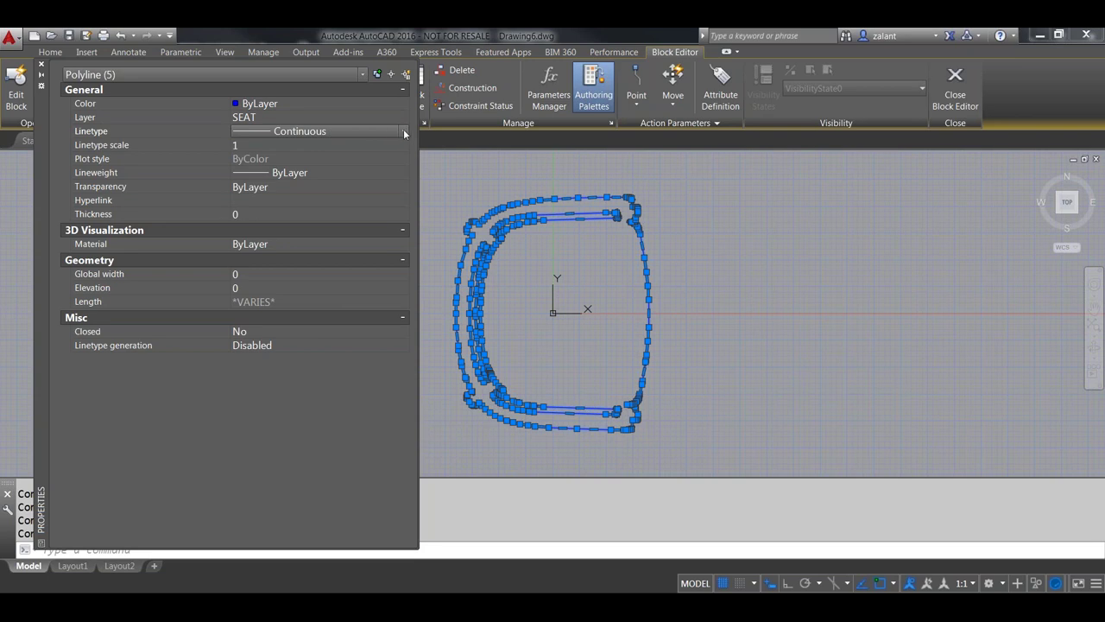
{"action": "left_click", "coordinate": [403, 131]}
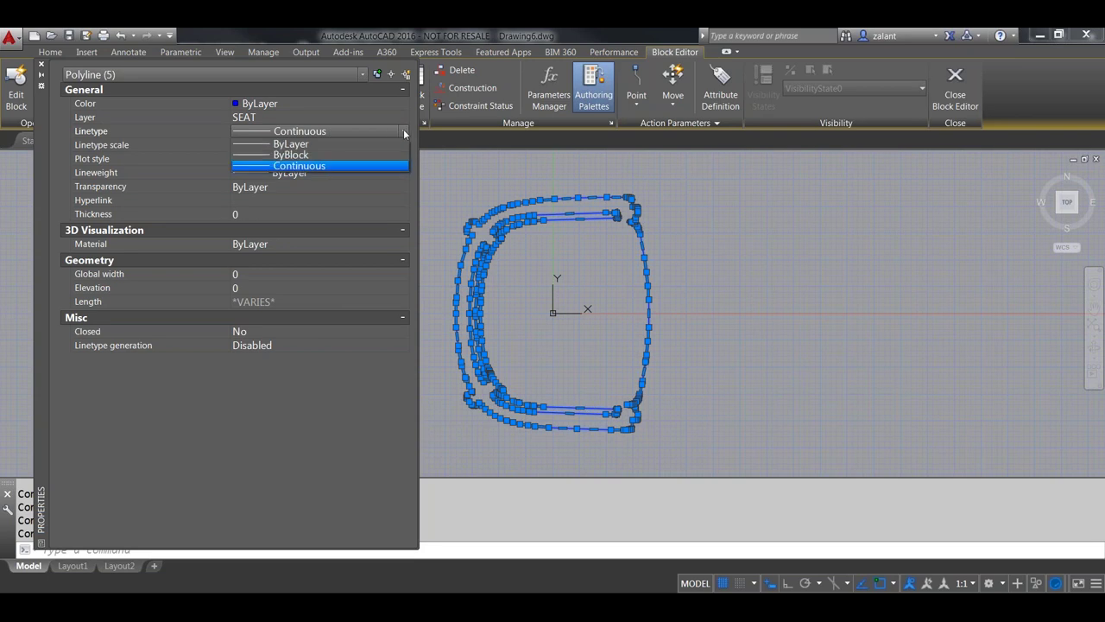
{"action": "left_click", "coordinate": [302, 144]}
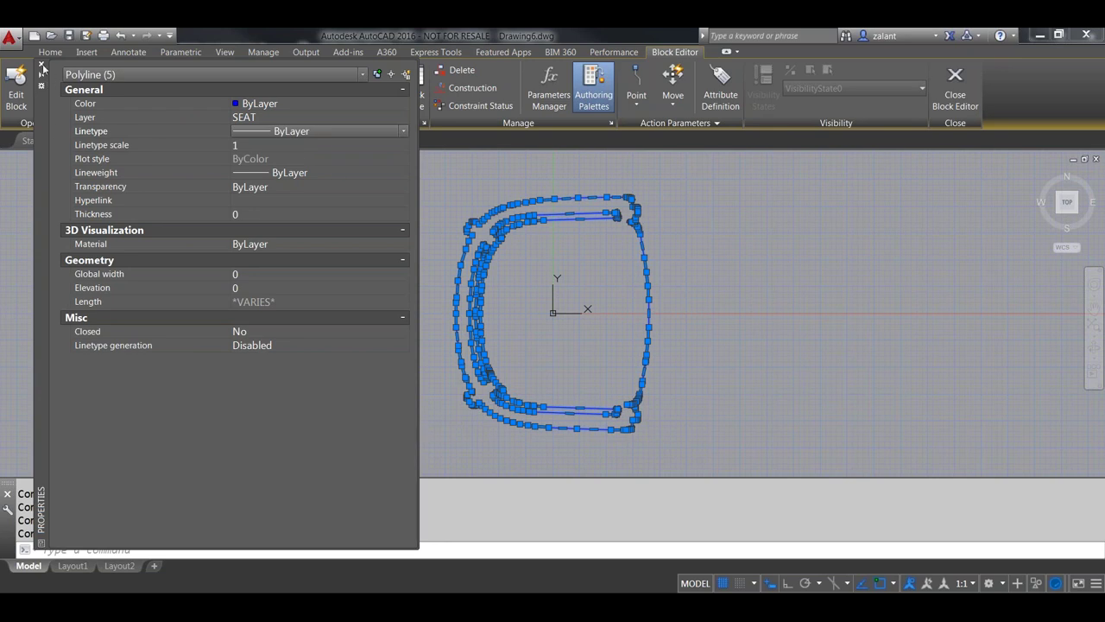
{"action": "key", "text": "Escape"}
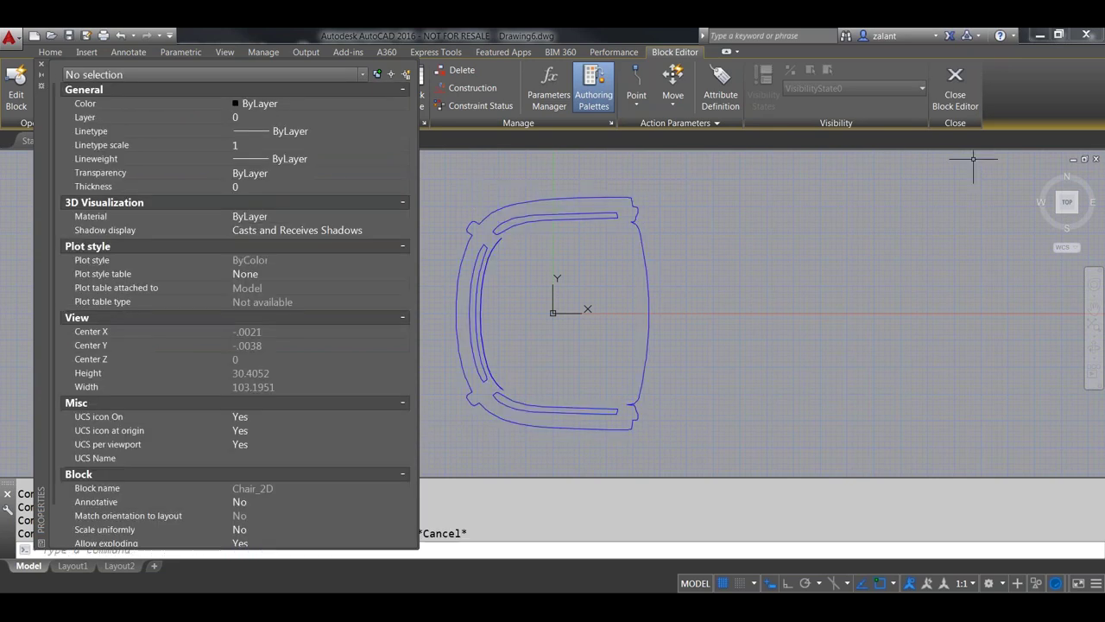
{"action": "left_click", "coordinate": [955, 95]}
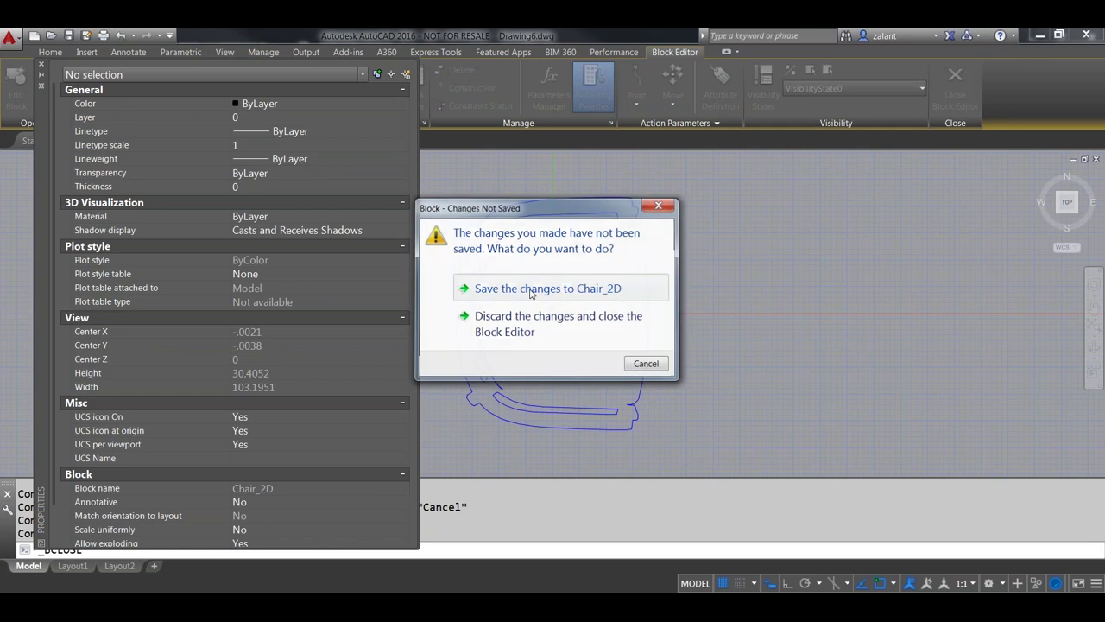
{"action": "left_click", "coordinate": [583, 288]}
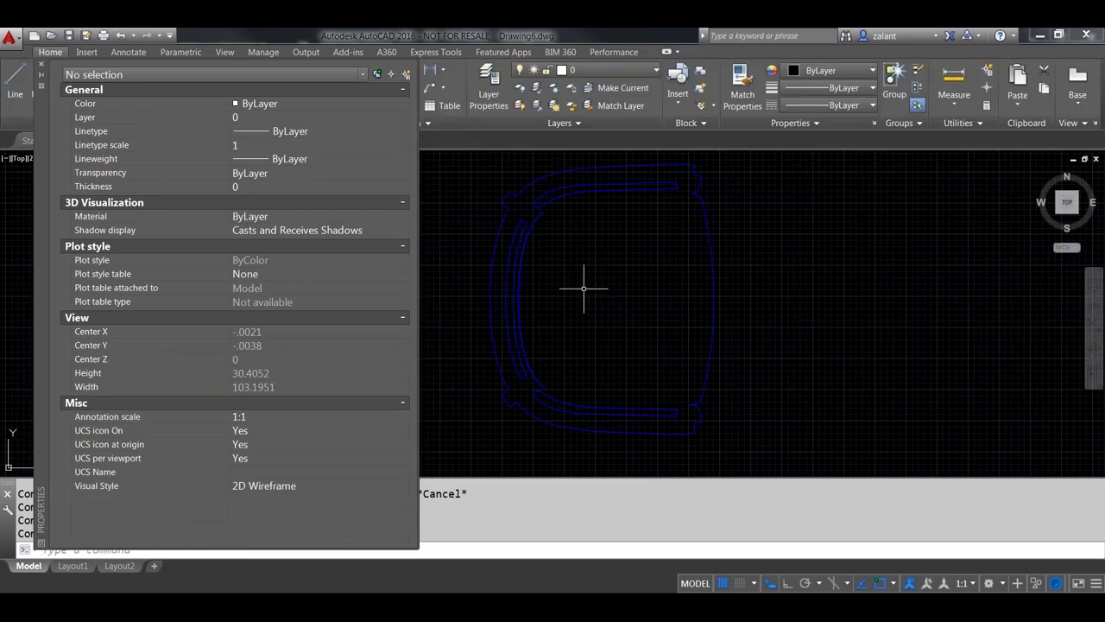
Open the SEAT layer's linetype selection in the layer properties and load the ACAD_ISO06W100 linetype from acad.lin.
{"action": "left_click", "coordinate": [654, 73]}
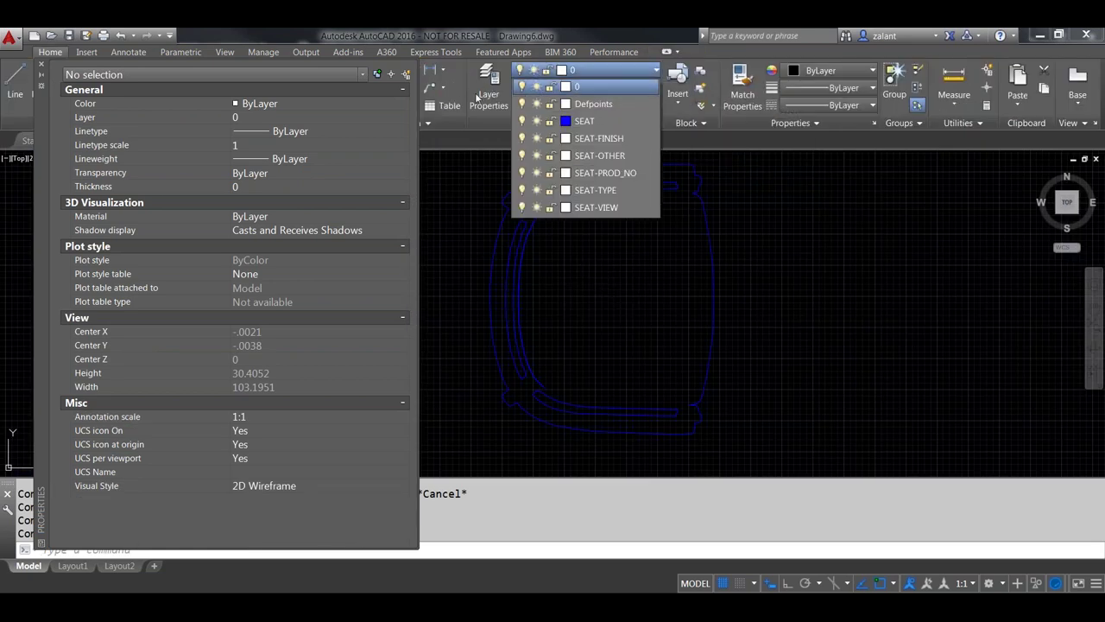
{"action": "left_click", "coordinate": [477, 96]}
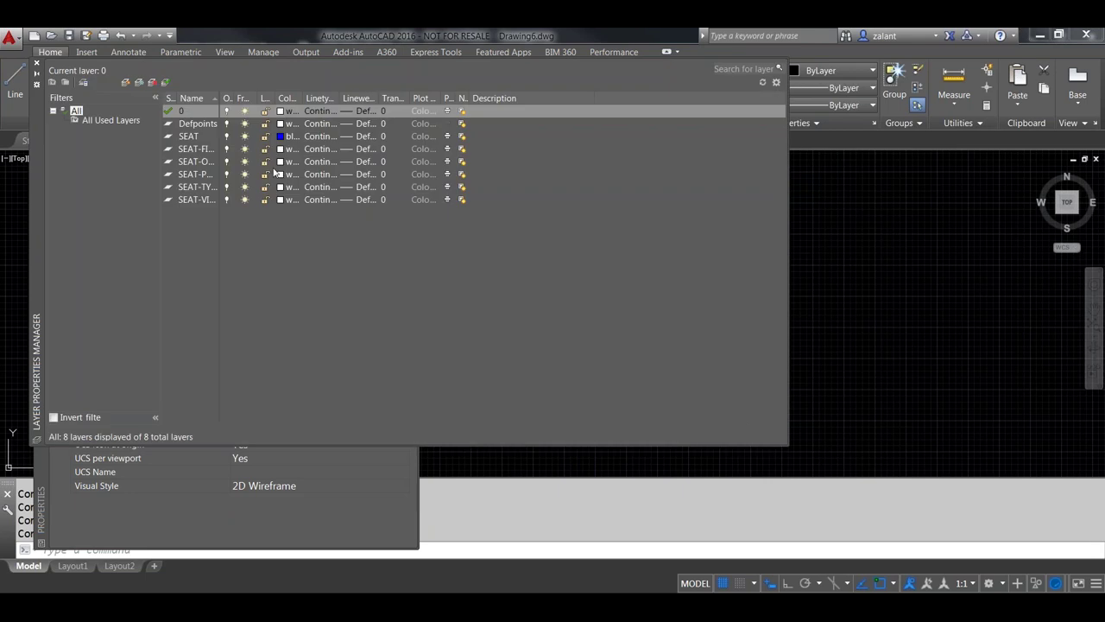
{"action": "left_click", "coordinate": [327, 140]}
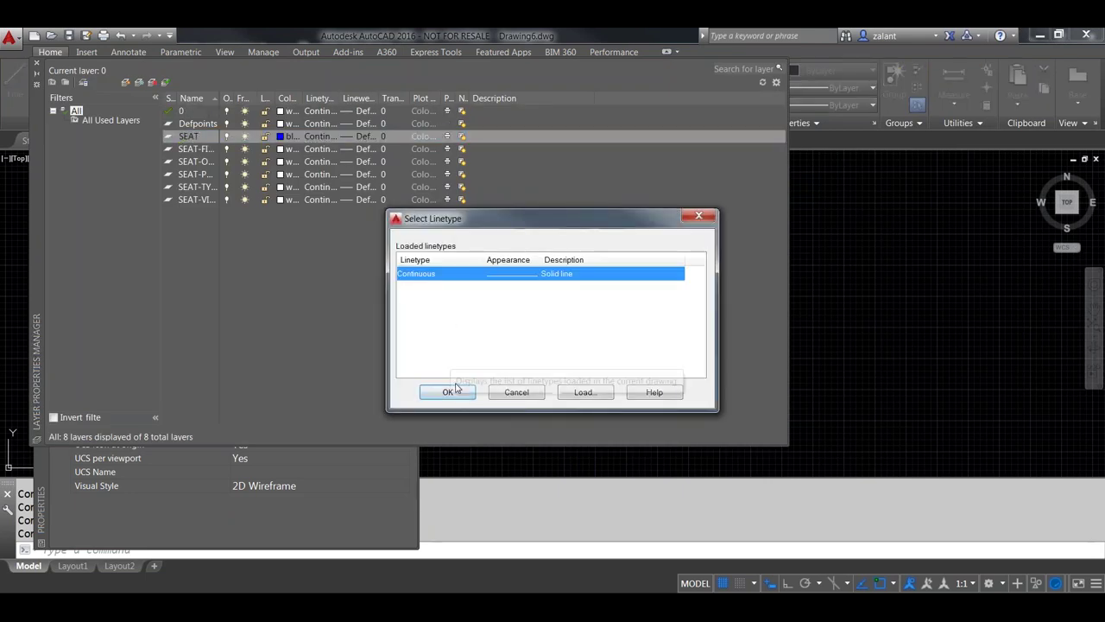
{"action": "left_click", "coordinate": [456, 391]}
{"action": "left_click", "coordinate": [320, 138]}
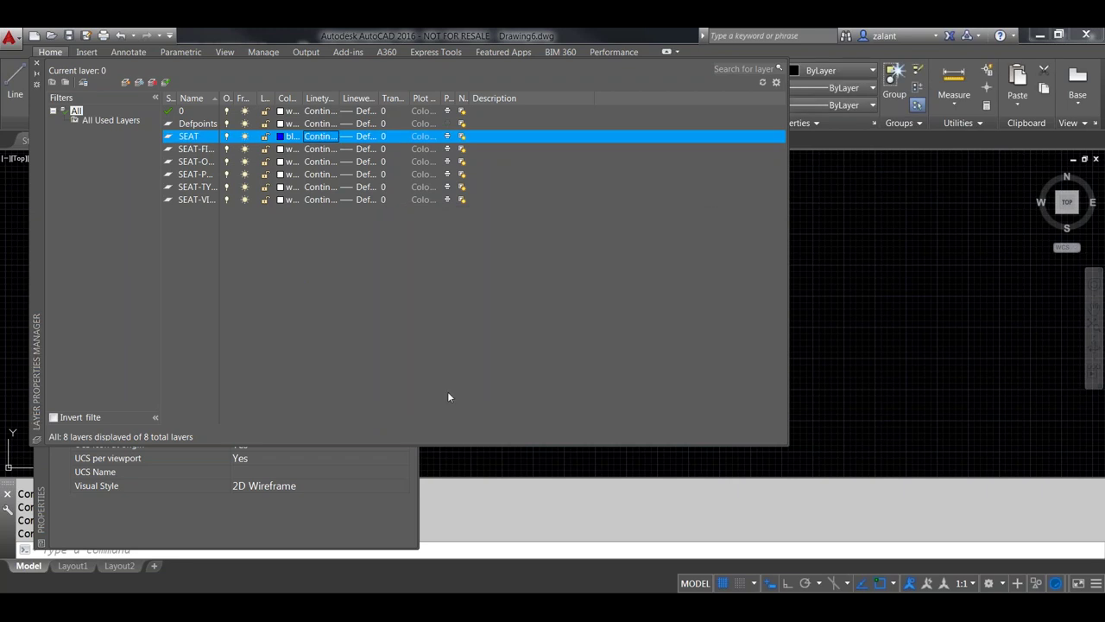
{"action": "left_click", "coordinate": [580, 394]}
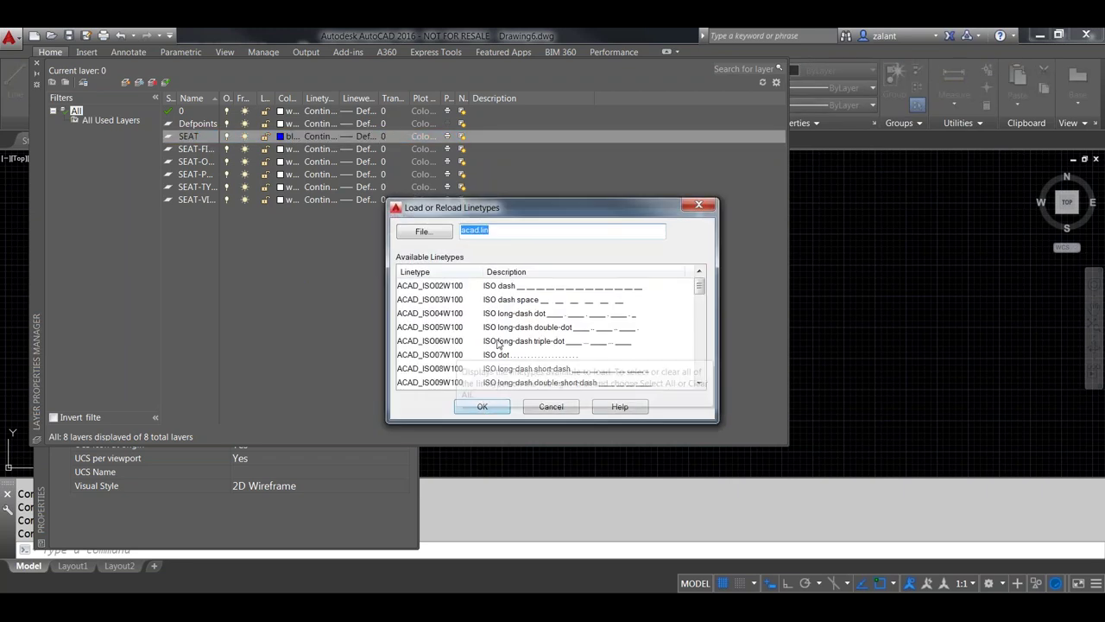
{"action": "left_click", "coordinate": [441, 300]}
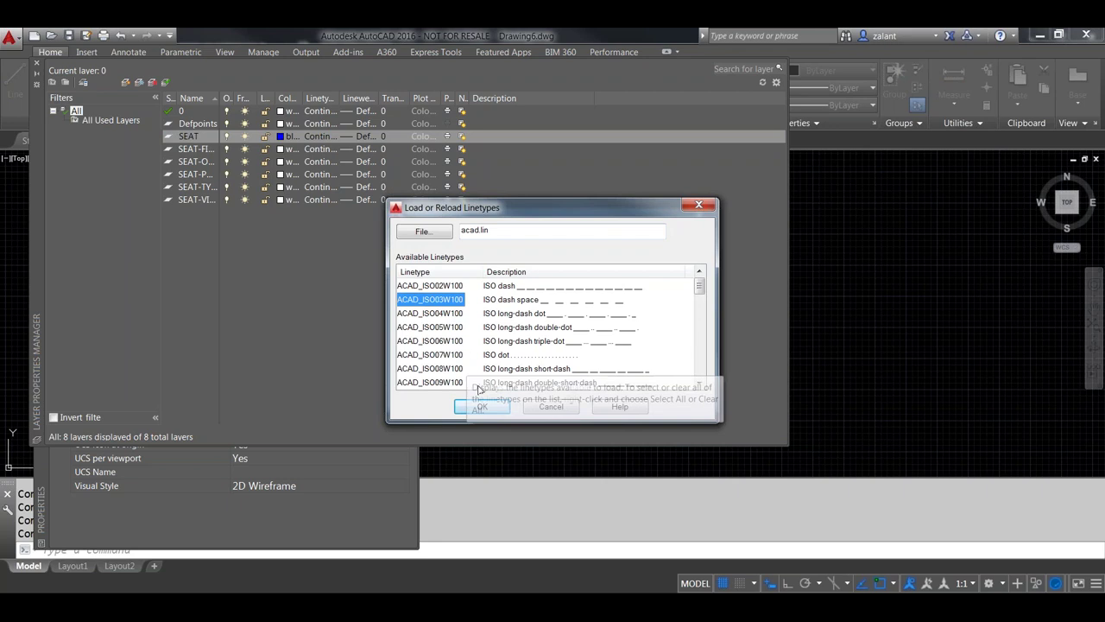
{"action": "left_click", "coordinate": [452, 342]}
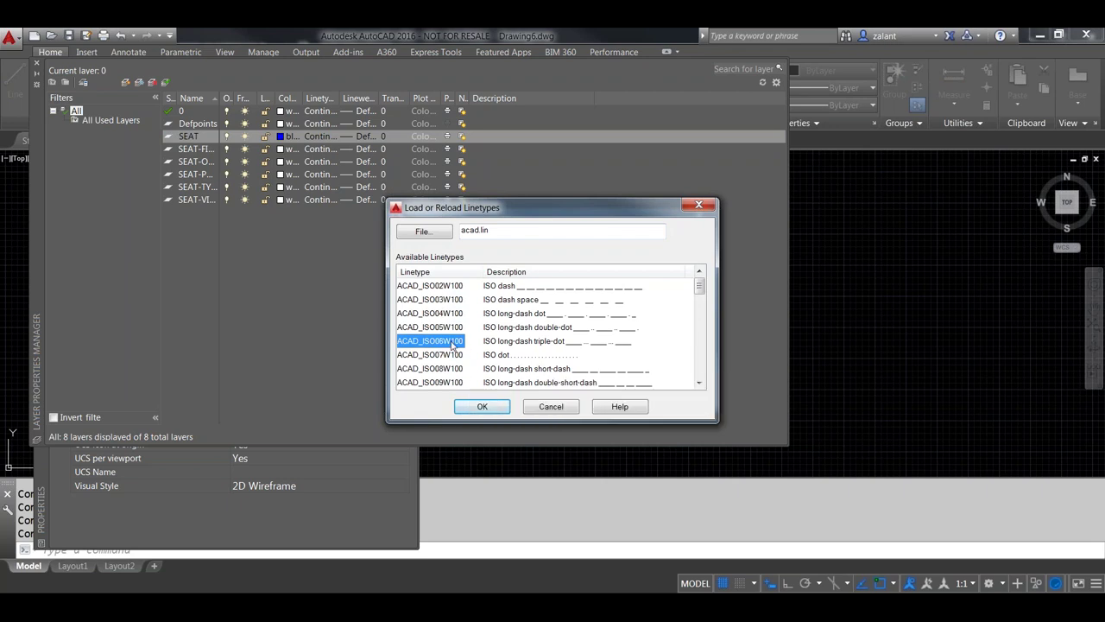
{"action": "left_click", "coordinate": [486, 407]}
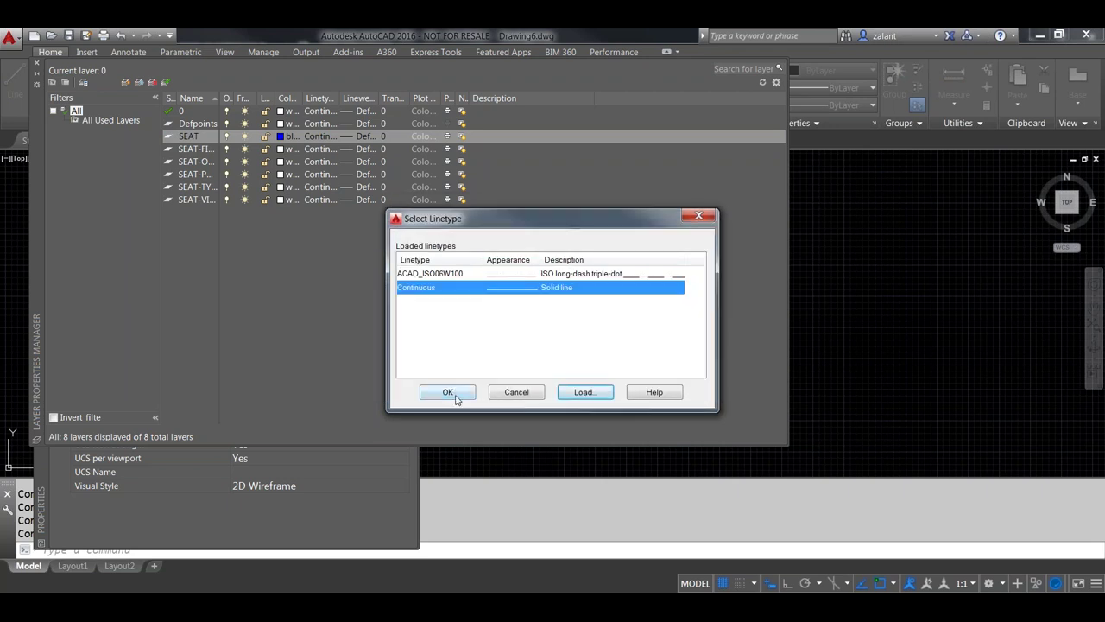
Assign the ACAD_ISO06W100 linetype to the SEAT layer, close the layer properties and regenerate the drawing.
{"action": "left_click", "coordinate": [435, 274]}
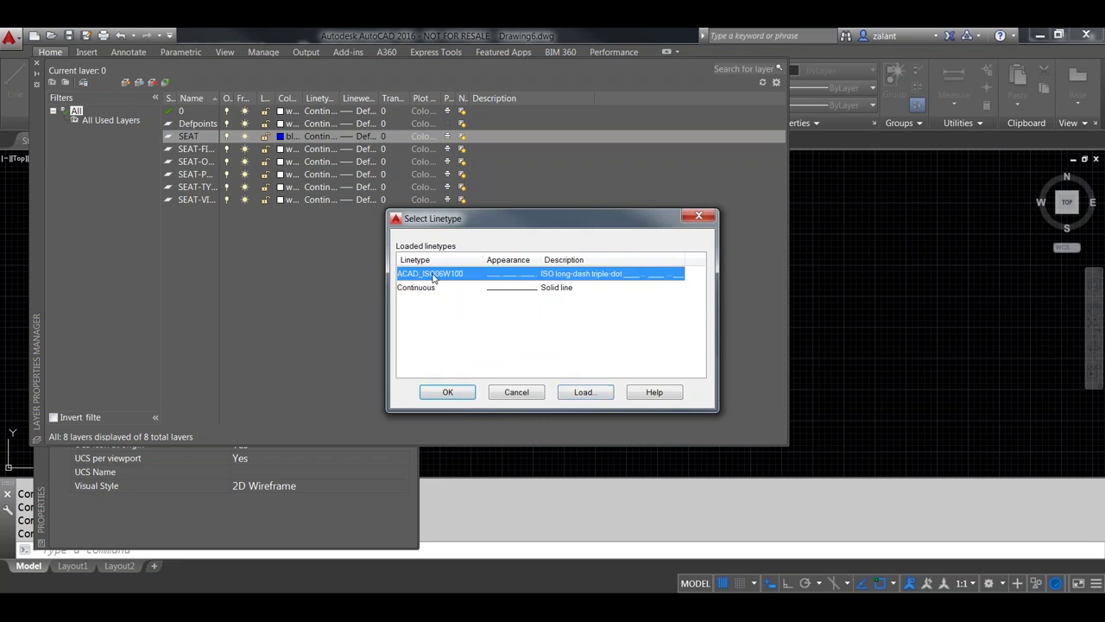
{"action": "left_click", "coordinate": [452, 389]}
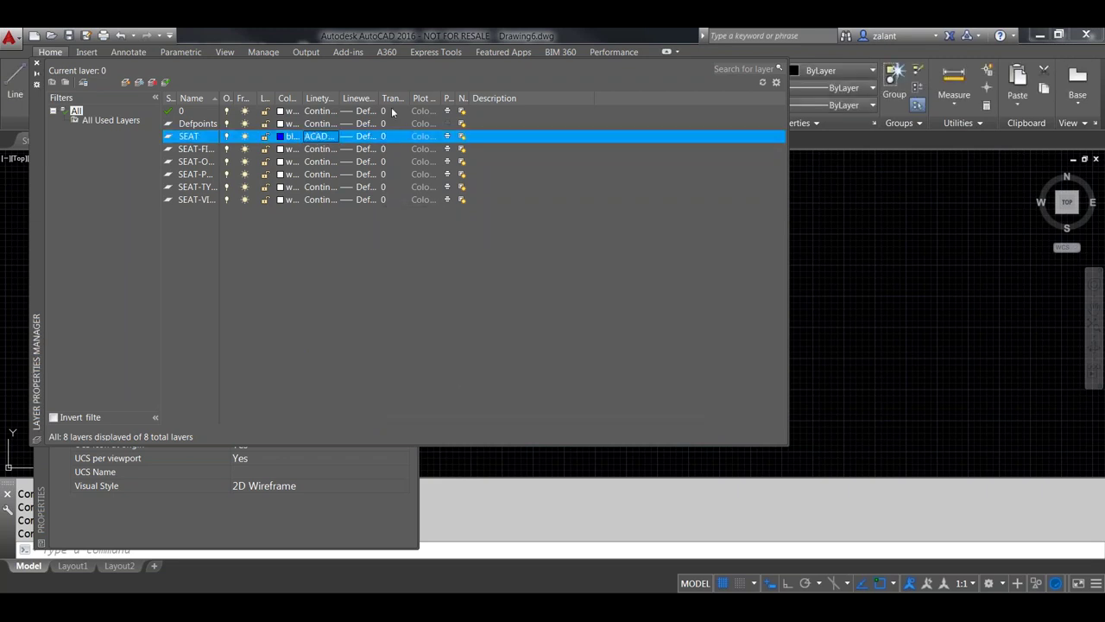
{"action": "double_click", "coordinate": [339, 97]}
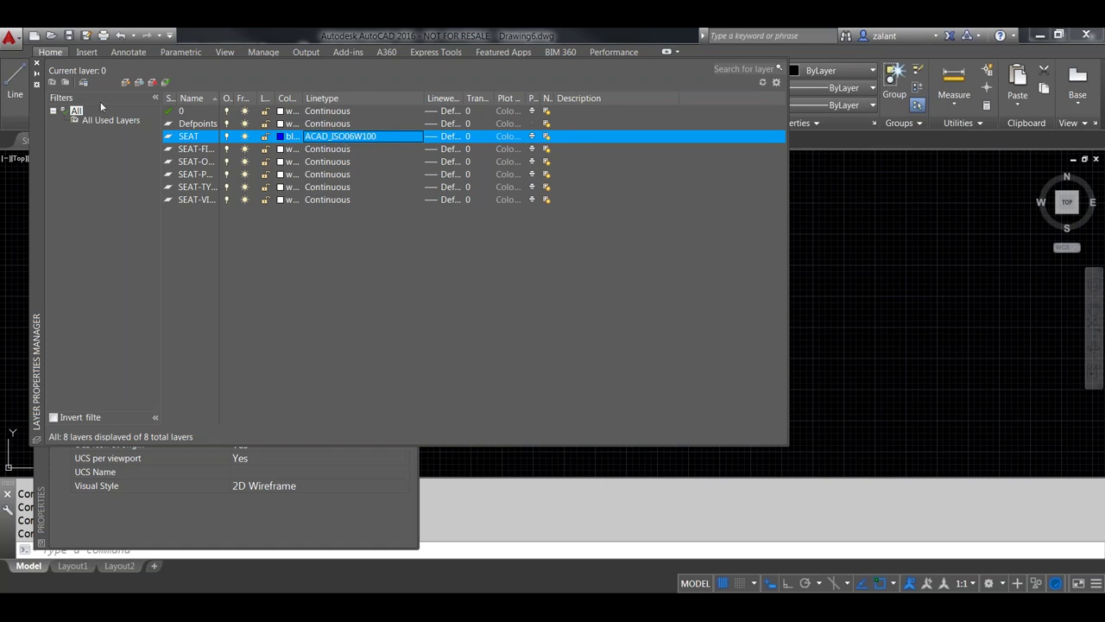
{"action": "left_click", "coordinate": [37, 64]}
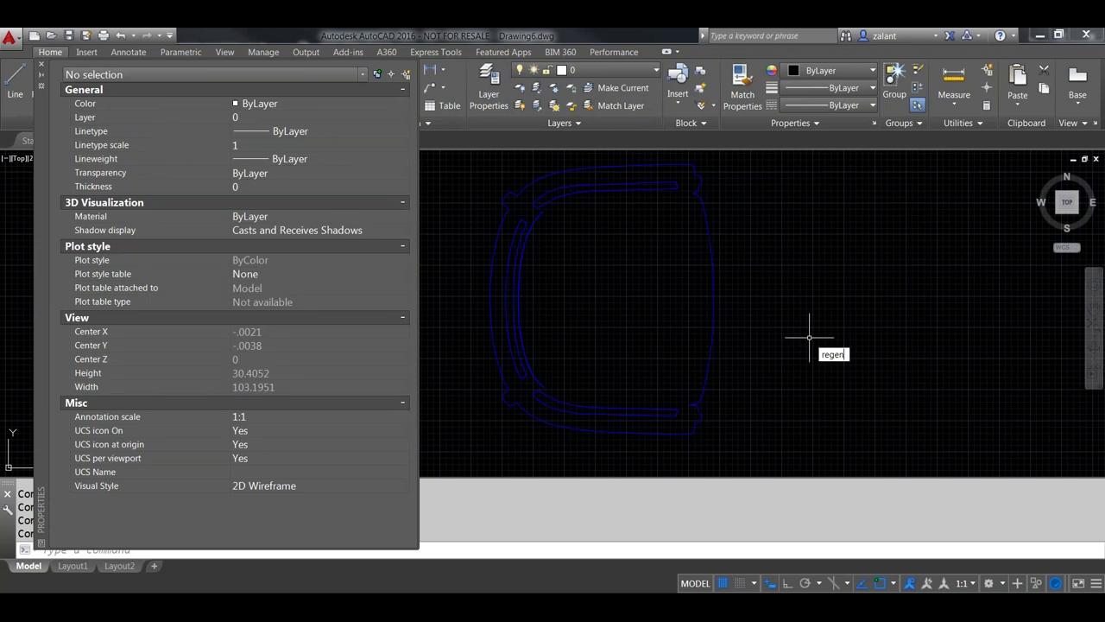
{"action": "scroll", "coordinate": [784, 316], "scroll_direction": "down", "scroll_amount": 4}
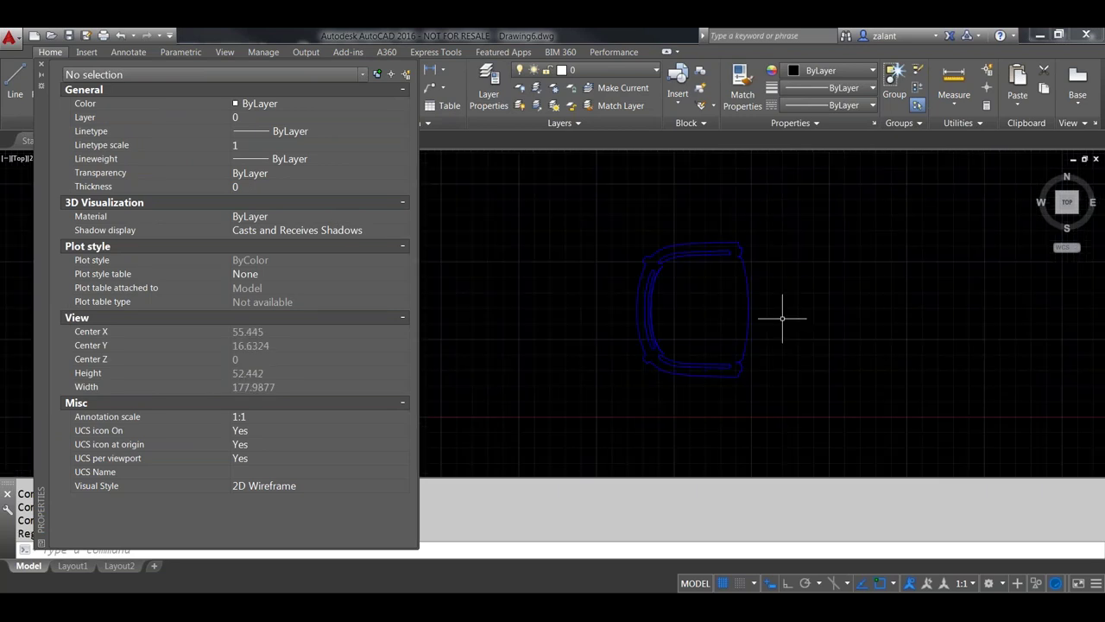
{"action": "scroll", "coordinate": [784, 318], "scroll_direction": "up", "scroll_amount": 4}
Reopen the Chair_2D block definition for editing with BEDIT and stay in the Block Editor.
{"action": "left_click", "coordinate": [714, 309]}
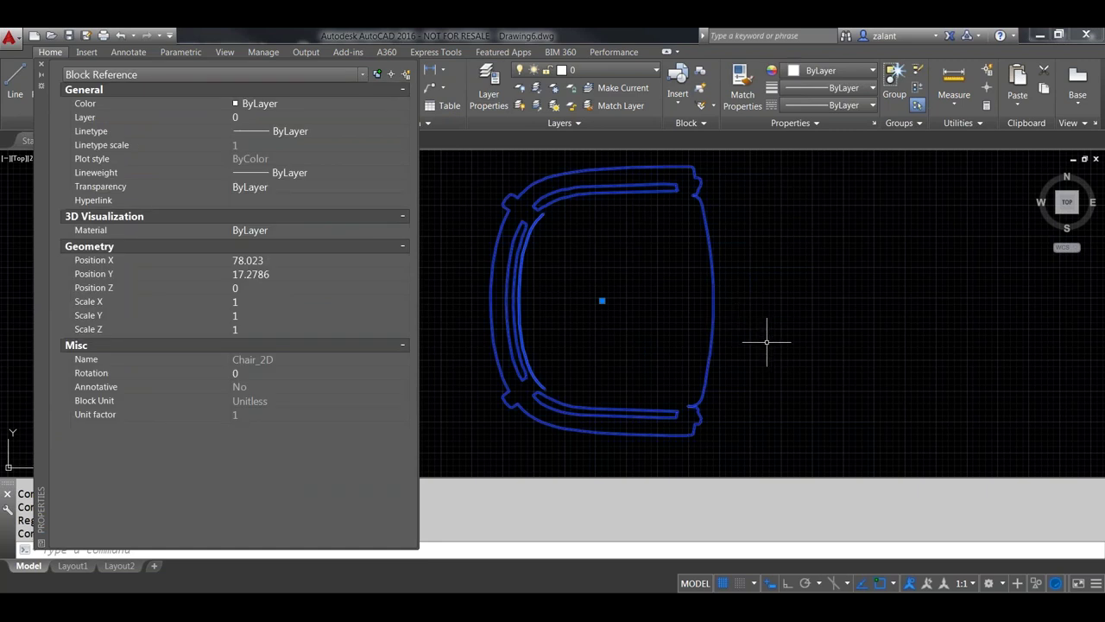
{"action": "type", "text": "bed"}
{"action": "key", "text": "Return"}
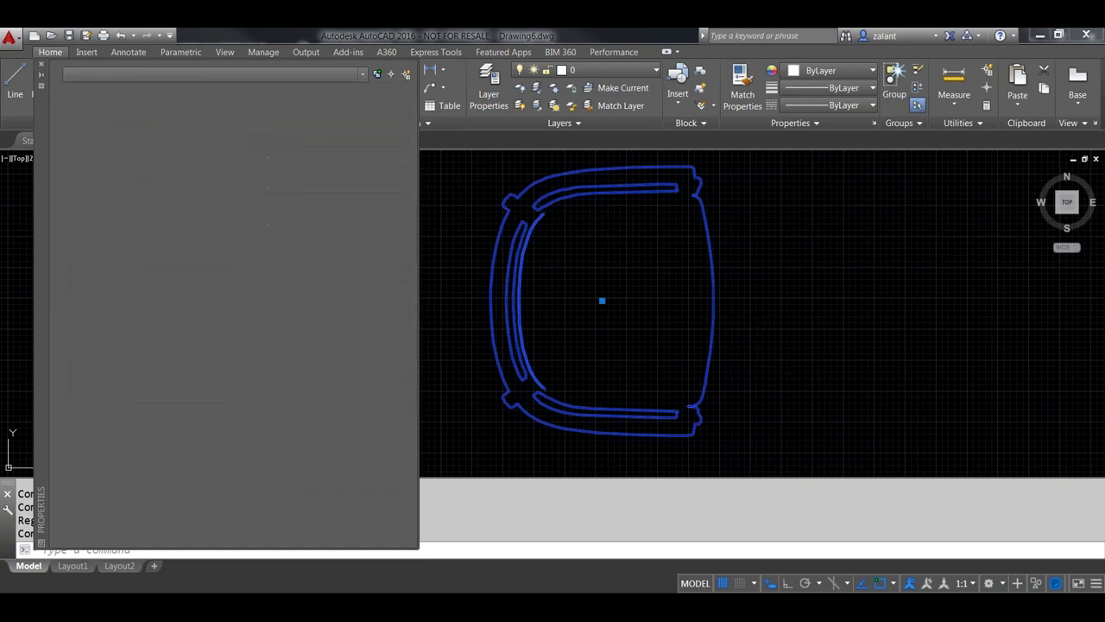
{"action": "left_click", "coordinate": [498, 408]}
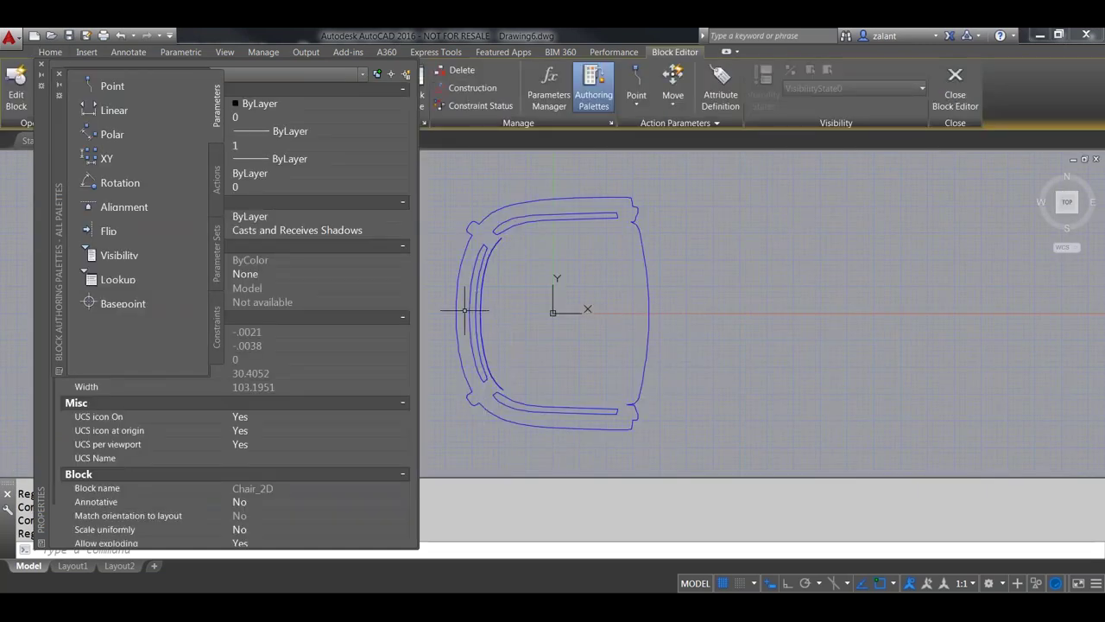
{"action": "scroll", "coordinate": [467, 310], "scroll_direction": "up", "scroll_amount": 3}
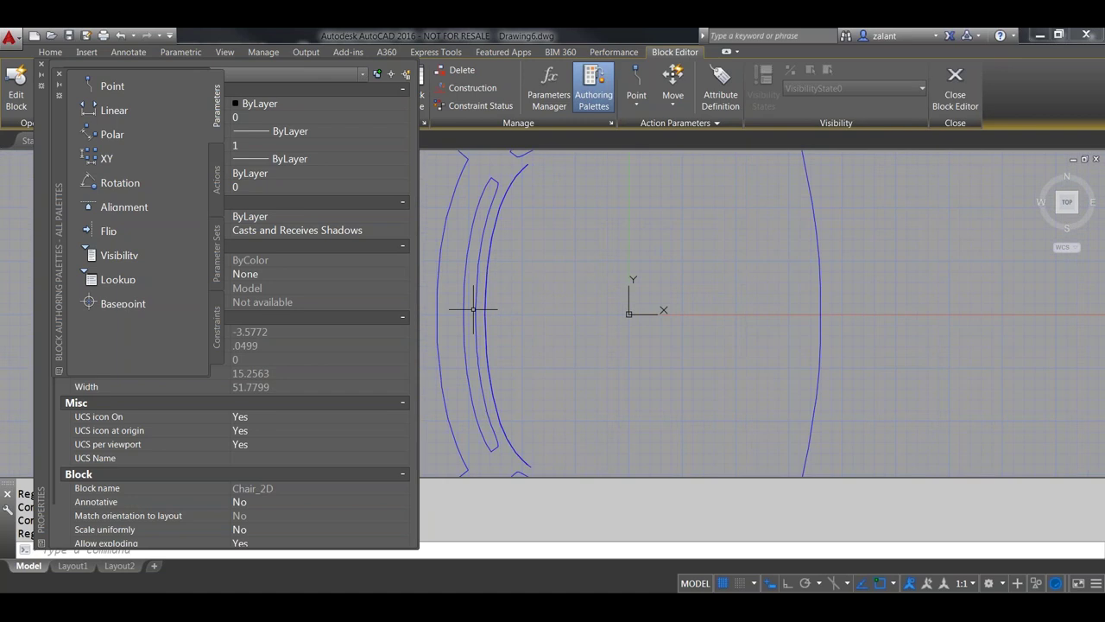
{"action": "scroll", "coordinate": [479, 310], "scroll_direction": "up", "scroll_amount": 3}
{"action": "scroll", "coordinate": [482, 311], "scroll_direction": "down", "scroll_amount": 6}
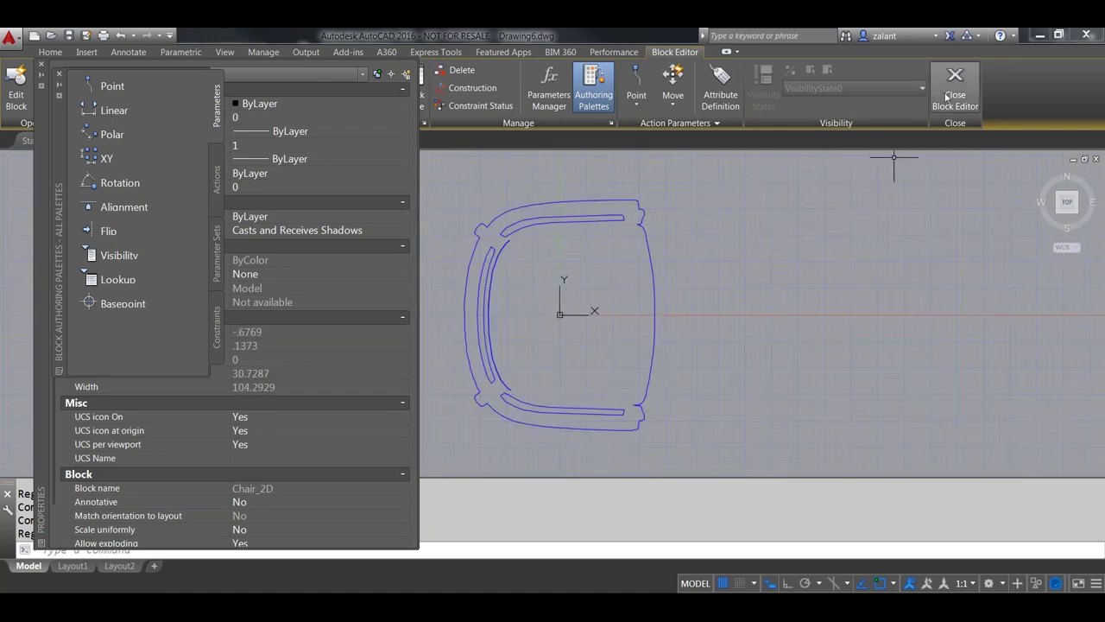
{"action": "left_click", "coordinate": [955, 87]}
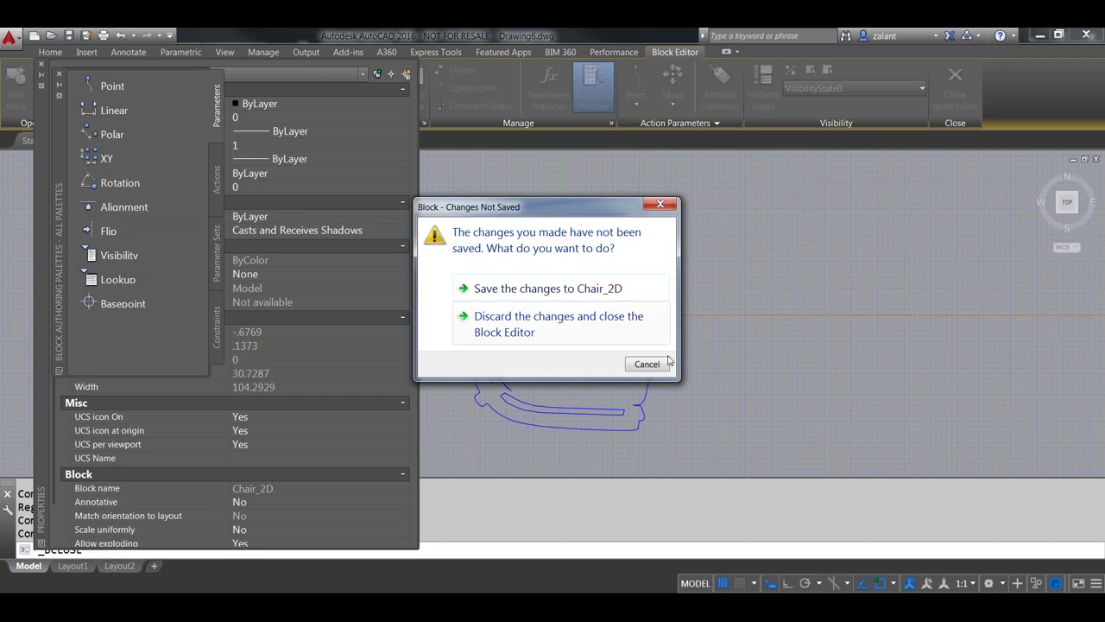
{"action": "left_click", "coordinate": [643, 367]}
{"action": "middle_click_drag", "start_coordinate": [631, 340], "coordinate": [695, 337]}
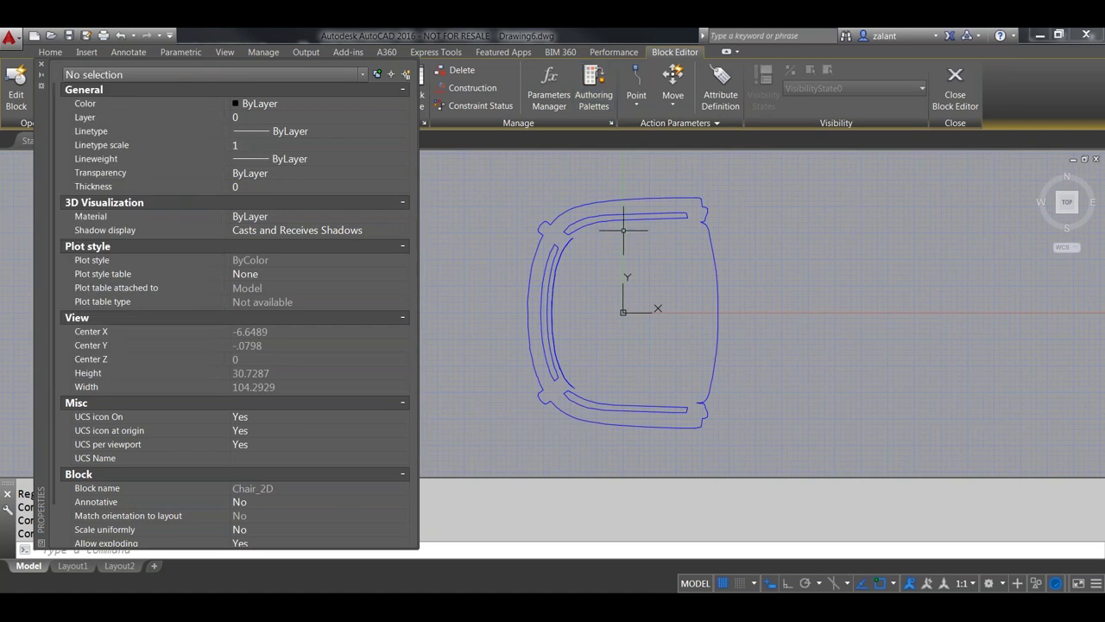
Set the color of the chair's two armrest polylines to ByBlock and close the Block Editor, saving the changes to Chair_2D.
{"action": "left_click", "coordinate": [686, 417]}
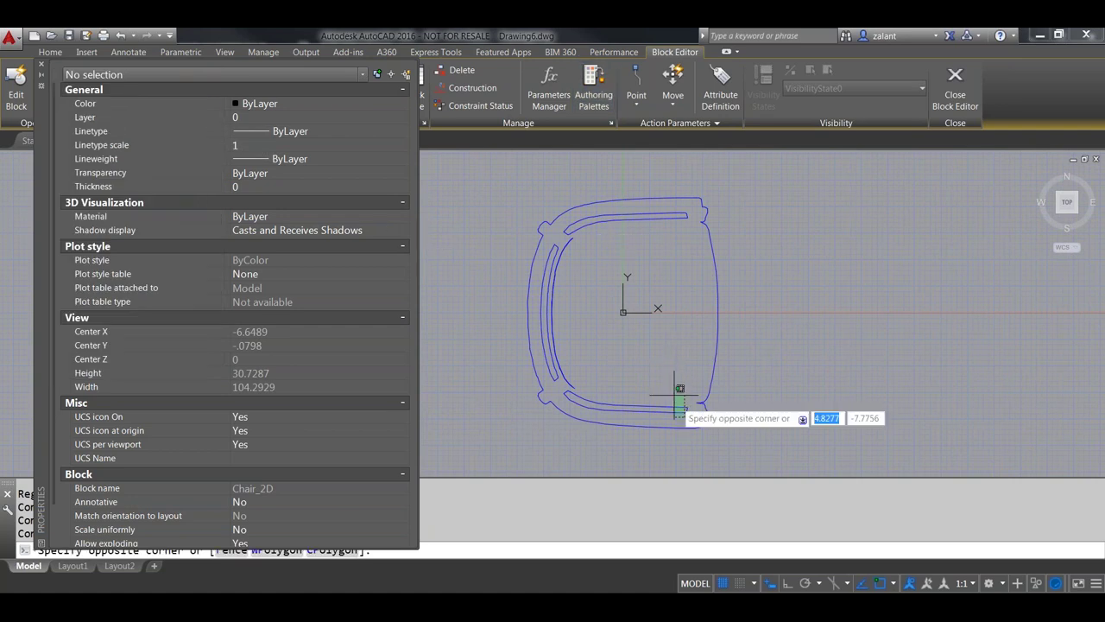
{"action": "left_click", "coordinate": [612, 207]}
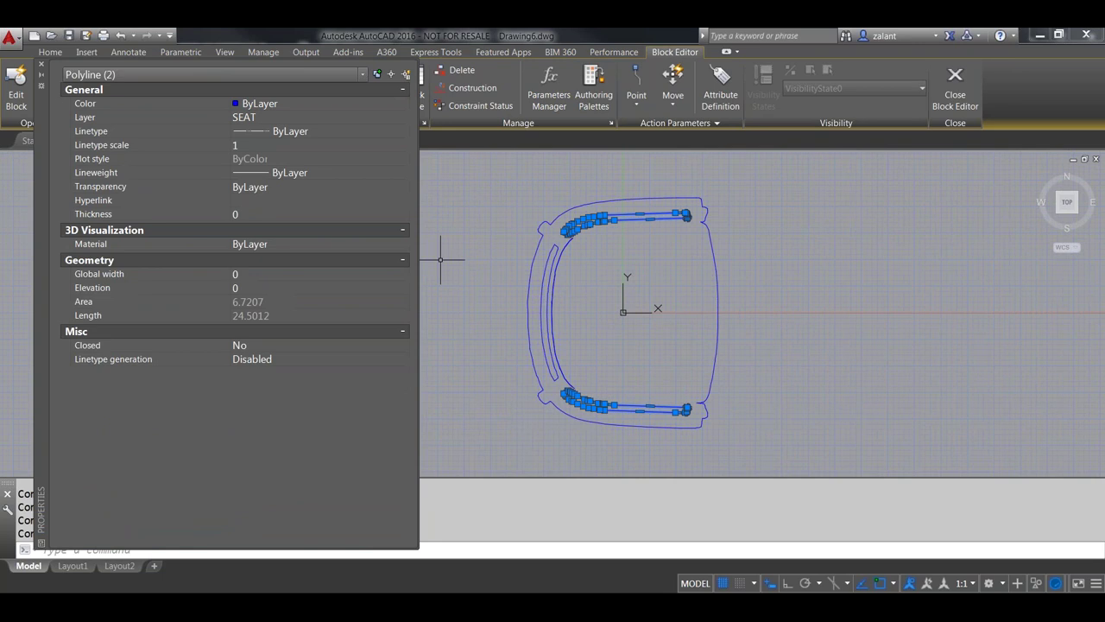
{"action": "left_click", "coordinate": [299, 104]}
{"action": "left_click", "coordinate": [404, 104]}
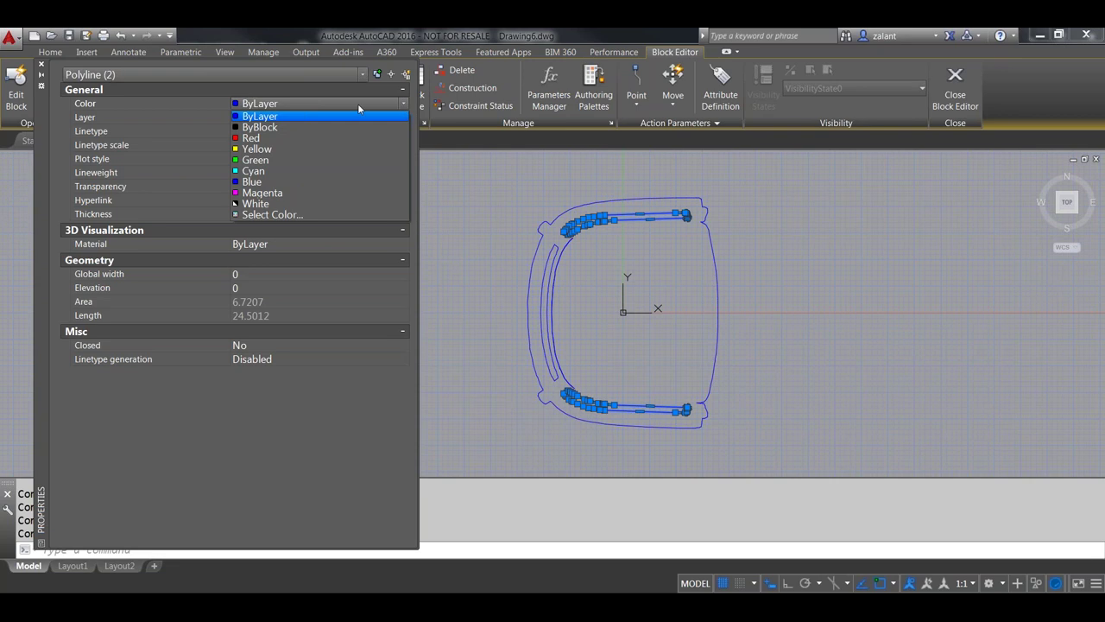
{"action": "left_click", "coordinate": [259, 127]}
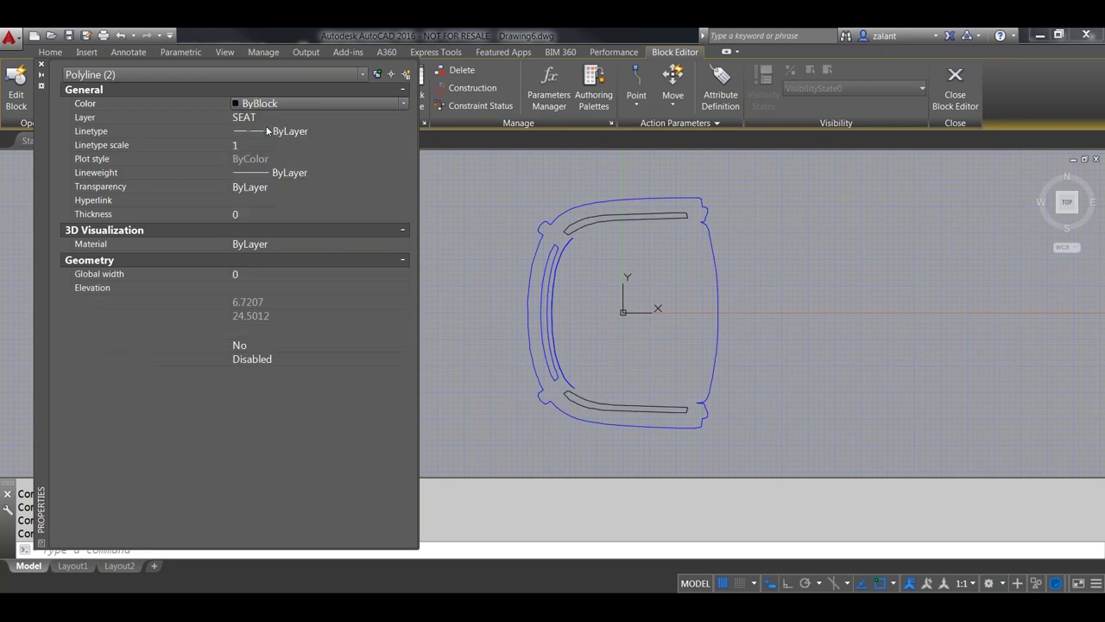
{"action": "left_click", "coordinate": [41, 64]}
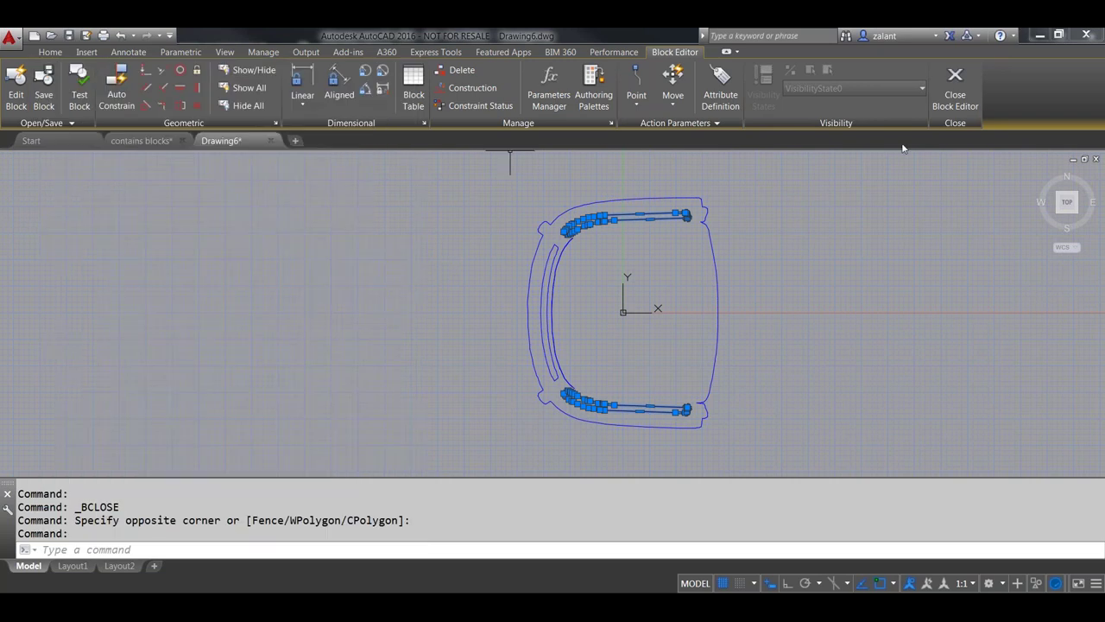
{"action": "left_click", "coordinate": [947, 97]}
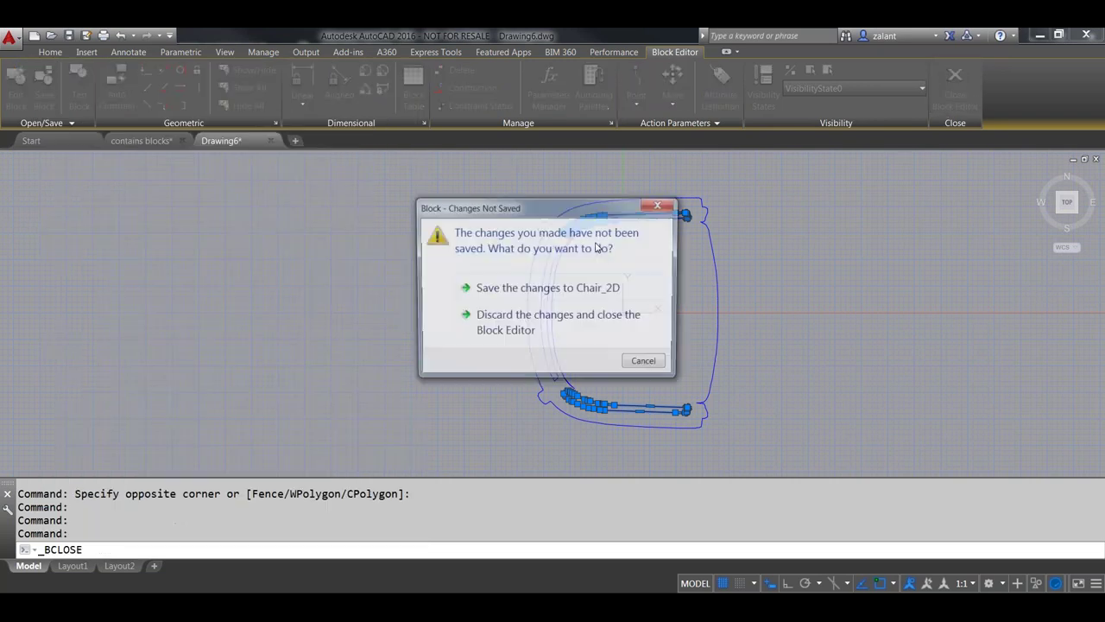
{"action": "left_click", "coordinate": [545, 291]}
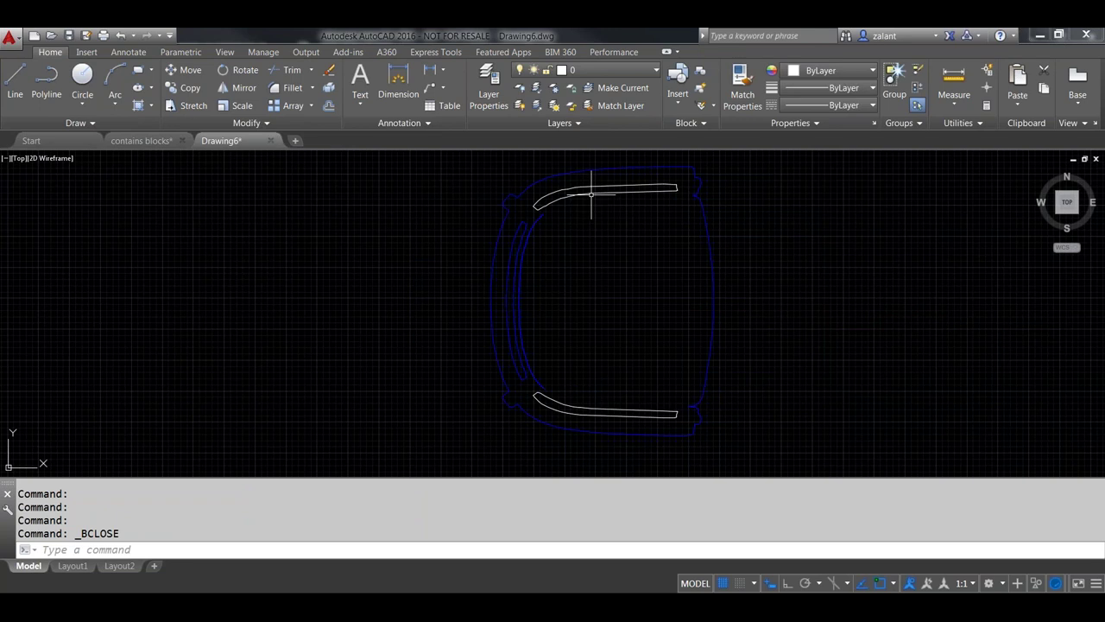
Set the color of the inserted Chair_2D block reference to Yellow in its properties.
{"action": "left_click", "coordinate": [789, 314]}
{"action": "left_click", "coordinate": [624, 252]}
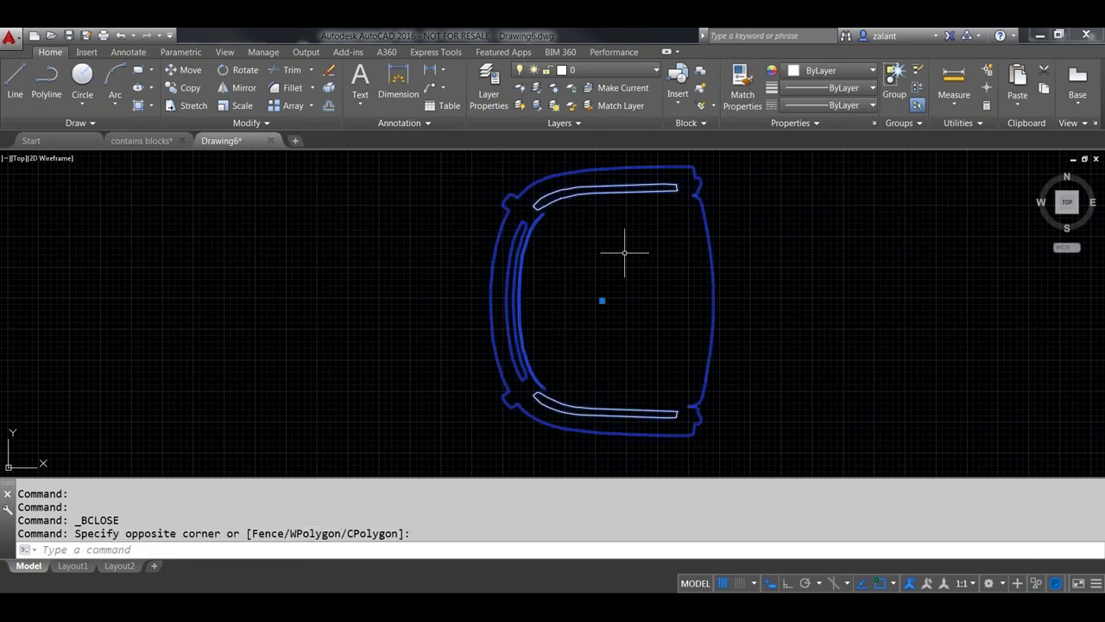
{"action": "key", "text": "ctrl+1"}
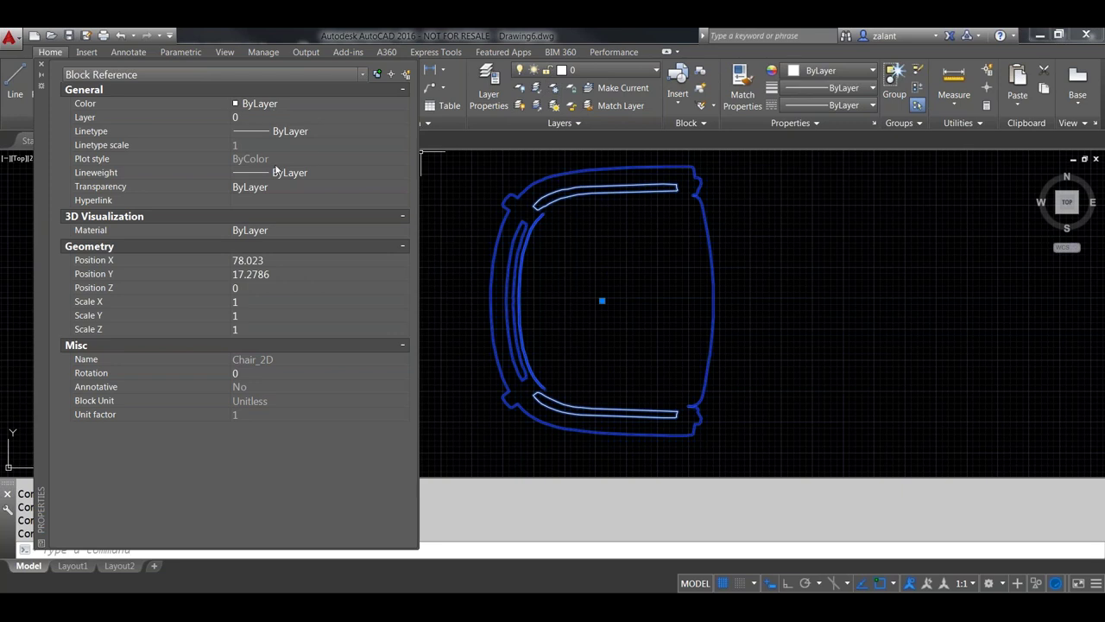
{"action": "left_click", "coordinate": [654, 71]}
{"action": "left_click", "coordinate": [365, 104]}
{"action": "left_click", "coordinate": [363, 104]}
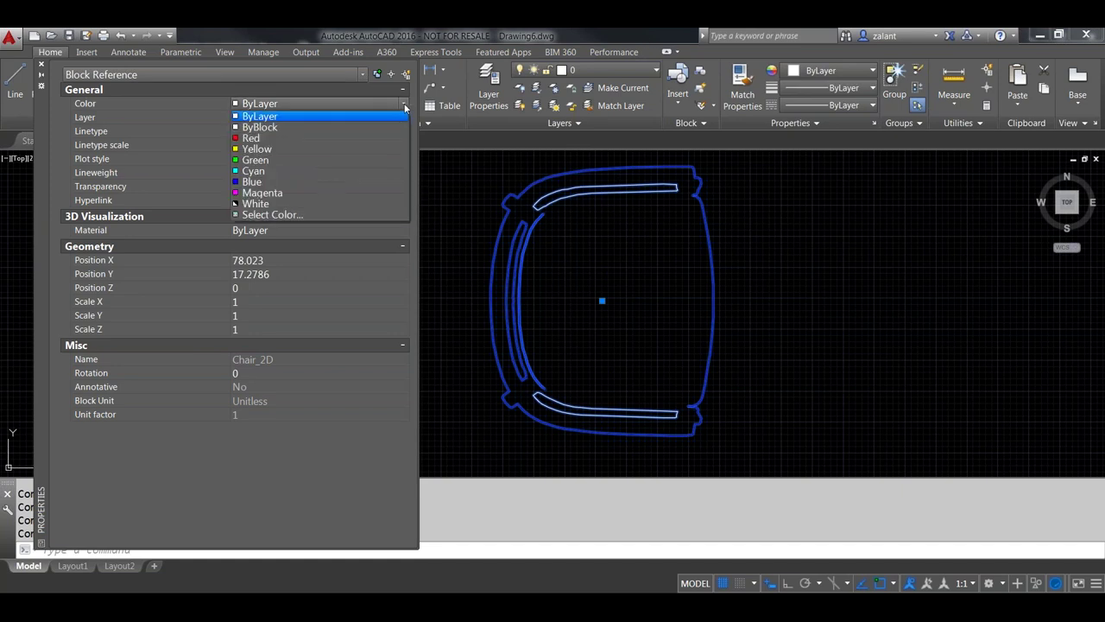
{"action": "left_click", "coordinate": [257, 149]}
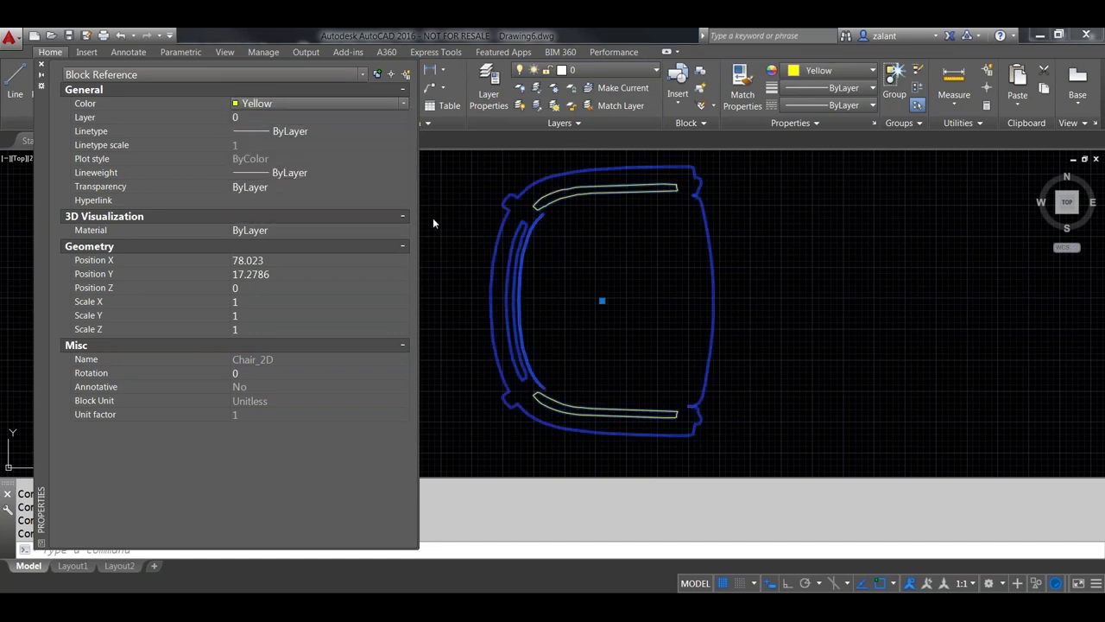
{"action": "key", "text": "Escape"}
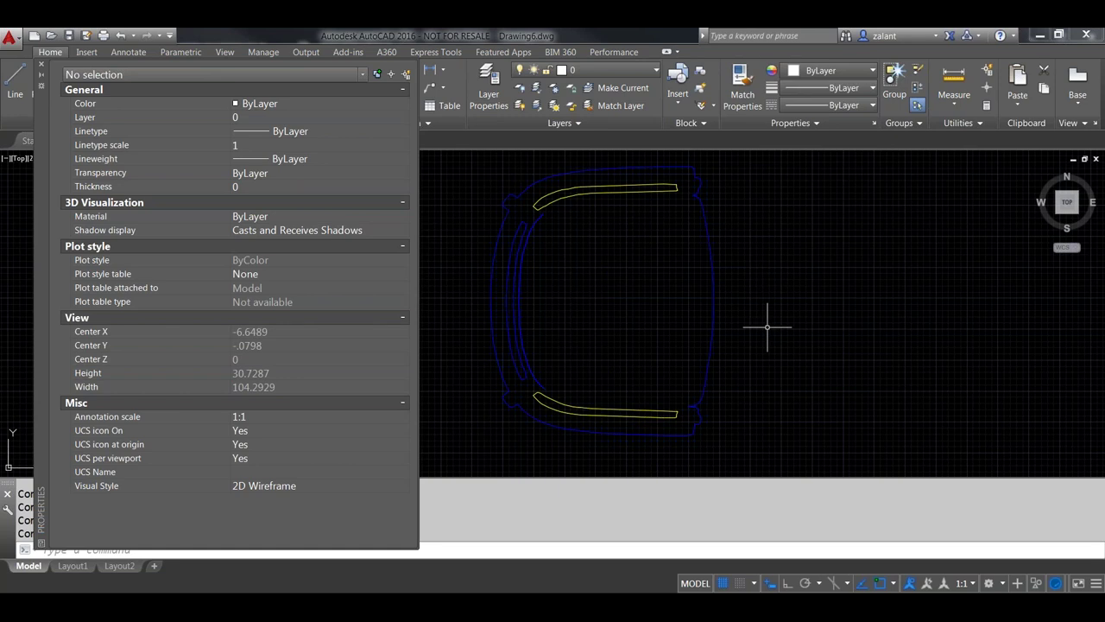
{"action": "left_click", "coordinate": [713, 293]}
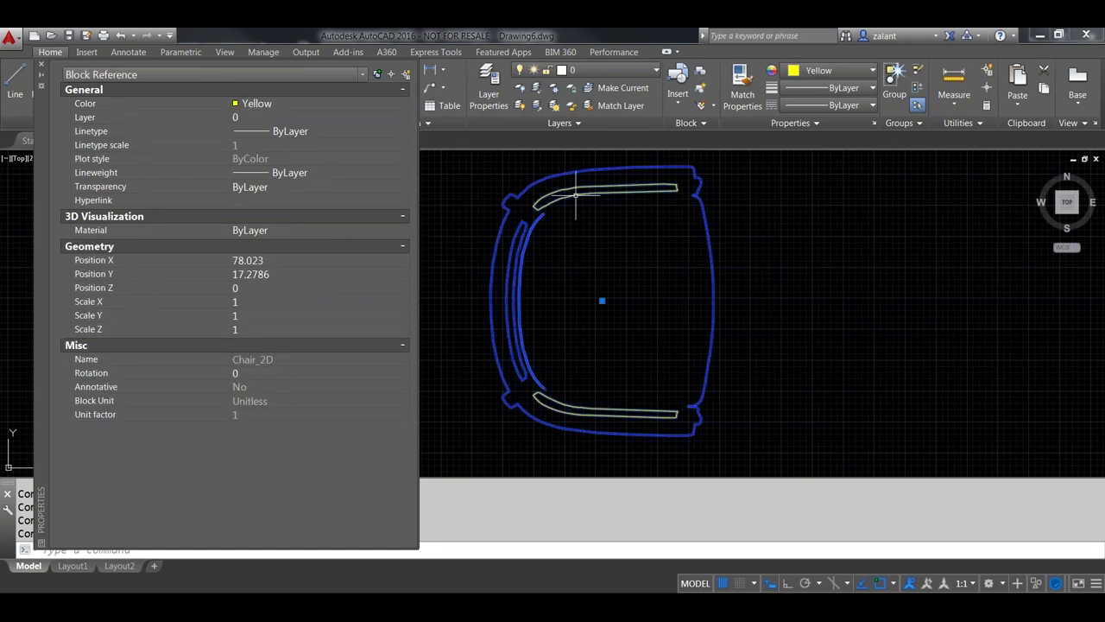
{"action": "key", "text": "Escape"}
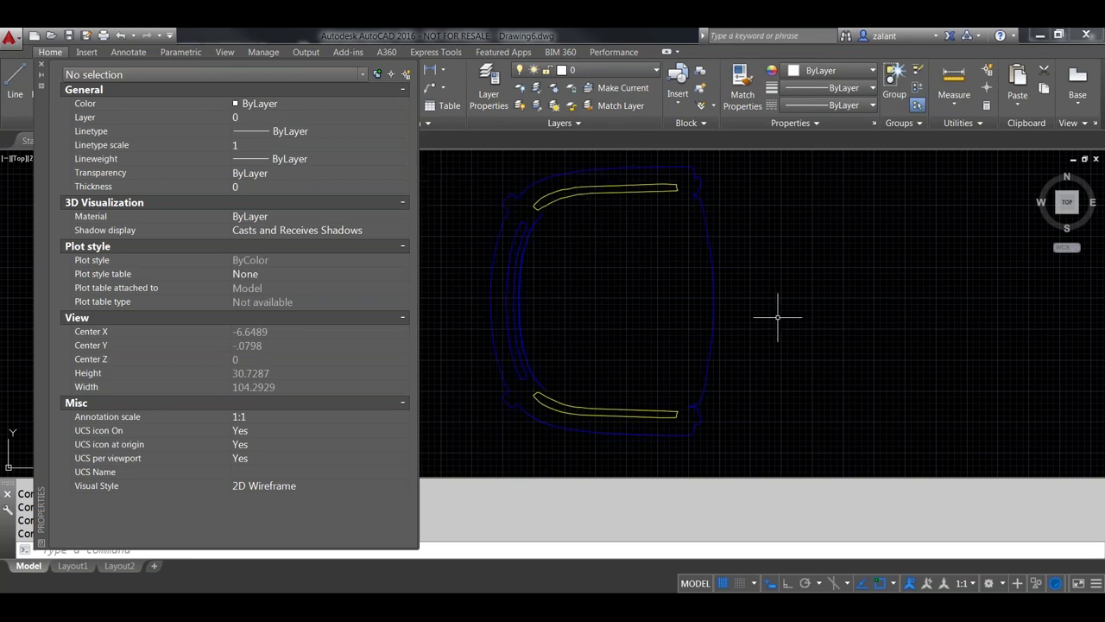
{"action": "left_click", "coordinate": [708, 291]}
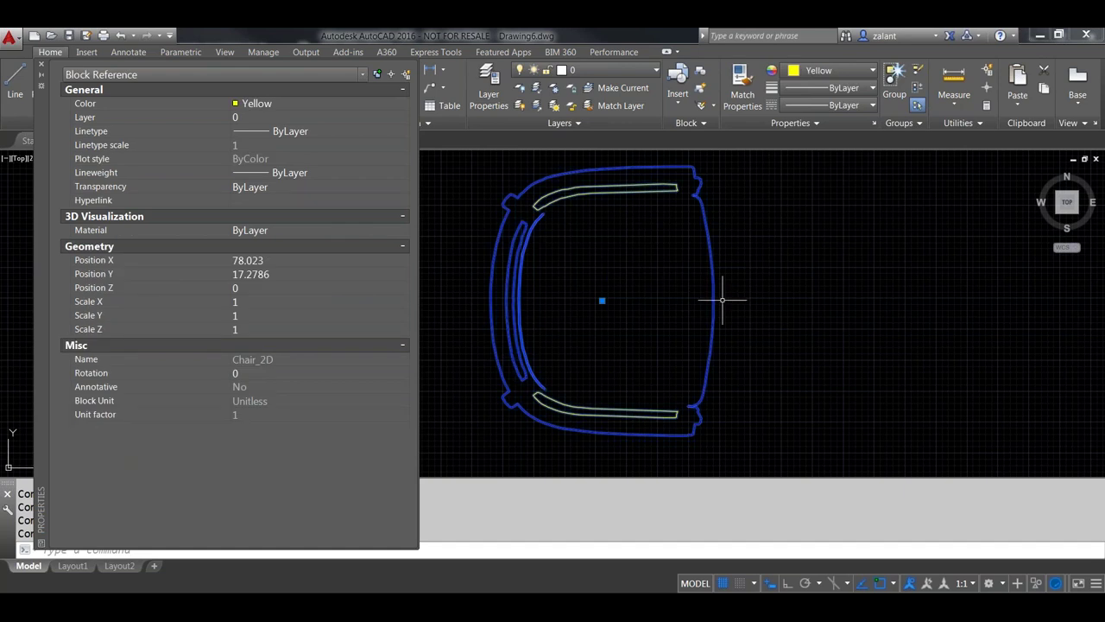
{"action": "key", "text": "Escape"}
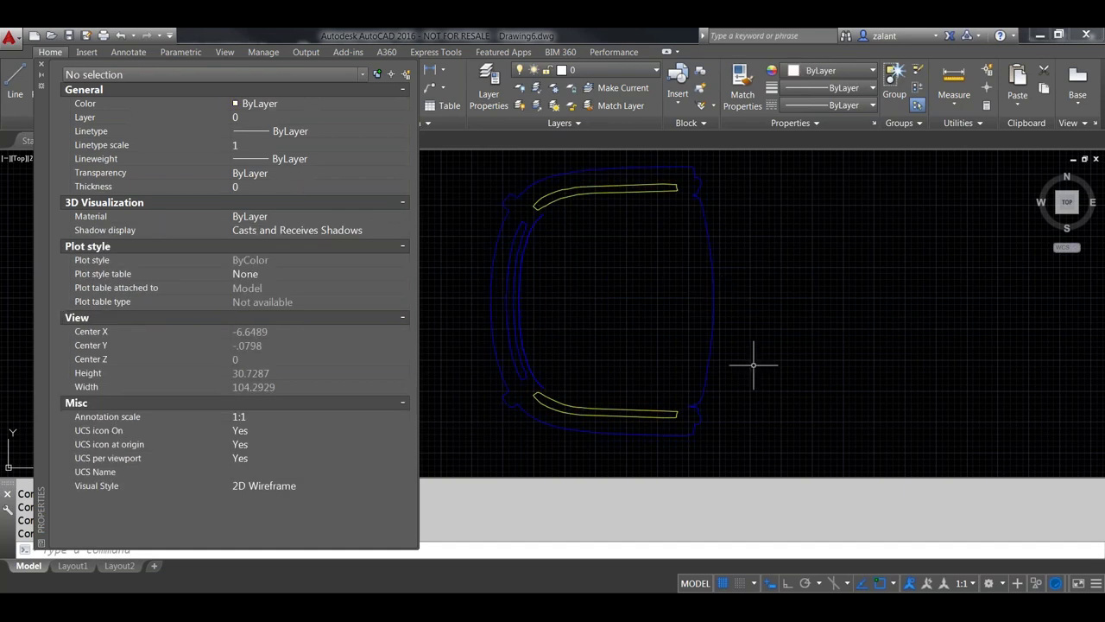
Change the SEAT-OTHER layer's color to a light teal-green from the index colors.
{"action": "left_click", "coordinate": [650, 72]}
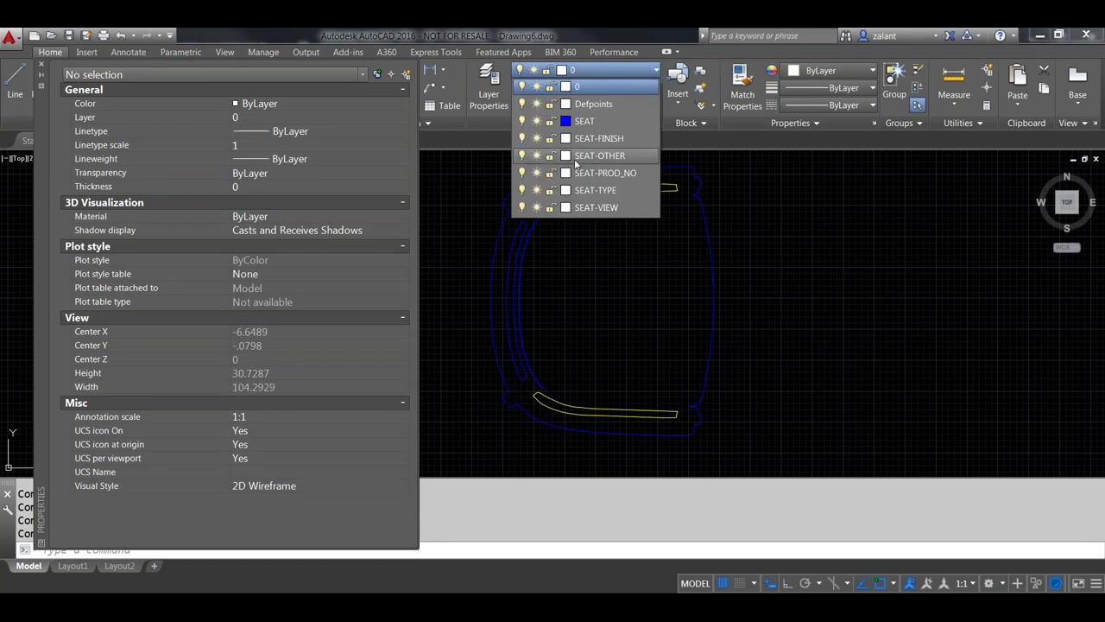
{"action": "left_click", "coordinate": [566, 156]}
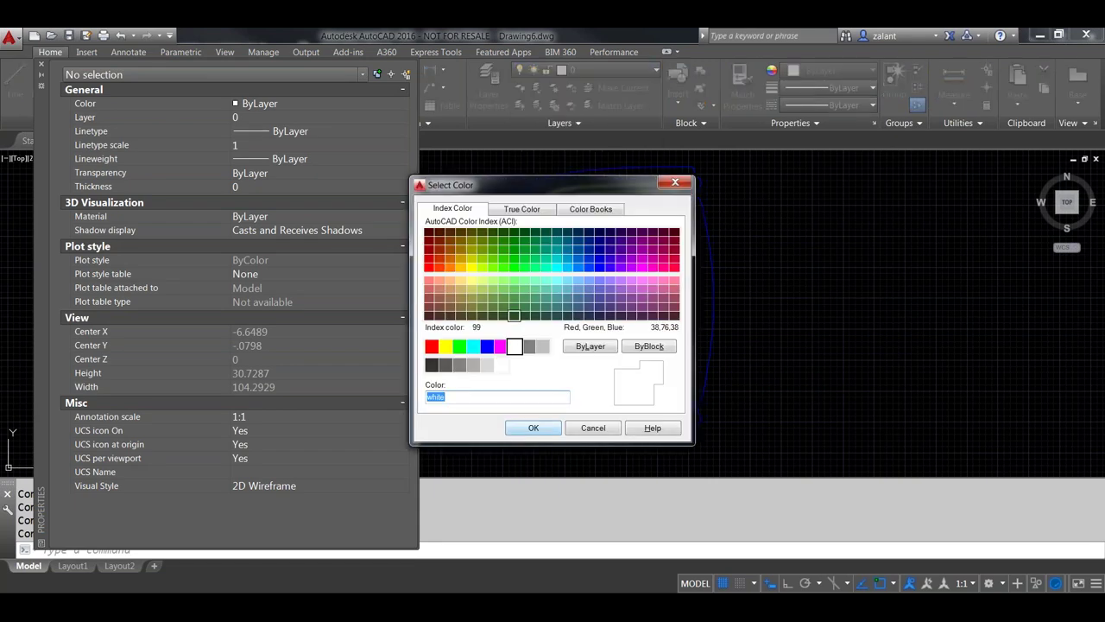
{"action": "left_click", "coordinate": [546, 288]}
{"action": "left_click", "coordinate": [534, 428]}
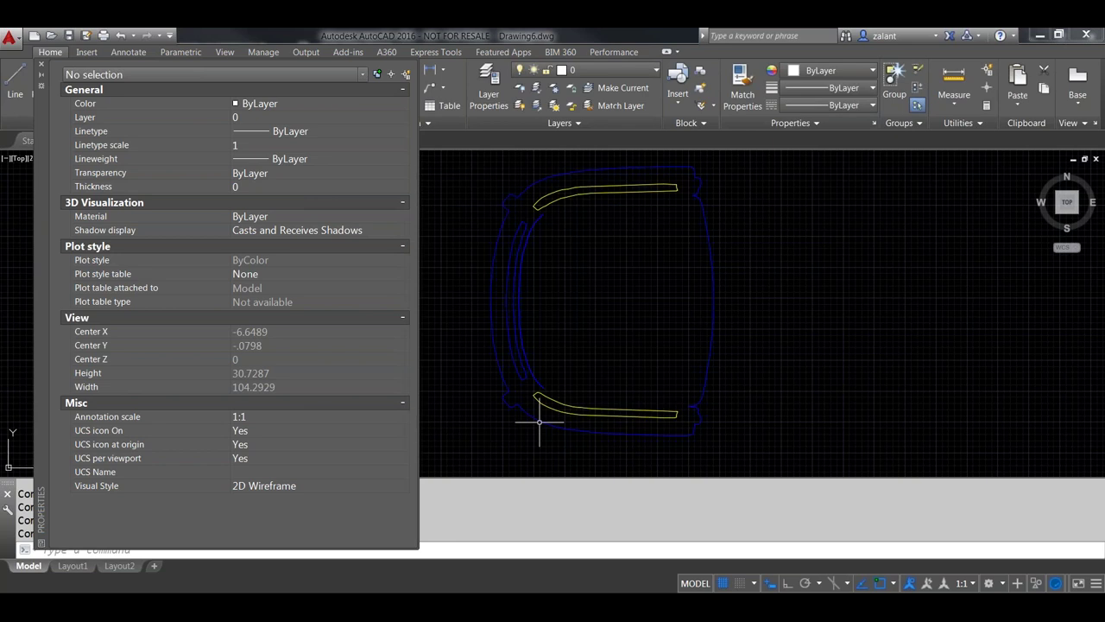
Move the inserted Chair_2D block reference from layer 0 to the SEAT-OTHER layer.
{"action": "left_click", "coordinate": [522, 199]}
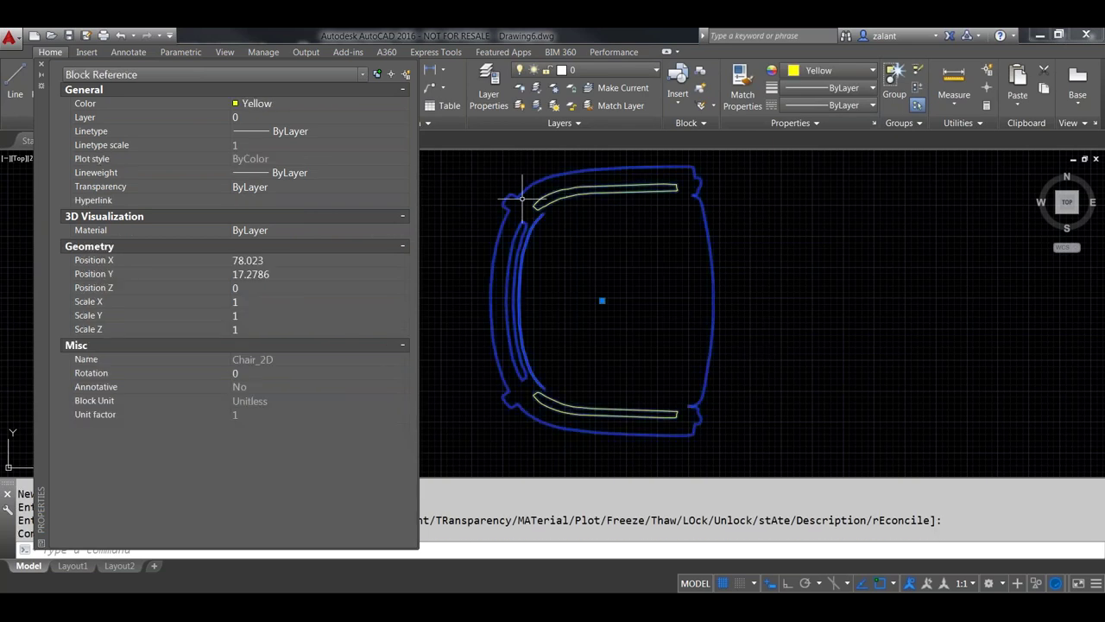
{"action": "left_click", "coordinate": [351, 117]}
{"action": "left_click", "coordinate": [350, 117]}
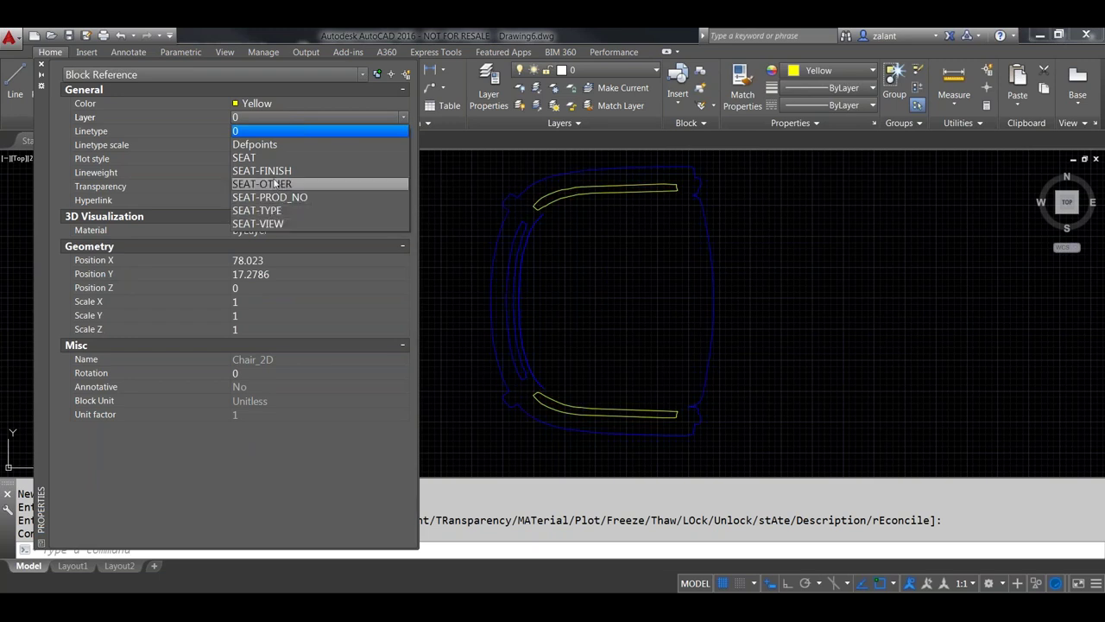
{"action": "left_click", "coordinate": [251, 130]}
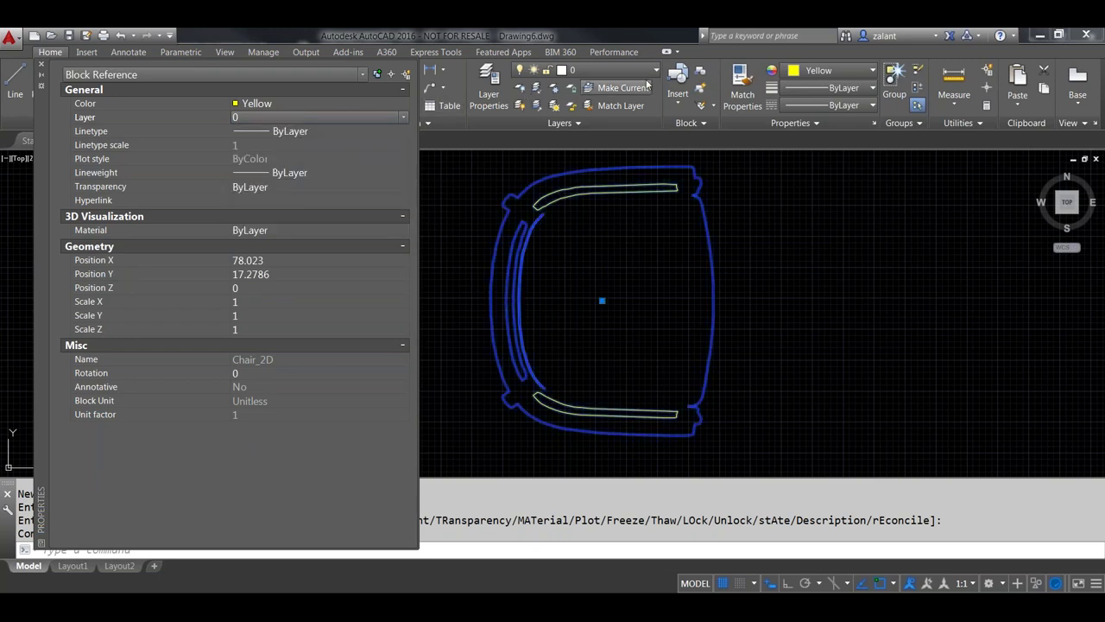
{"action": "left_click", "coordinate": [604, 70]}
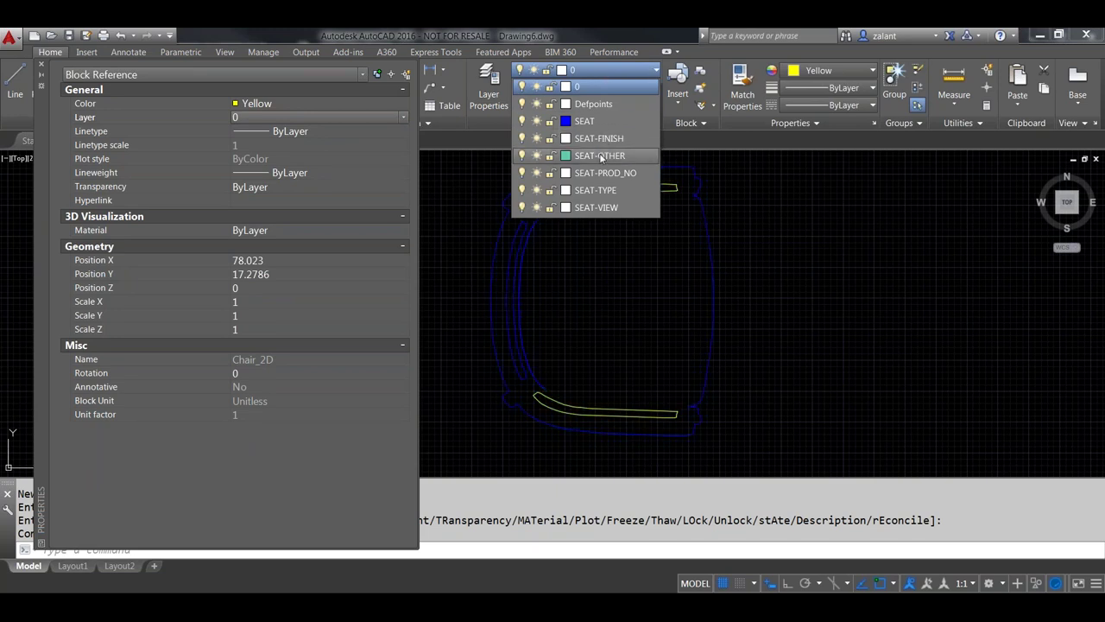
{"action": "left_click", "coordinate": [775, 259]}
{"action": "left_click", "coordinate": [775, 259]}
{"action": "left_click", "coordinate": [636, 155]}
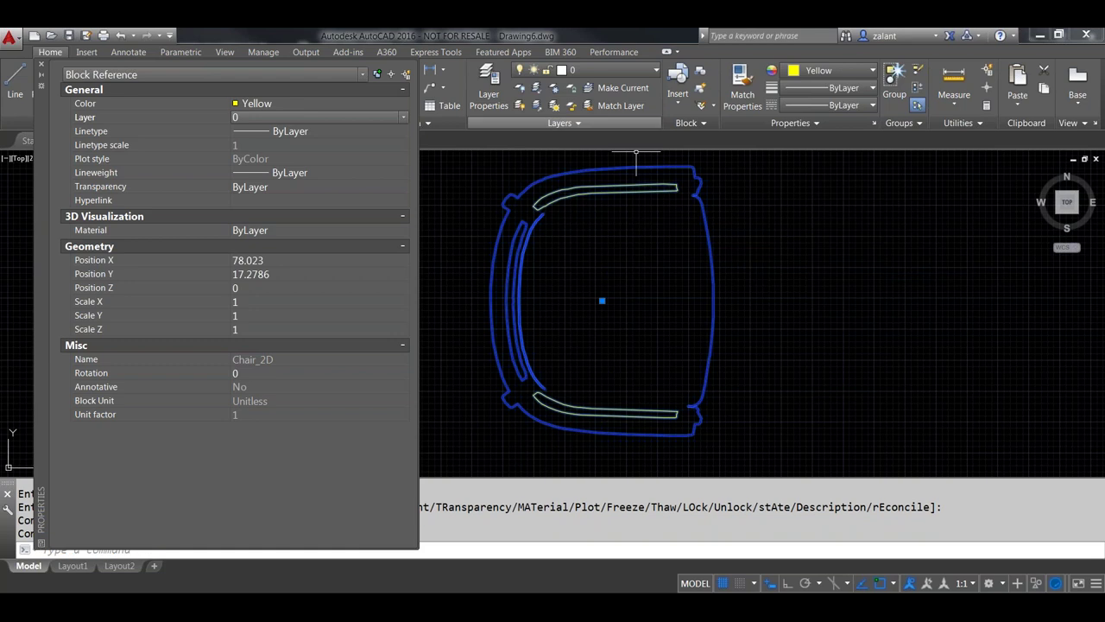
{"action": "left_click", "coordinate": [648, 70]}
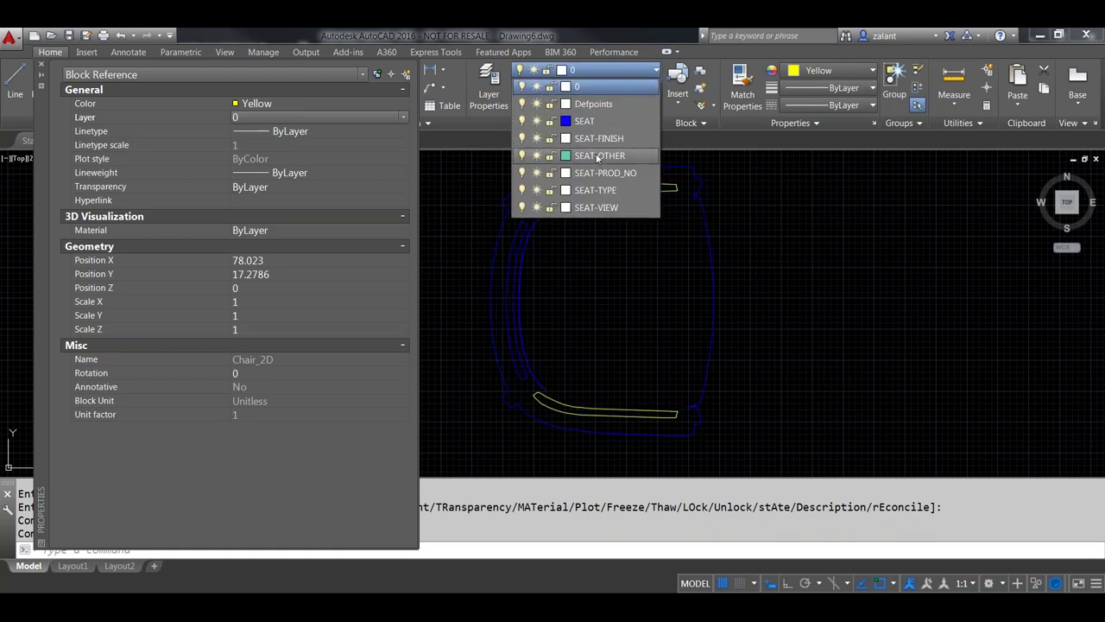
{"action": "left_click", "coordinate": [597, 155]}
{"action": "key", "text": "Escape"}
Set the color of the Chair_2D block reference to ByLayer in its properties and clear the selection.
{"action": "scroll", "coordinate": [742, 292], "scroll_direction": "up", "scroll_amount": 5}
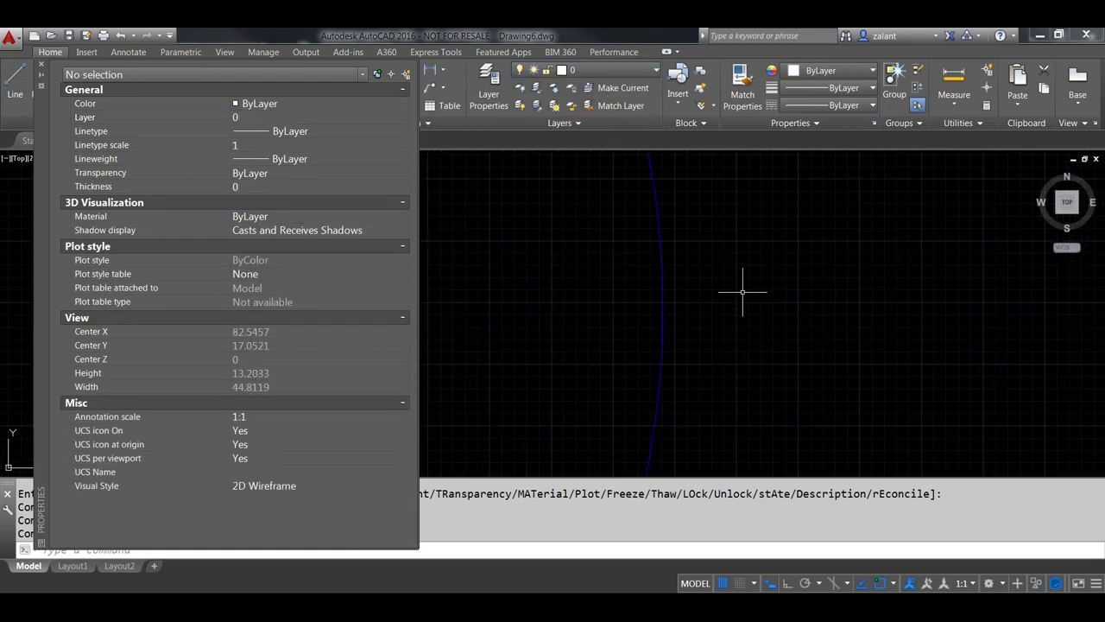
{"action": "scroll", "coordinate": [742, 292], "scroll_direction": "down", "scroll_amount": 3}
{"action": "scroll", "coordinate": [708, 276], "scroll_direction": "up", "scroll_amount": 1}
{"action": "left_click", "coordinate": [701, 275]}
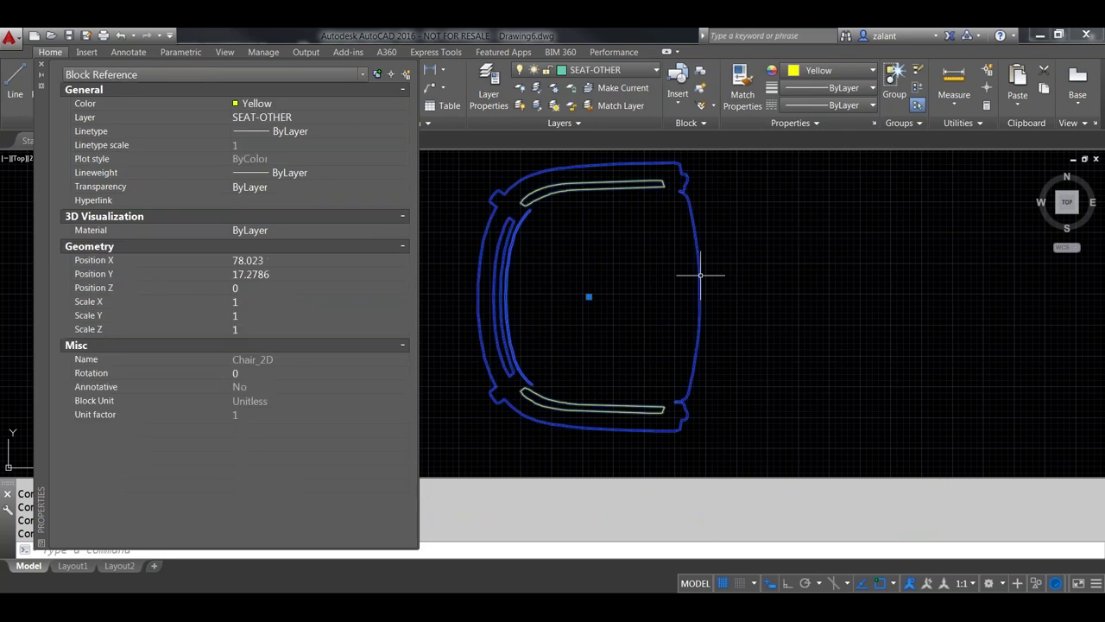
{"action": "left_click", "coordinate": [305, 101]}
{"action": "left_click", "coordinate": [320, 106]}
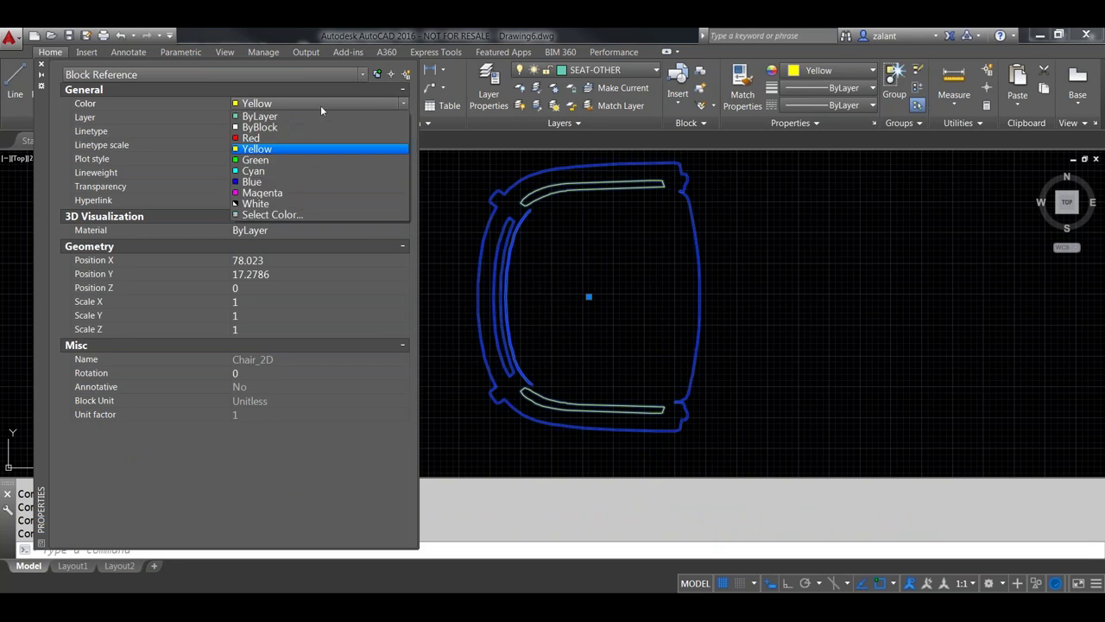
{"action": "left_click", "coordinate": [259, 116]}
{"action": "key", "text": "Escape"}
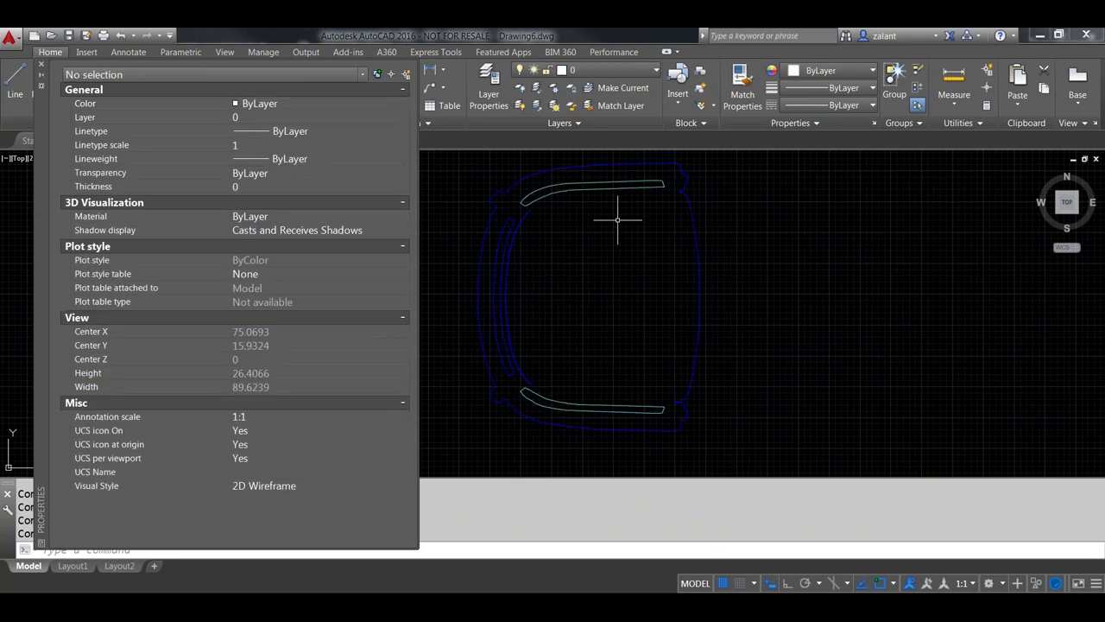
Select the chair block to check its color and layer properties, and clear the selection.
{"action": "left_click", "coordinate": [748, 283]}
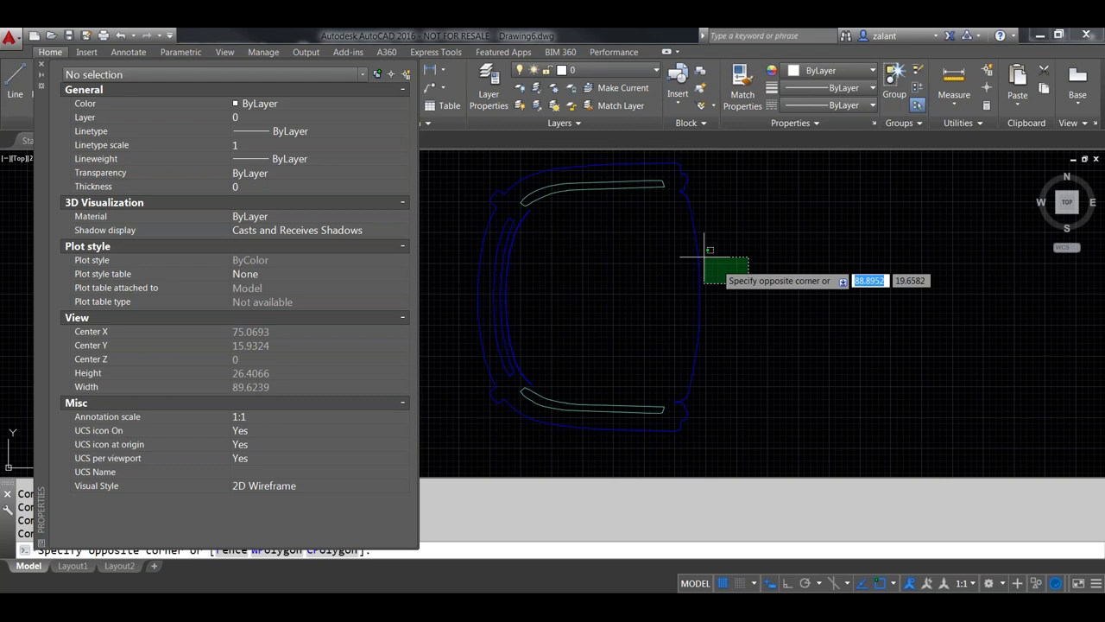
{"action": "left_click", "coordinate": [691, 286]}
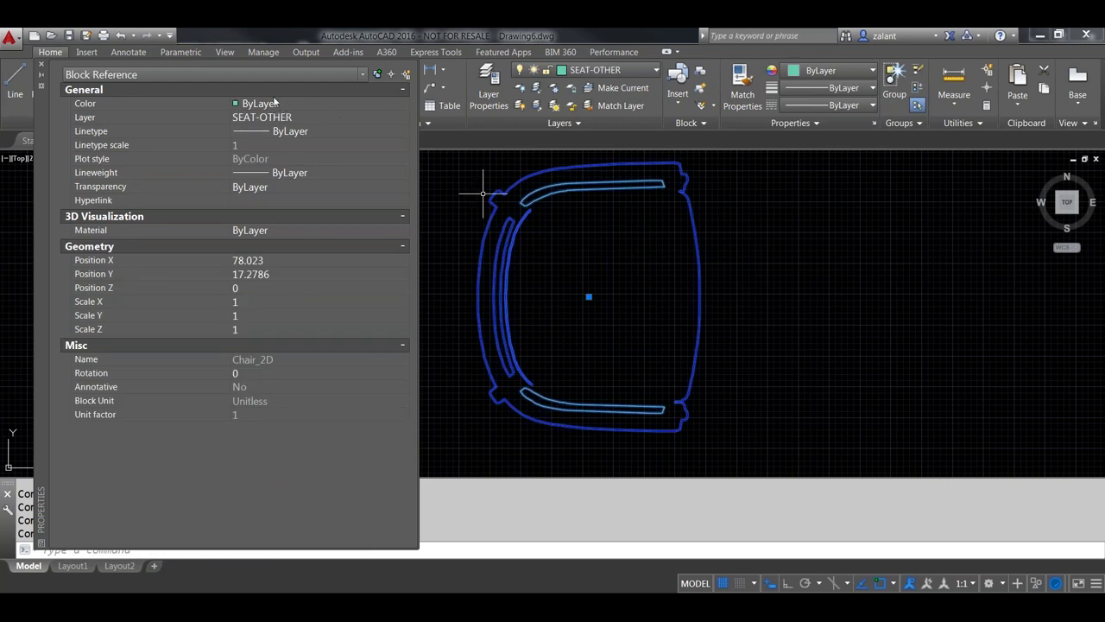
{"action": "key", "text": "Escape"}
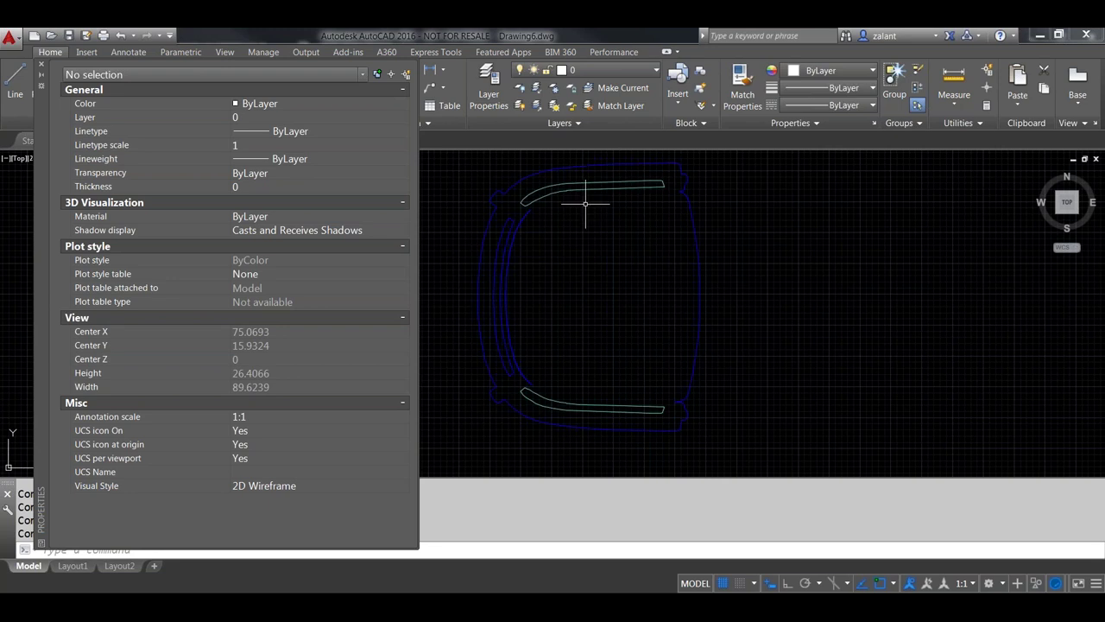
Open the Chair_2D block definition in the Block Editor with BEDIT.
{"action": "left_click", "coordinate": [706, 289]}
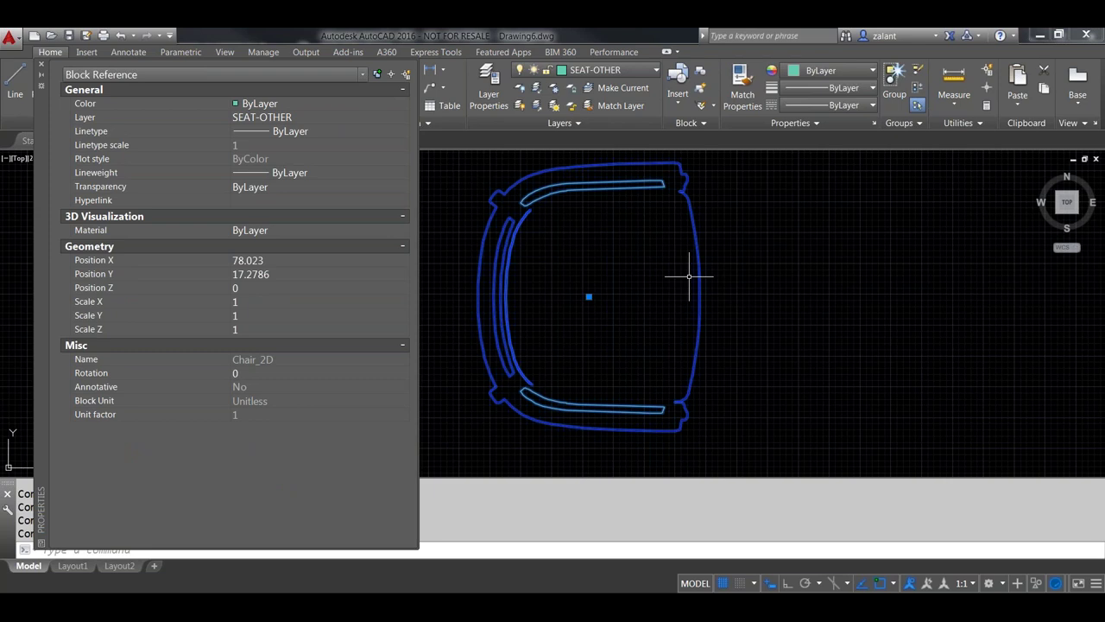
{"action": "type", "text": "bedit"}
{"action": "key", "text": "Return"}
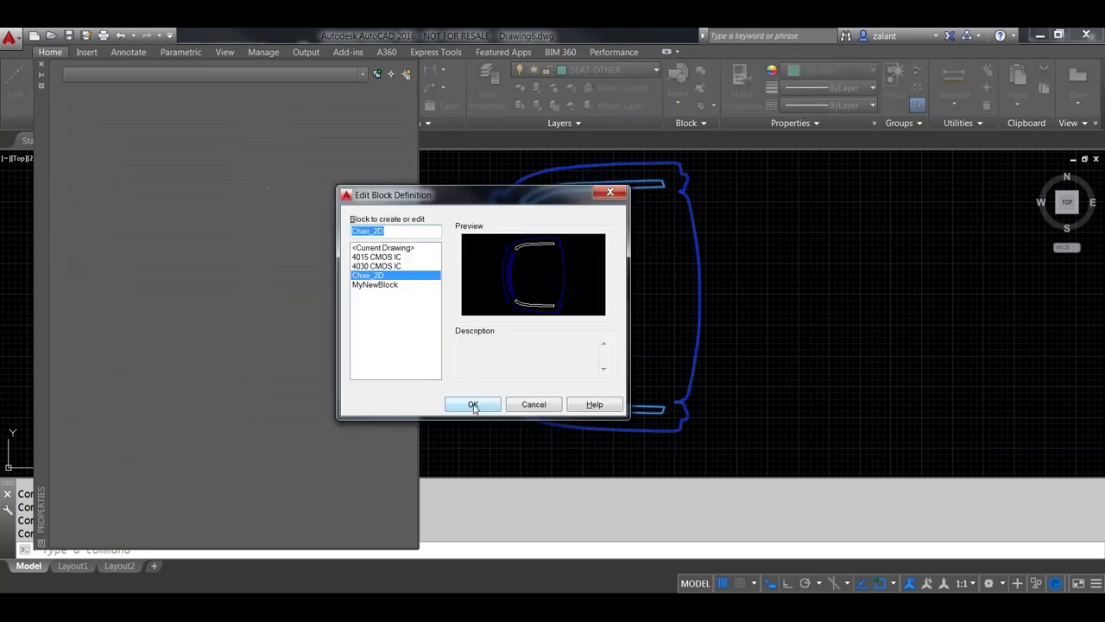
{"action": "left_click", "coordinate": [473, 404]}
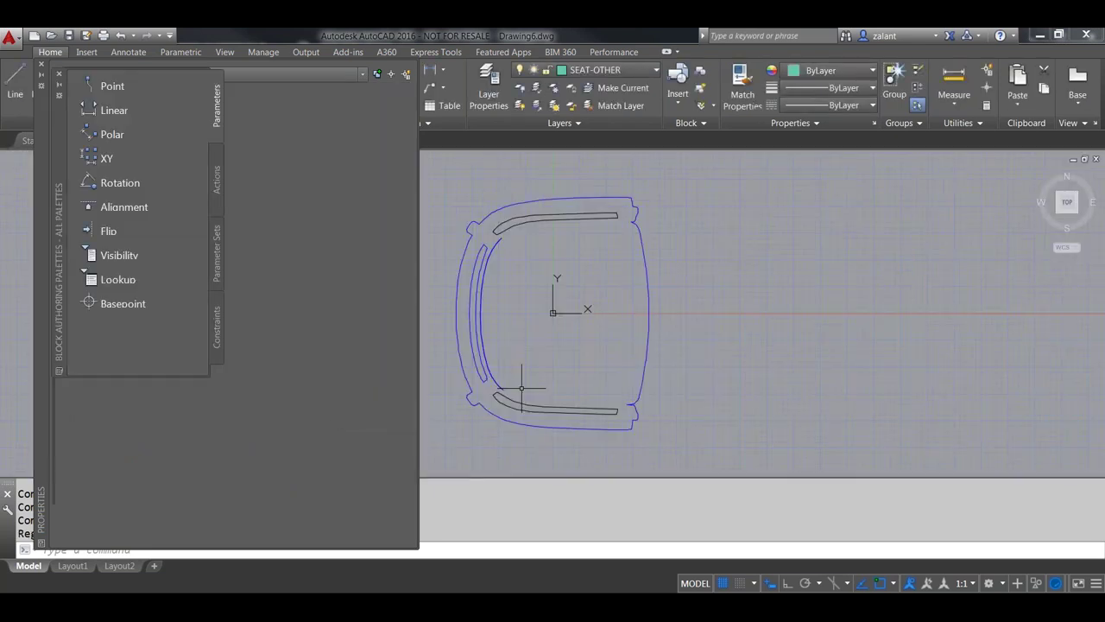
Inspect the properties of the chair's outer outline polyline with the Block Authoring Palettes closed, and leave the Block Editor.
{"action": "left_click", "coordinate": [694, 429]}
{"action": "left_click", "coordinate": [609, 364]}
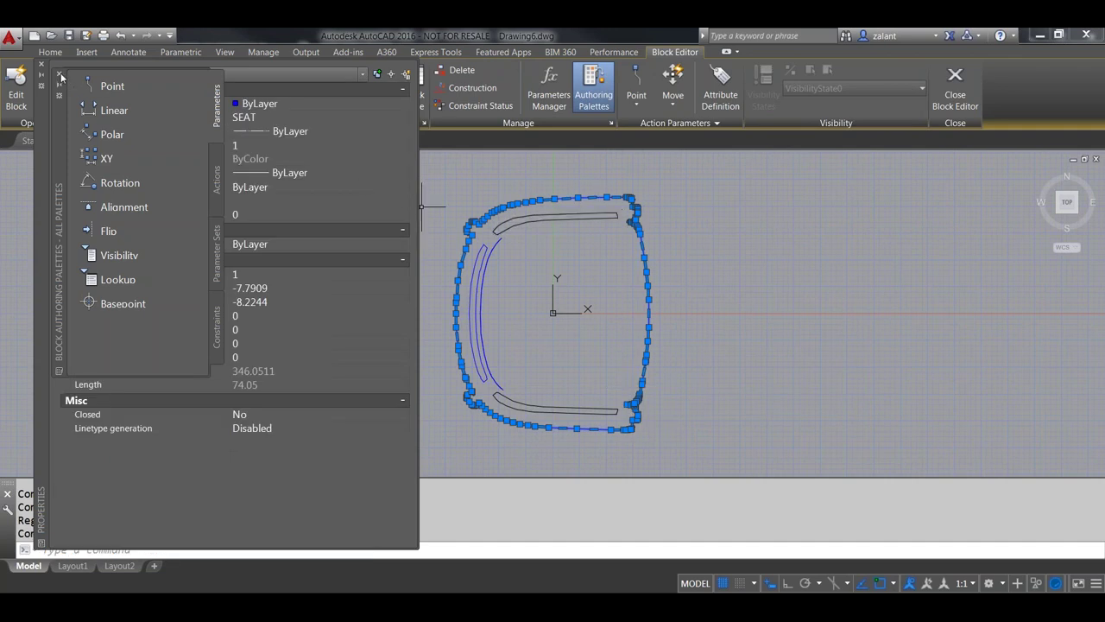
{"action": "left_click", "coordinate": [60, 75]}
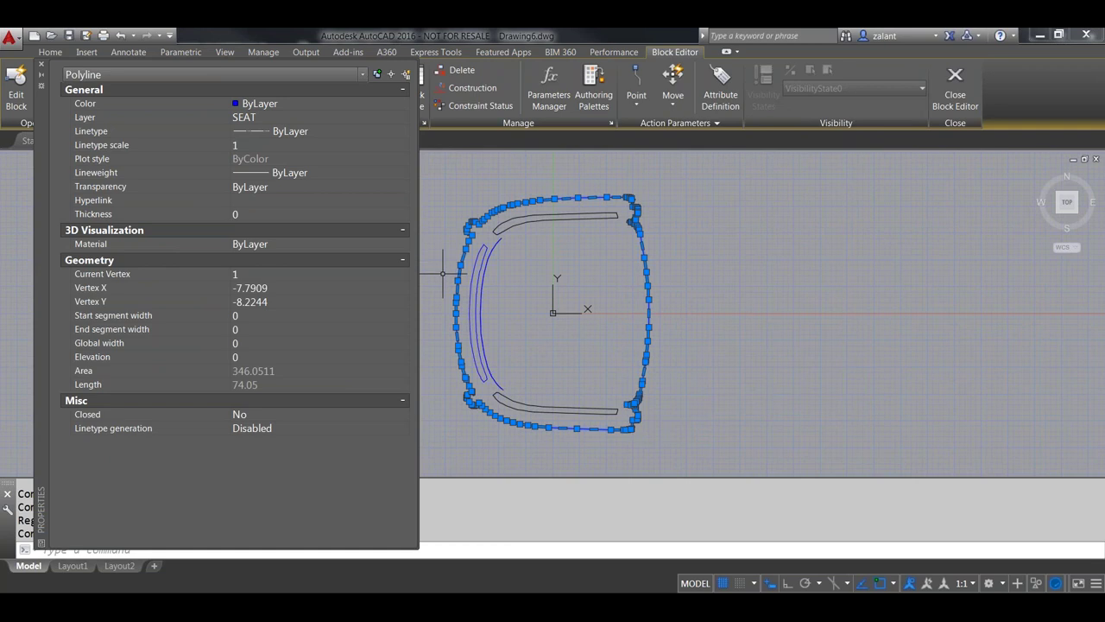
{"action": "key", "text": "Escape"}
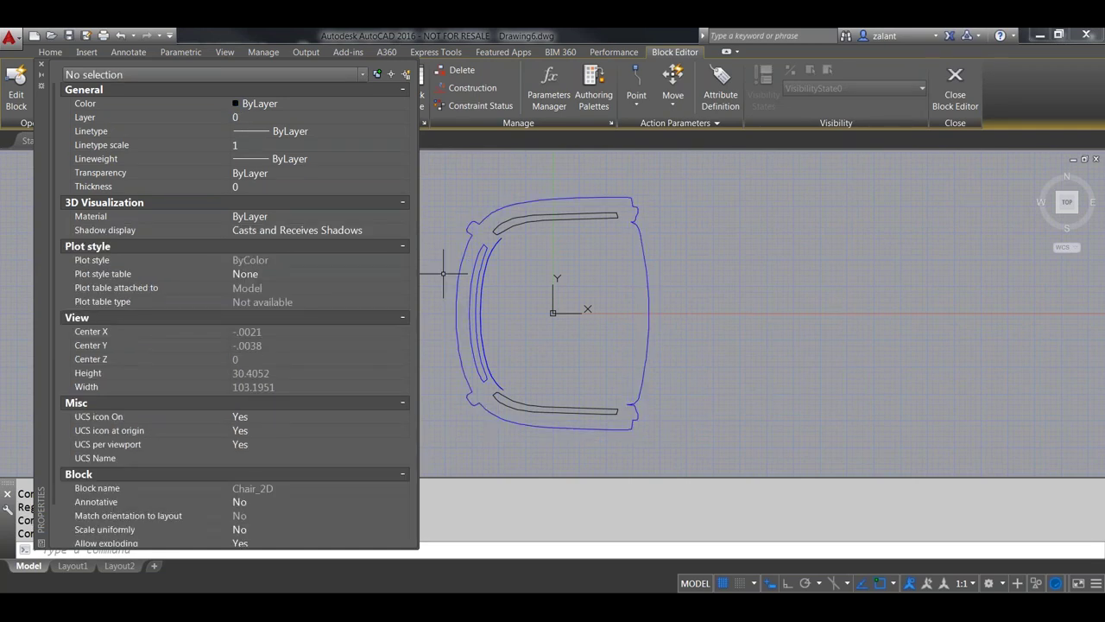
{"action": "left_click", "coordinate": [955, 90]}
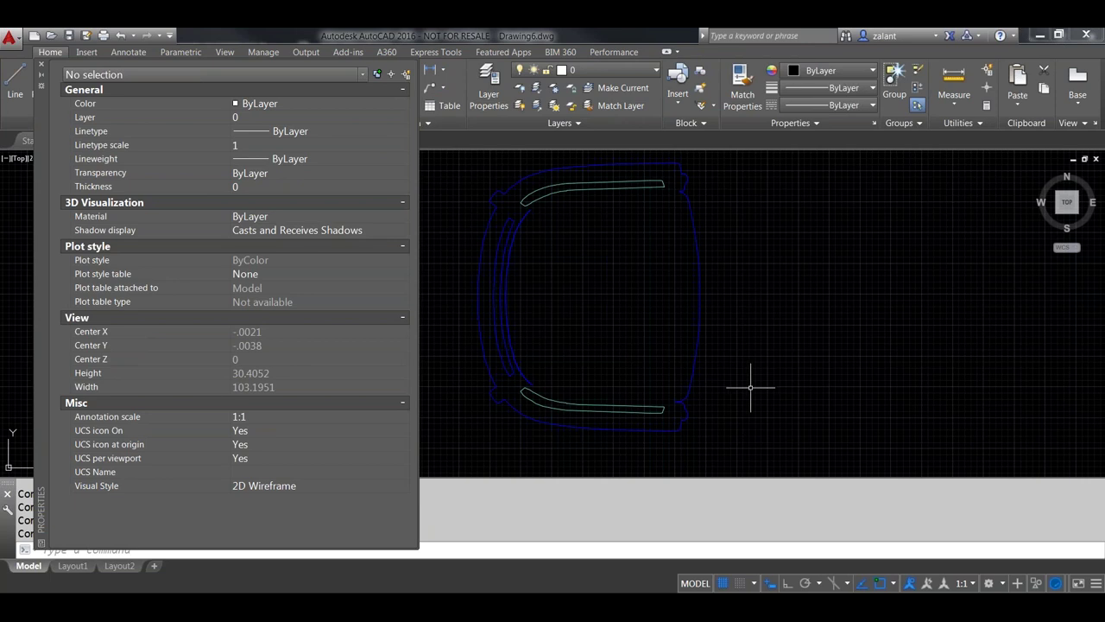
{"action": "middle_click_drag", "start_coordinate": [754, 323], "coordinate": [745, 348]}
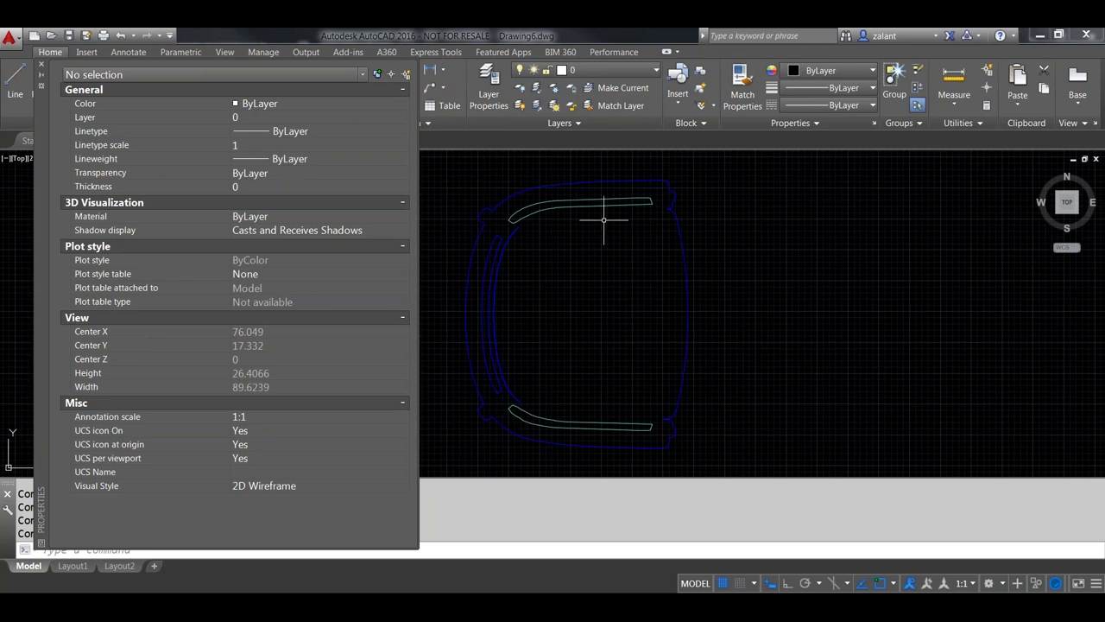